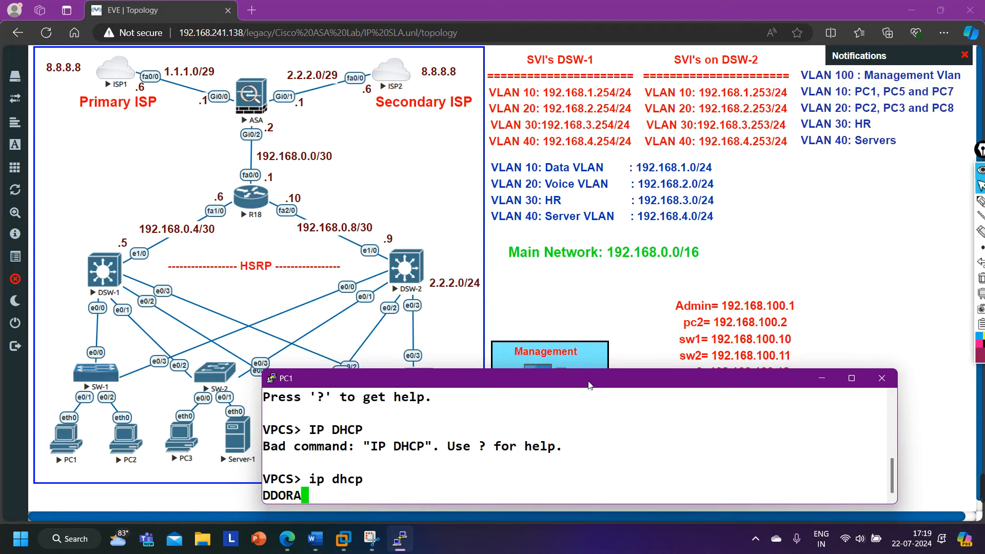
Ping 8.8.8.8 from the PC1 console to confirm reachability.
drag(589, 382, 668, 387)
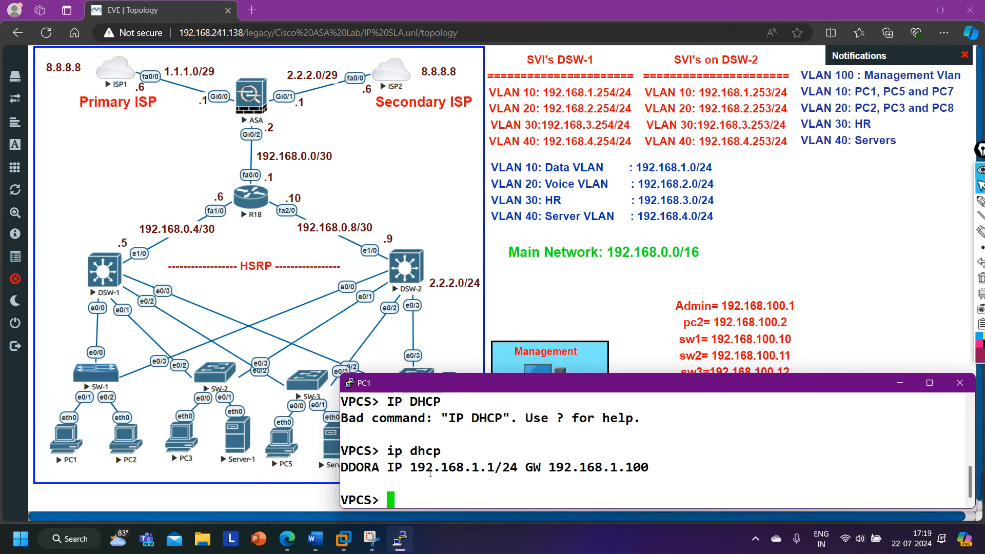
text(ping )
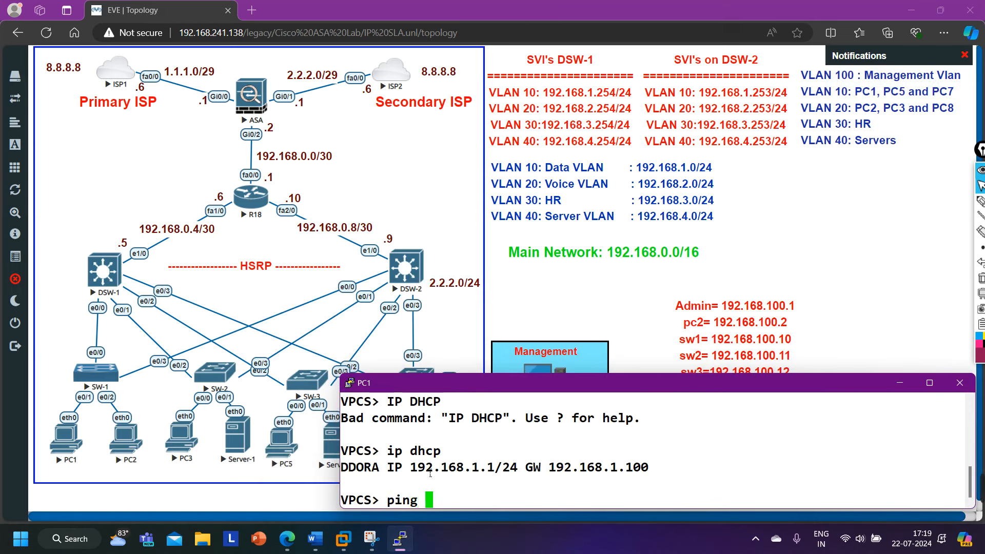
text(8.8.8.8)
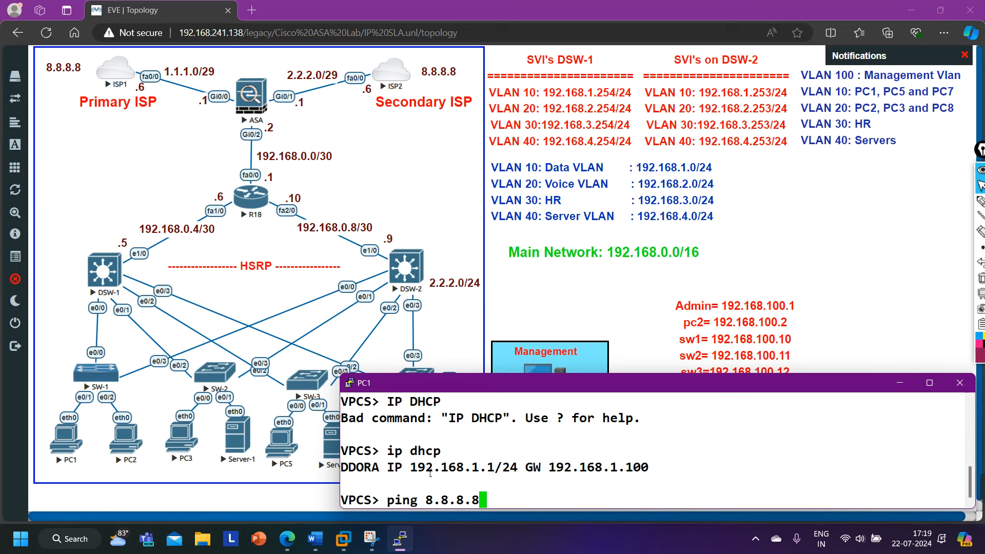
key(Return)
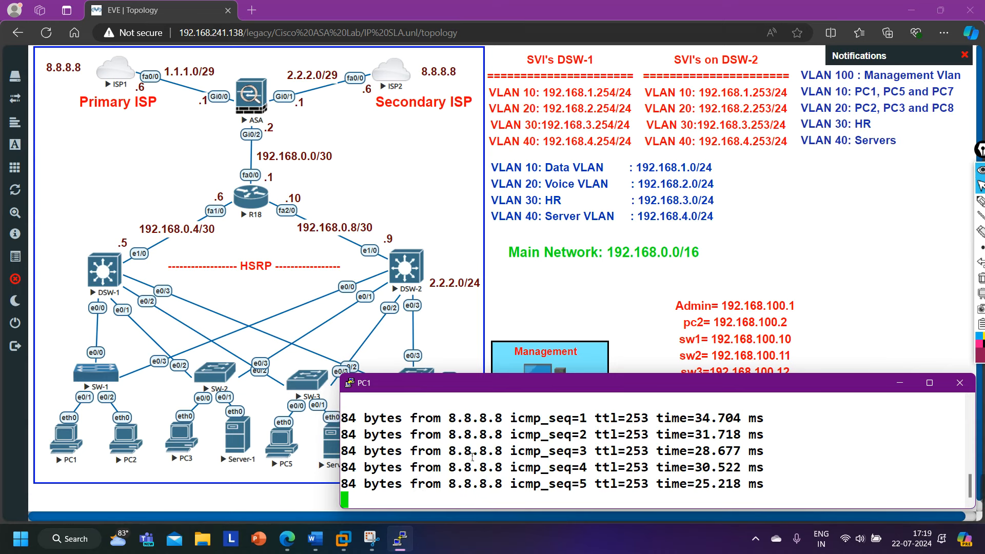
Trace toward 8.8.8.8, note hops 192.168.1.254 and 192.168.0.6, then stop it.
text(trac)
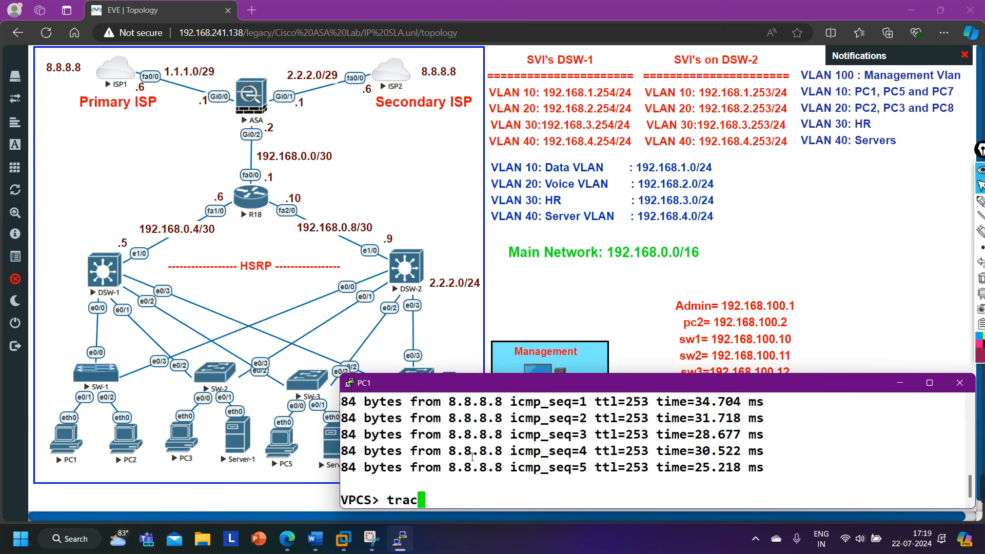
text(e 8.8.8.8)
key(Return)
double_click(477, 467)
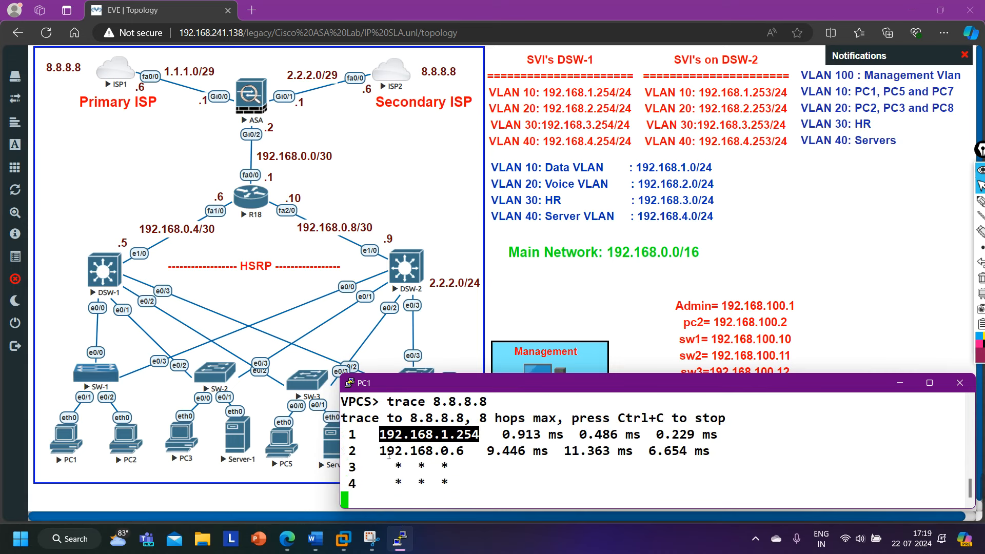
drag(380, 452, 476, 454)
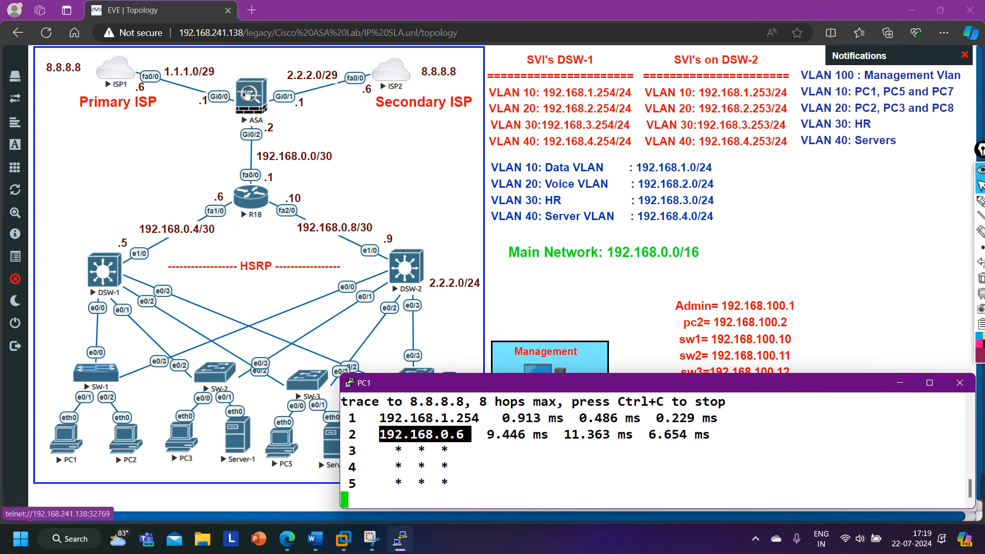
key(ctrl+c)
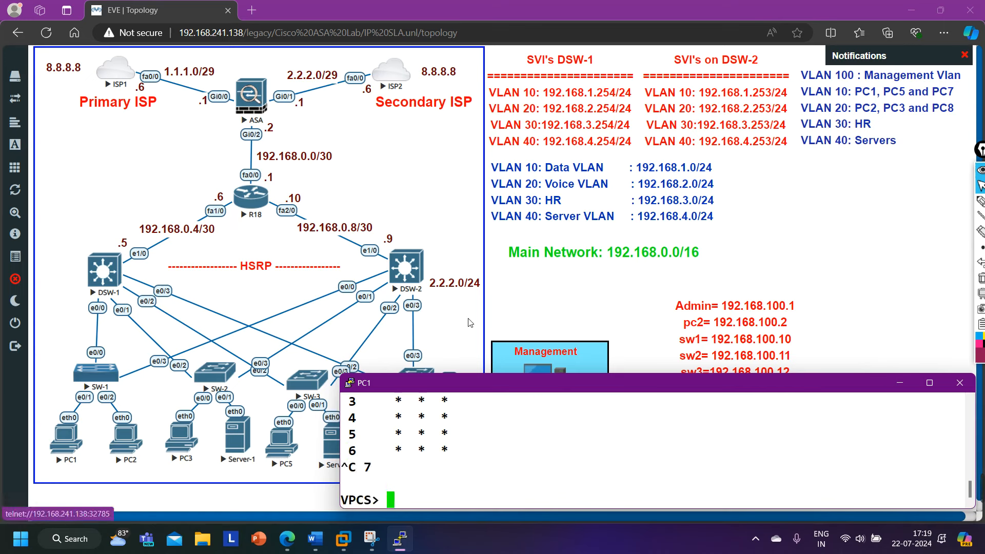
Open a telnet console to Admin-PC from the topology and move its window aside.
click(800, 261)
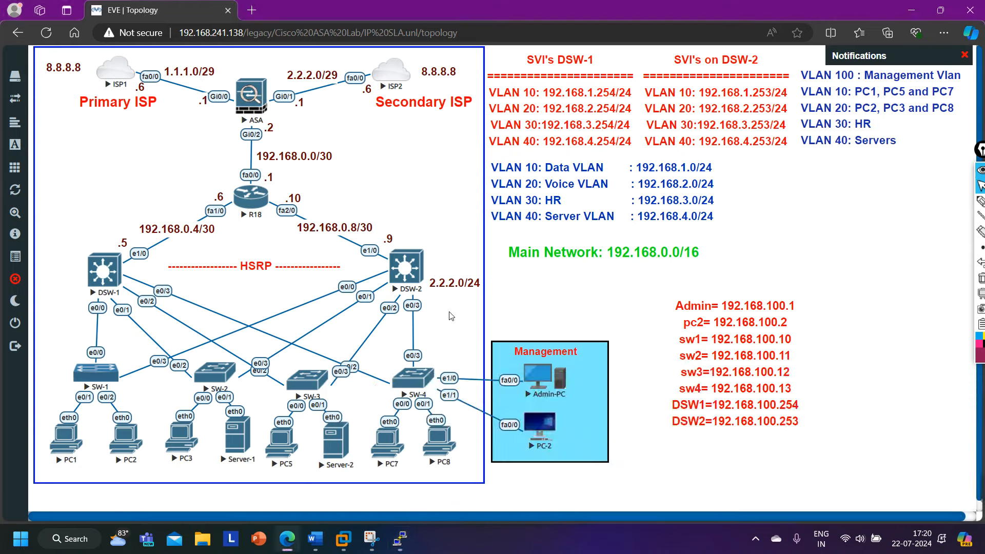
click(545, 377)
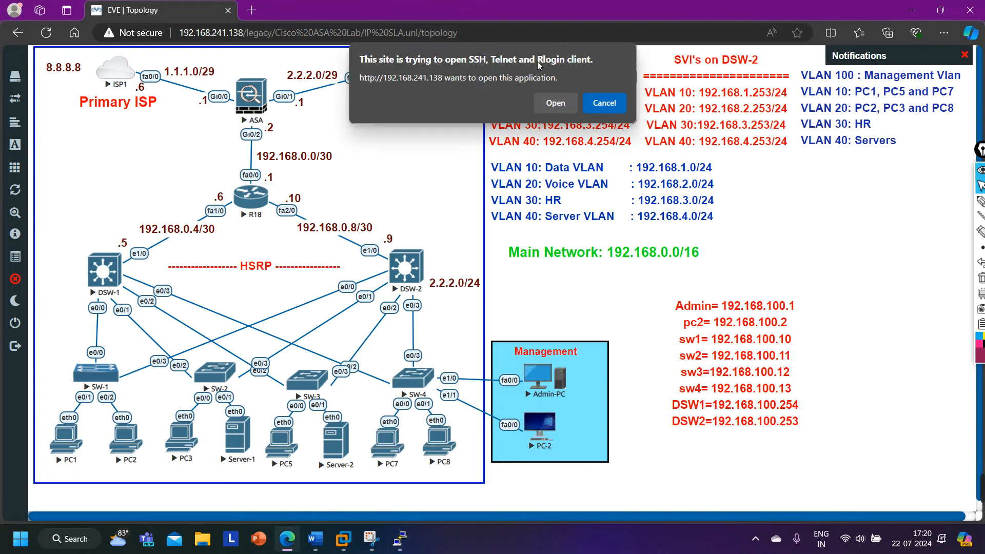
click(557, 104)
drag(456, 72, 557, 217)
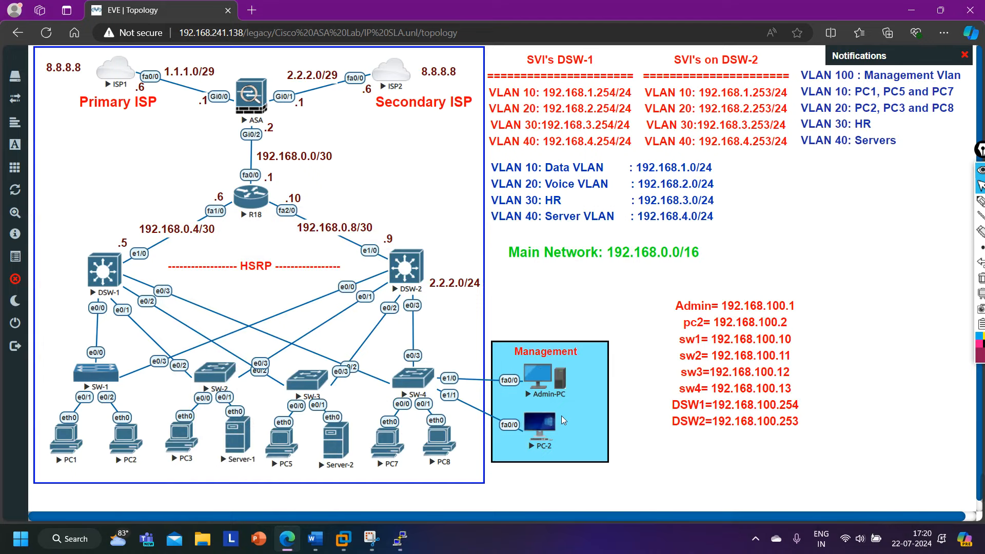
Open a telnet console to PC-2 and reposition its window.
click(539, 429)
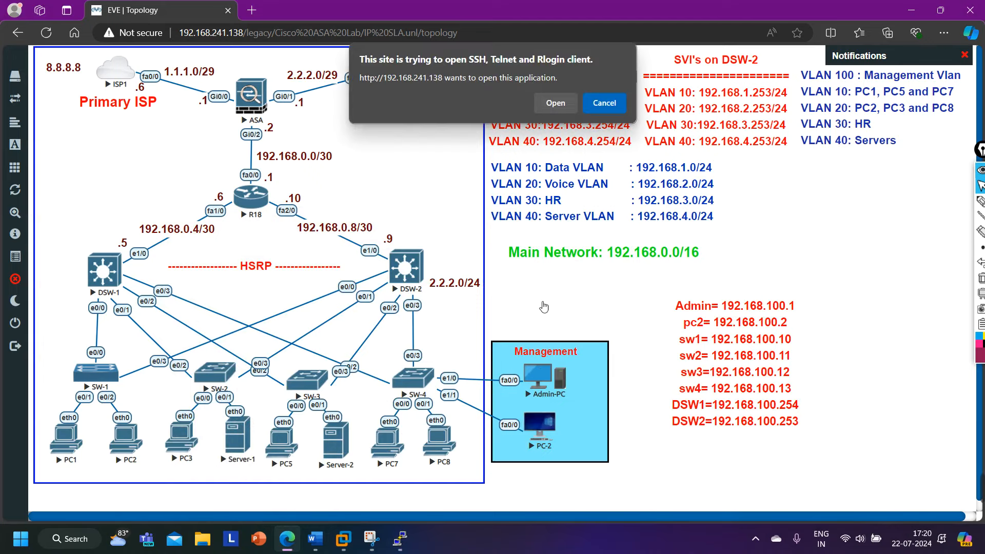
click(567, 103)
drag(482, 88, 644, 294)
Decline the initial configuration dialog and set the hostname to Admin-PC.
text(n)
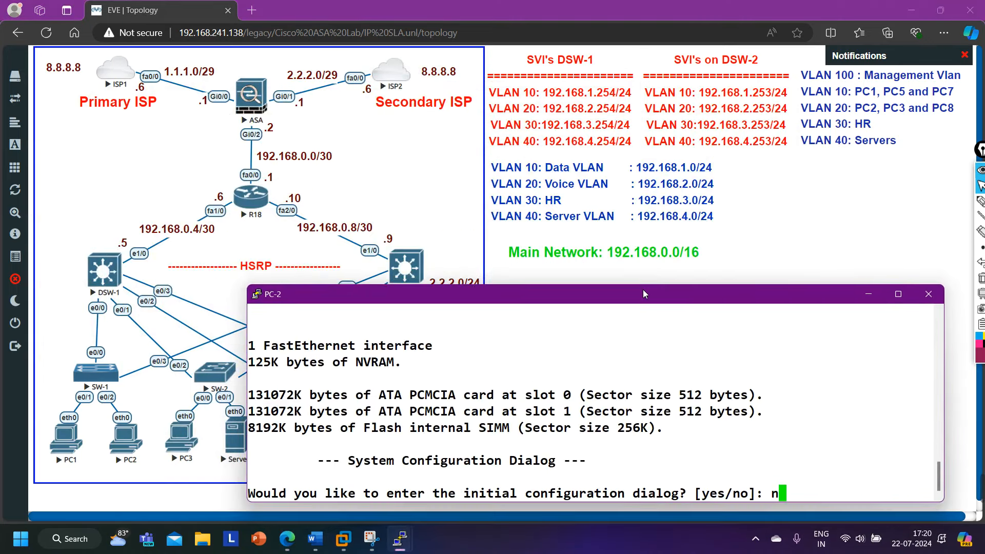
text(o)
key(Return)
click(869, 294)
click(400, 539)
text(ho)
key(Tab)
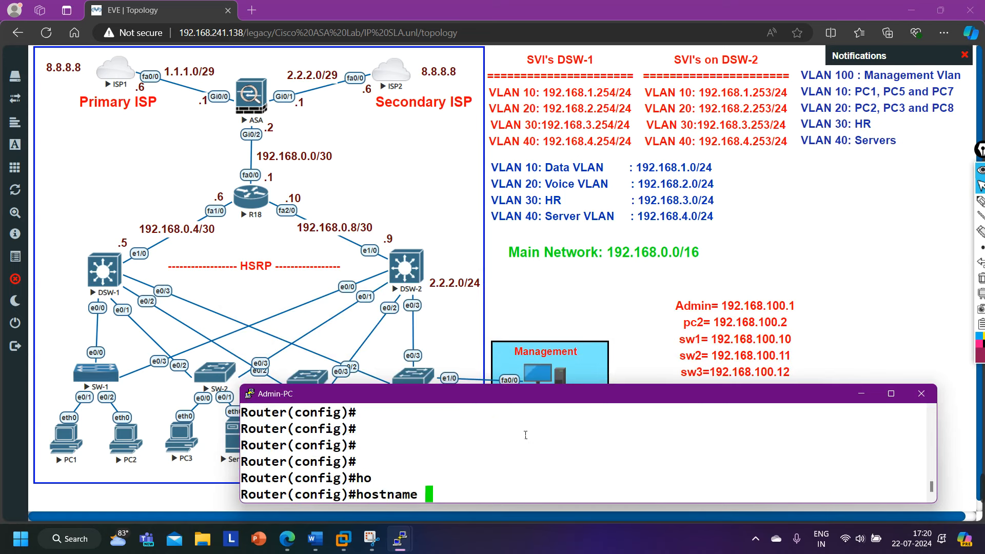
text(Admin)
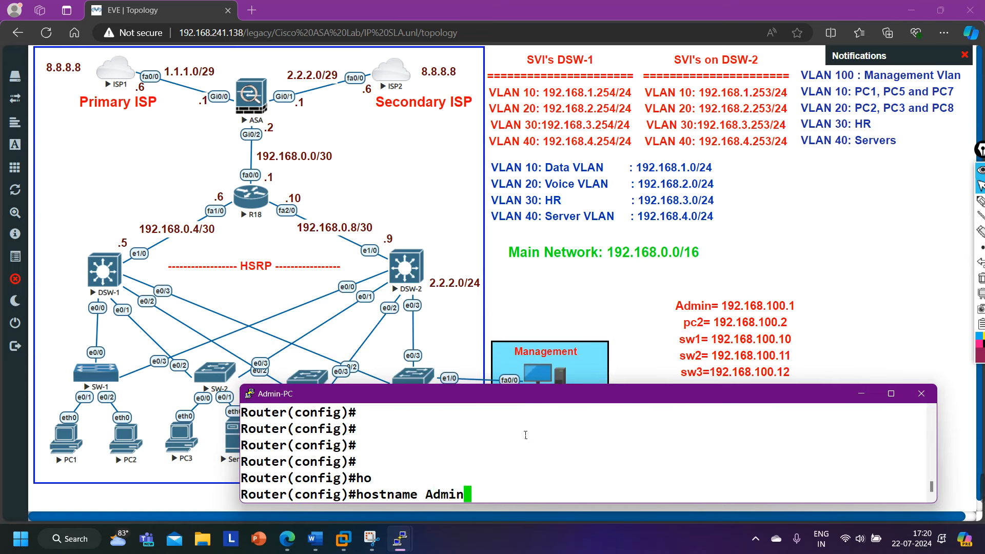
text(-PC)
key(Return)
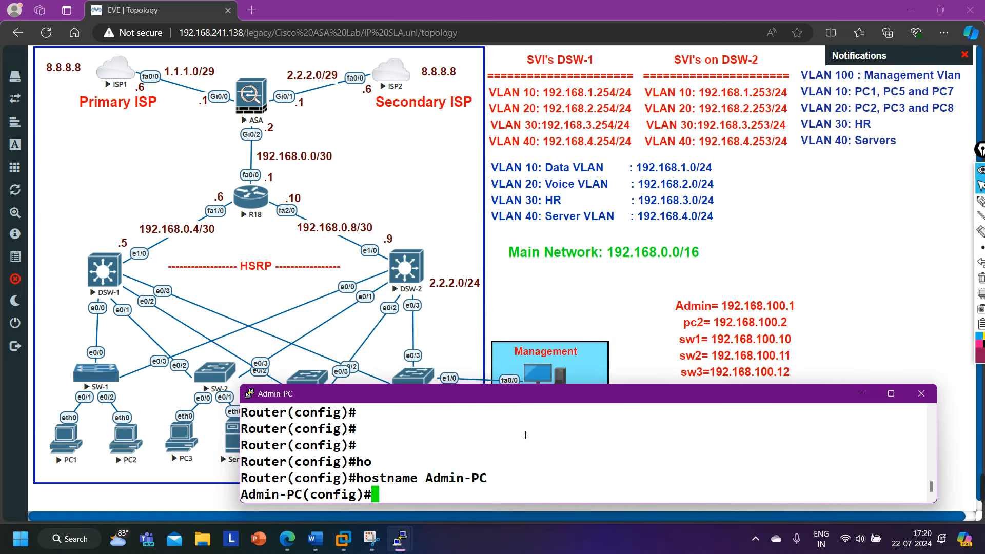
Enable FastEthernet0/0 with 192.168.100.1 255.255.255.0 and exit interface configuration.
text(int f0/0)
key(Return)
text(no sh)
key(Tab)
key(Return)
text(ip add)
key(Tab)
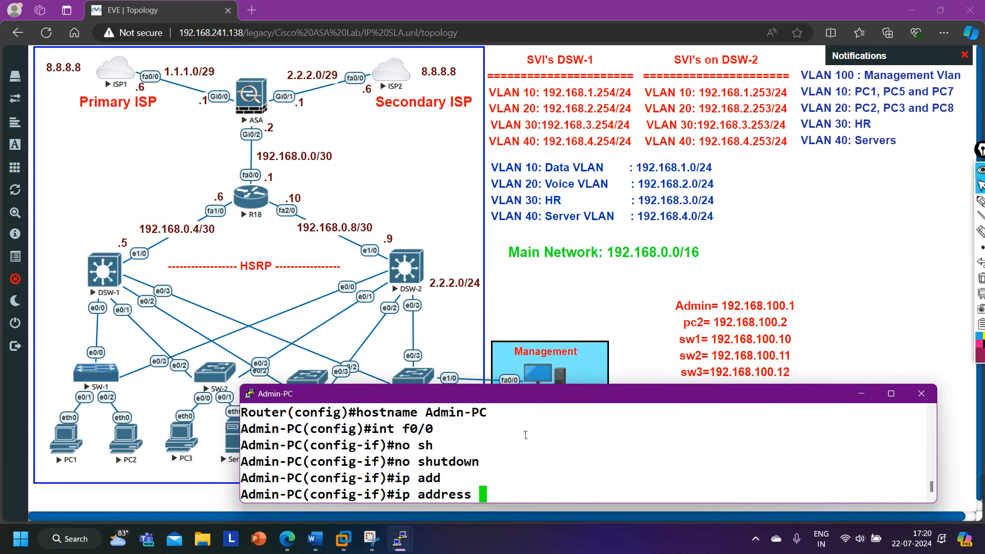
text(192.168.1)
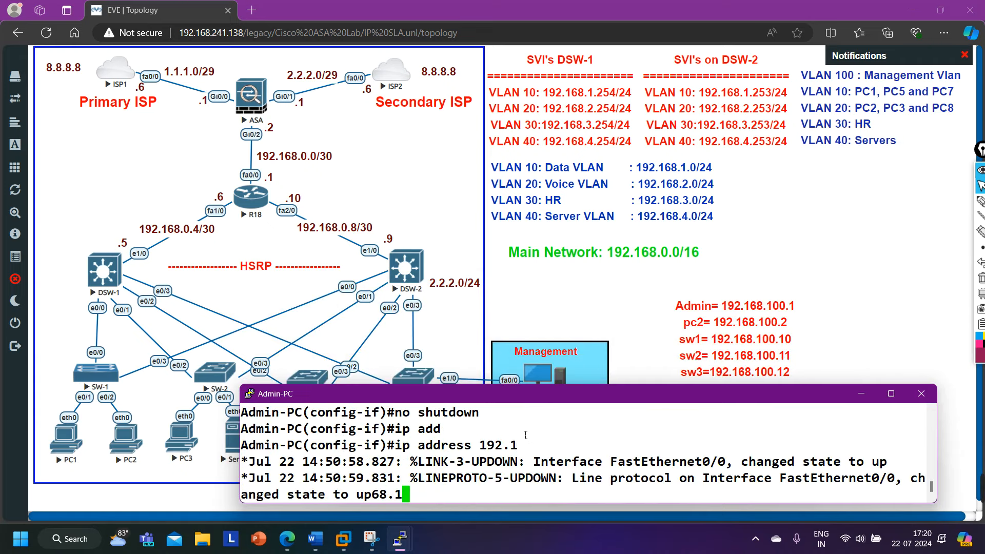
text(00.1 255.255.255.)
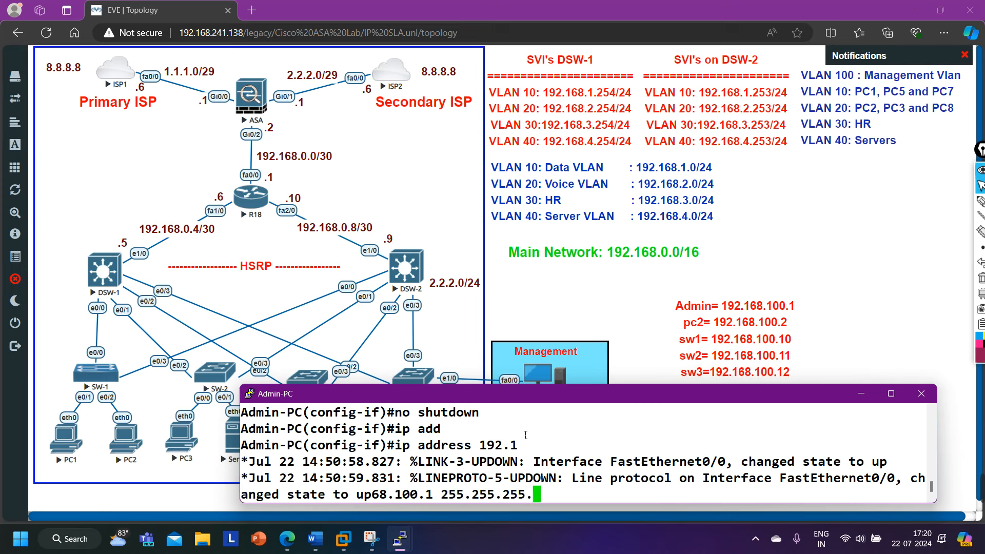
key(Tab)
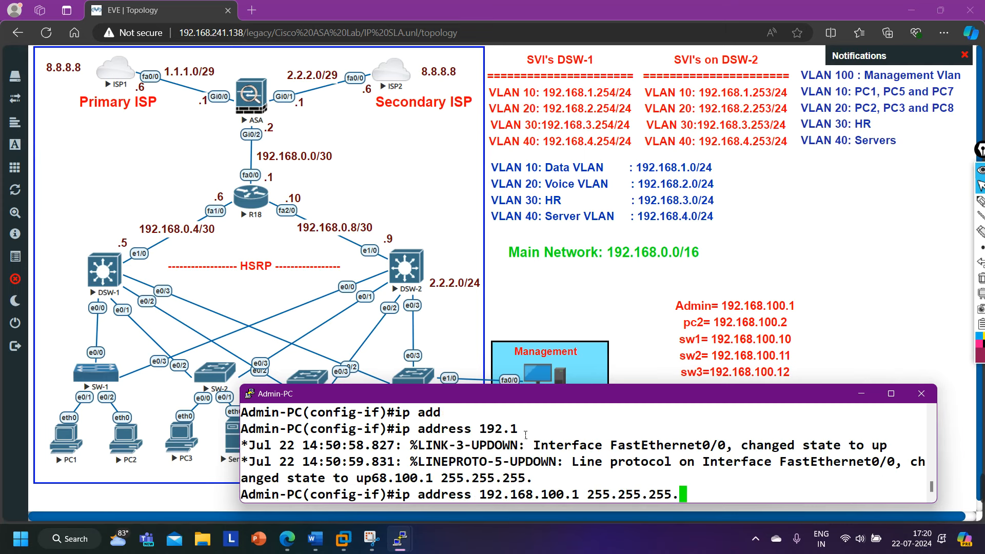
text(0)
key(Return)
text(exi)
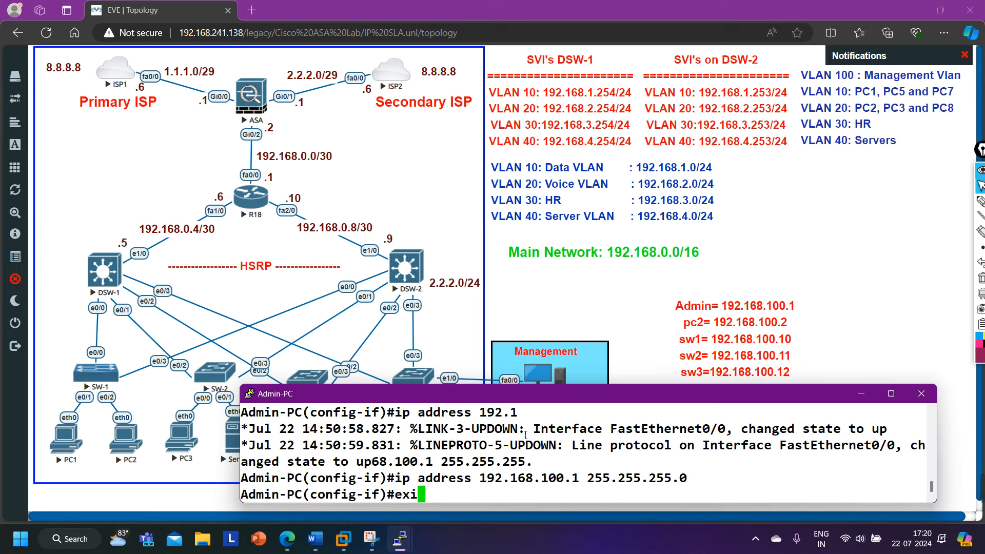
key(Return)
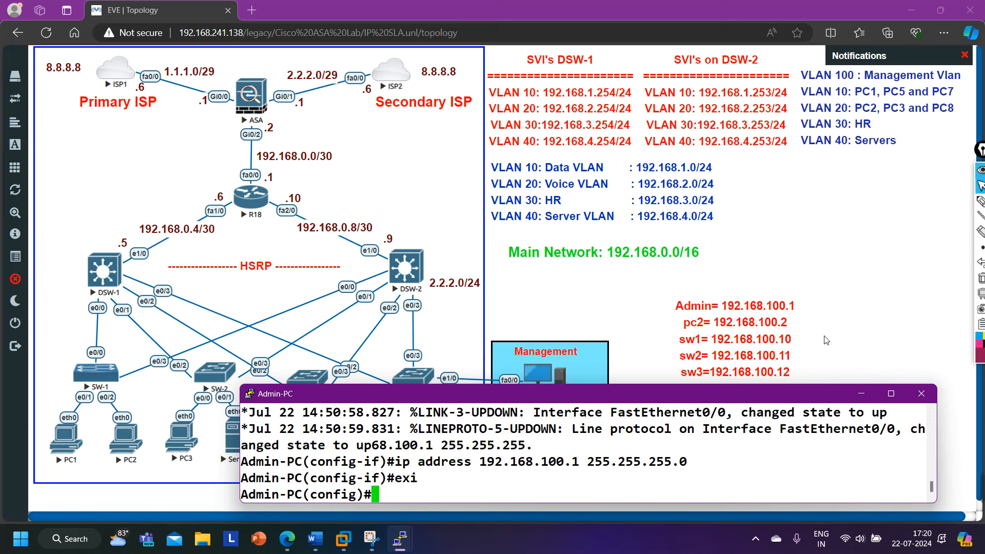
click(842, 345)
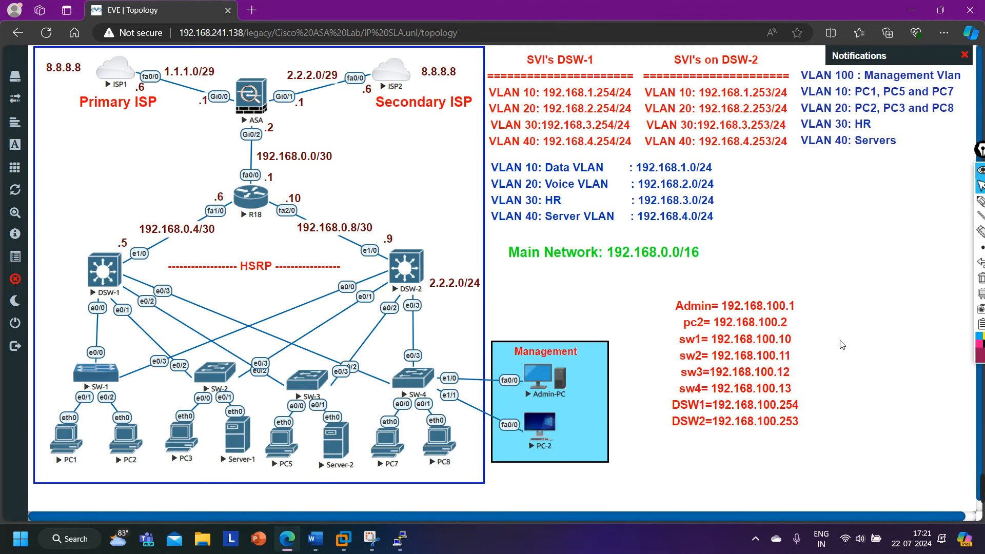
Mark the DSW1 and DSW2 addresses with an on-screen arrow, then erase the annotation.
click(981, 202)
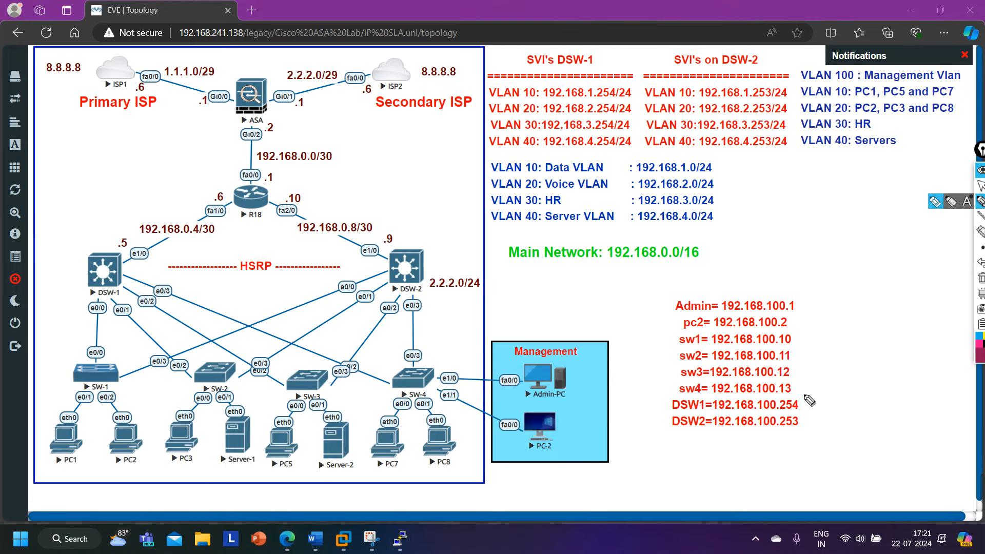
drag(807, 404, 804, 426)
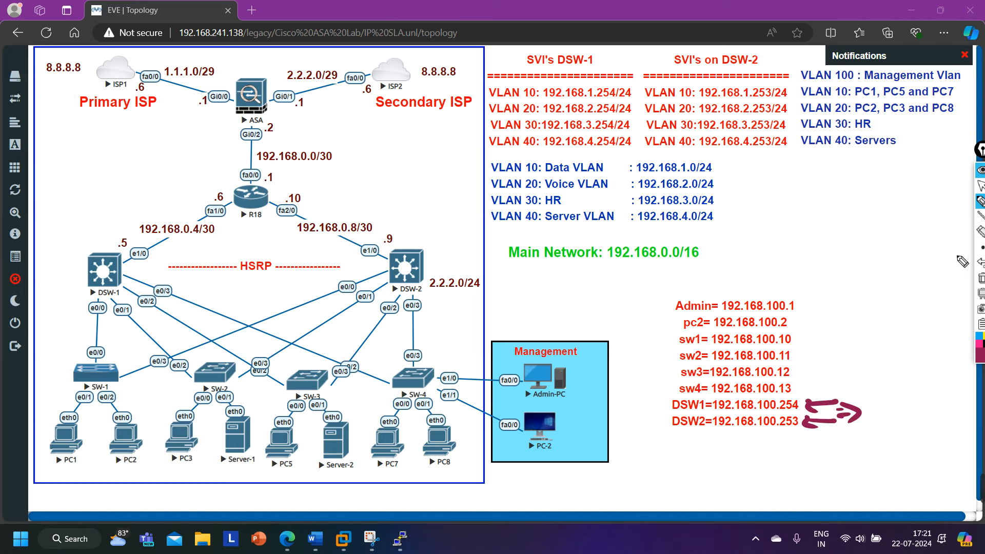
click(981, 278)
click(982, 186)
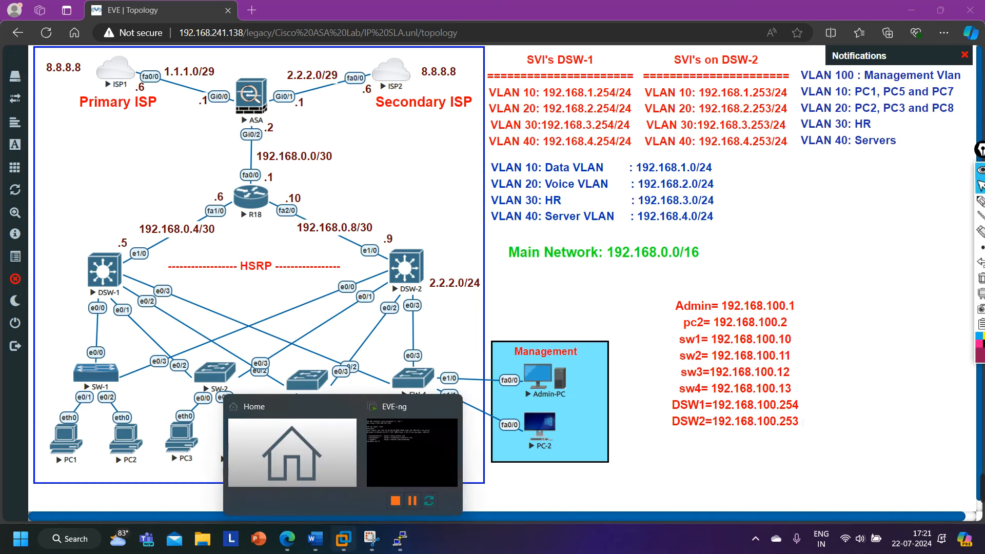
Set Admin-PC's default gateway to 192.168.100.100 and return to privileged EXEC mode.
mouse_move(406, 548)
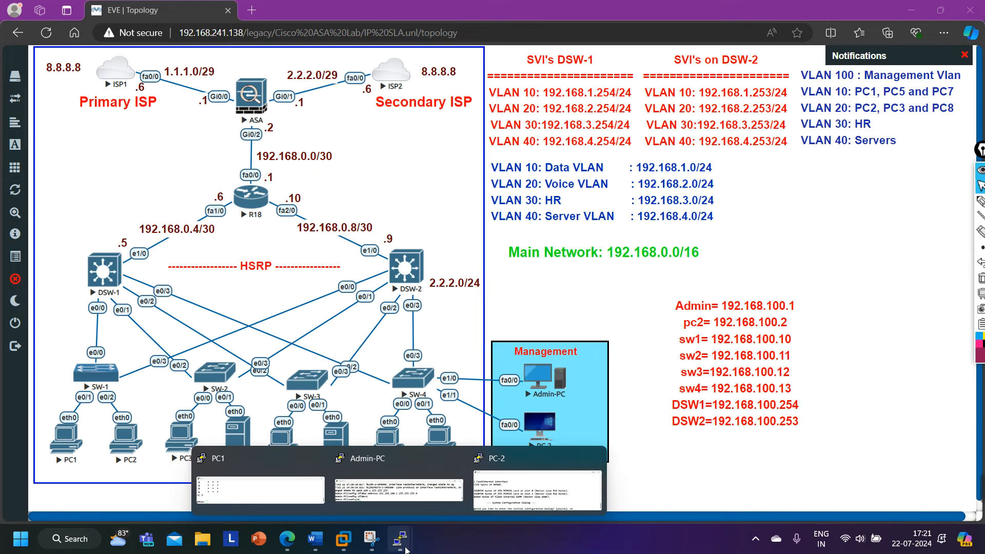
click(413, 498)
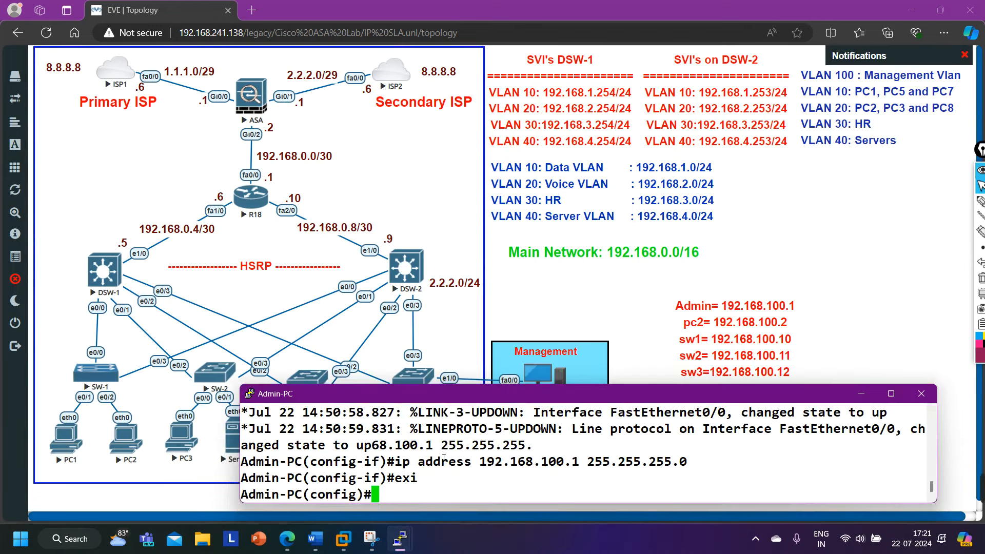
text(ip def)
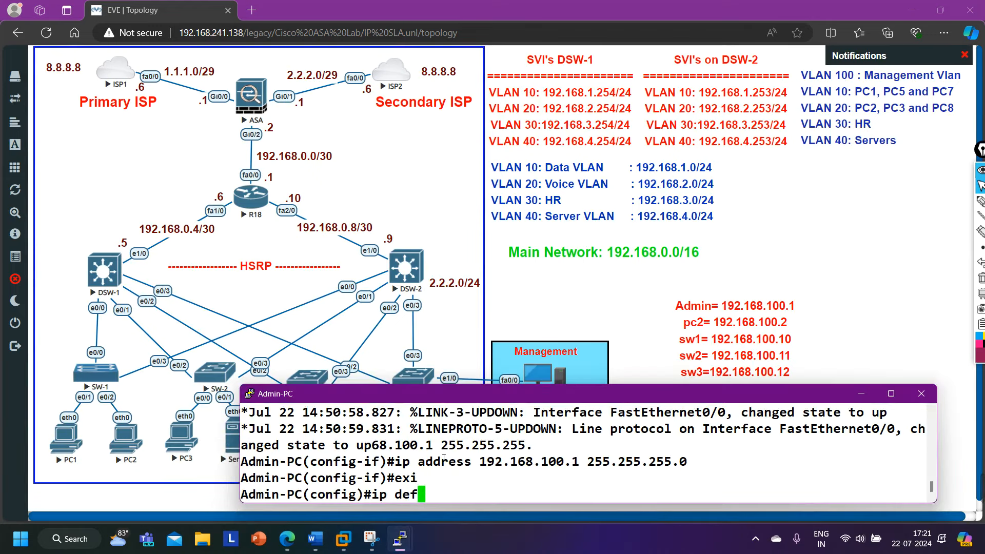
key(Tab)
text(g)
key(Tab)
text(1)
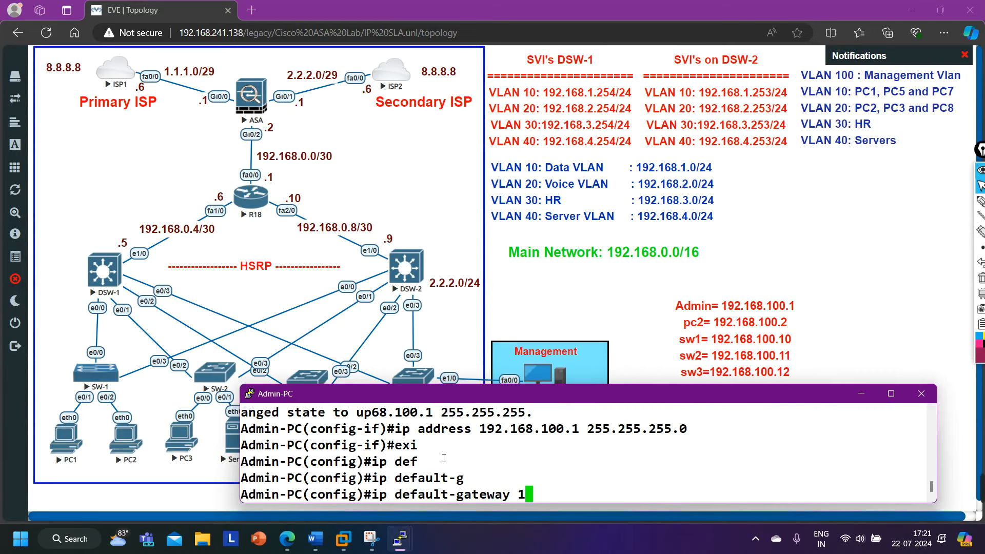
text(92.168.10)
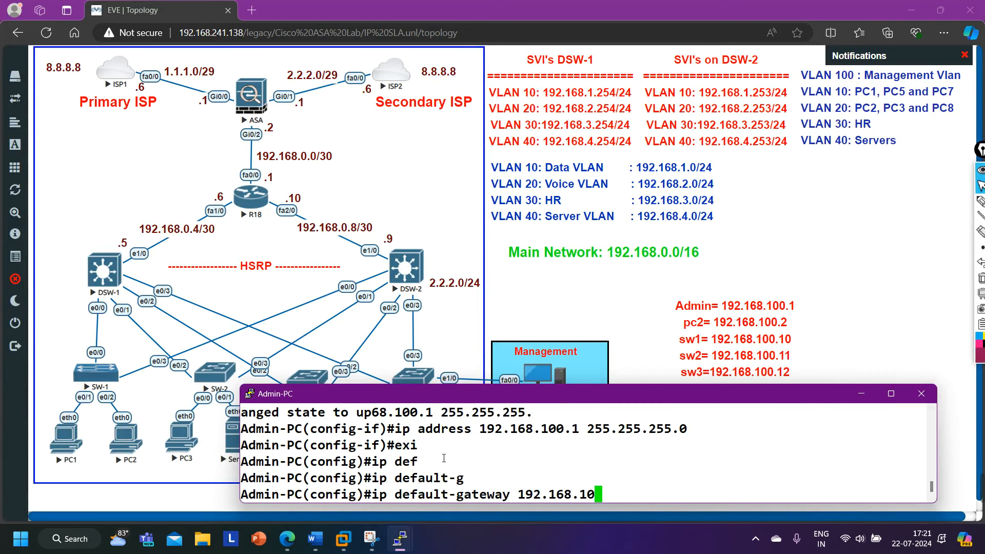
text(0.100)
key(Return)
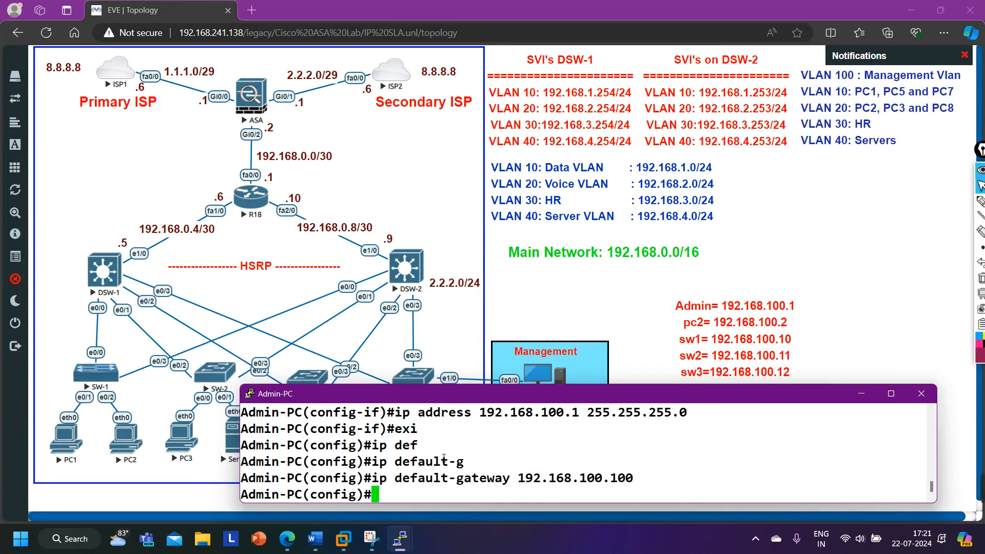
text(exi)
key(Return)
key(Return)
key(Return)
key(Return)
key(Return)
key(Return)
key(Return)
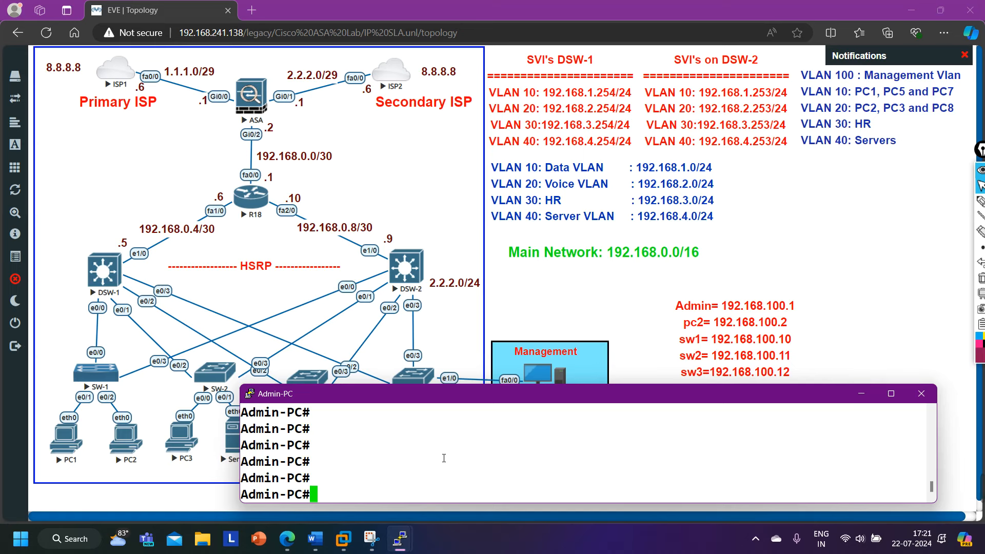
Verify Admin-PC's 192.168.100.1 with 'show ip int br', then put PC-2 into global configuration mode.
text(show ip i)
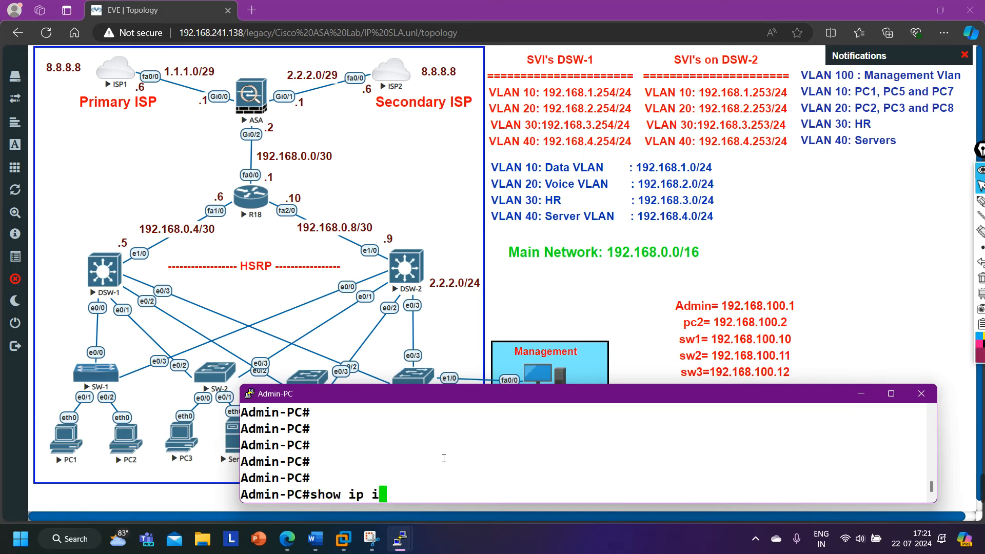
text(nt br)
key(Return)
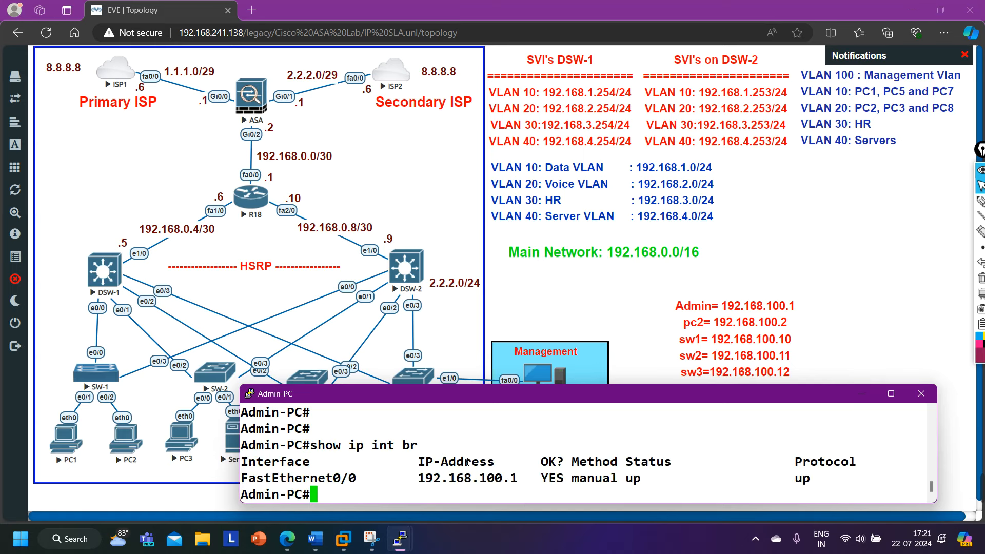
click(540, 425)
key(Return)
text(en)
key(Return)
text(conf t)
key(Return)
key(Return)
key(Return)
key(Return)
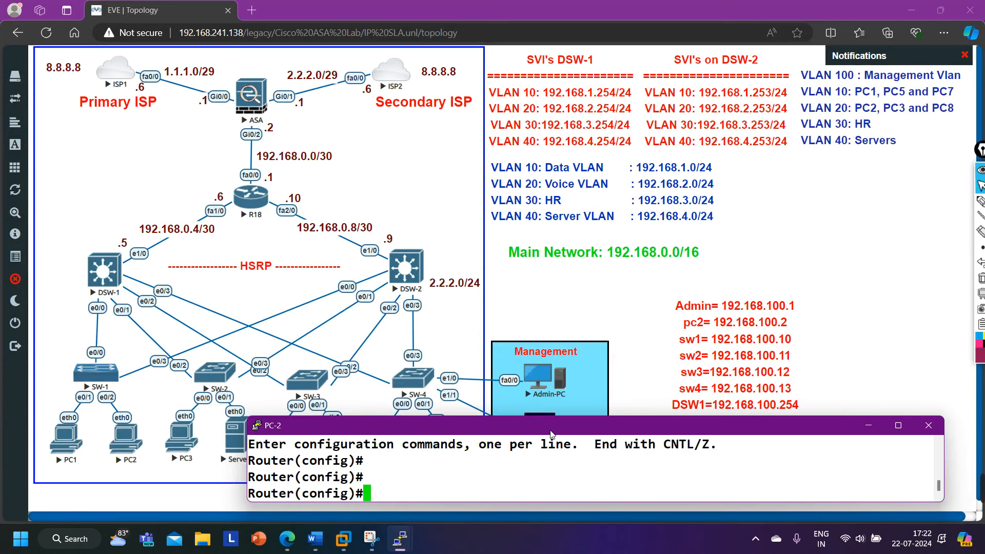
Rename PC-2 to PC2 with the hostname command.
text(ho)
key(Tab)
text(PC2)
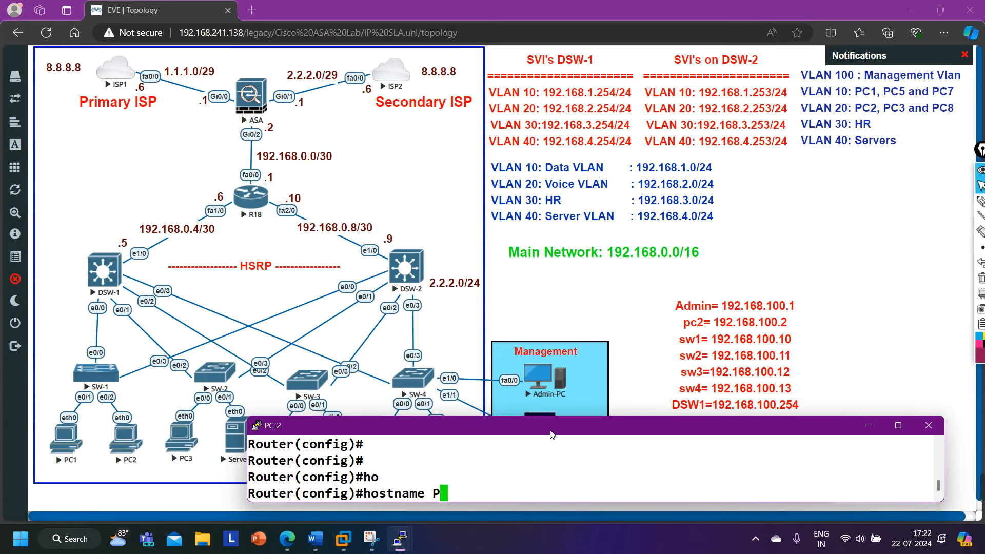
key(Return)
key(Return)
key(Return)
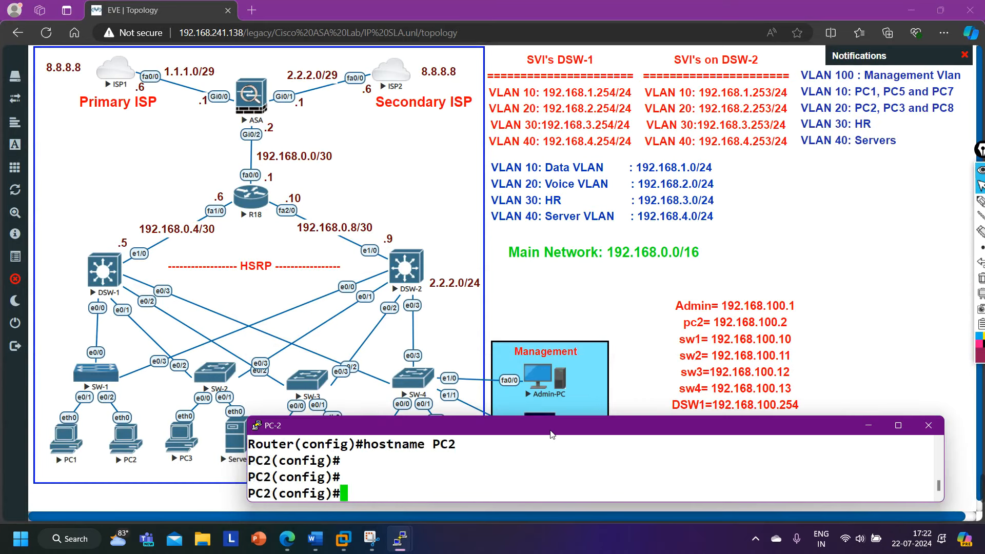
text(do wr)
key(BackSpace)
key(BackSpace)
key(BackSpace)
key(BackSpace)
key(BackSpace)
Enable fa0/0 with 192.168.100.2 255.255.255.0 and leave interface configuration.
text(int fa0/0)
key(Return)
text(no sh)
key(Return)
text(ip address 192.168.100.2 255.255.255.0)
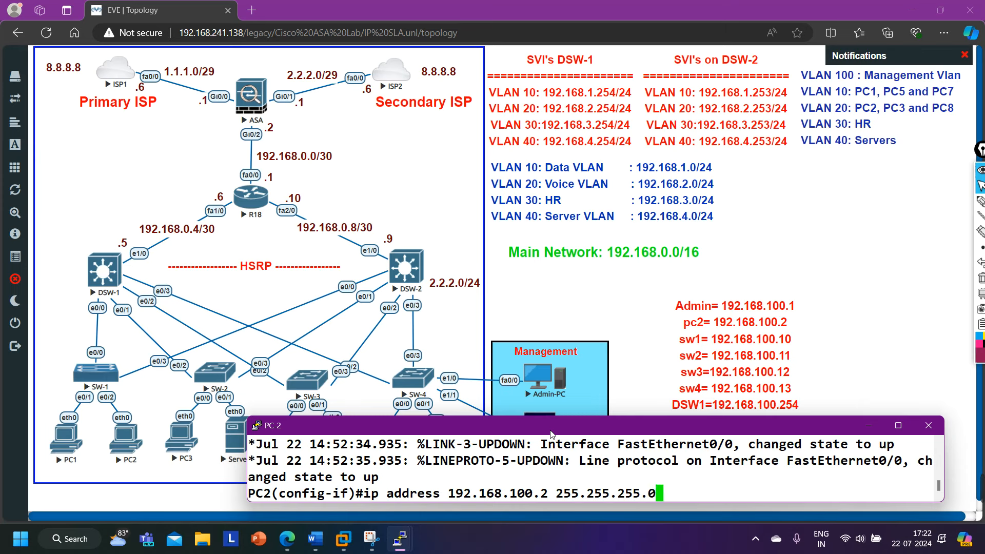
key(Return)
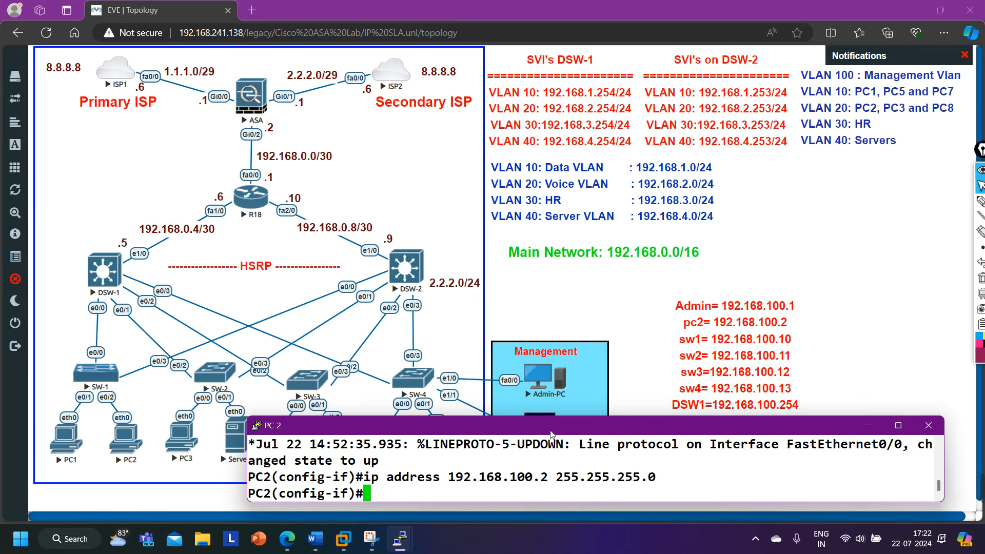
text(exi)
key(Return)
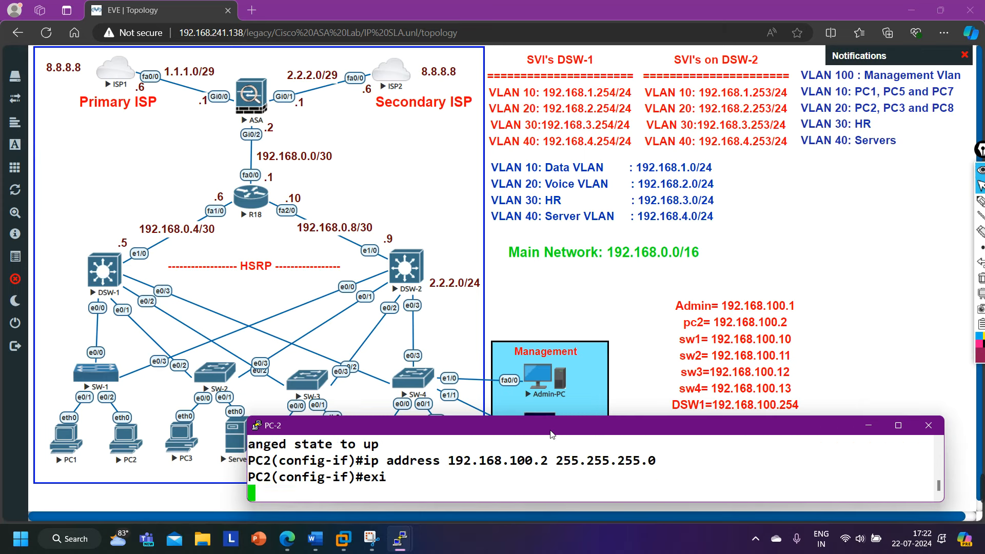
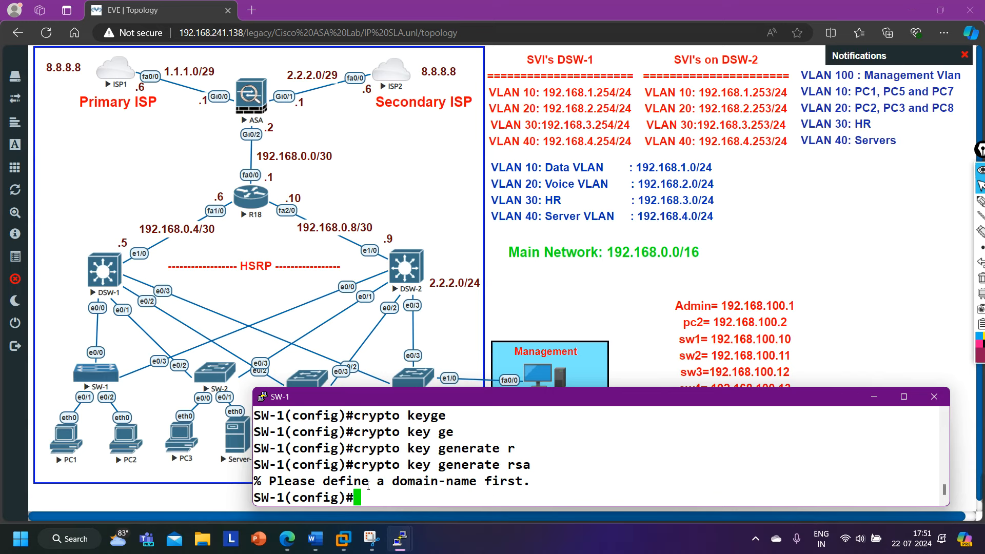
Highlight the missing domain-name in the error, minimize SW-1, and handwrite a note on the topology.
double_click(435, 482)
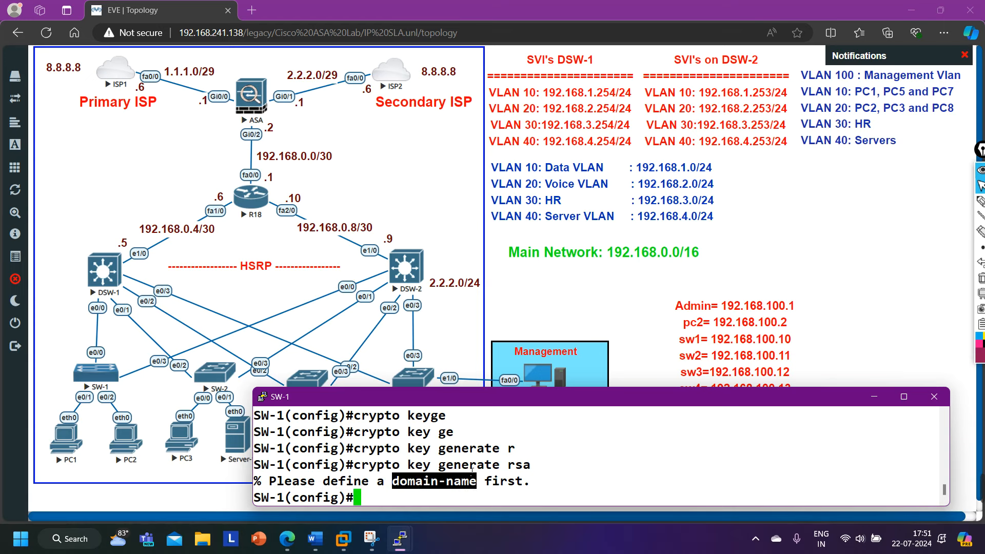
click(874, 396)
click(981, 201)
drag(515, 274, 514, 294)
drag(531, 291, 579, 290)
drag(622, 271, 624, 294)
Circle the handwritten note, then stop drawing and erase the annotation.
drag(692, 270, 680, 291)
mouse_move(594, 306)
mouse_down()
mouse_move(694, 302)
mouse_move(574, 309)
mouse_up()
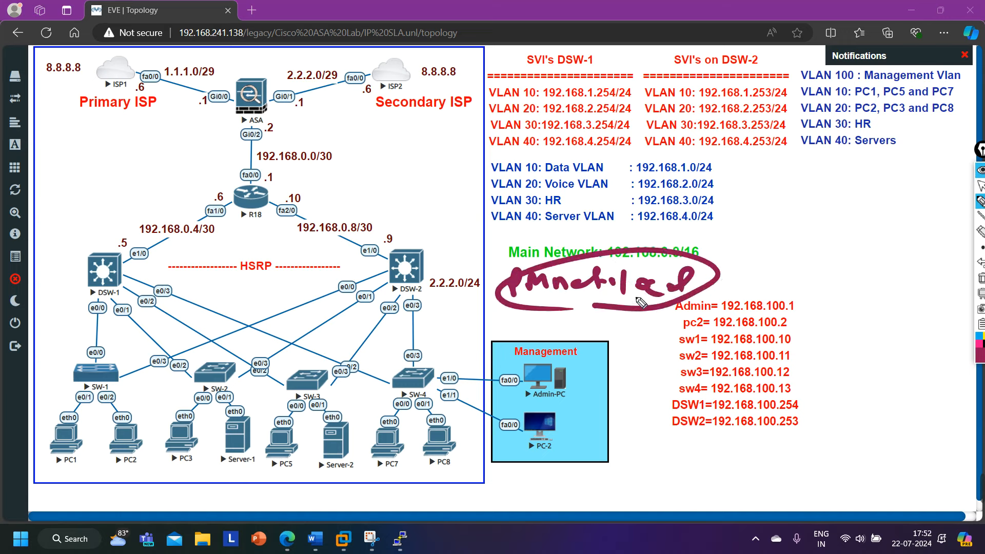
click(981, 186)
click(981, 278)
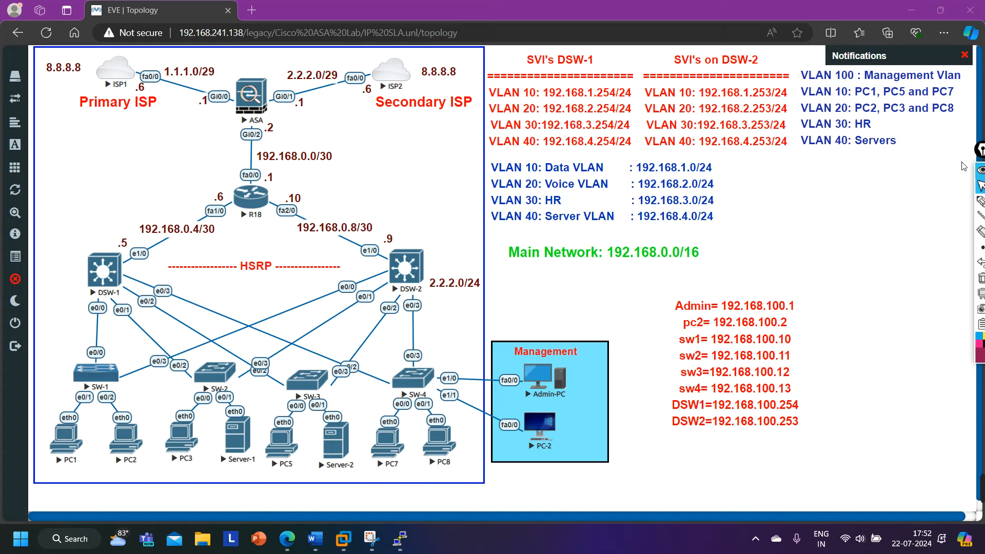
Set SW-1's domain name to pmnet.local with ip domain-name.
mouse_move(401, 544)
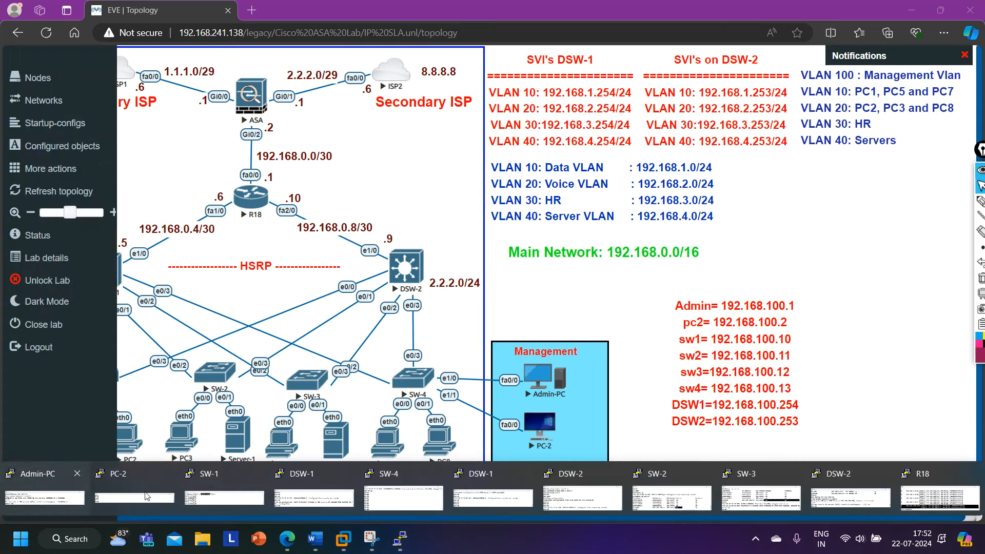
click(207, 496)
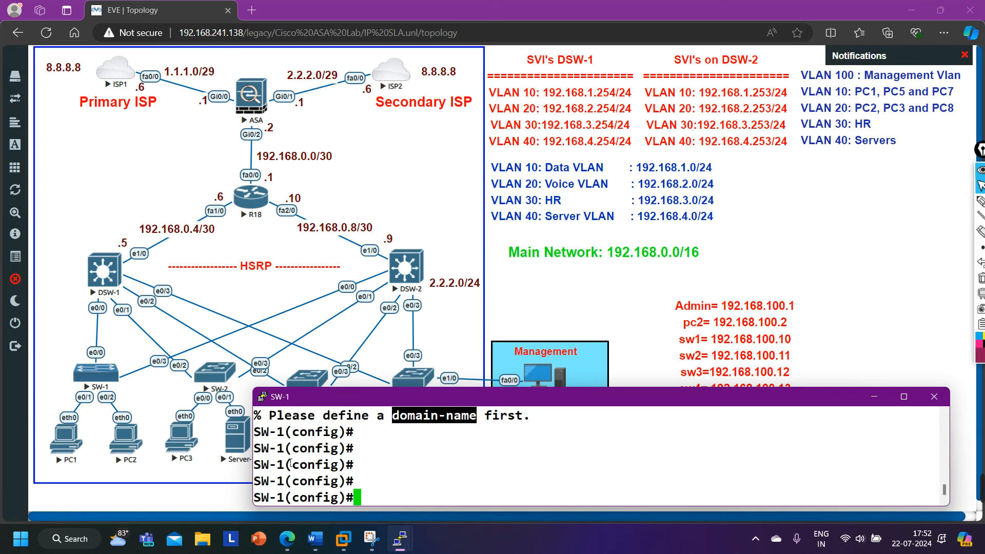
text(ip dom)
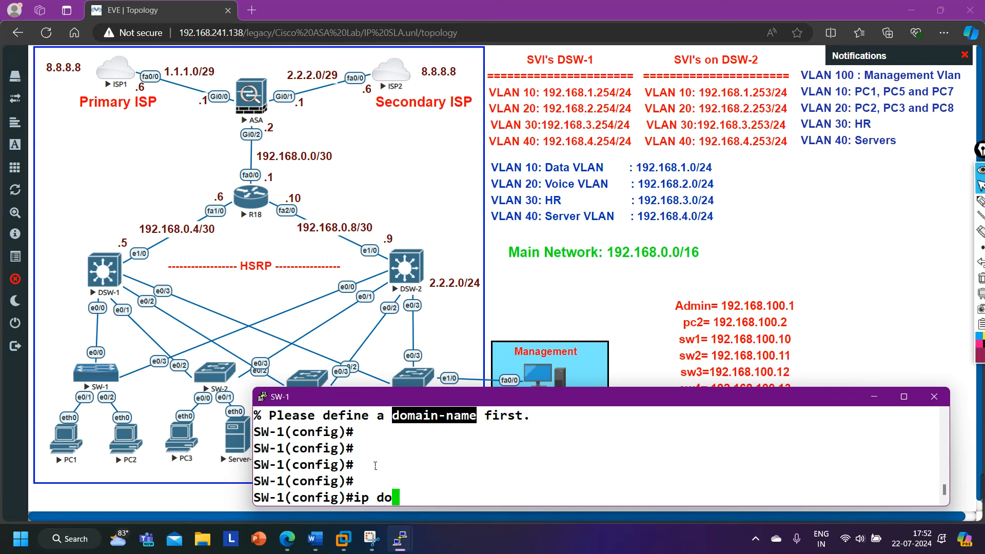
key(Tab)
text(-m)
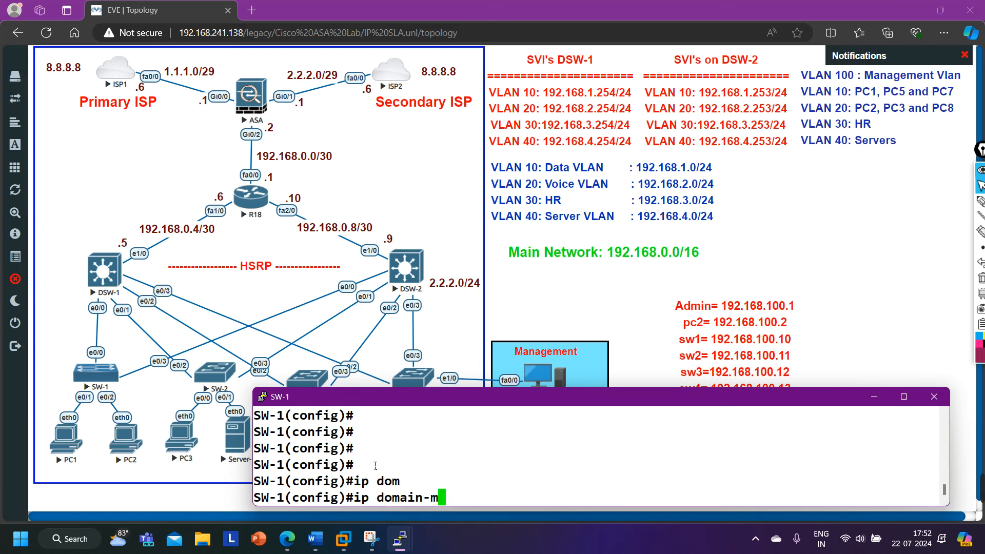
key(BackSpace)
text(n)
key(Tab)
text(pmnet.local)
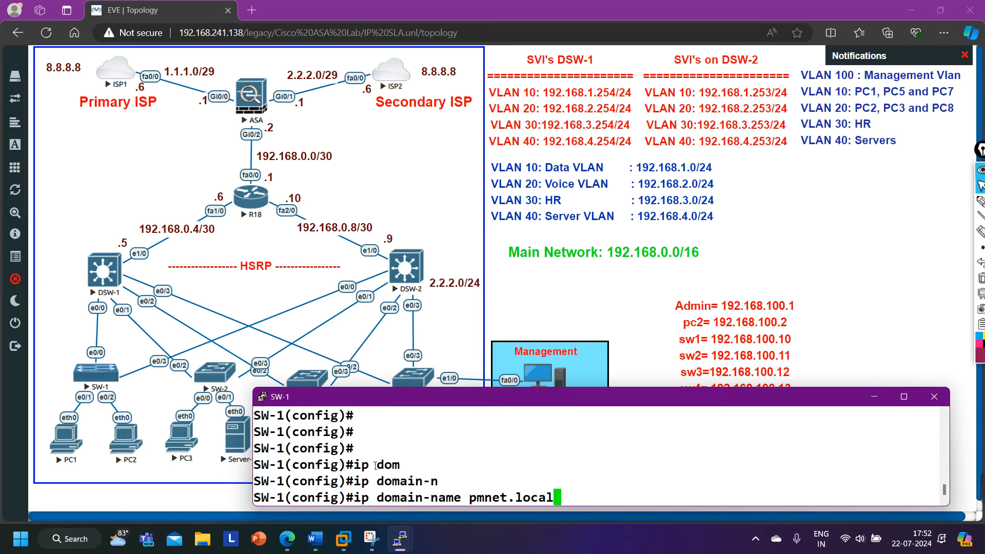
key(Return)
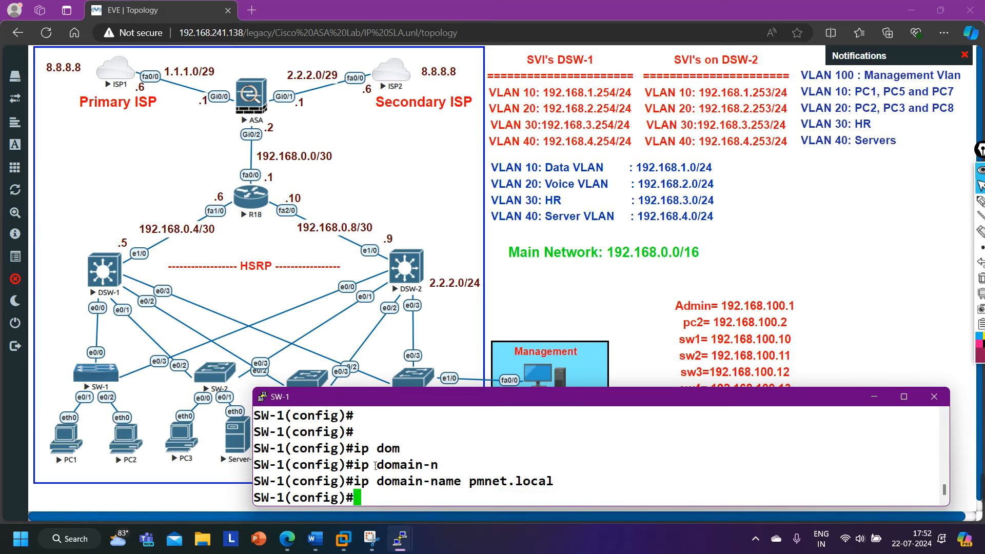
key(Return)
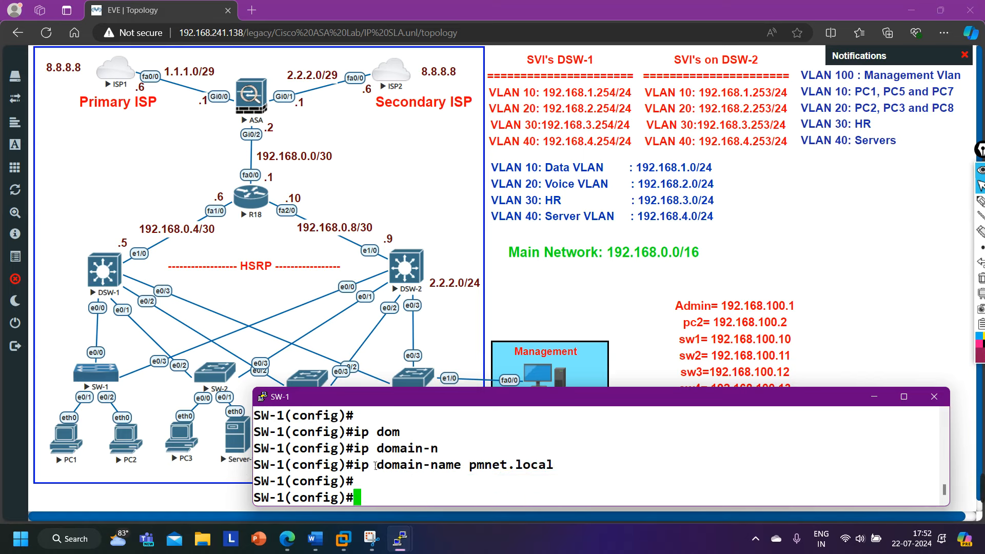
Generate RSA keys with crypto key generate rsa, accepting the default 512-bit modulus.
text(cry)
key(Tab)
text(ke)
key(Tab)
text(ge)
key(Tab)
text(r)
key(Tab)
key(Return)
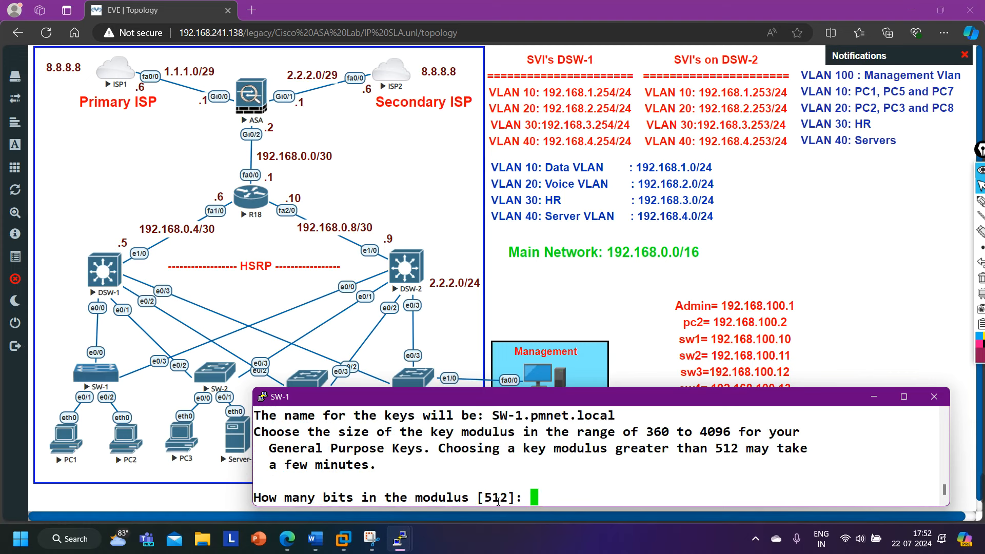
text(1024)
key(BackSpace)
key(BackSpace)
key(BackSpace)
key(BackSpace)
key(Return)
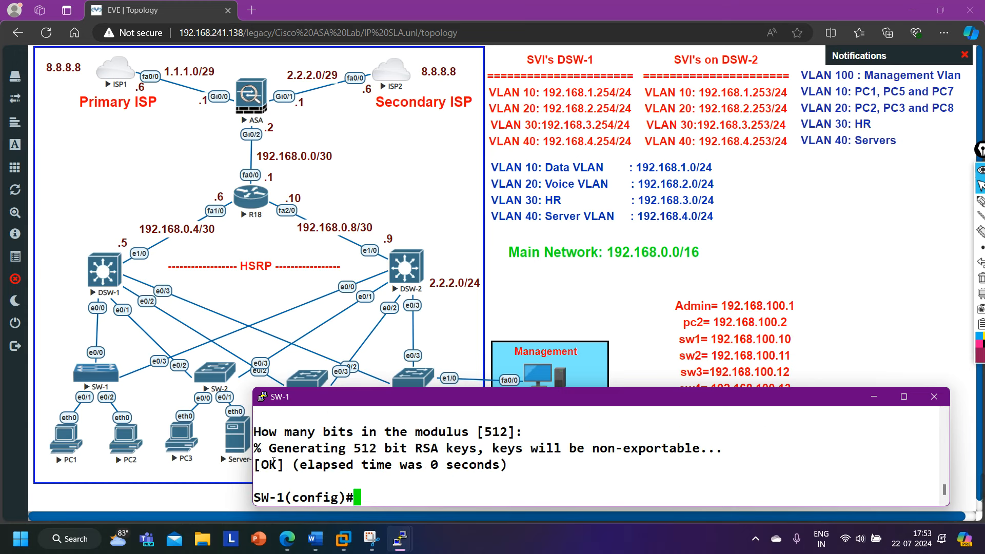
drag(278, 452, 439, 449)
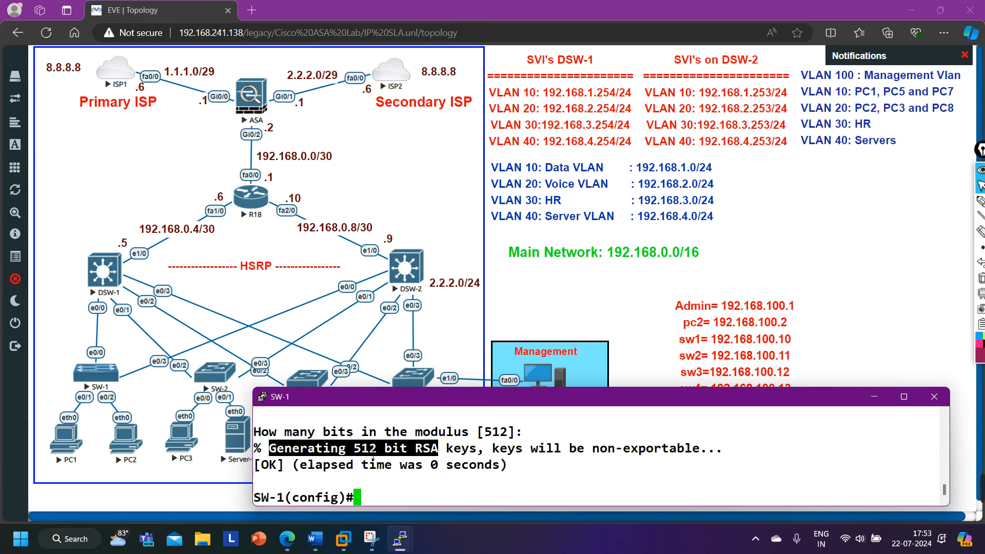
drag(354, 450, 375, 456)
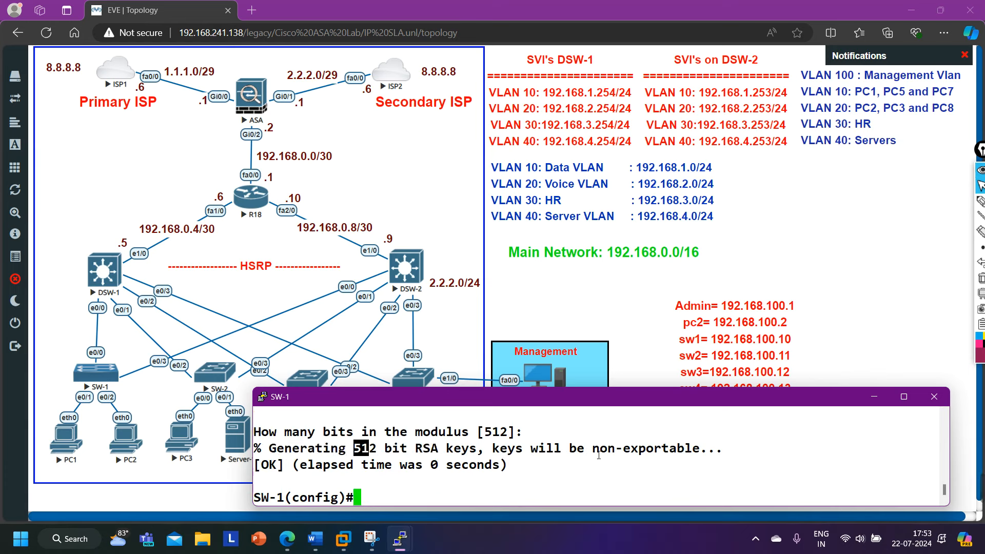
key(Return)
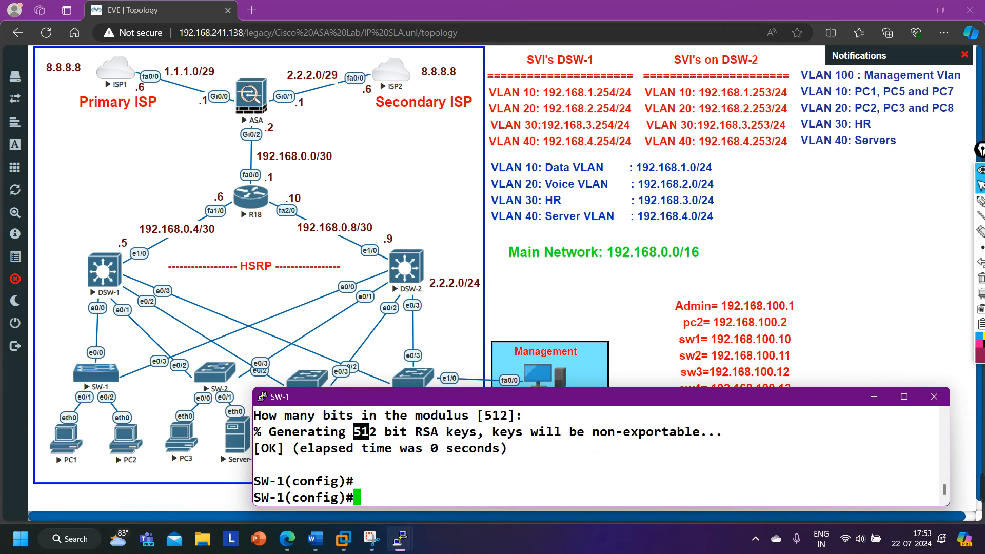
Enter line configuration for vty lines 0 1 on SW-1.
text(line)
key(Tab)
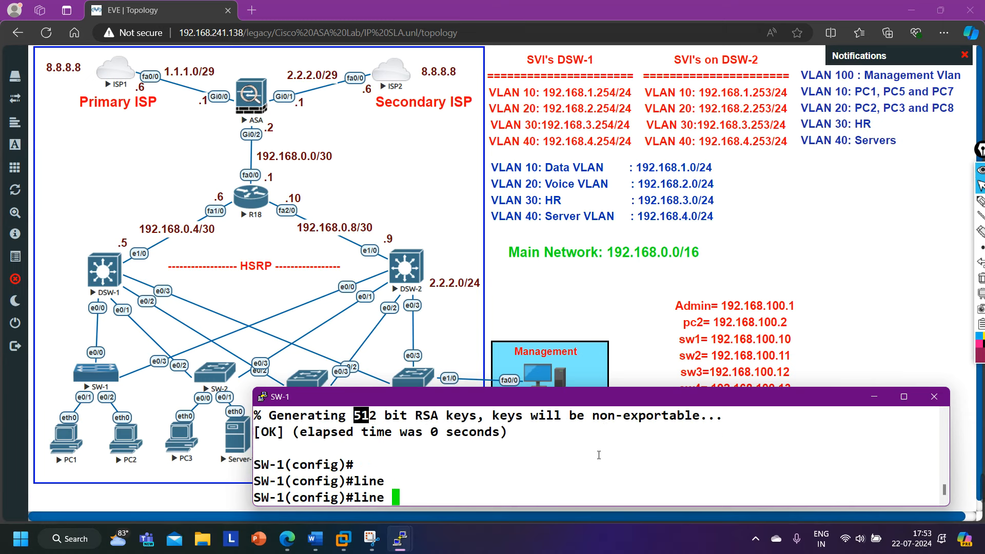
text(vt)
key(Tab)
text(0)
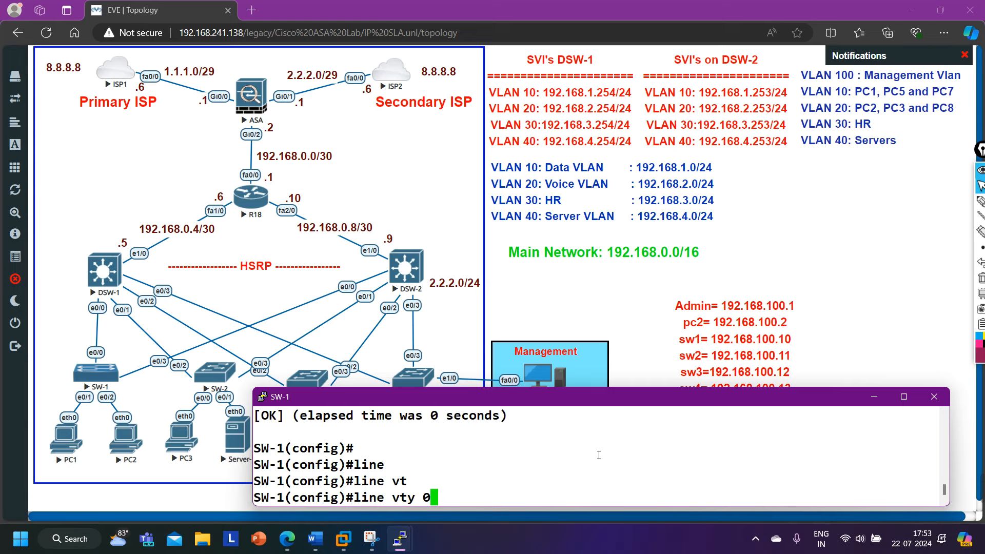
drag(616, 406, 636, 404)
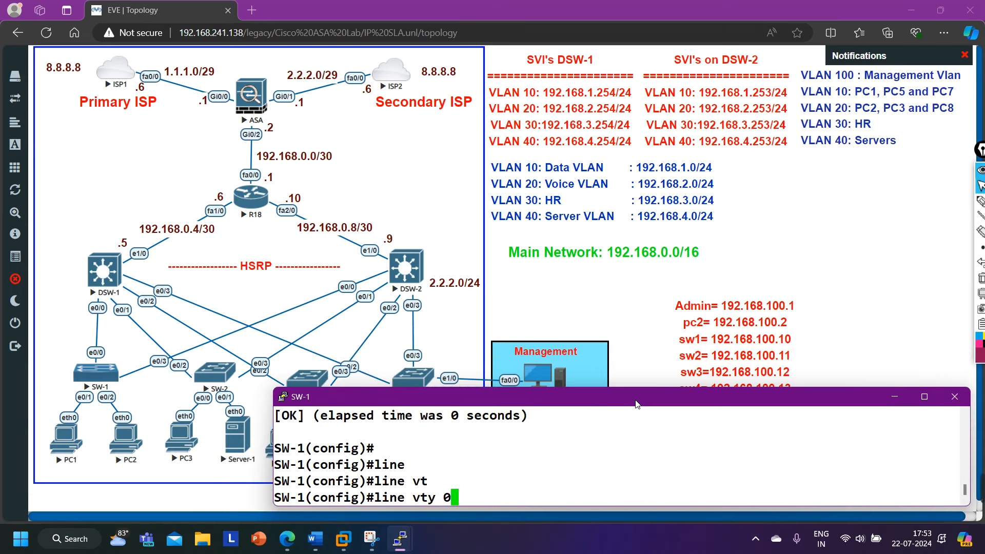
text(1)
key(Return)
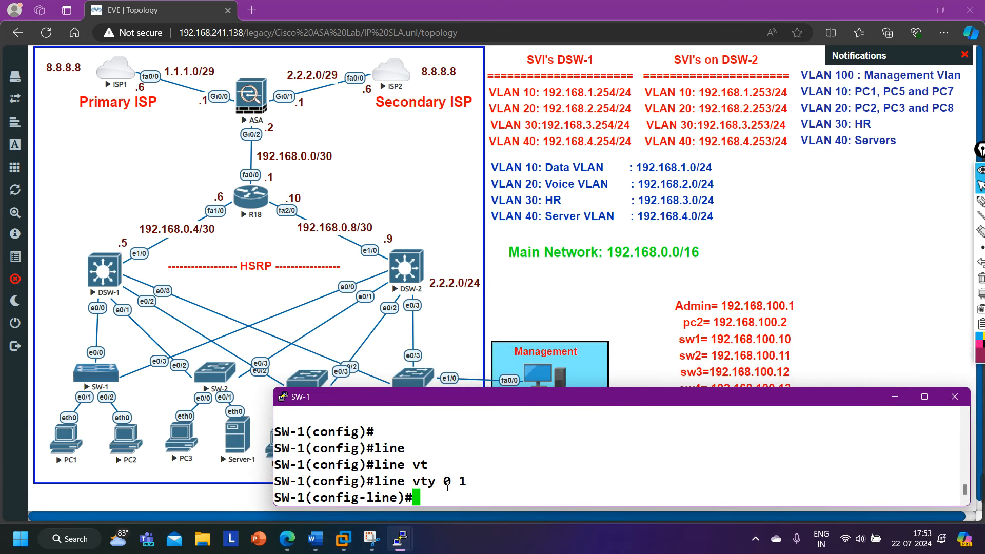
drag(436, 481, 489, 482)
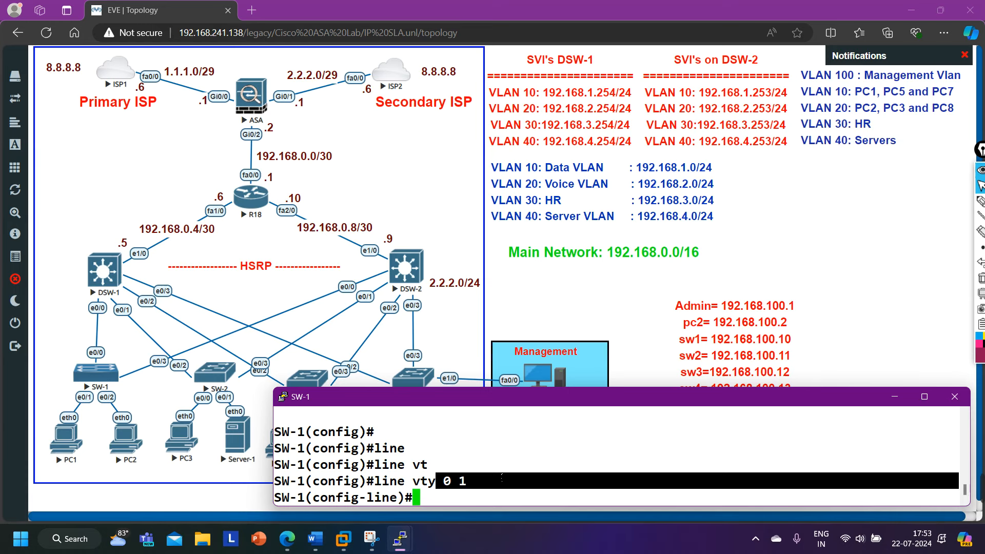
key(Return)
Restrict the vty lines to SSH with transport input ssh.
text(trans)
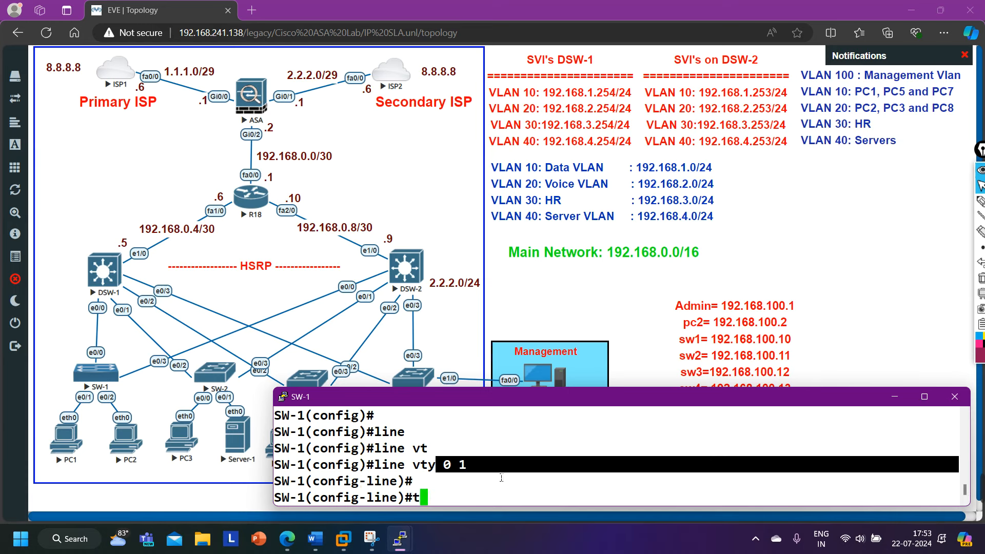
key(Tab)
text(in)
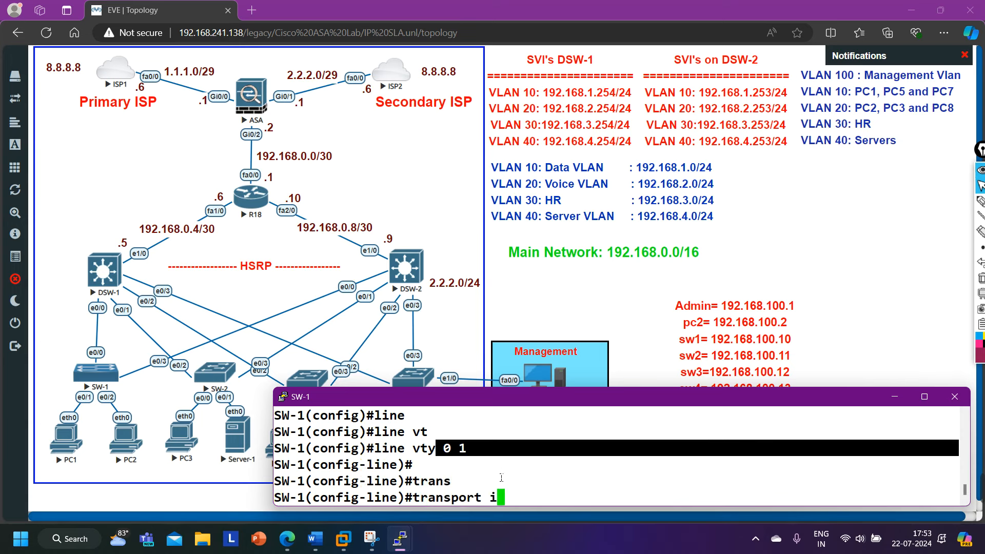
key(Tab)
text(ss)
key(Tab)
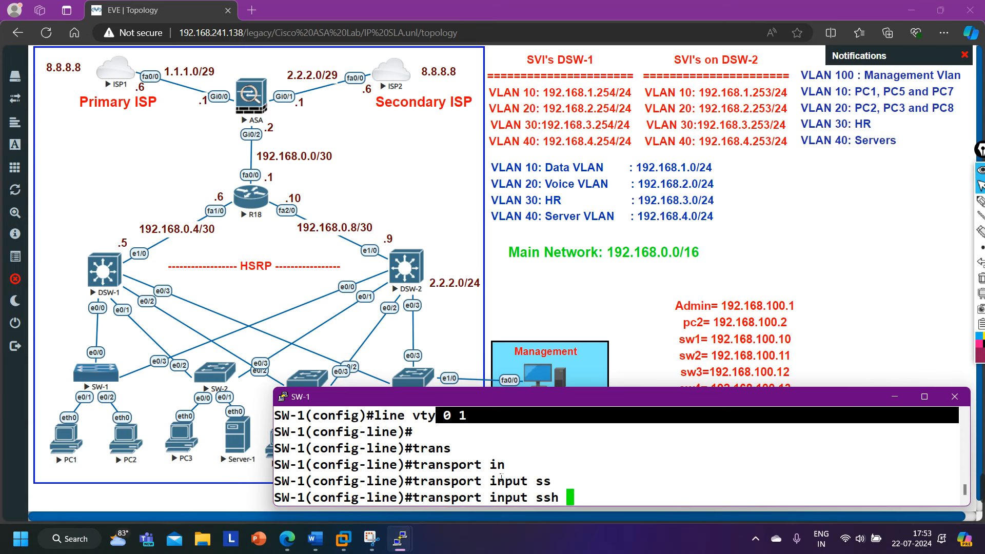
key(Return)
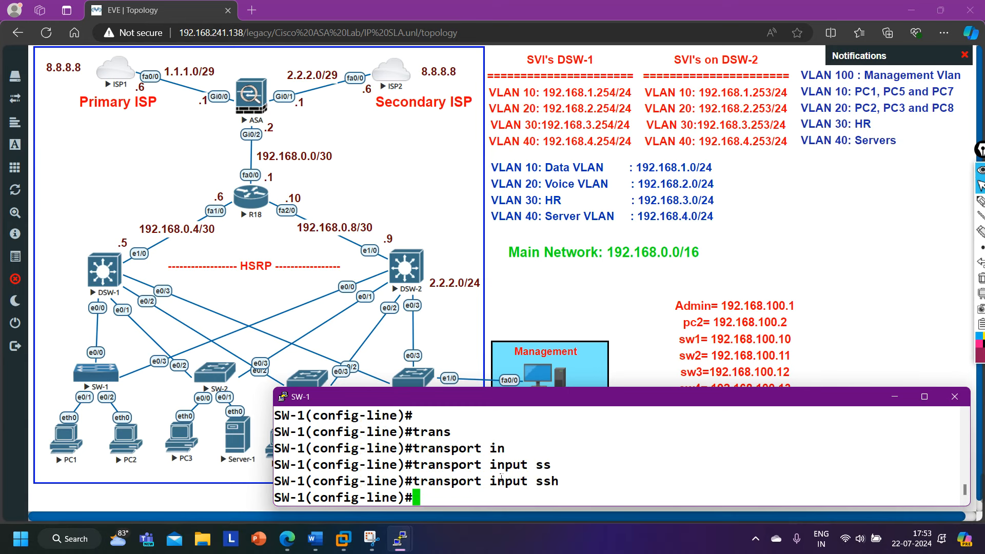
Apply plain login to the vty lines and note the login-disabled warning.
text(logi)
key(Tab)
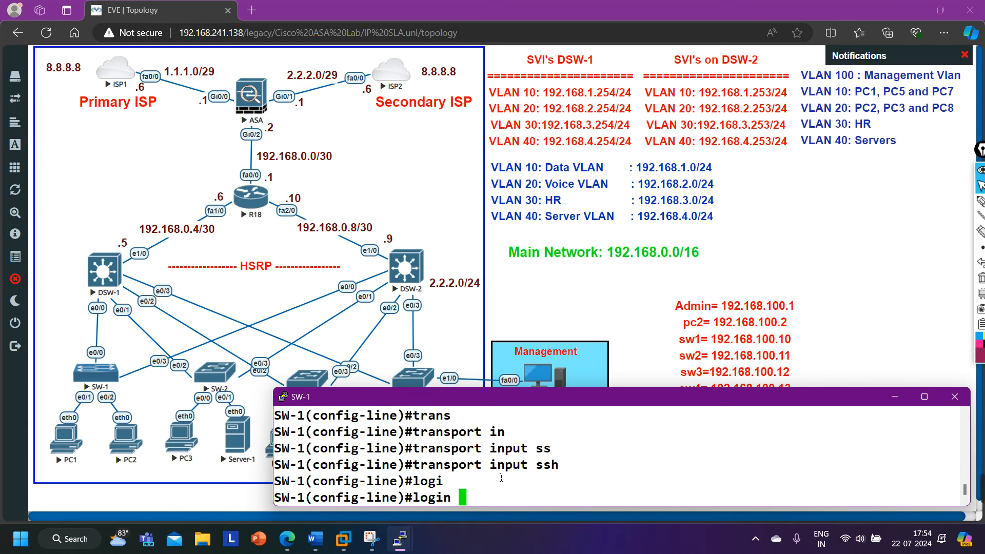
text(loc)
key(Tab)
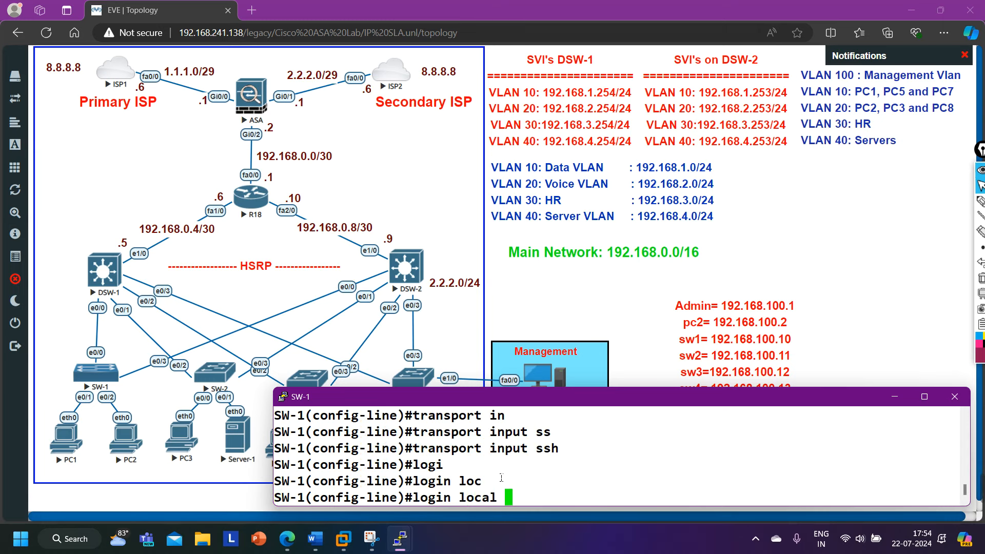
key(BackSpace)
key(BackSpace)
key(BackSpace)
key(BackSpace)
key(BackSpace)
key(BackSpace)
key(Return)
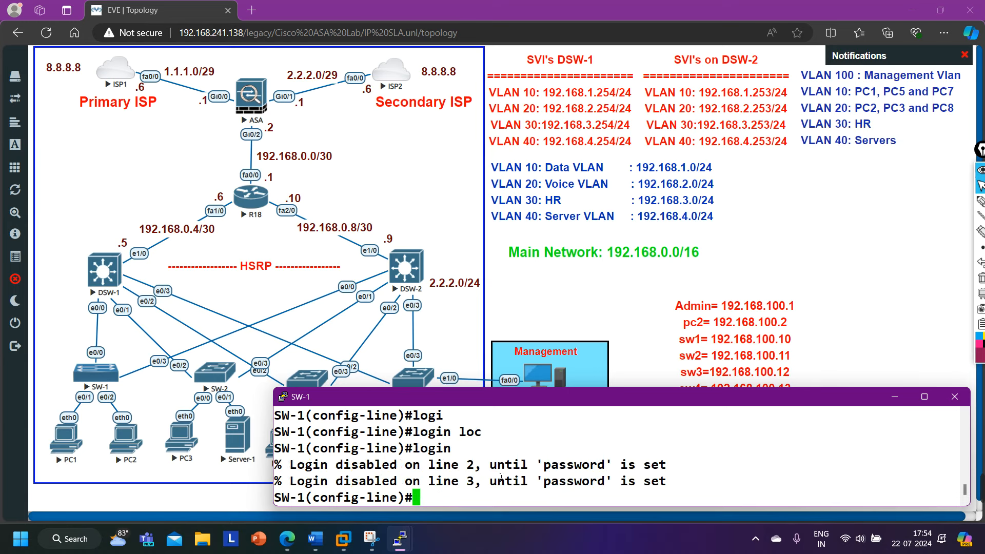
drag(408, 472, 687, 477)
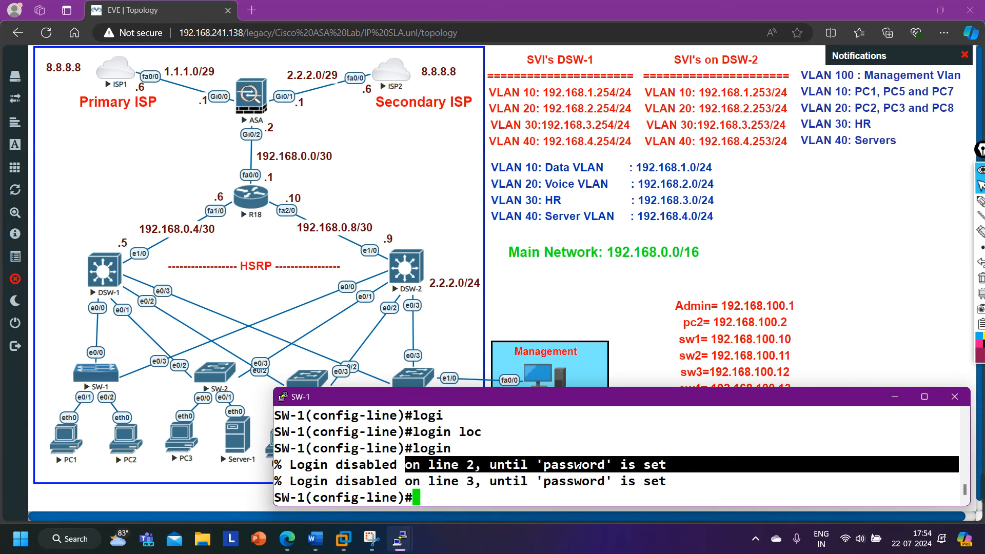
Switch the lines to login local, then exit back to global configuration.
text(logi)
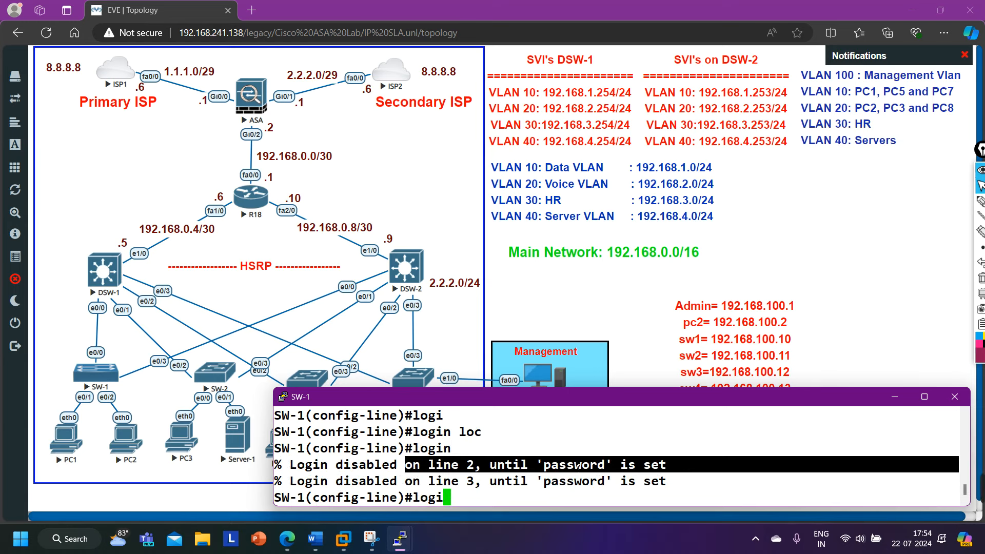
key(Tab)
text(lo)
key(Tab)
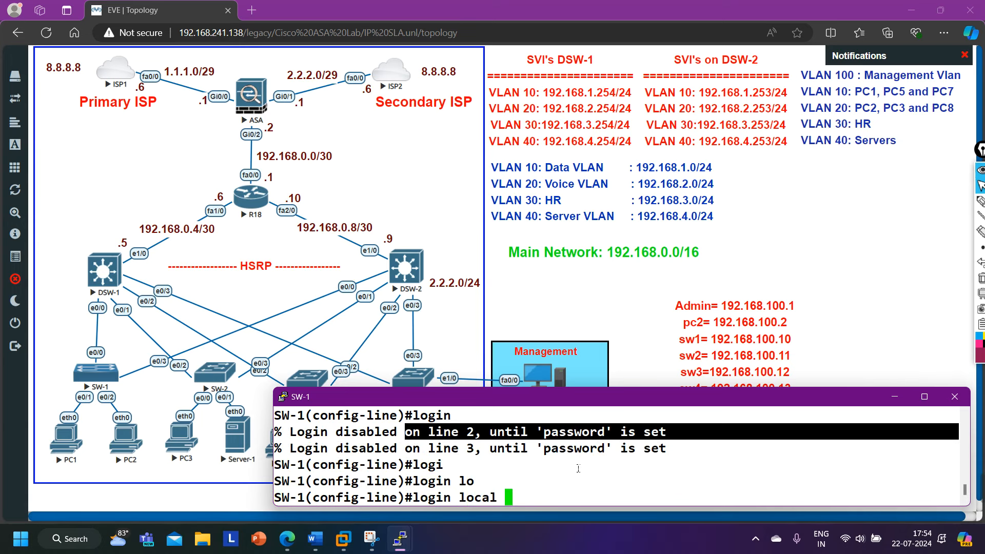
key(Return)
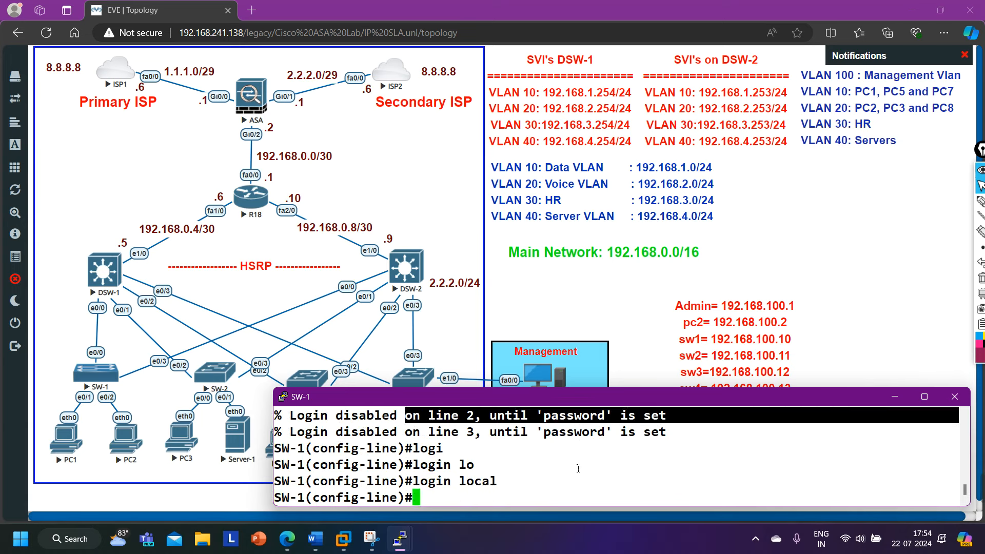
text(exi)
key(Return)
key(Return)
key(Return)
key(Return)
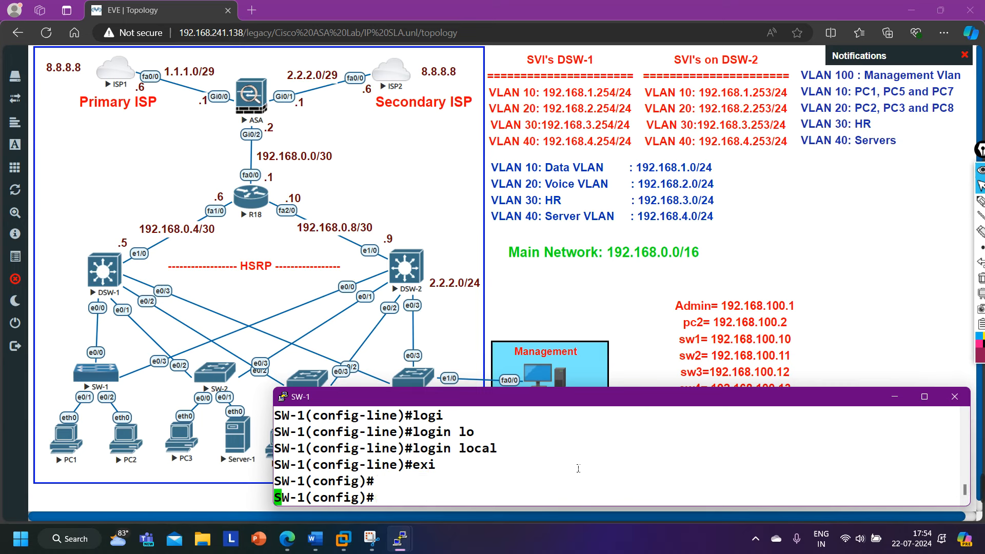
Start a username command for Admin with privilege 15 on SW-1.
text(user)
key(Tab)
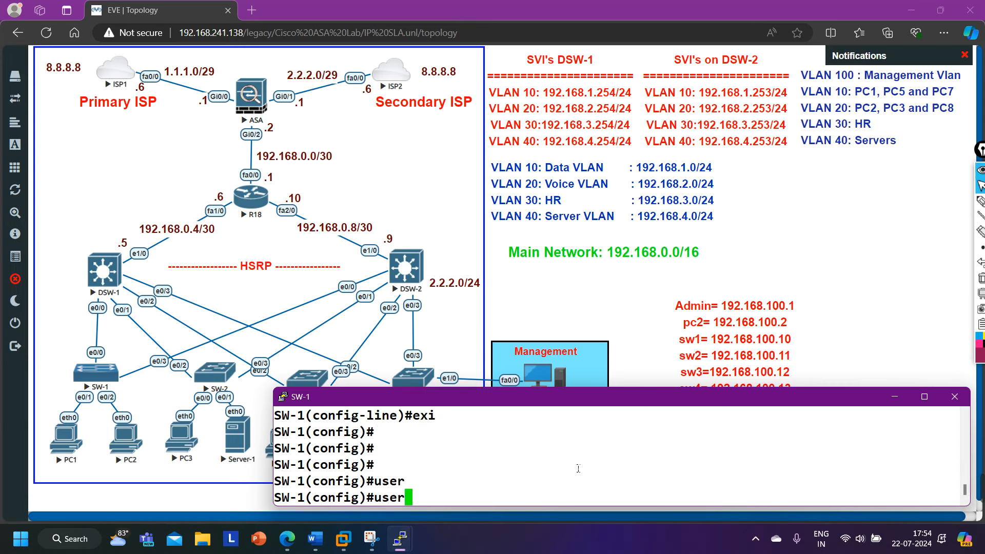
text(n)
key(Tab)
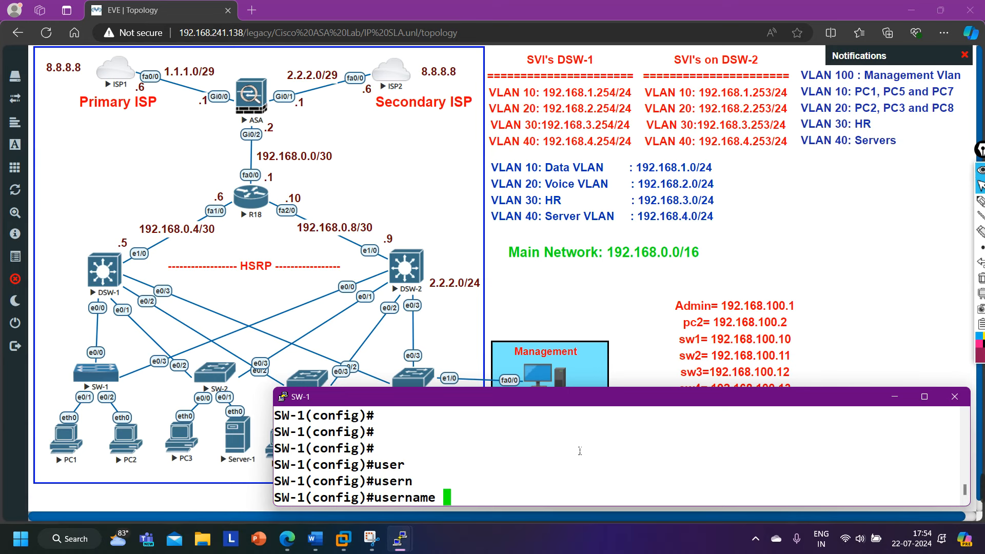
mouse_move(565, 416)
mouse_down()
mouse_move(561, 446)
mouse_move(563, 419)
mouse_up()
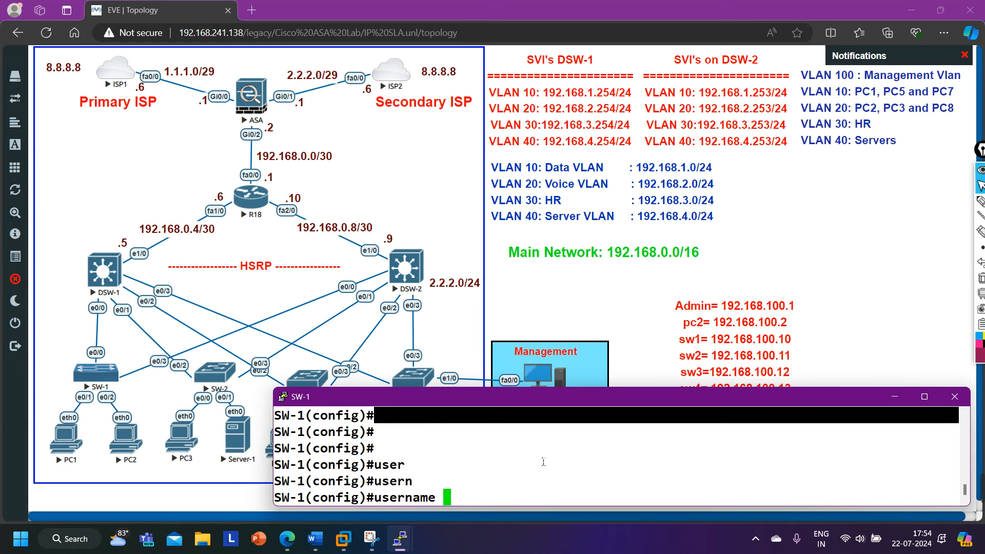
text(Admin pas)
key(Tab)
key(BackSpace)
key(BackSpace)
key(BackSpace)
key(BackSpace)
key(BackSpace)
key(BackSpace)
key(BackSpace)
key(BackSpace)
key(BackSpace)
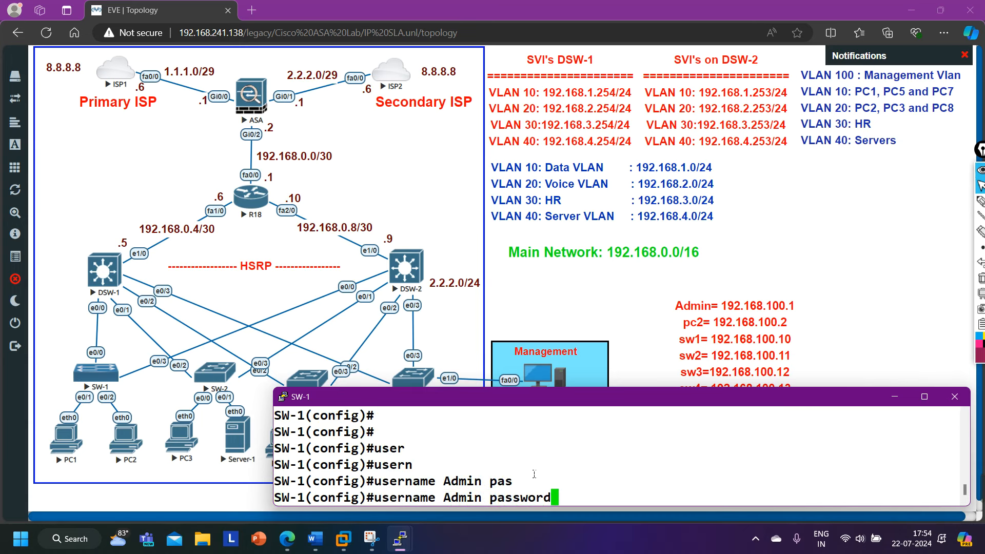
text(pri)
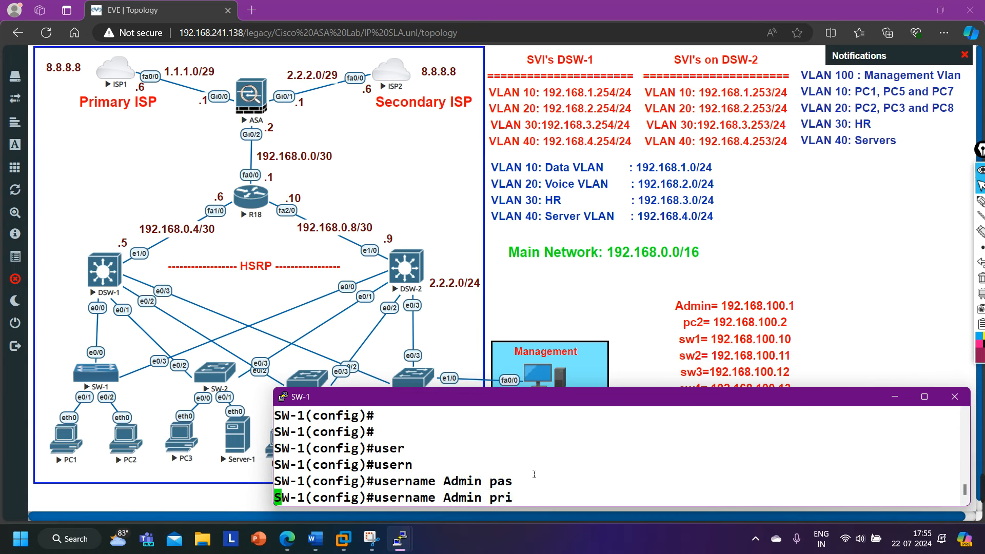
key(Tab)
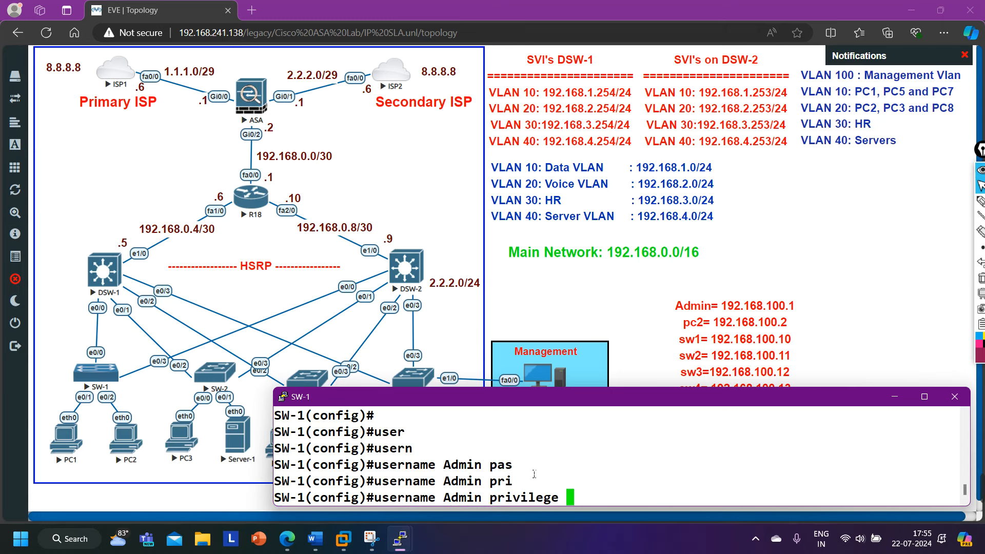
text(15)
Add the account password to create the user, then minimize the SW-1 console.
text(pas)
key(Tab)
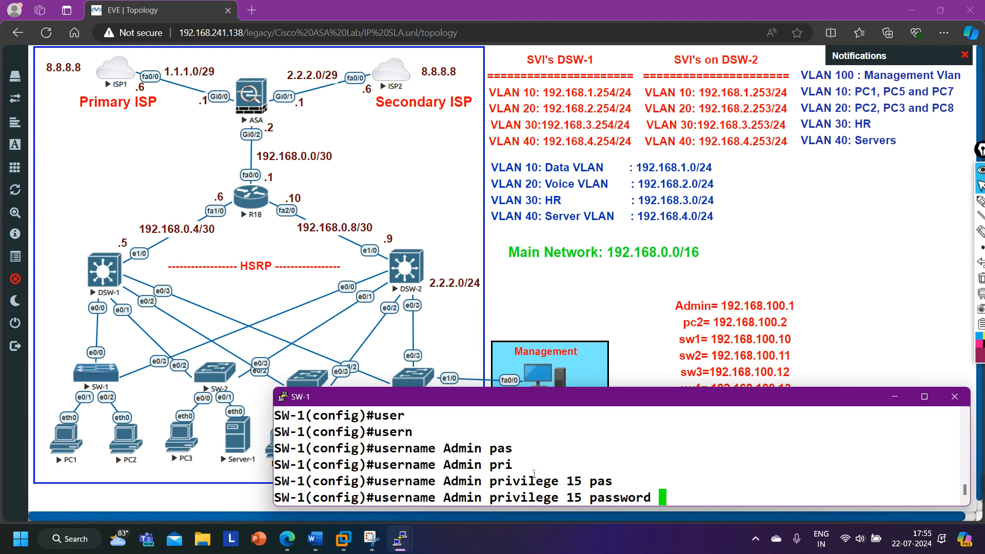
text(Cisco)
key(BackSpace)
key(BackSpace)
key(BackSpace)
key(BackSpace)
key(BackSpace)
text(PMNet)
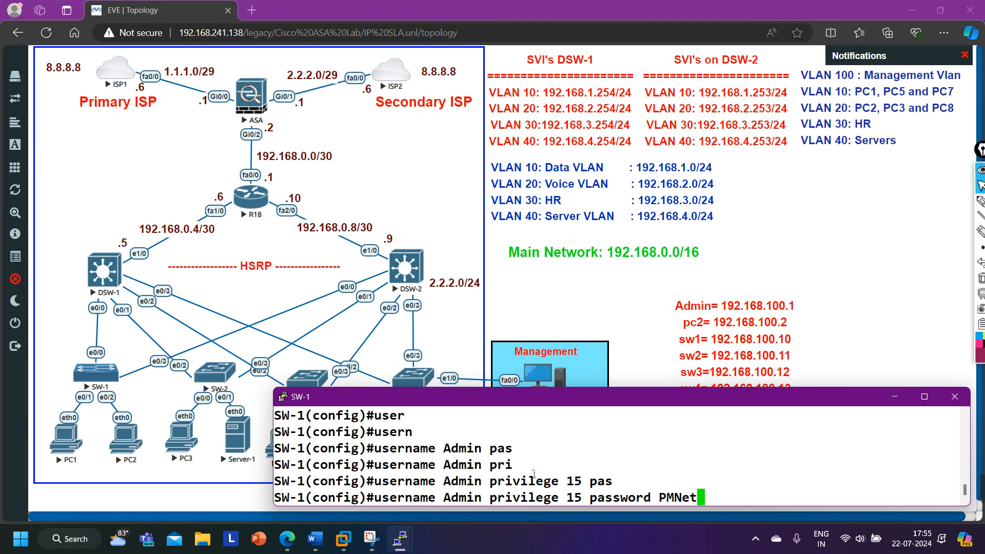
text(@123)
key(Return)
key(Return)
key(Return)
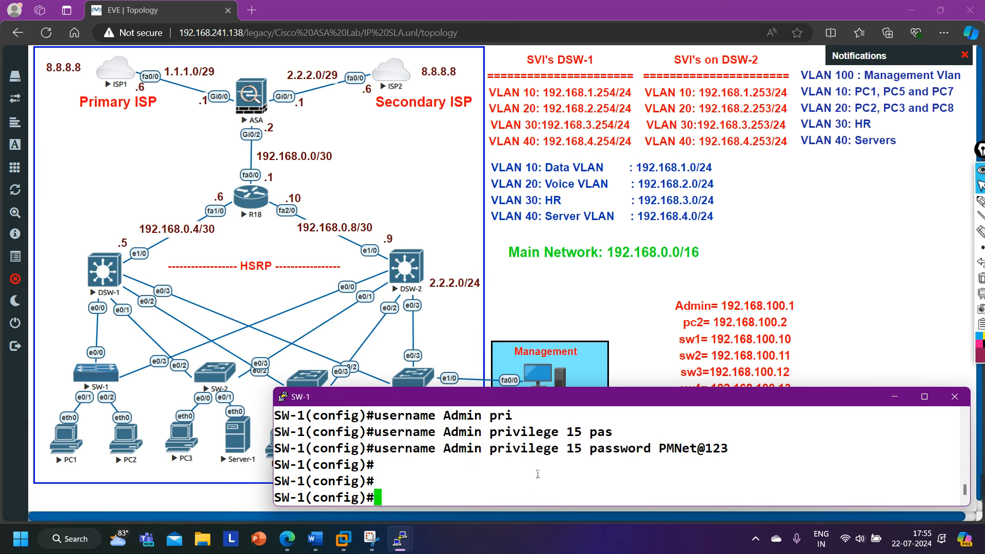
click(895, 396)
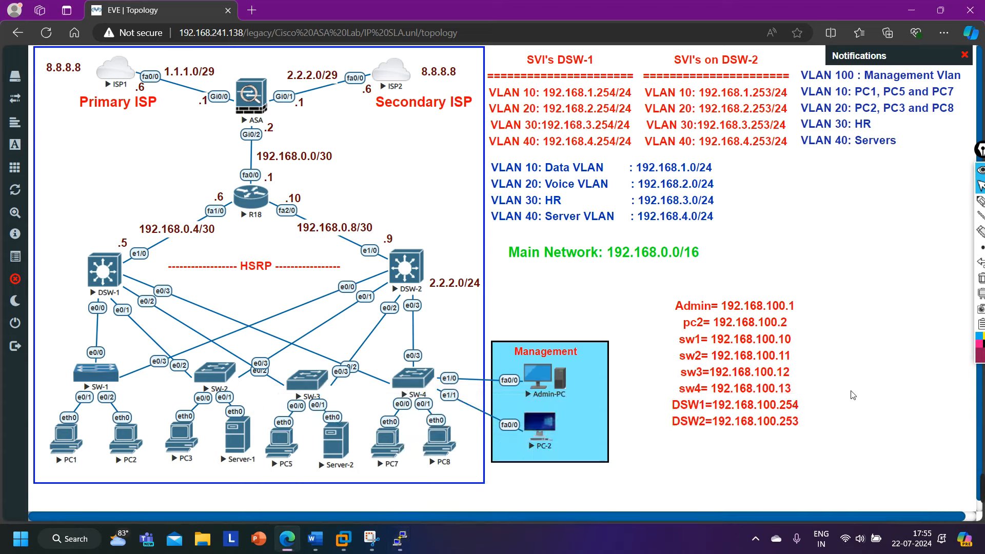
From Admin-PC, SSH as Admin to 192.168.100.10 with ssh -l.
mouse_move(400, 539)
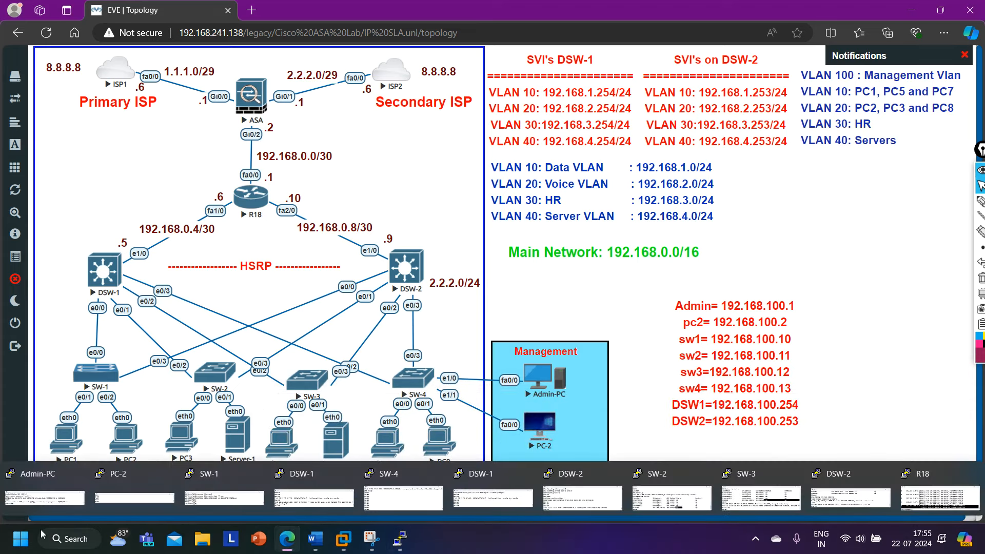
click(50, 493)
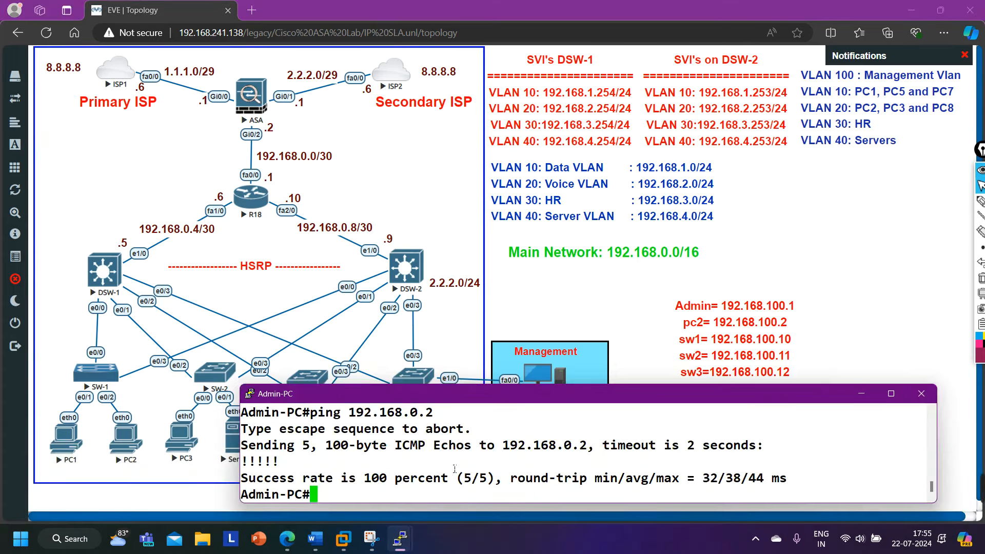
key(Return)
key(Return)
key(Return)
text(ss)
key(Tab)
text(-l)
key(Tab)
text(?)
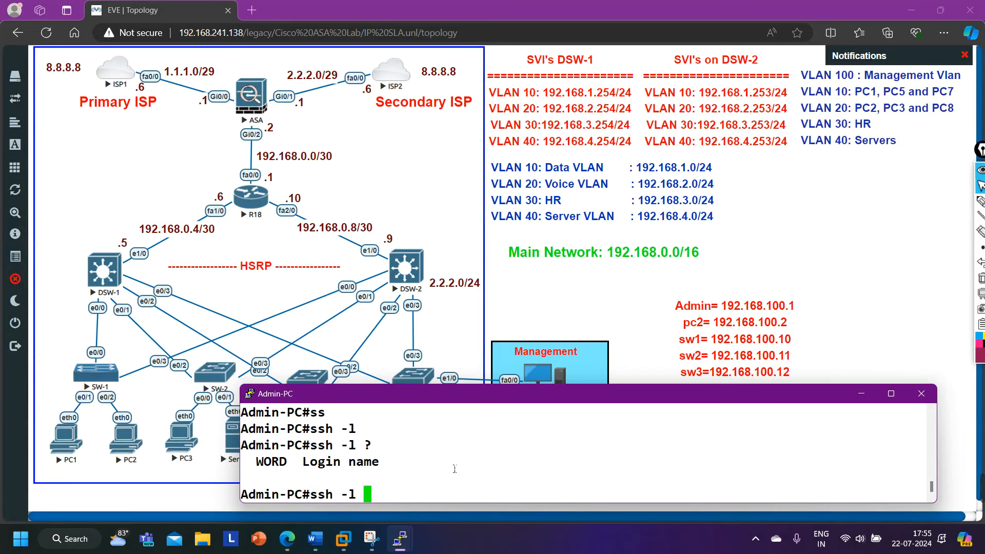
text(Admin p)
key(BackSpace)
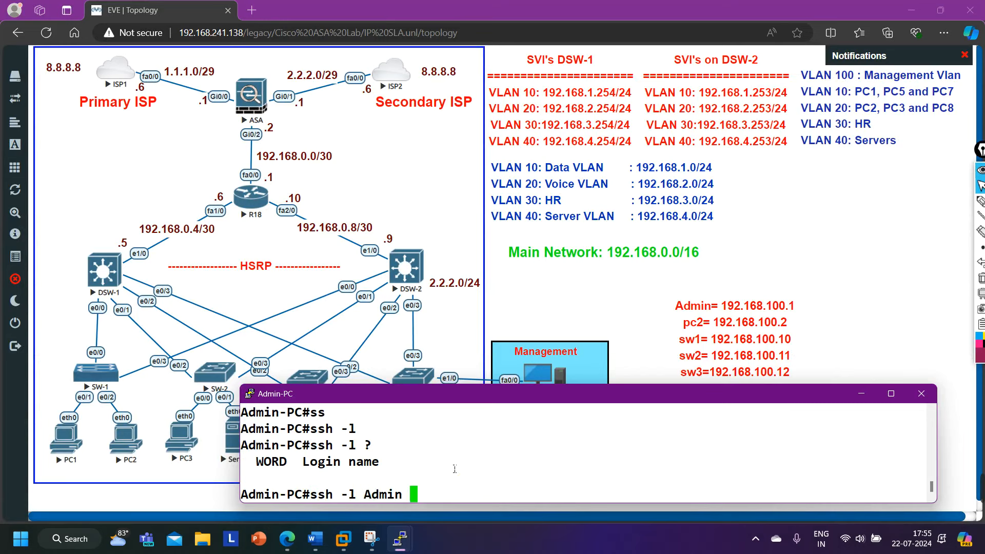
text(192.168.100.10)
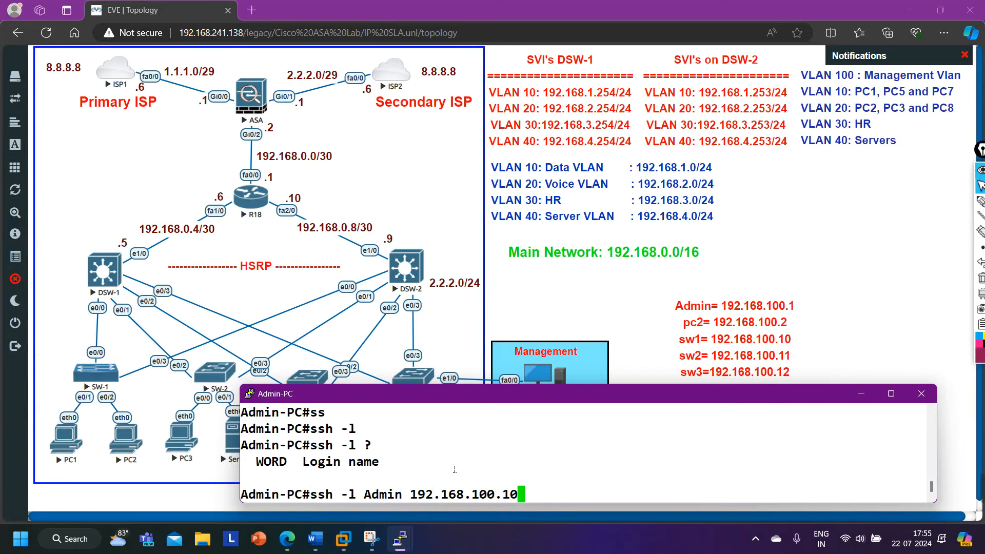
key(Return)
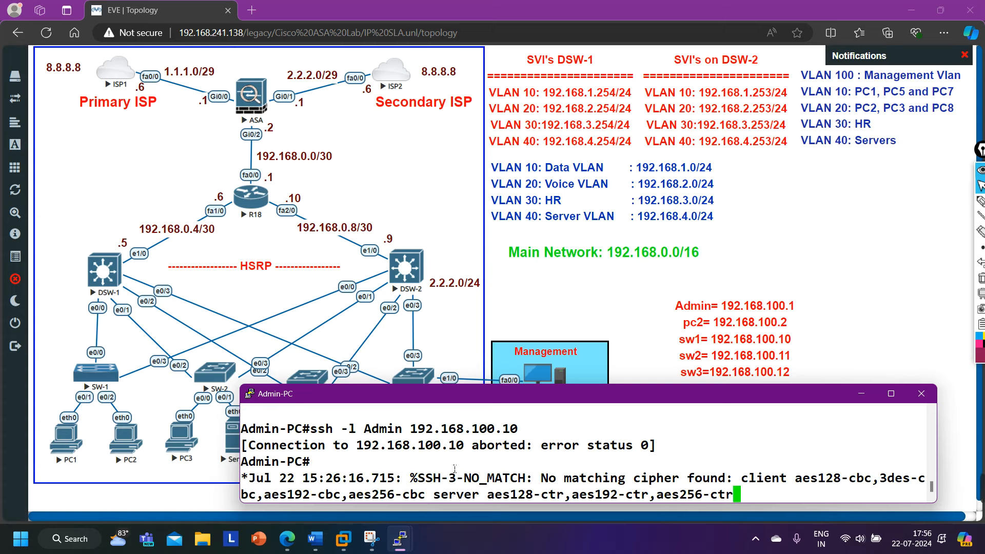
Retry the same SSH command after the no-matching-cipher error.
key(Return)
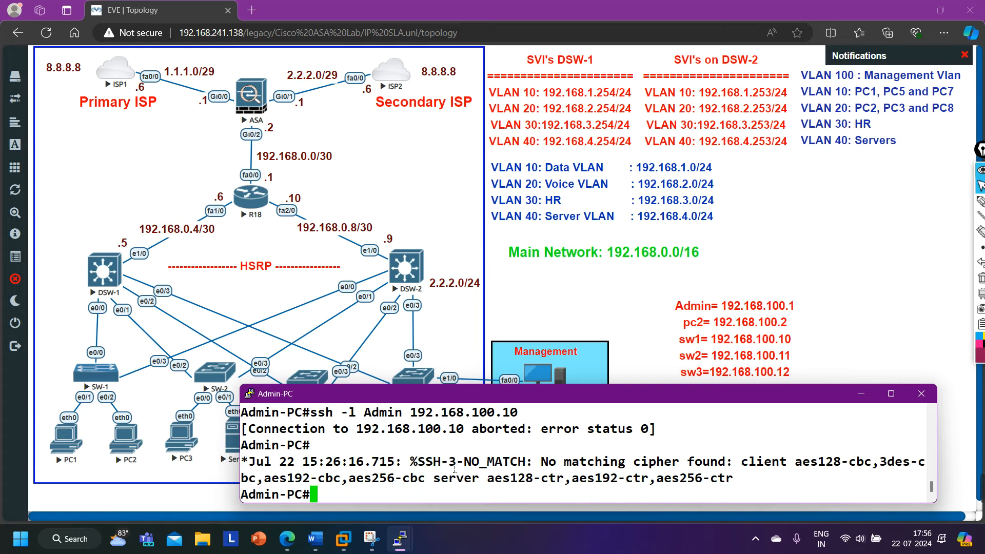
key(Up)
key(Return)
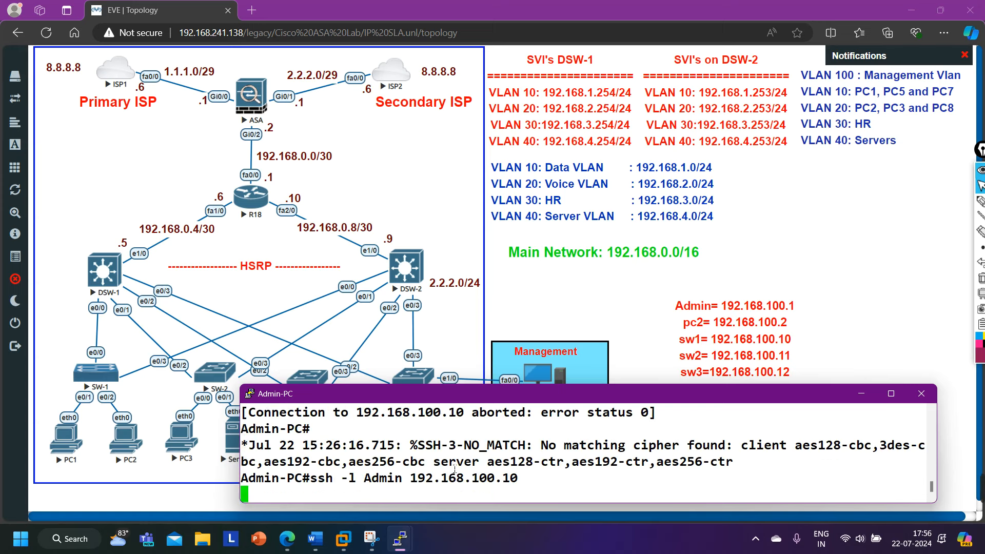
mouse_move(983, 487)
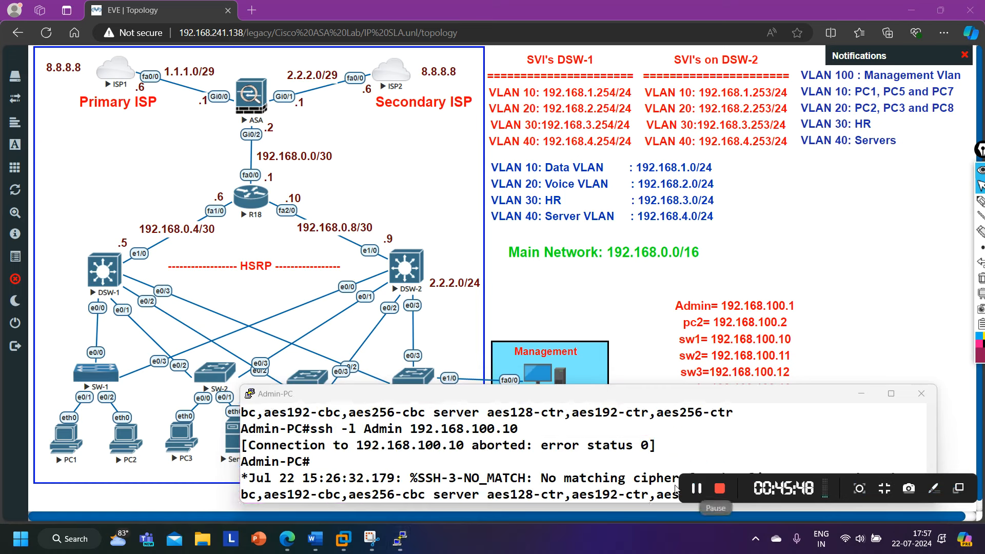
mouse_move(400, 539)
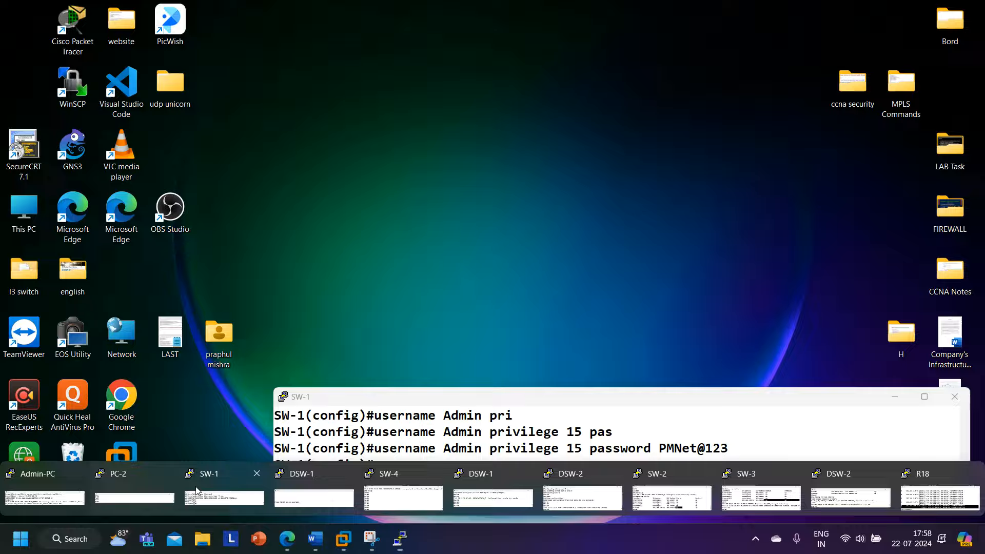
Set a password on SW-1's vty lines 0 1 and leave line configuration.
click(197, 494)
key(Return)
text(line v)
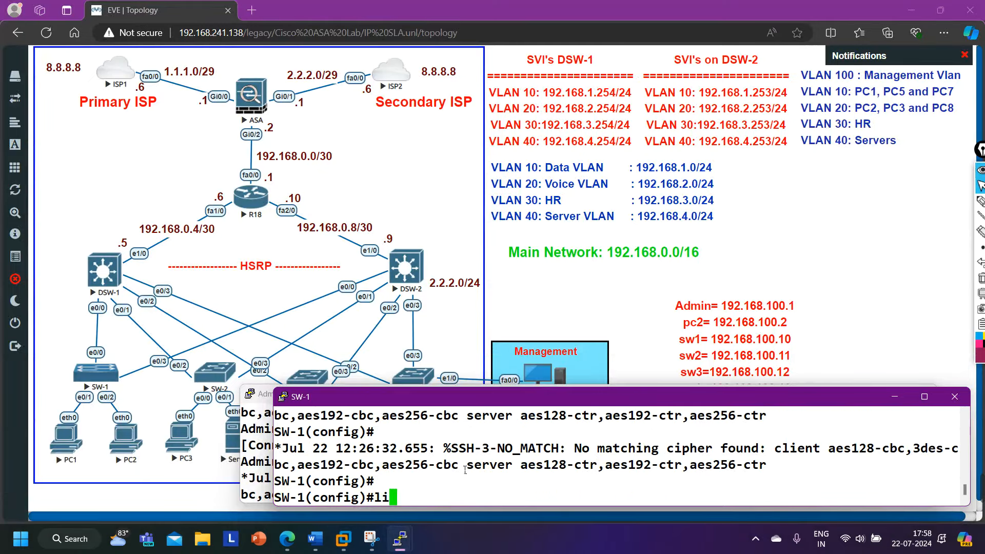
key(Tab)
text(vt)
key(Tab)
text(0 1)
key(Return)
text(pas)
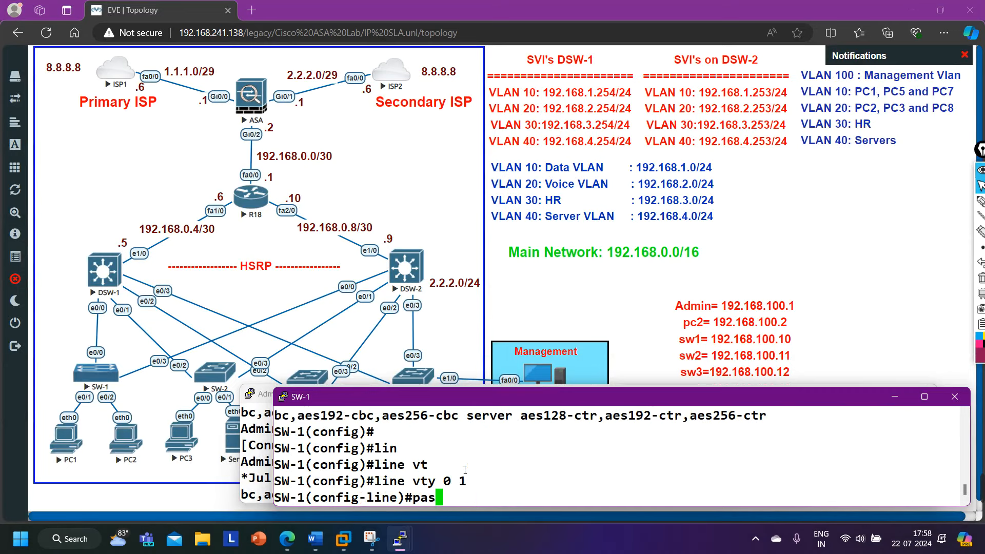
key(Tab)
text(cisco)
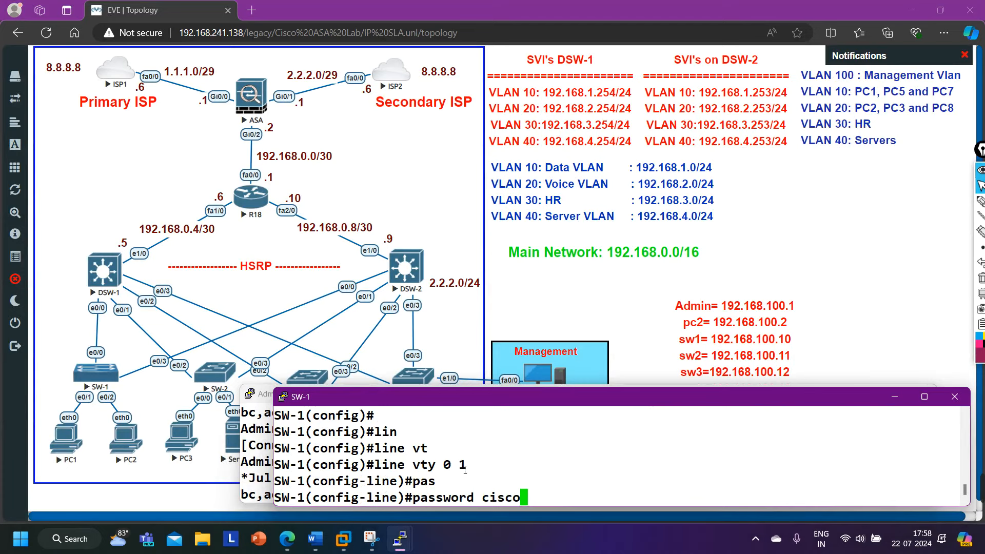
text(@123)
key(Return)
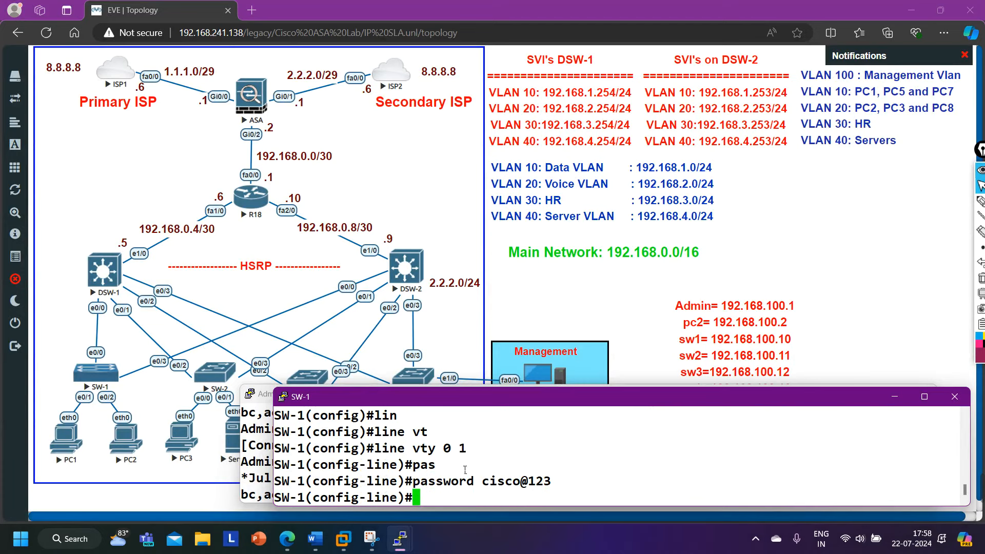
text(exi)
key(Return)
Correct the rejected command to enable password with the secret, then bring Admin-PC forward.
text(enab)
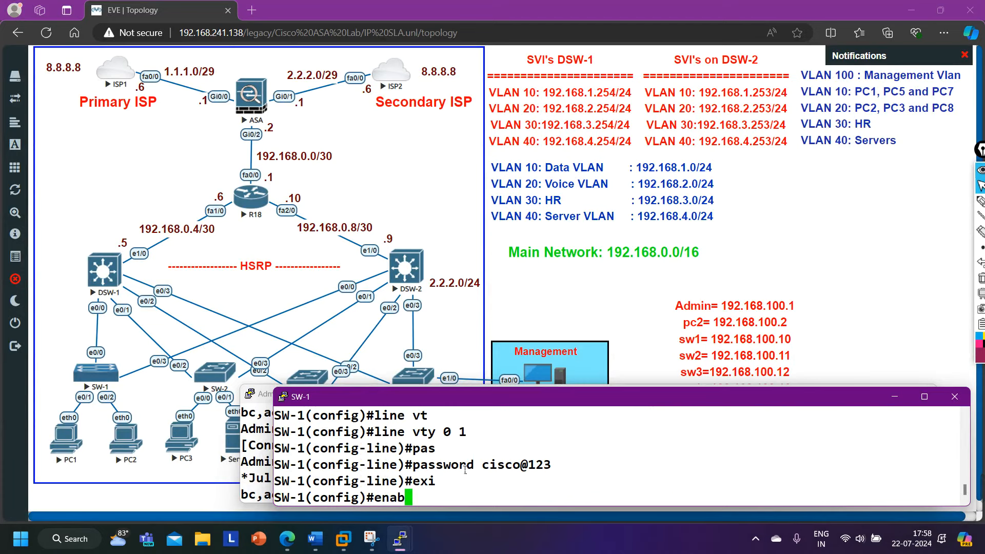
key(Tab)
text(cis)
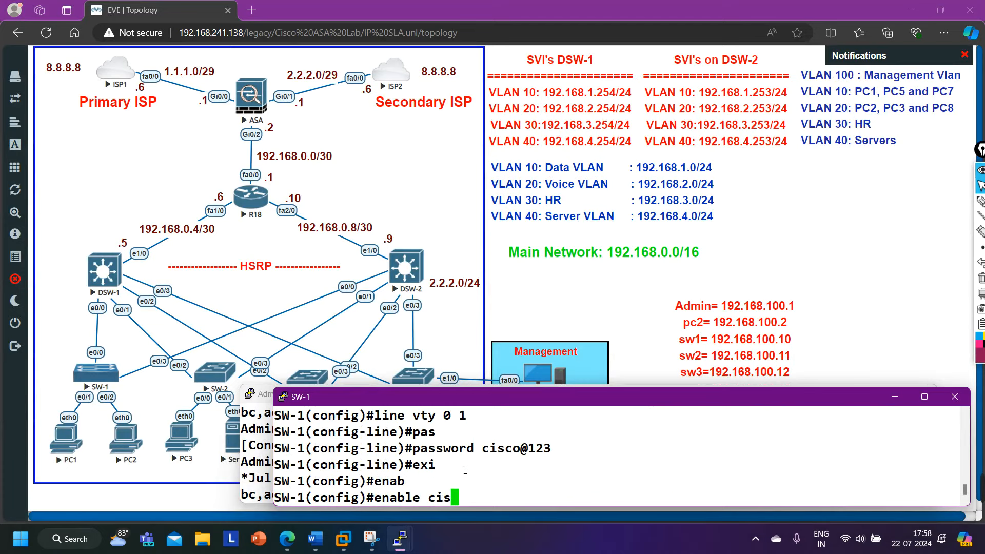
text(co@123)
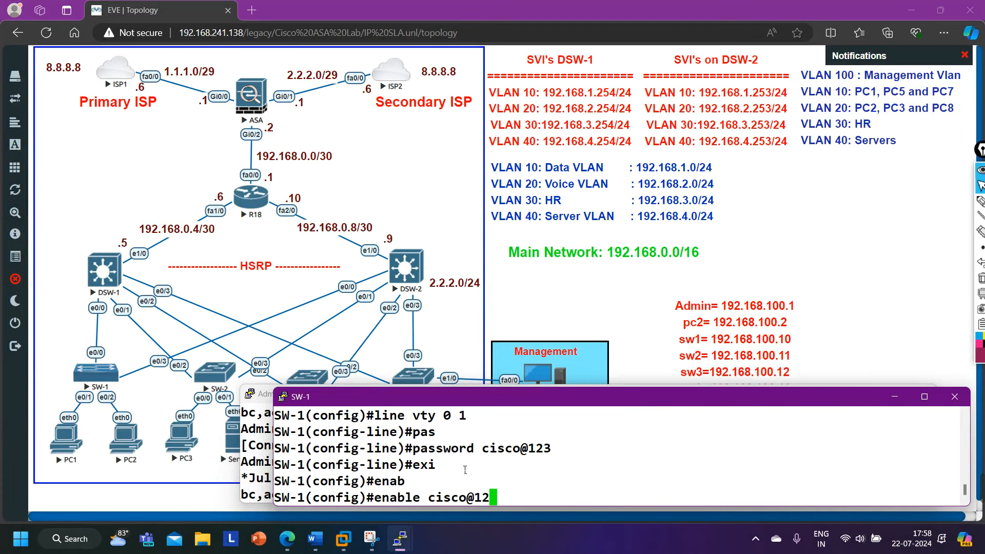
key(Return)
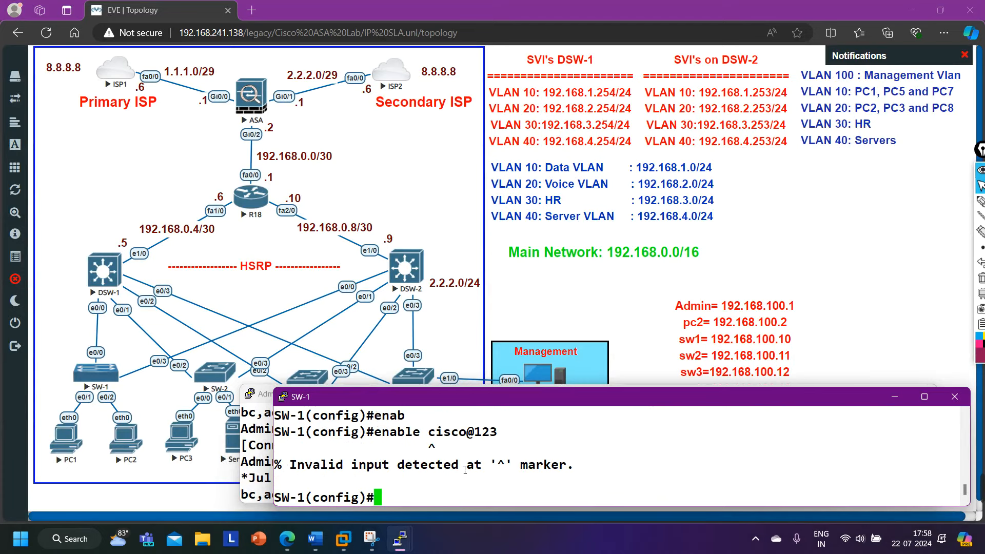
key(Up)
key(Left)
key(Left)
key(Left)
key(Left)
key(Left)
key(Left)
key(Left)
key(Left)
key(Left)
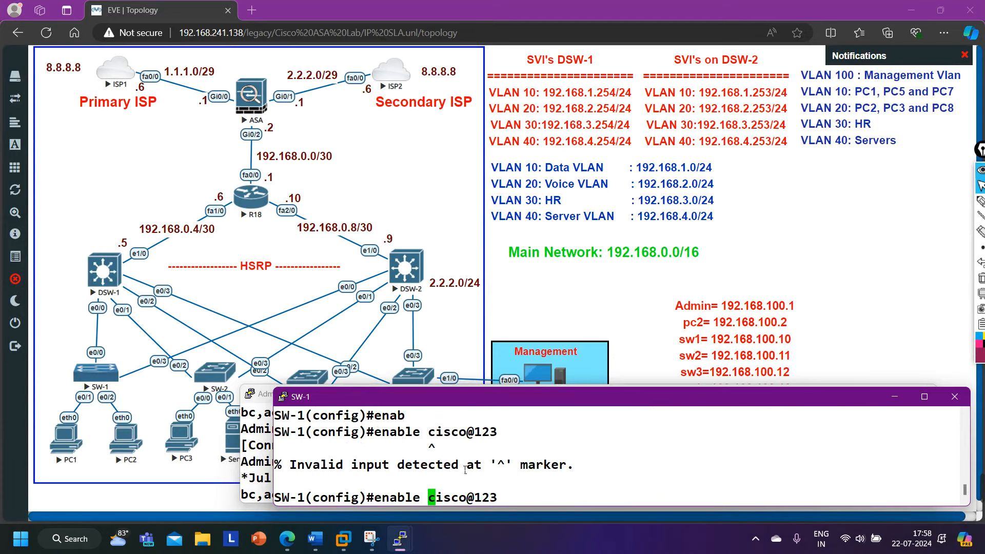
text(pass)
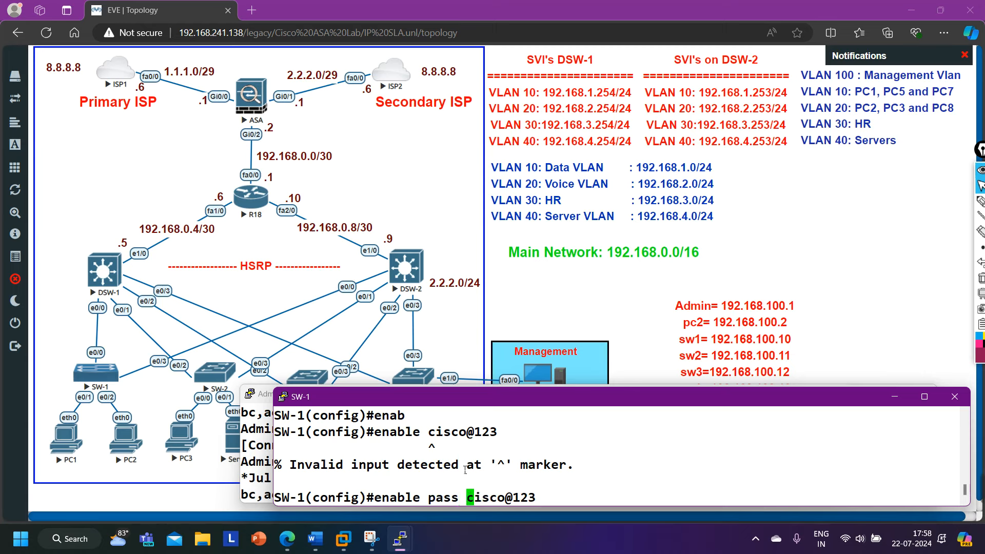
key(Return)
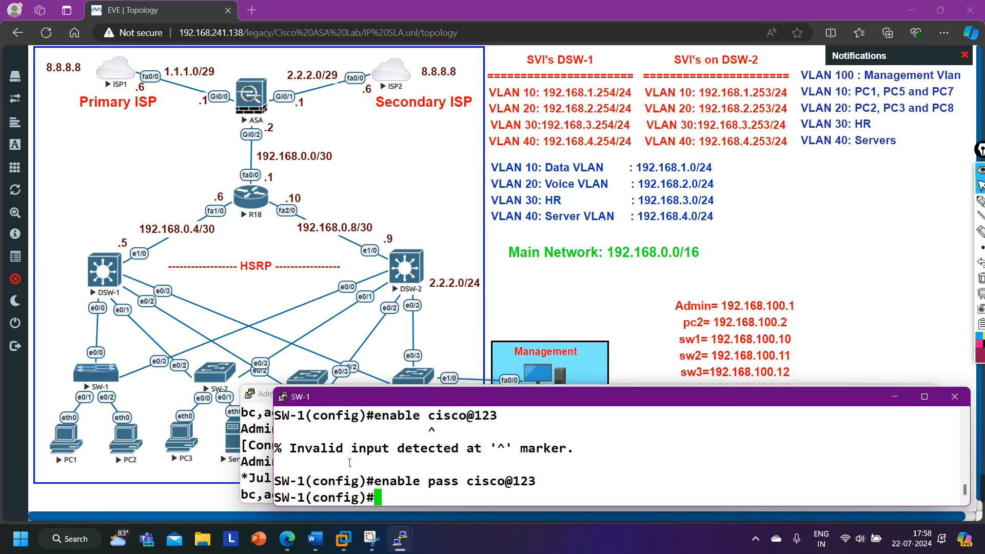
click(257, 453)
Rerun the SSH login to 192.168.100.10, note the cipher-mismatch abort, and return to SW-1.
key(Return)
key(Return)
key(Return)
key(Return)
key(Return)
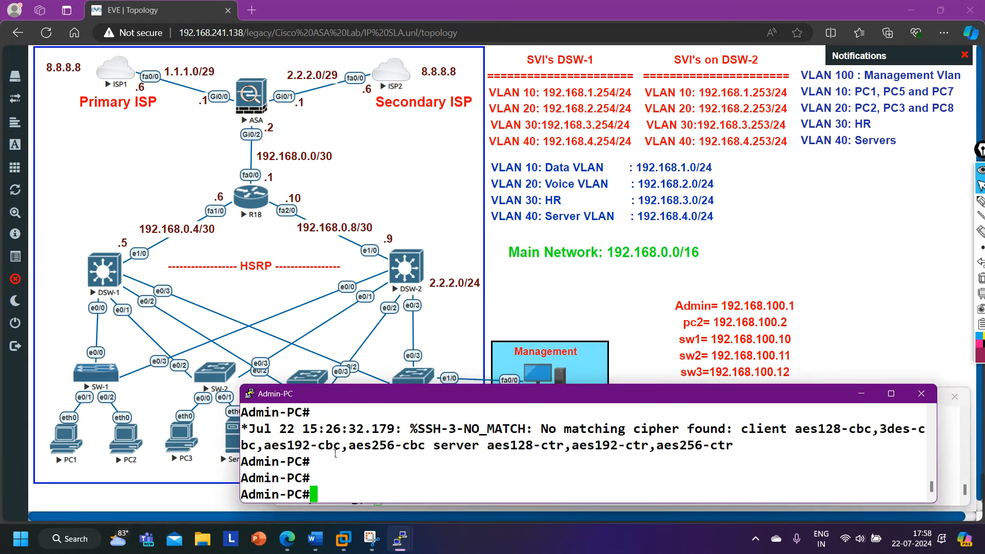
key(Up)
key(Return)
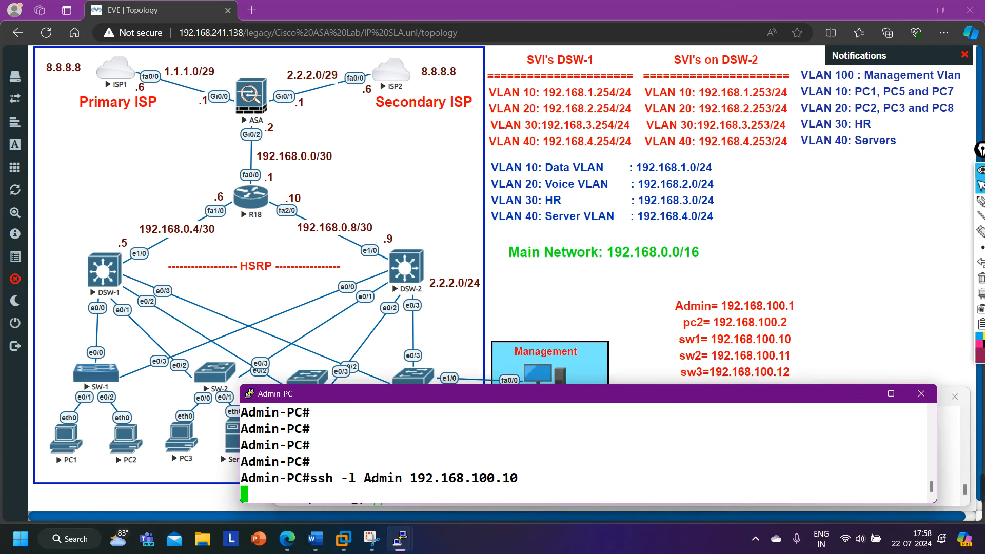
drag(367, 463, 383, 478)
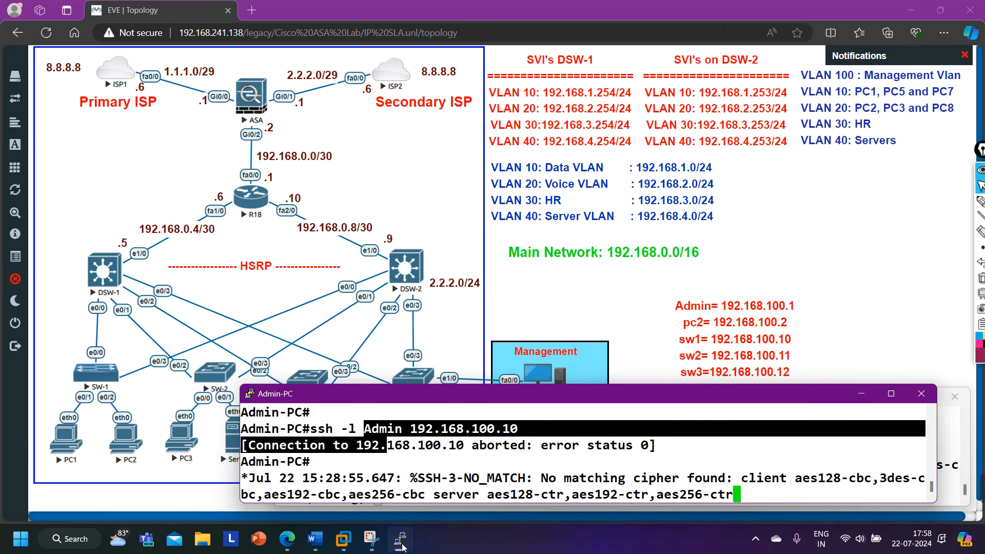
mouse_move(403, 547)
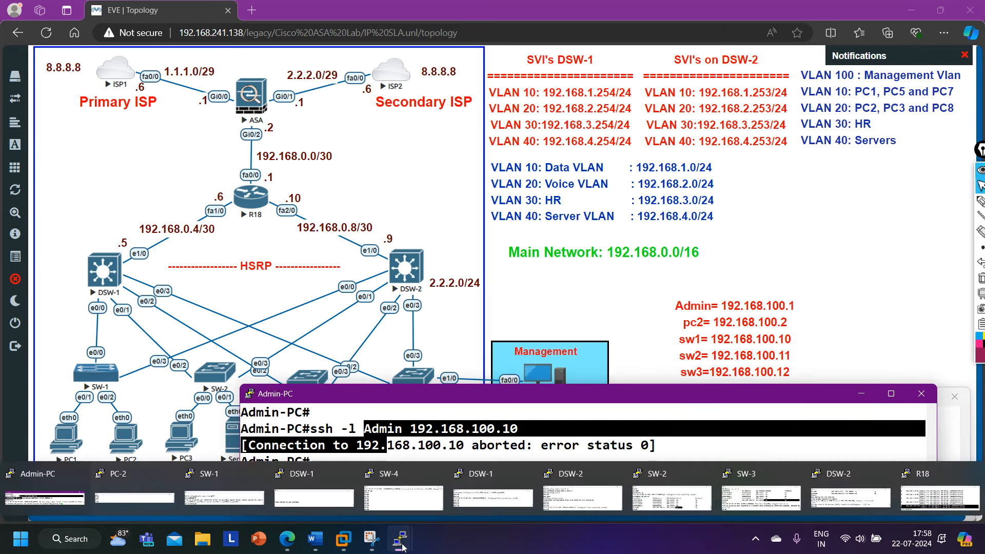
click(215, 489)
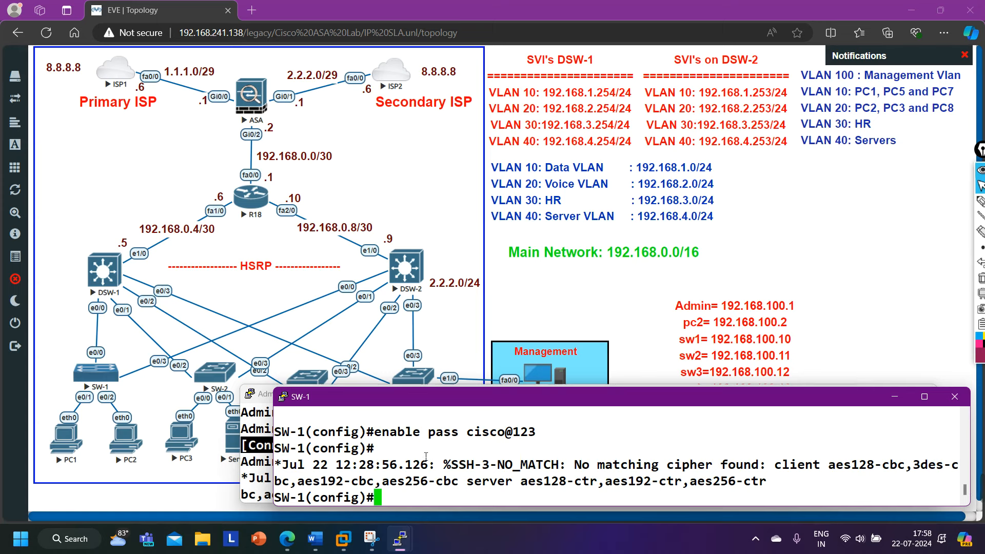
Leave configuration mode and show the configured username with show run | s username.
key(ctrl+z)
key(Return)
key(Return)
key(Return)
key(Return)
key(Return)
text(show)
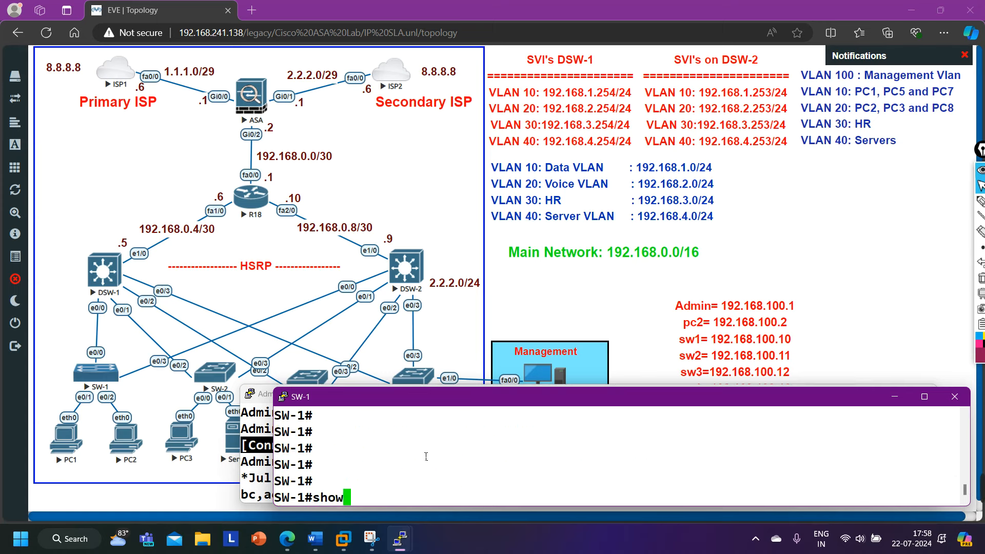
text( run | s)
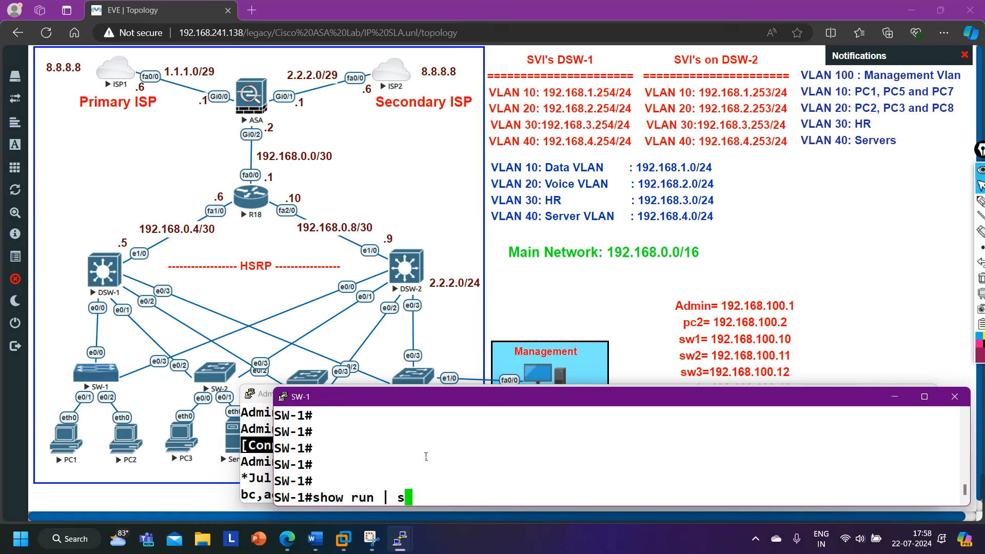
text( username)
key(Return)
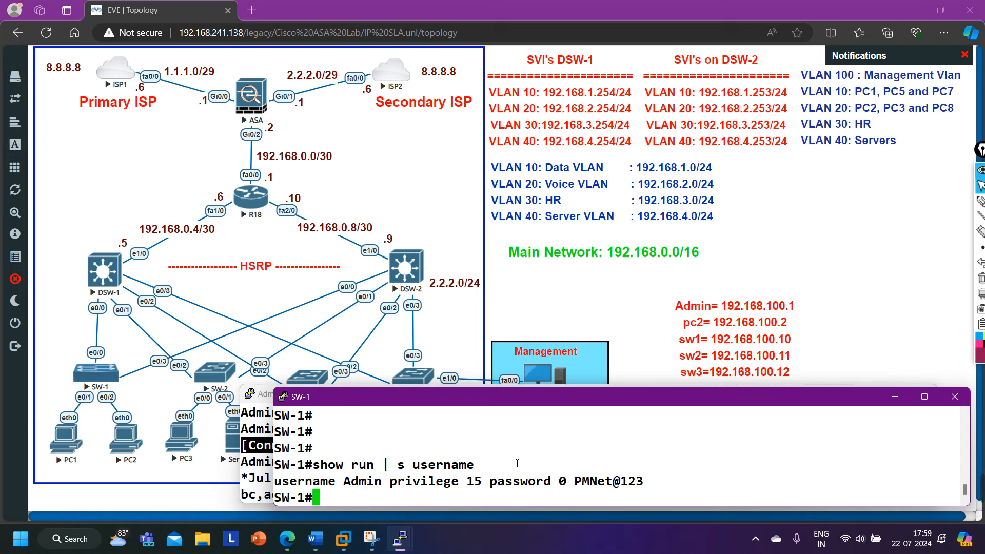
Check the vty 0 1 lines with show run | s line vty, confirming transport input ssh.
text(show run )
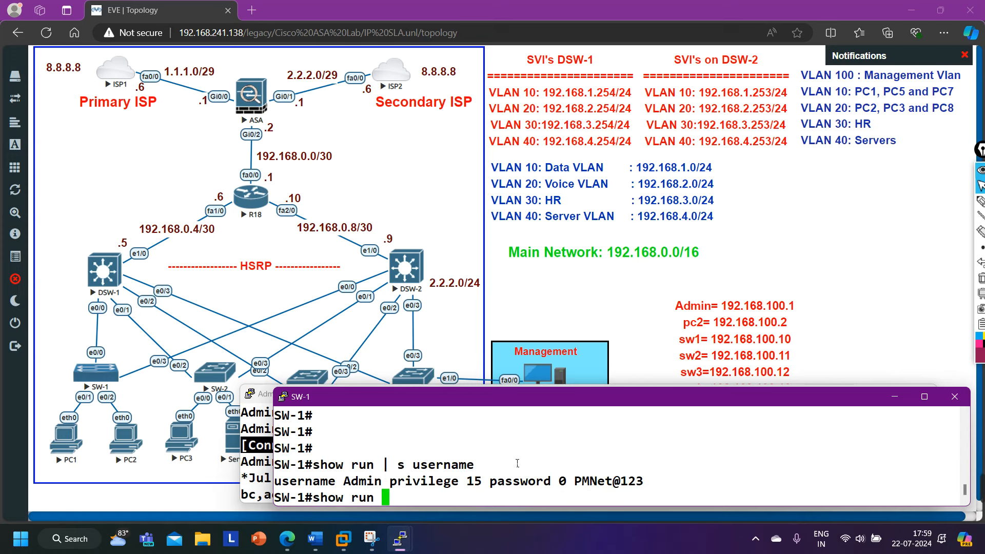
text(| s line)
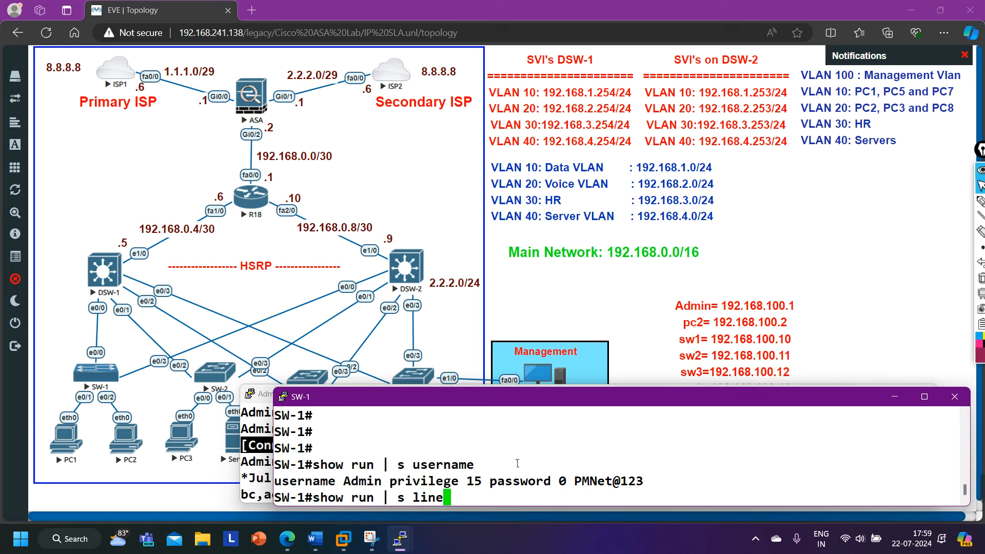
text( vty)
key(Return)
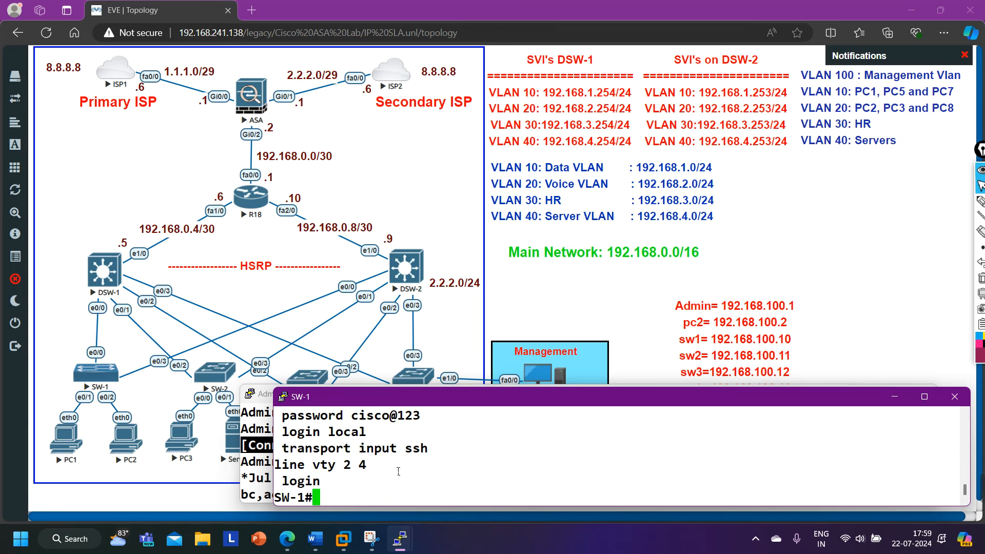
scroll(398, 472, up, 1)
drag(373, 452, 424, 464)
drag(299, 482, 396, 482)
scroll(397, 481, down, 1)
drag(312, 449, 436, 450)
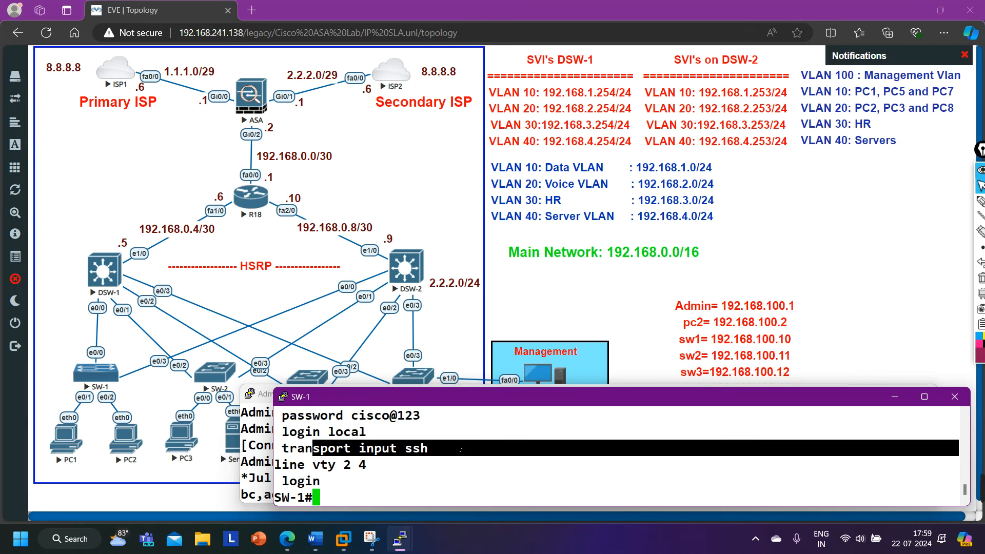
click(261, 472)
From Admin-PC, telnet to 192.168.100.10; it is refused with 'Password required, but none set'.
key(Return)
key(Return)
key(Return)
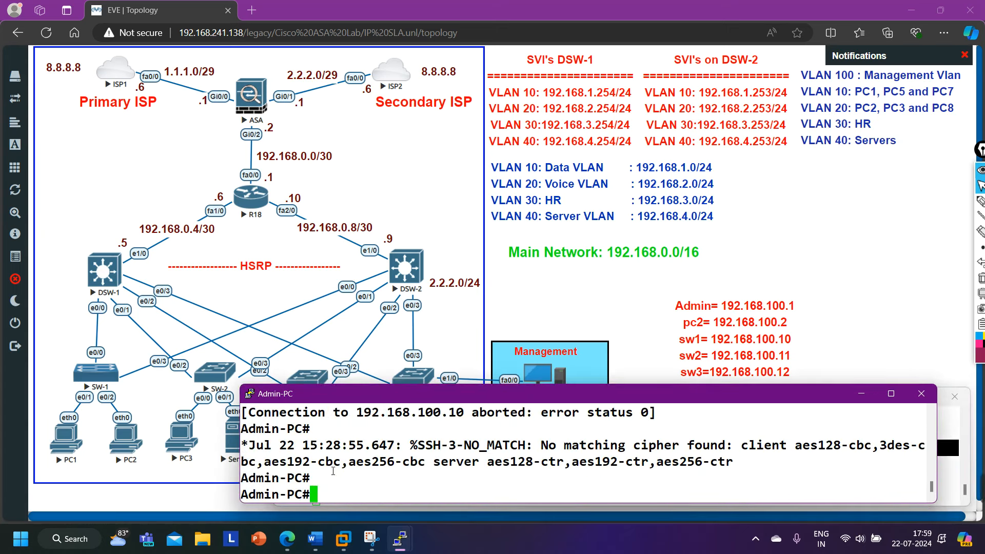
drag(542, 429, 688, 429)
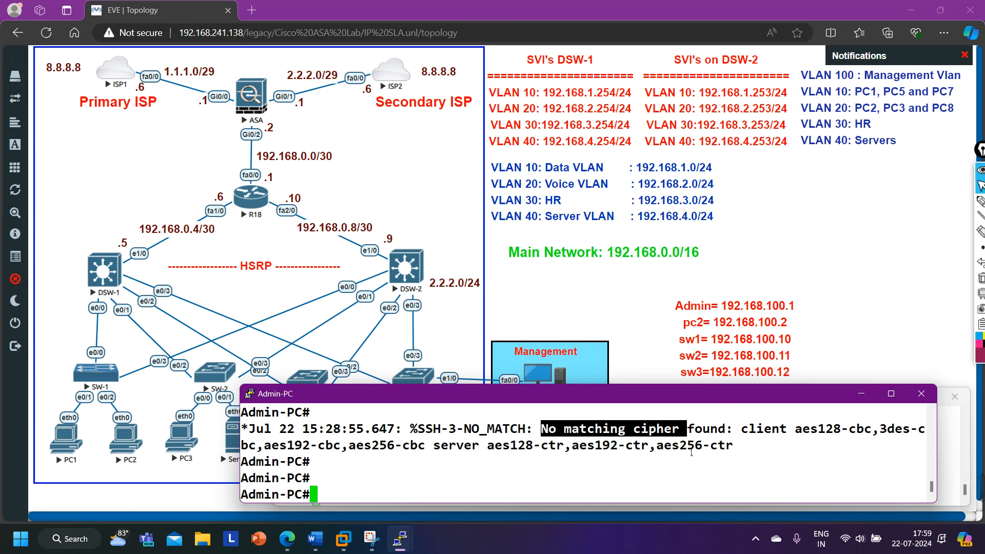
key(Return)
key(Return)
text(tel)
key(Tab)
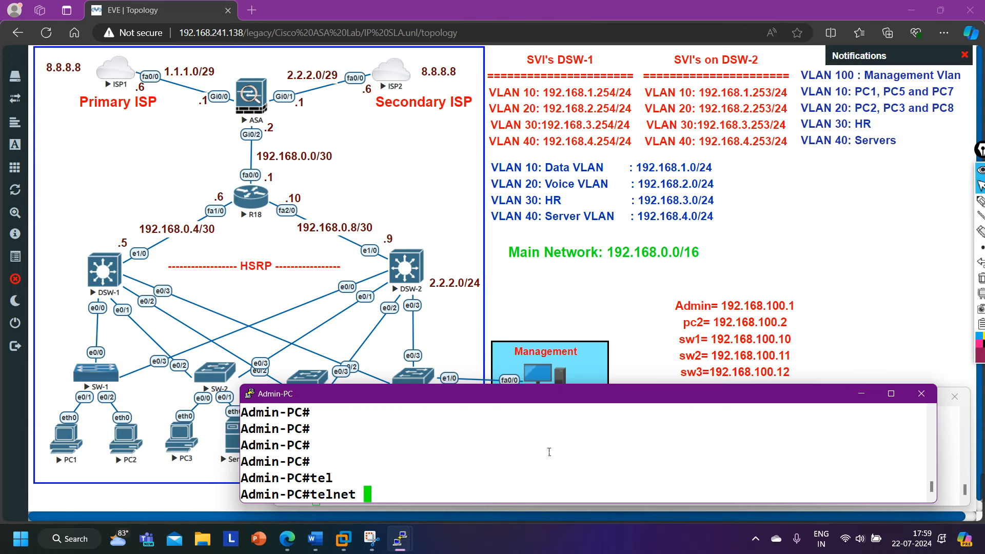
text(192.168)
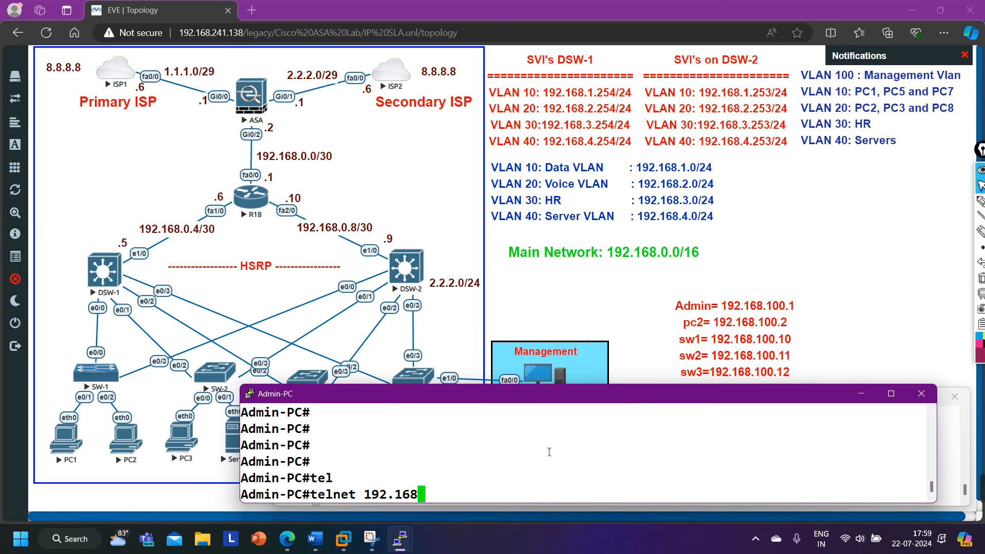
key(Up)
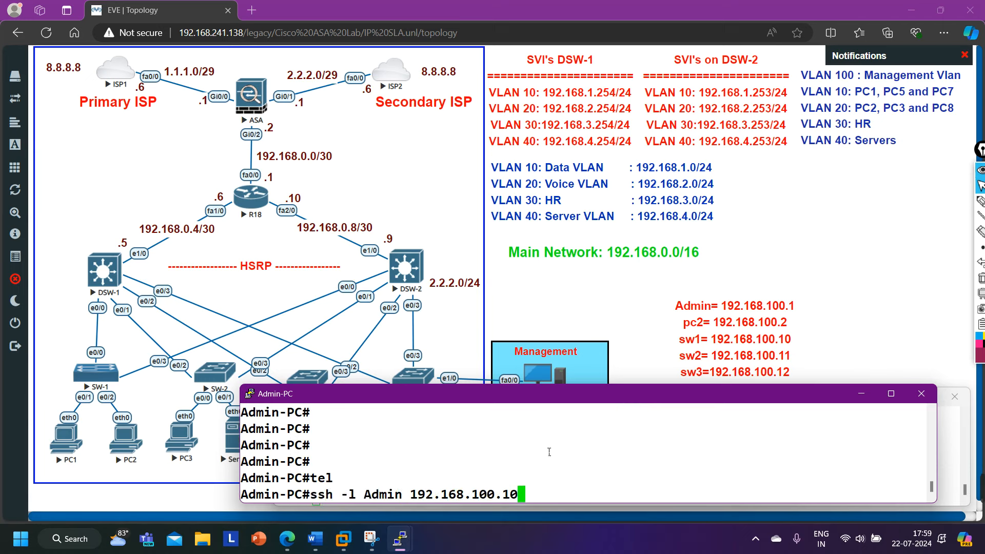
key(Down)
text(.)
text(100.10)
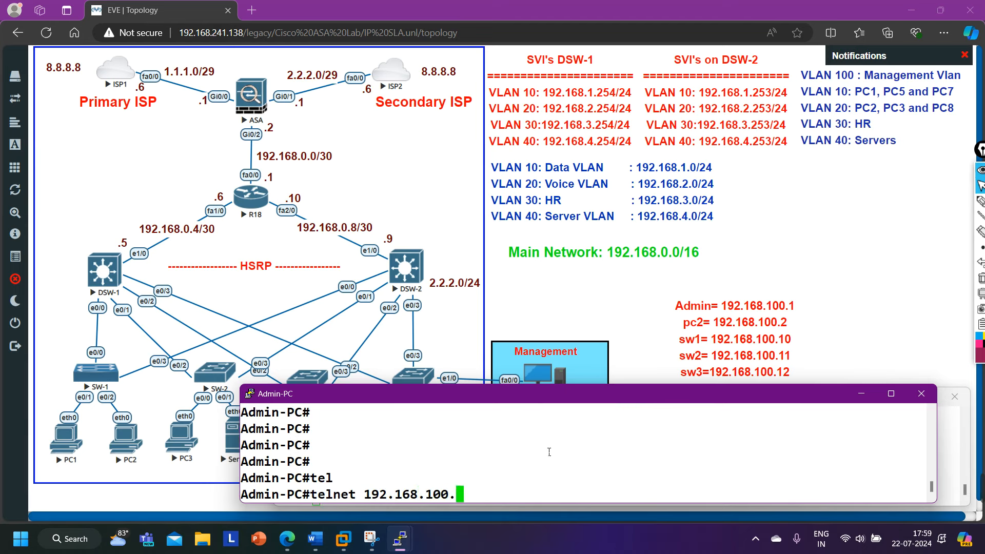
key(Return)
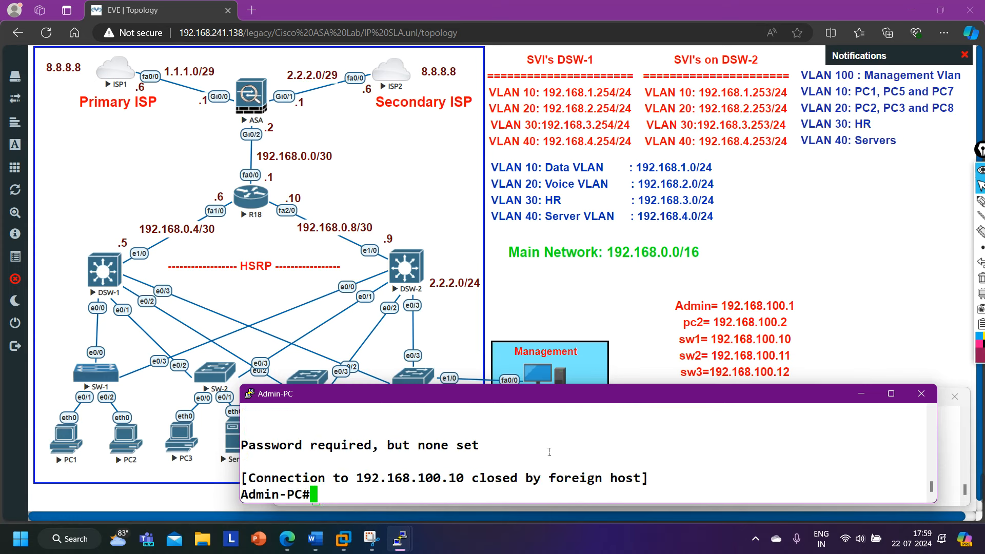
key(Return)
key(Return)
key(Return)
key(Return)
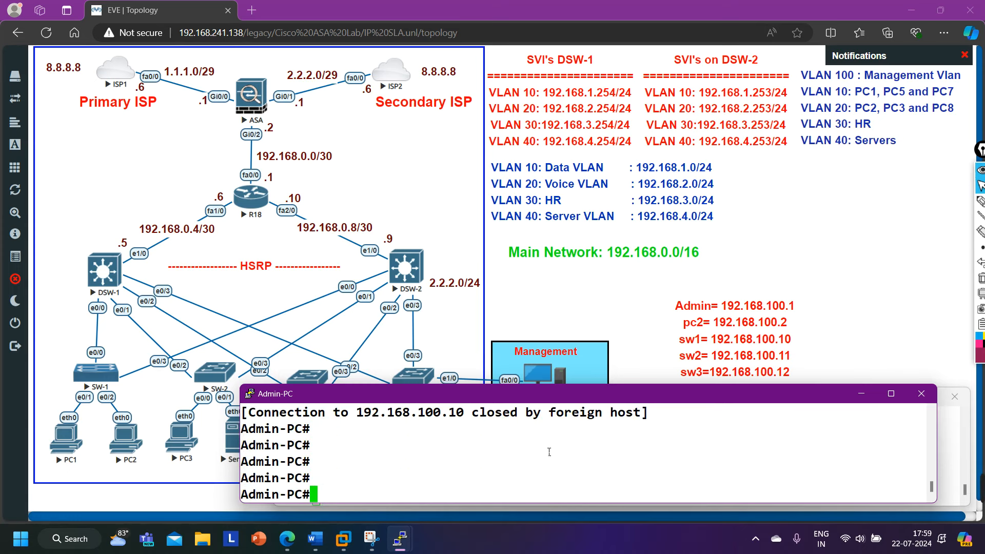
Review the ssh options, then run 'ssh -l Admin 192.168.100.10' from Admin-PC.
text(ss)
key(Tab)
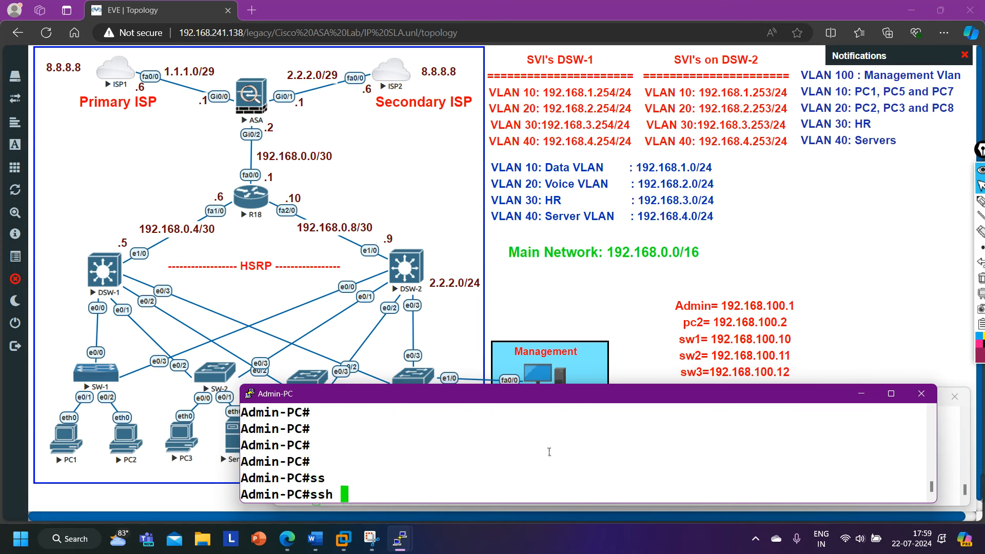
key(question)
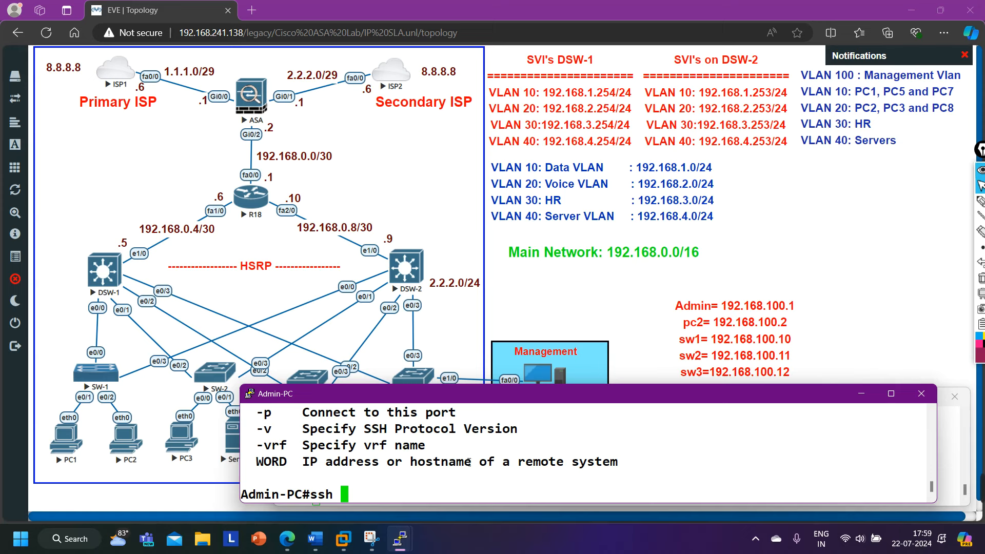
scroll(469, 463, up, 1)
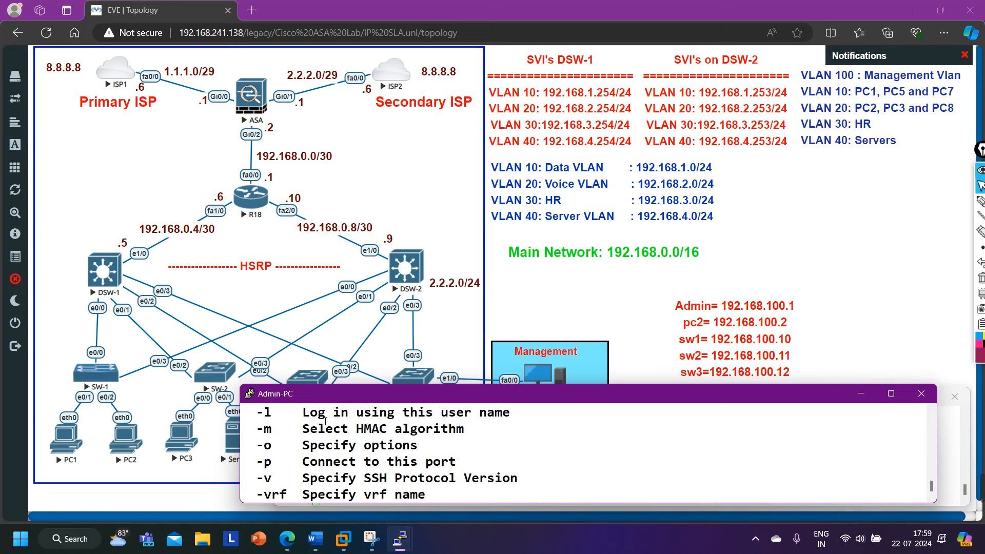
drag(325, 415, 518, 415)
scroll(446, 462, up, 1)
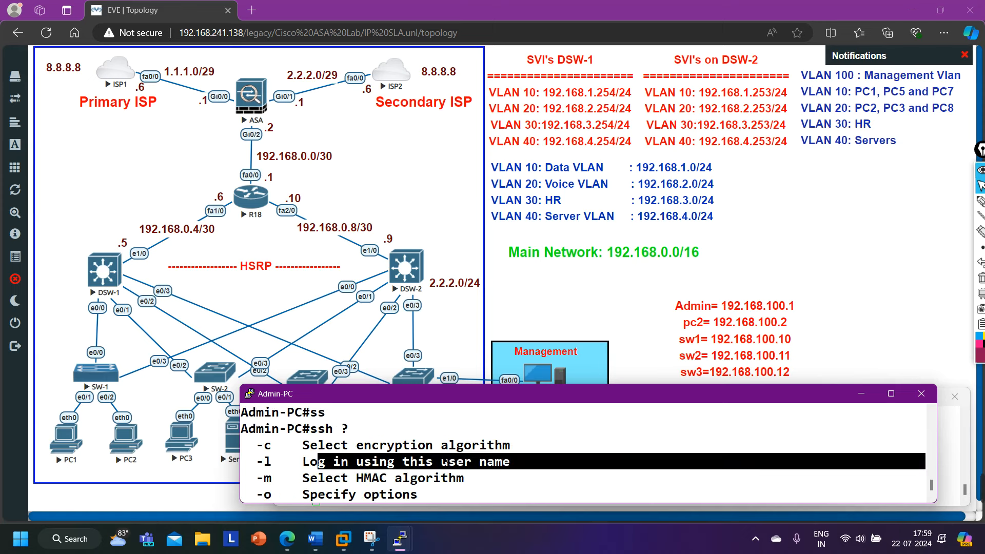
scroll(443, 462, down, 1)
scroll(442, 458, down, 1)
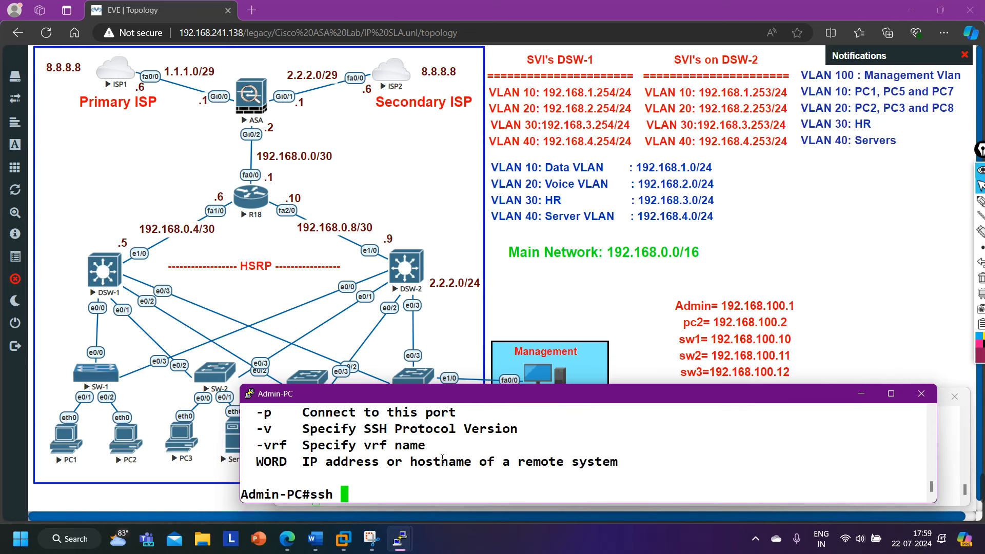
text(-t)
key(Tab)
key(BackSpace)
text(l)
key(Tab)
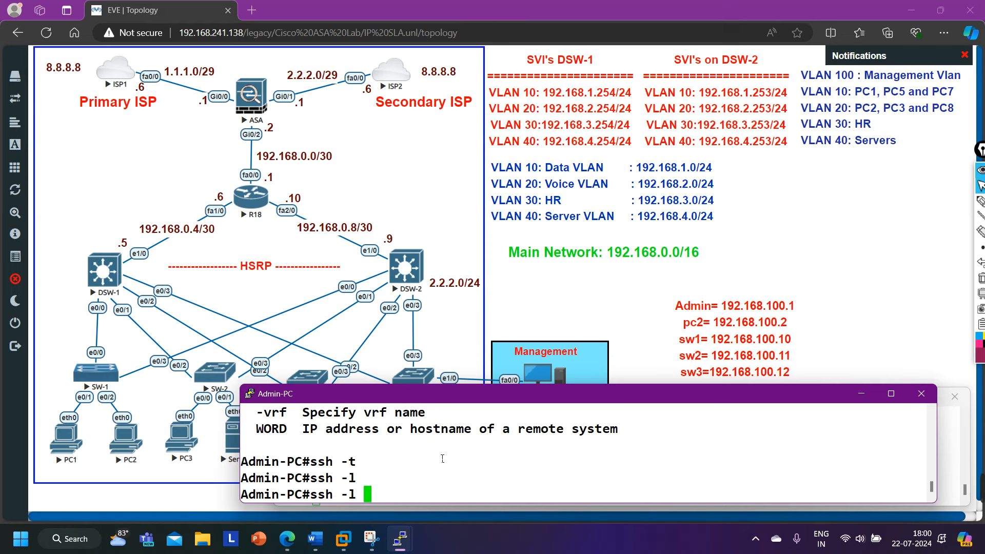
text(?)
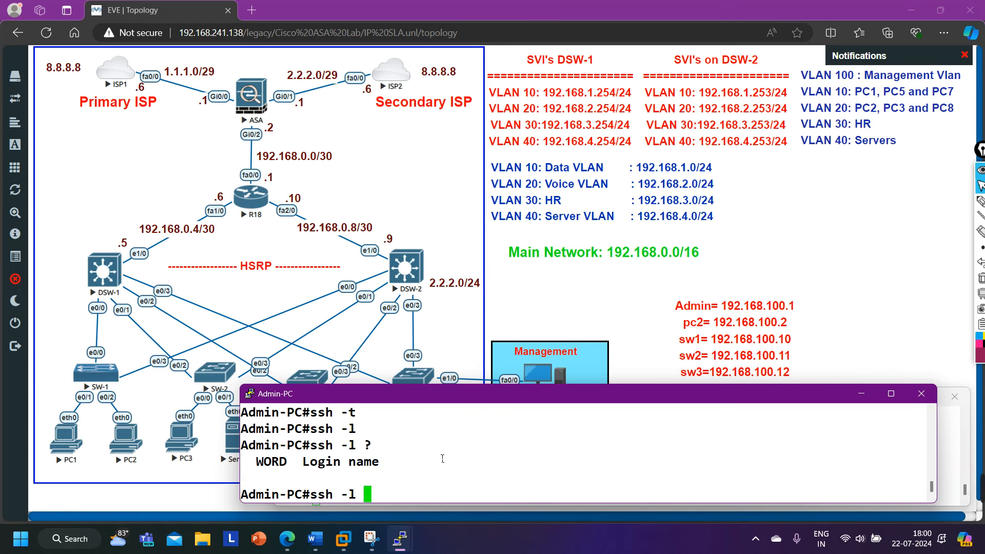
text(Admin )
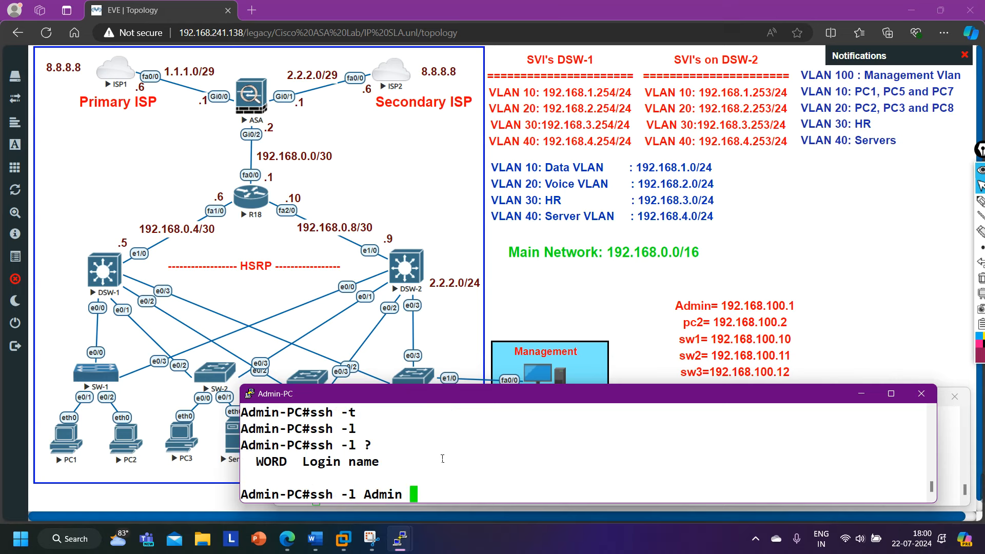
text(192.168)
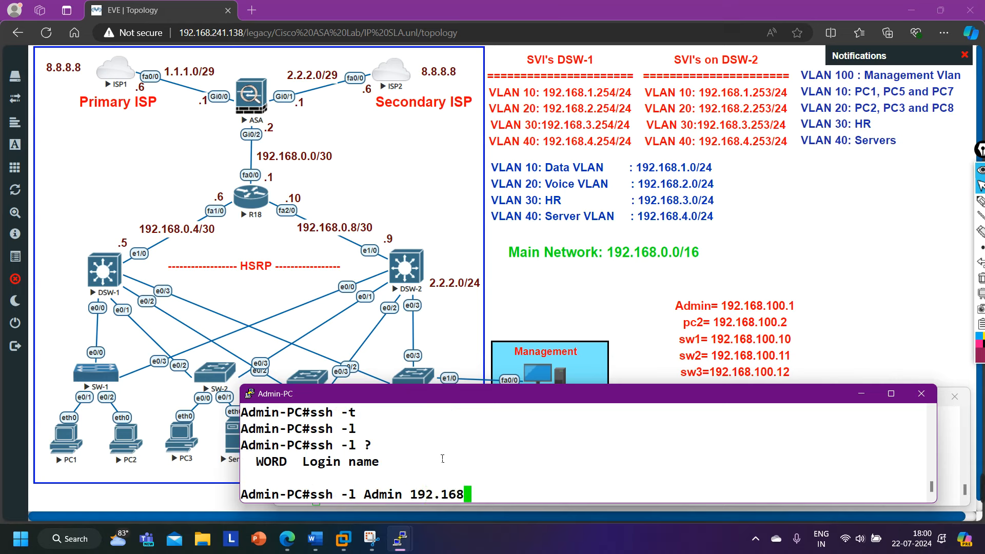
text(.100.10)
key(Return)
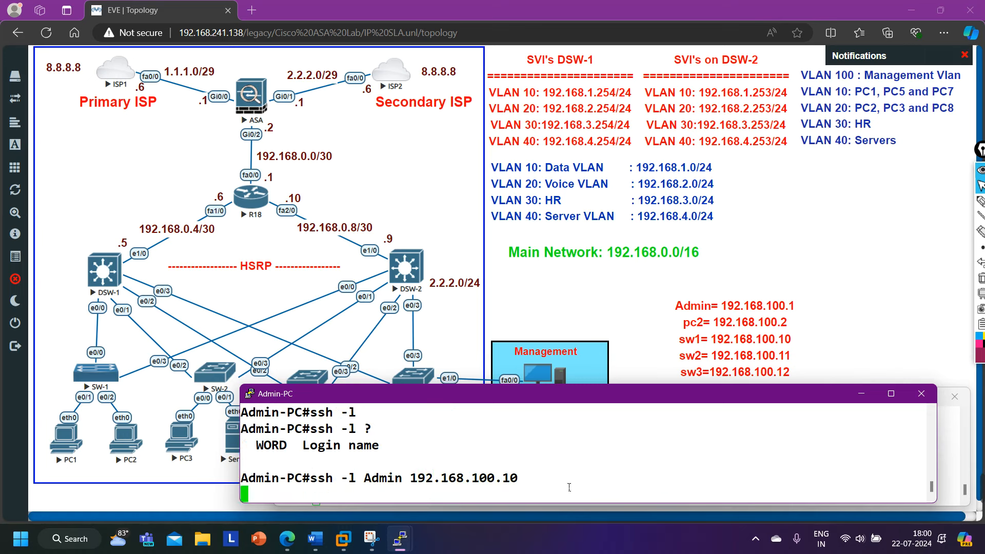
Highlight the cipher mismatch (client aes128-cbc vs server ctr ciphers), then minimize the Admin-PC console.
mouse_move(979, 490)
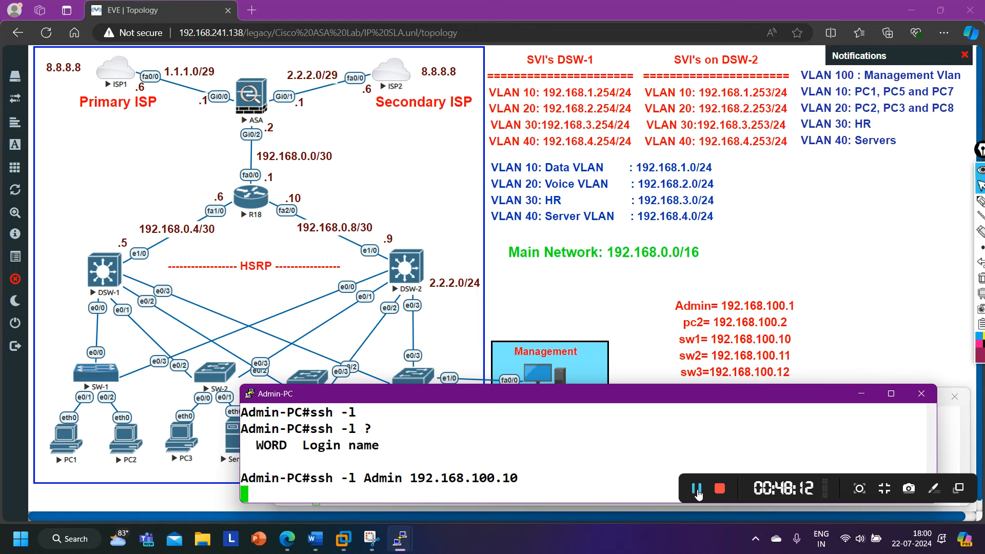
click(698, 492)
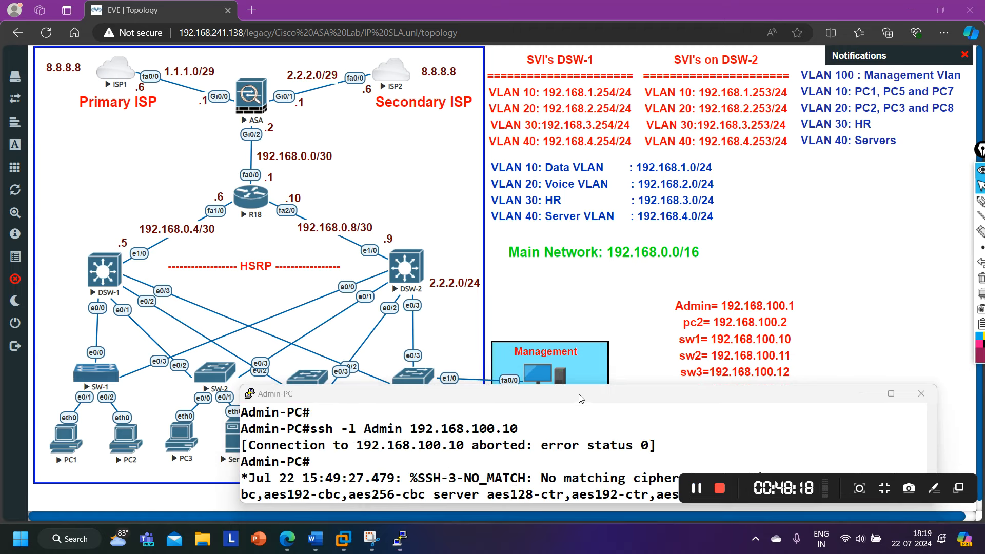
drag(582, 399, 581, 315)
drag(550, 395, 710, 395)
double_click(764, 395)
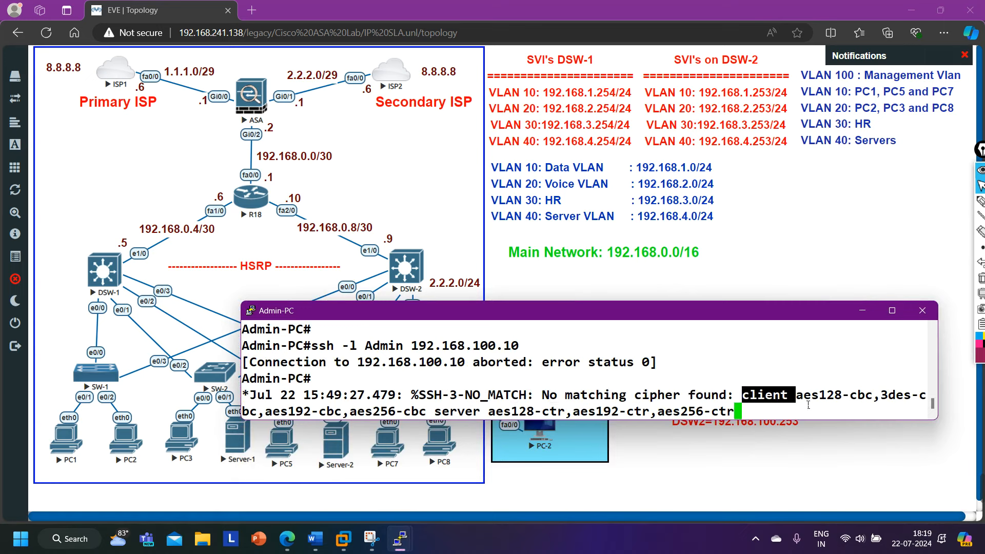
drag(805, 396, 871, 404)
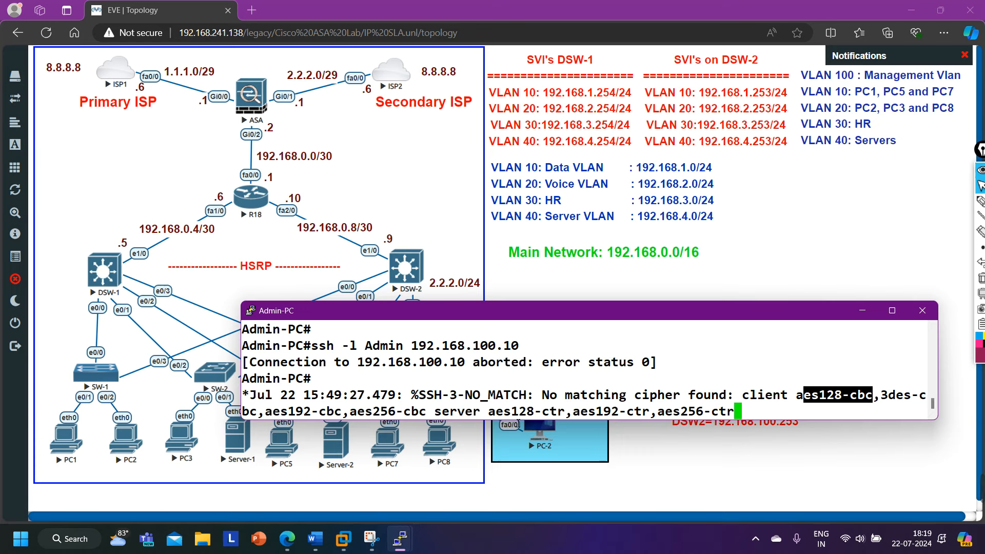
drag(442, 412, 766, 422)
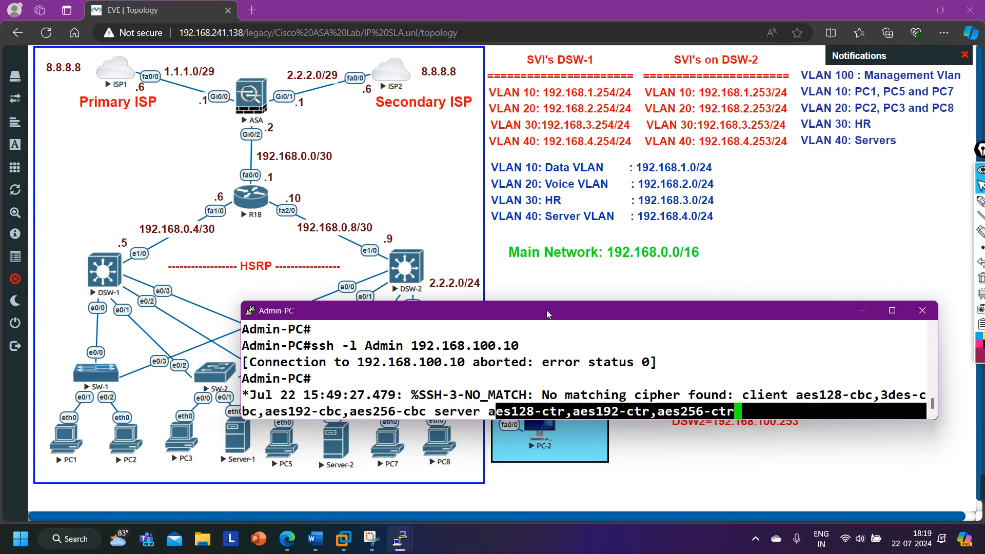
drag(550, 314, 582, 402)
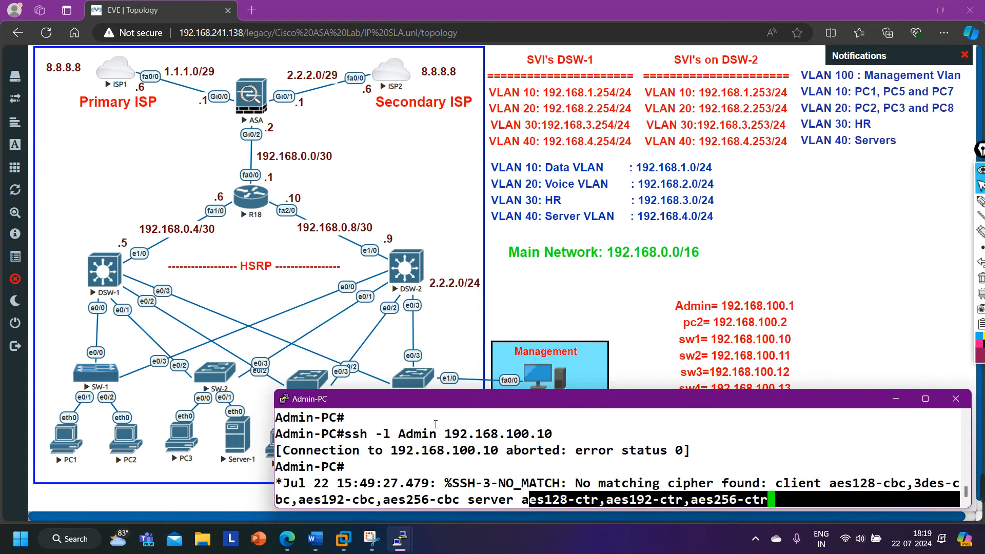
click(898, 399)
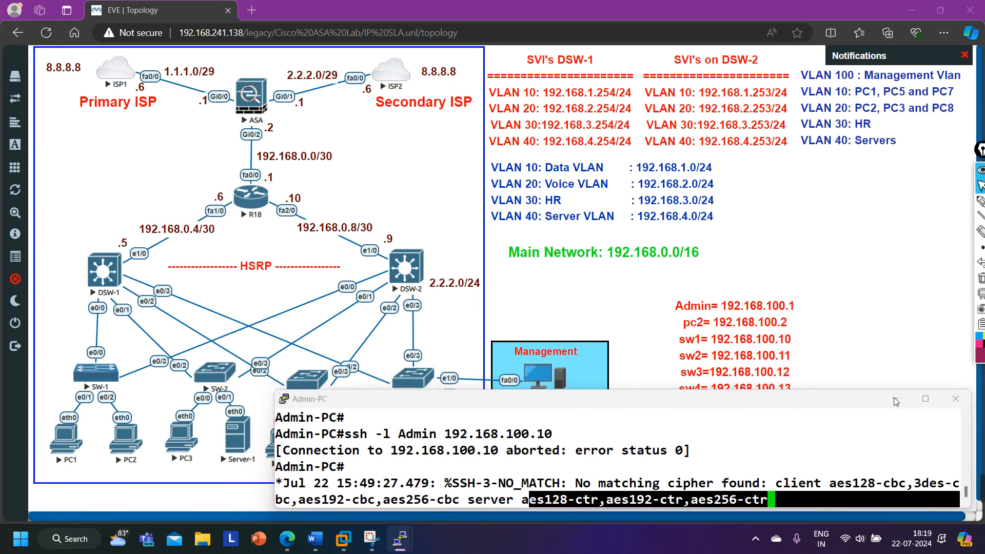
mouse_move(402, 546)
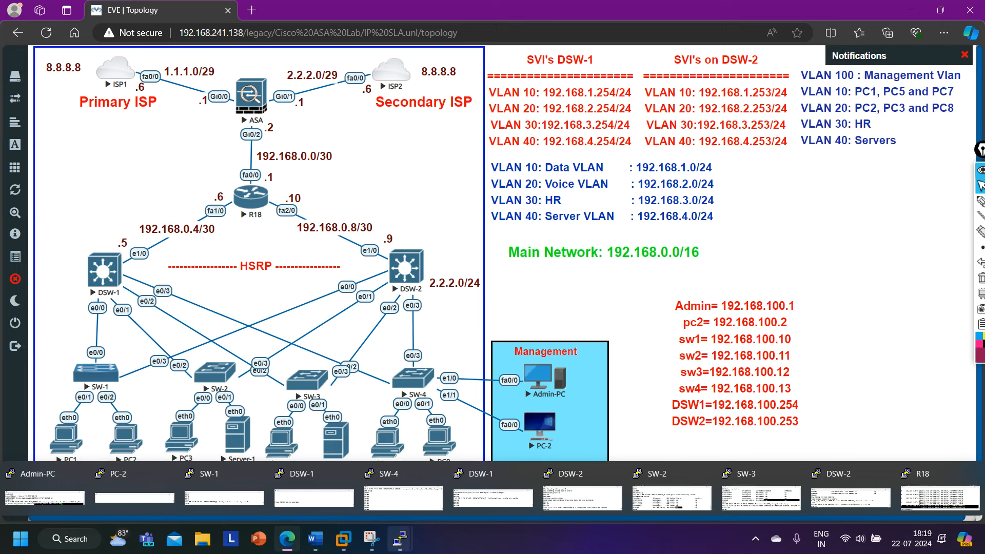
Run 'show ip ssh' on SW-1 to display its SSH status.
click(225, 497)
key(Return)
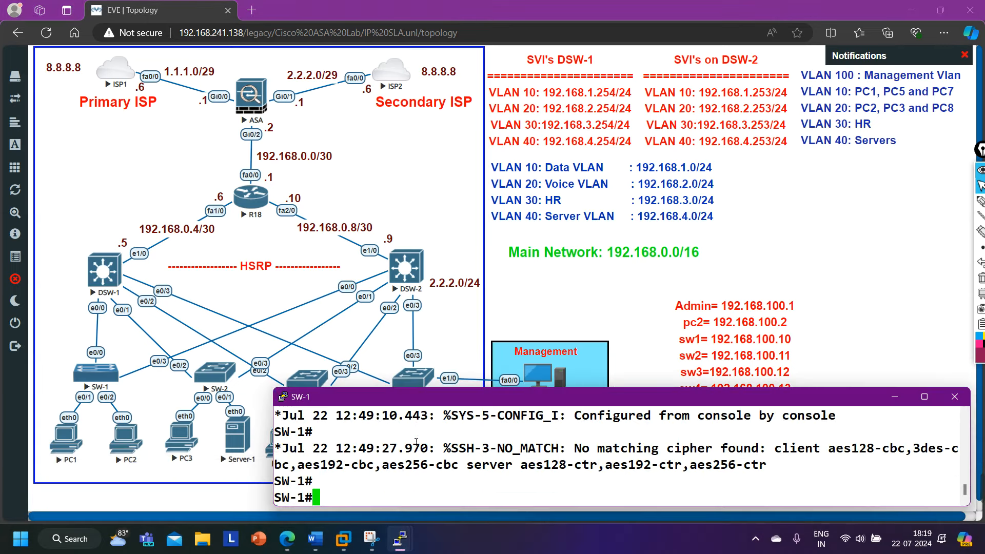
key(Return)
key(Return)
key(Return)
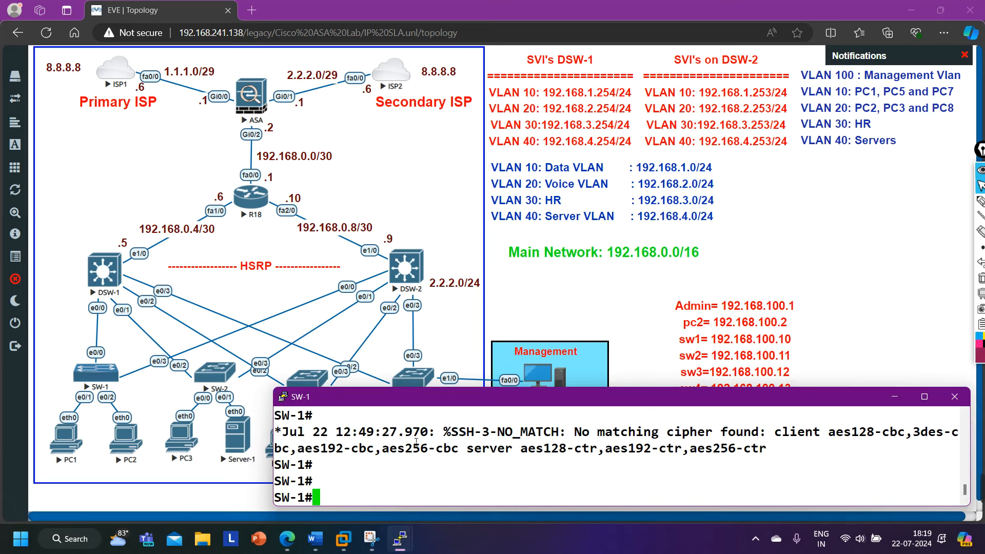
text(sho)
key(Tab)
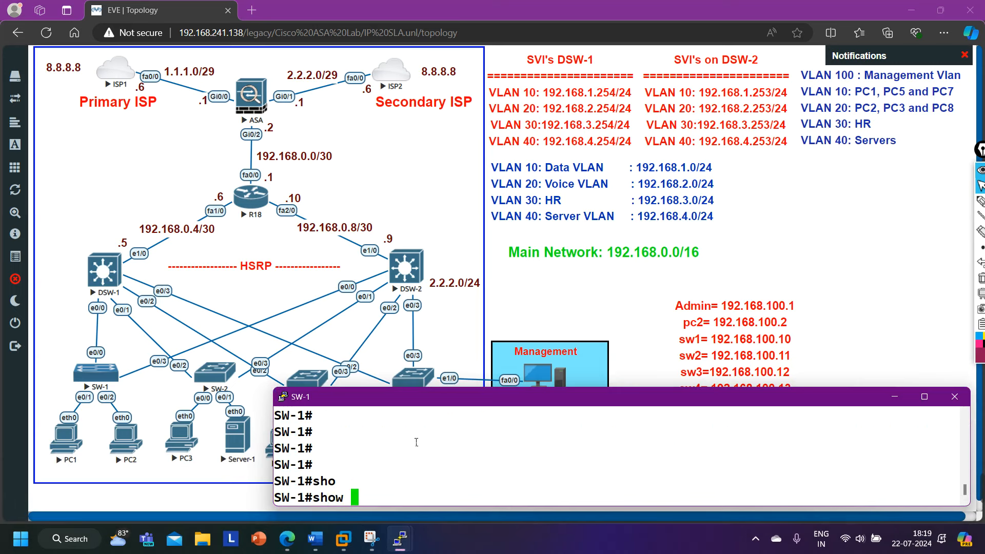
text(ip ss)
key(Tab)
key(Return)
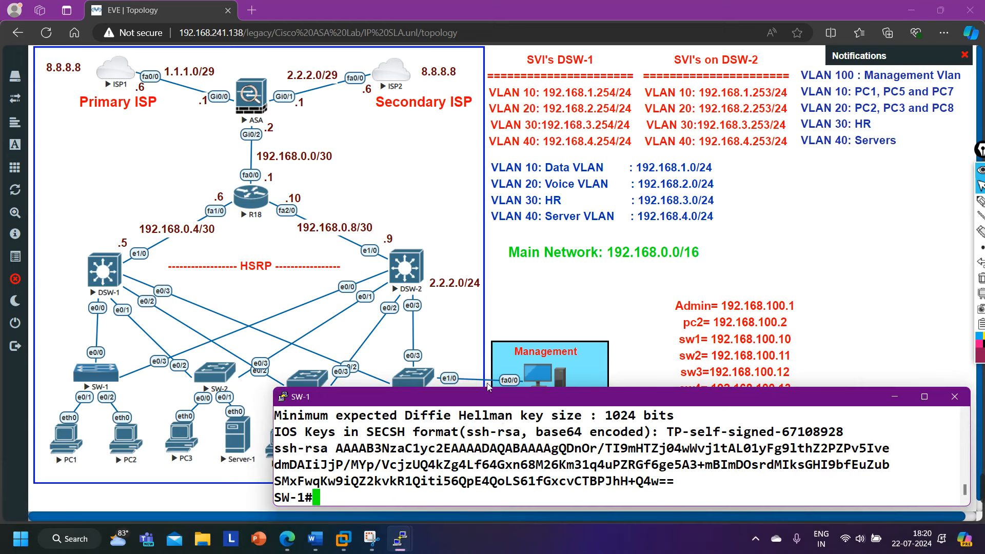
Highlight the aes128-ctr cipher and 'SSH Enabled - version 2.0' lines in SW-1's output.
drag(491, 388, 514, 208)
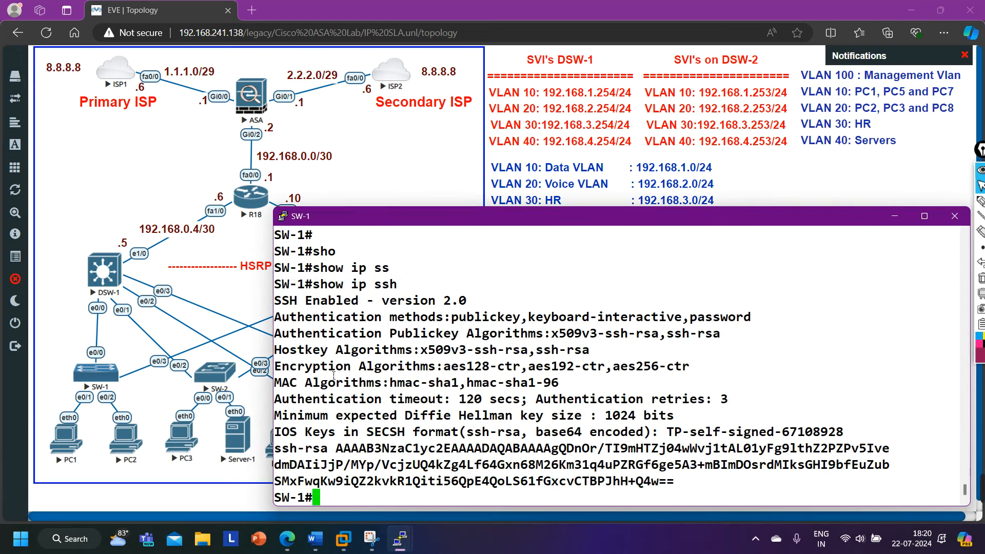
drag(301, 369, 523, 371)
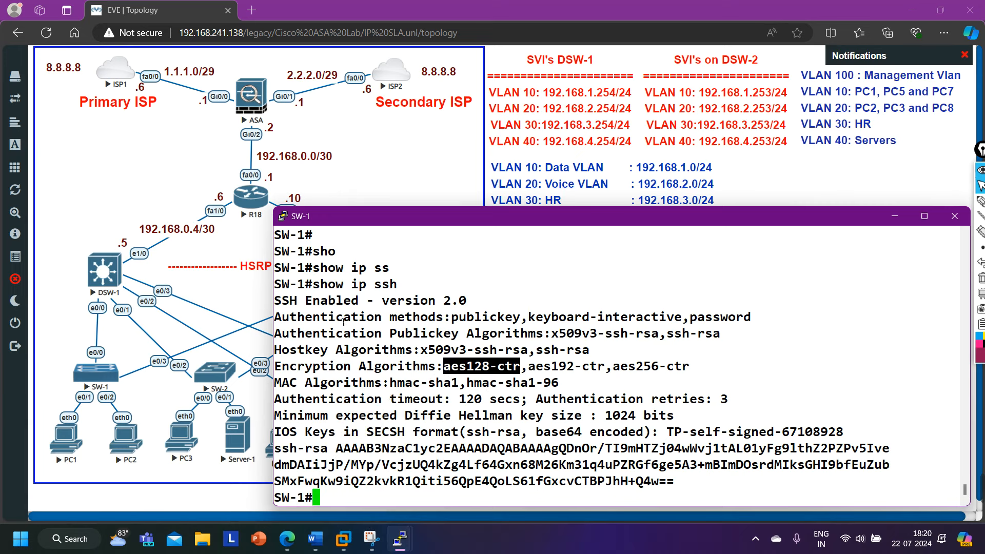
drag(291, 304, 482, 302)
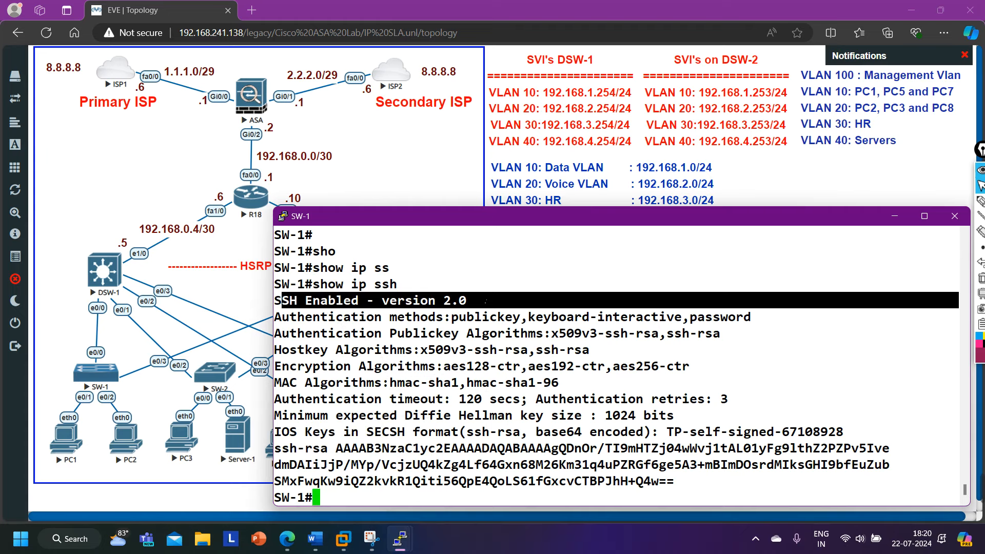
drag(486, 302, 357, 311)
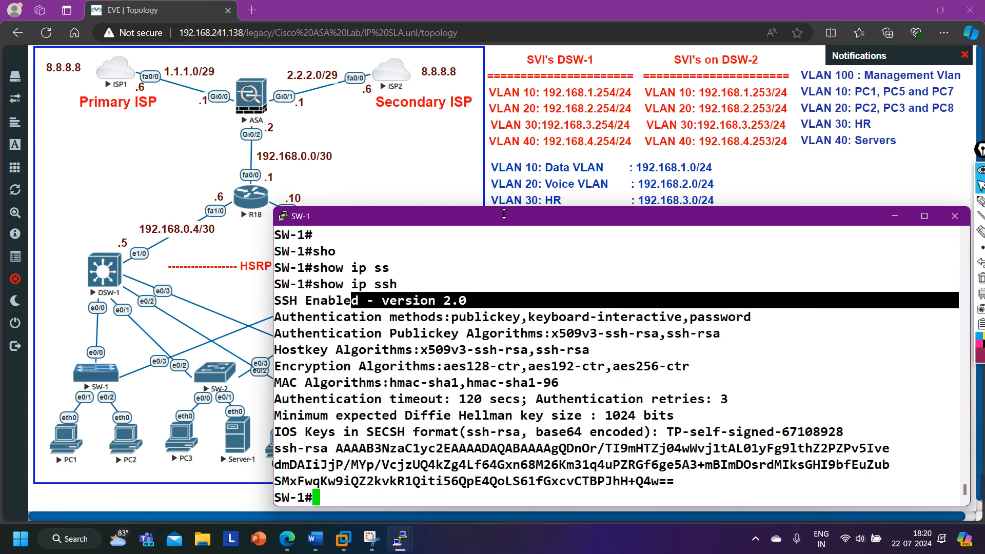
drag(509, 207, 509, 355)
Turn on SSH debugging on SW-1 with 'debug ip ssh'.
key(Return)
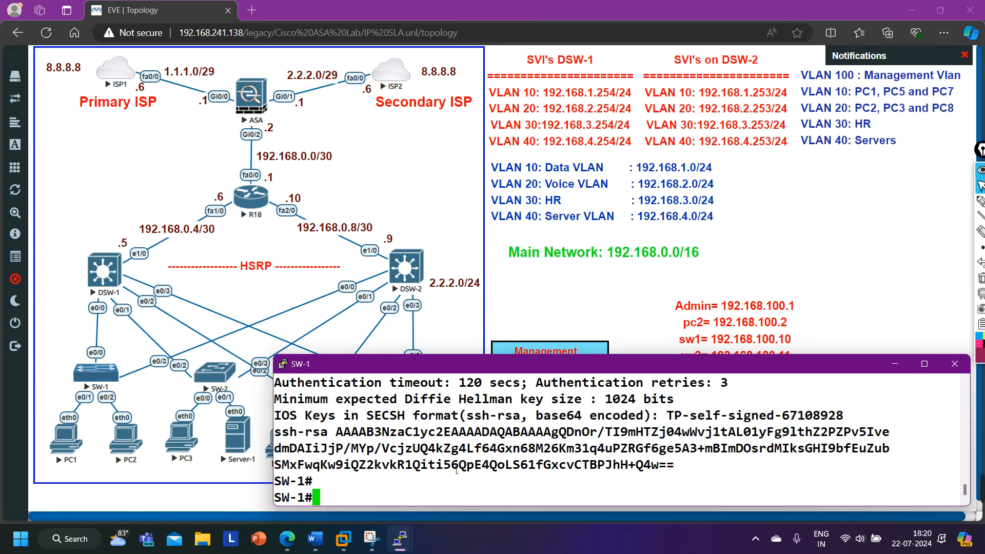
text(deb)
key(Tab)
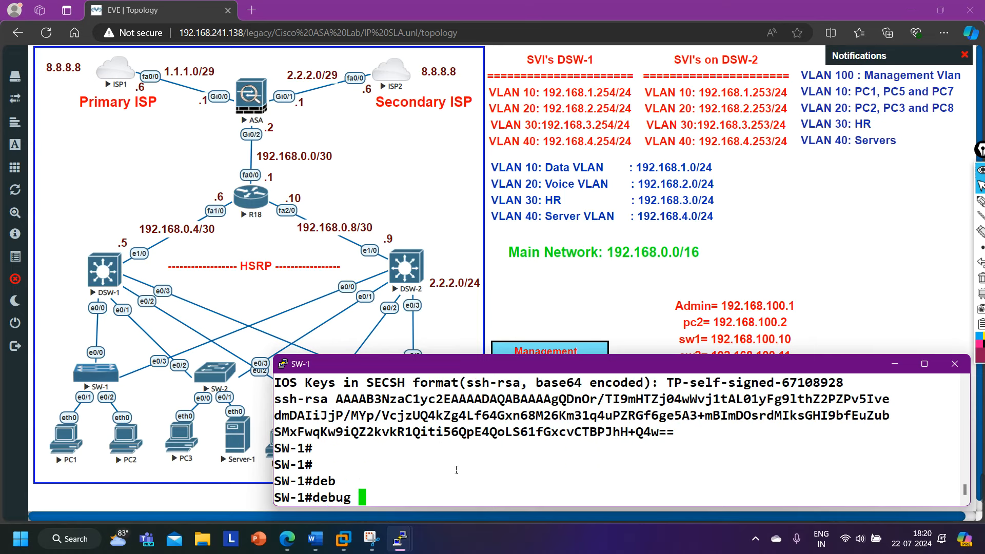
text(ss)
key(Tab)
key(BackSpace)
key(BackSpace)
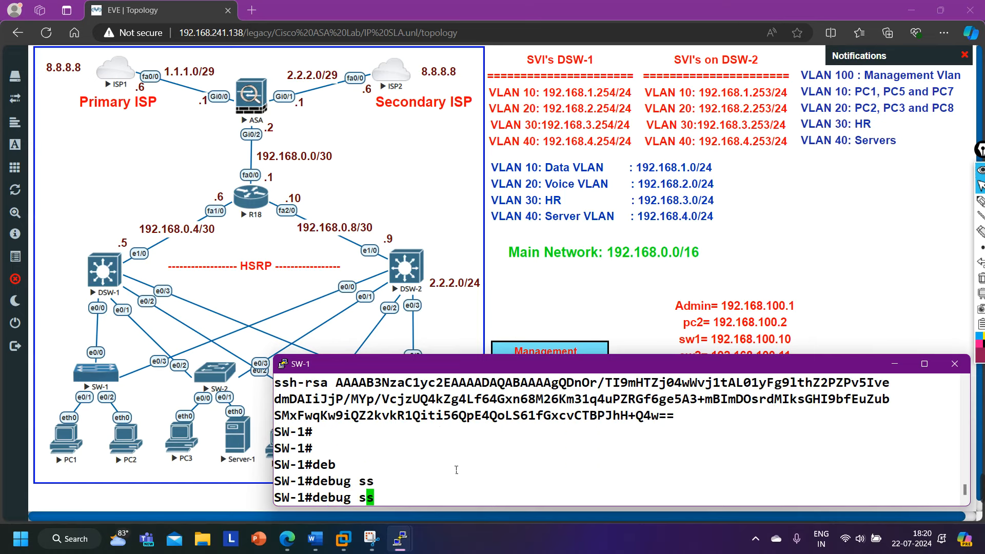
text(ip ss)
key(Tab)
text(h)
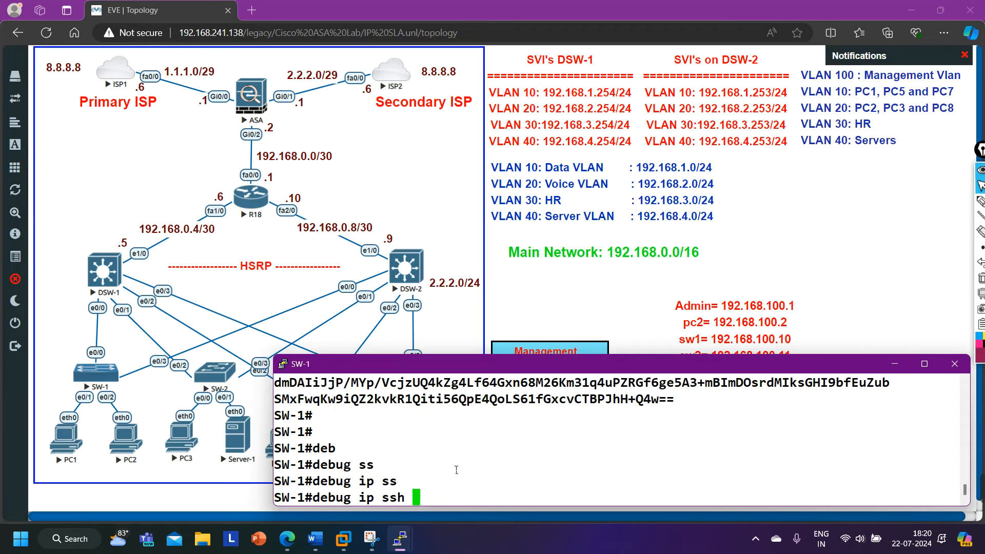
key(Return)
Rerun 'ssh -l Admin 192.168.100.10' from Admin-PC, then minimize Admin-PC to expose SW-1's log.
click(399, 540)
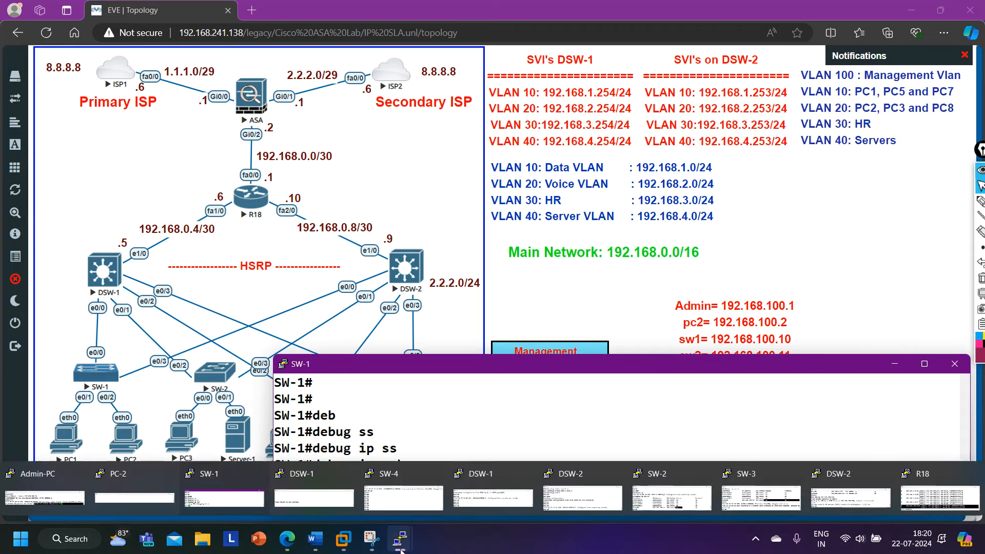
click(39, 497)
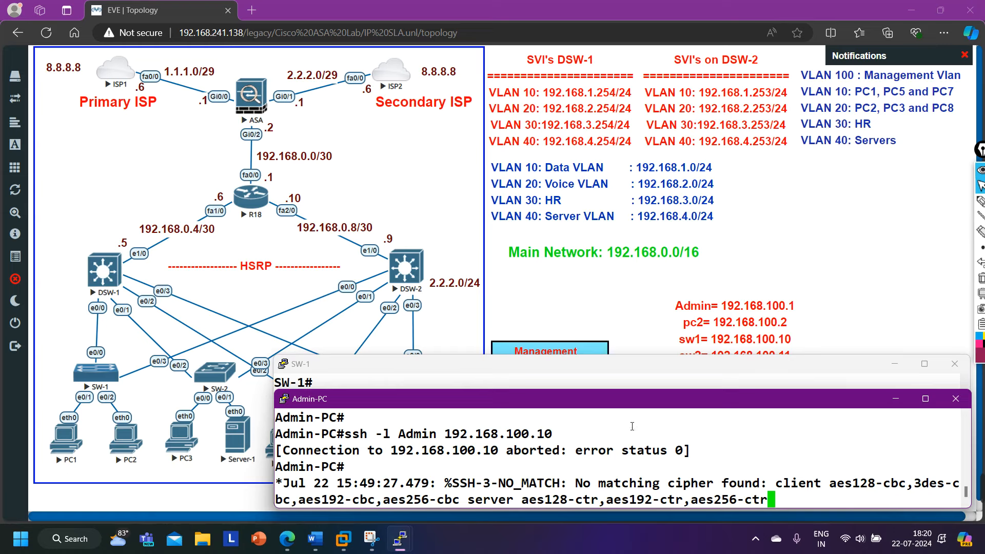
drag(616, 402, 610, 211)
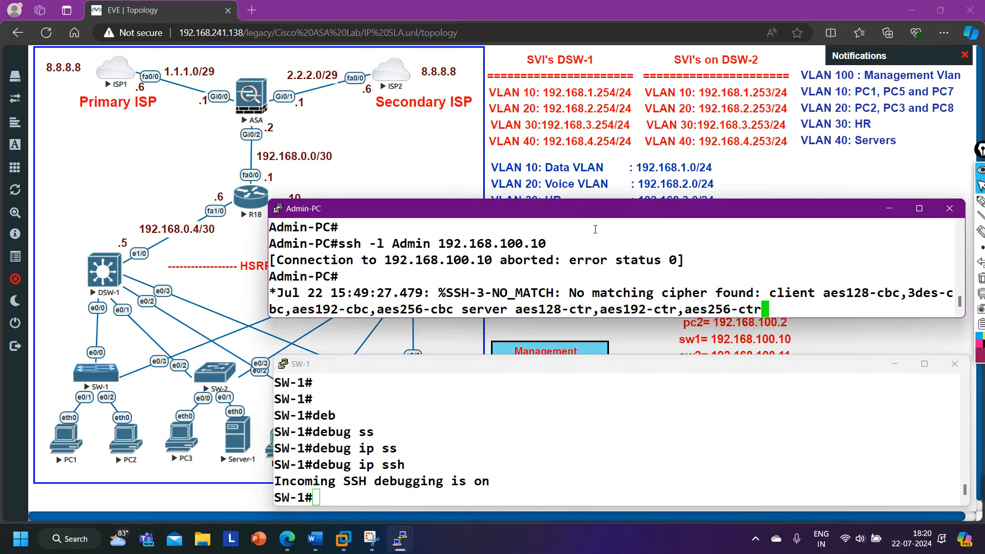
key(Return)
key(Return)
key(Return)
key(Up)
key(Return)
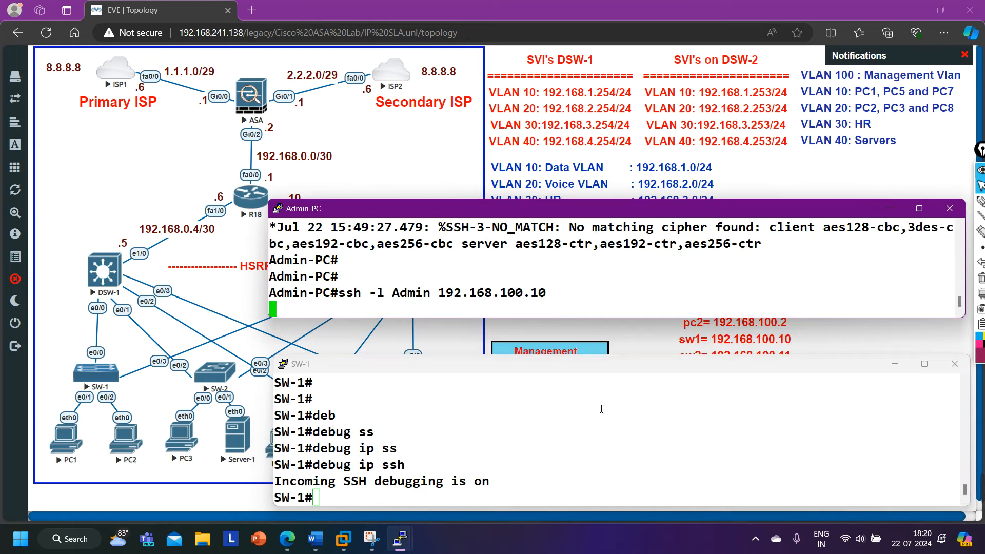
click(501, 478)
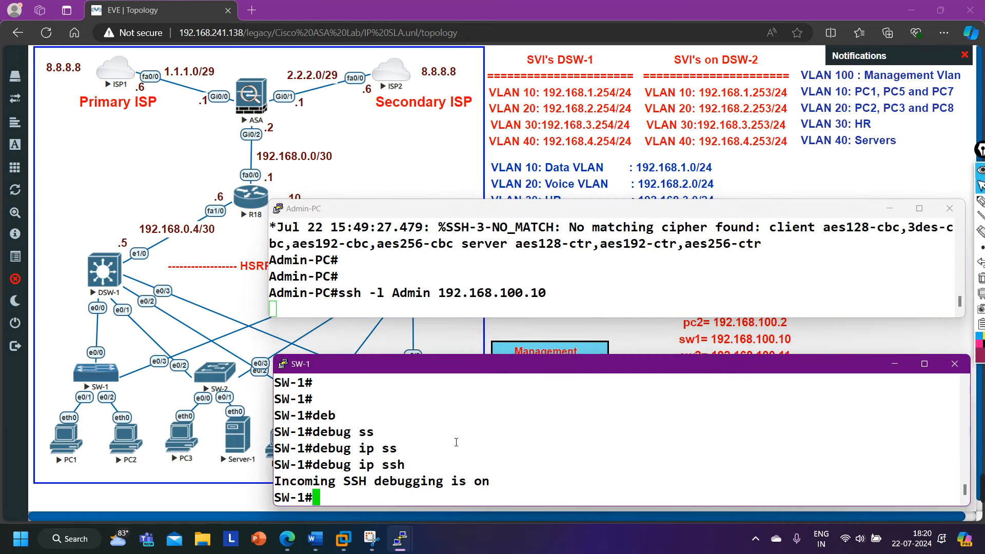
drag(535, 211, 505, 335)
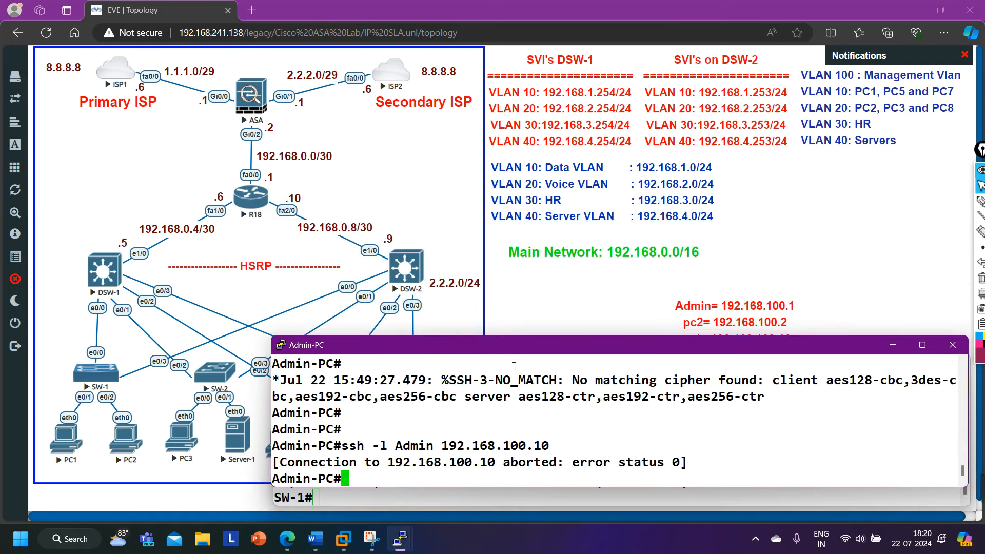
click(893, 345)
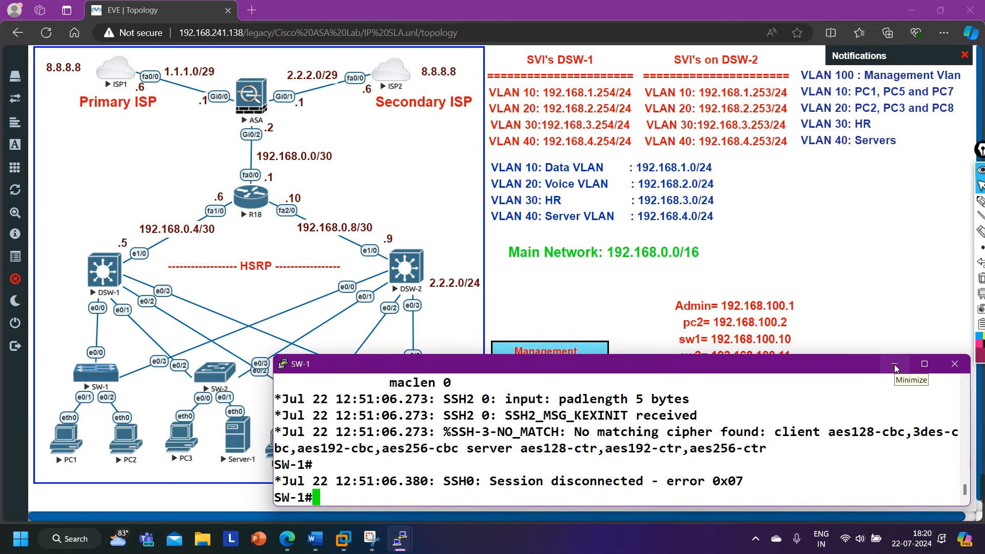
Mark SW-1's 'Starting SSH control process' and 'sent protocol version id' debug lines, then minimize its console.
scroll(580, 470, up, 2)
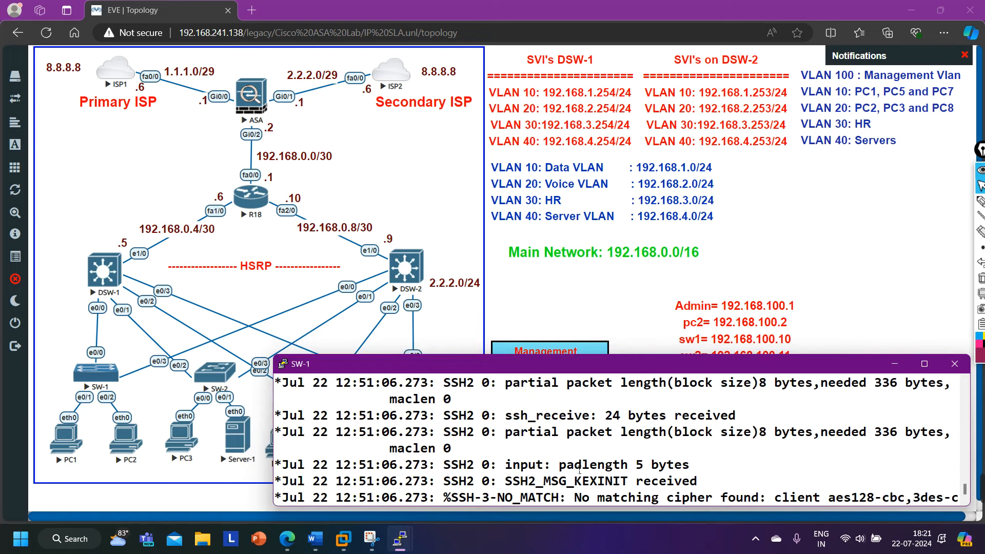
scroll(451, 446, up, 4)
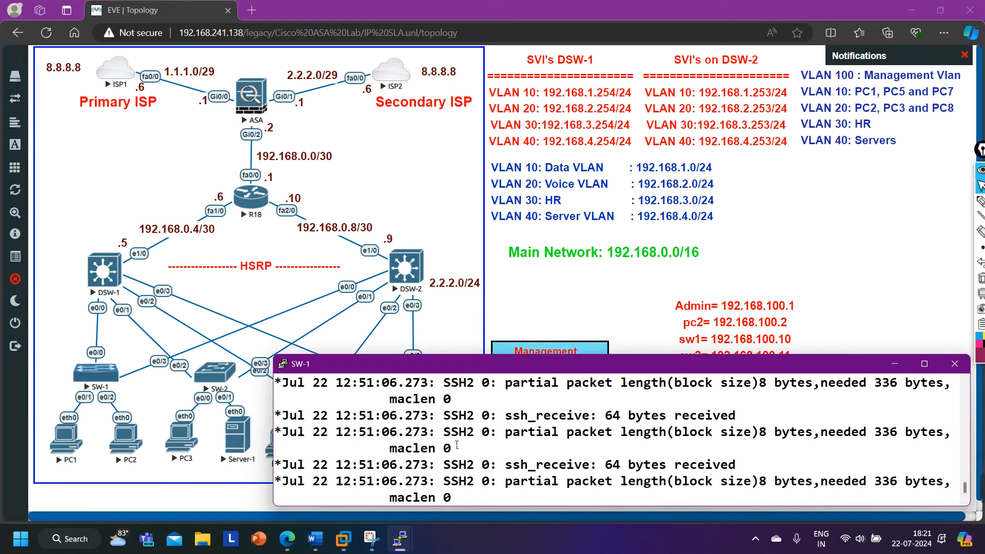
scroll(456, 445, up, 5)
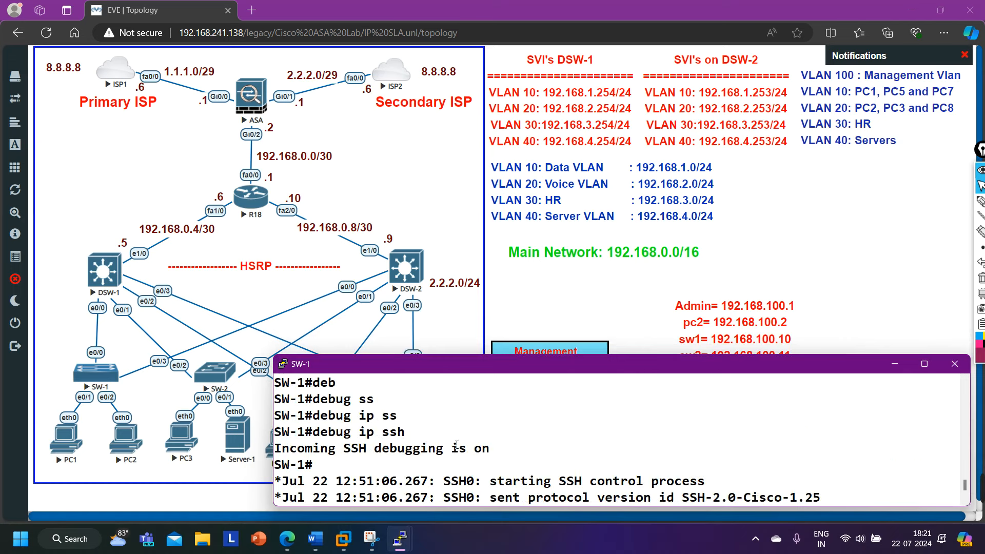
scroll(456, 445, down, 2)
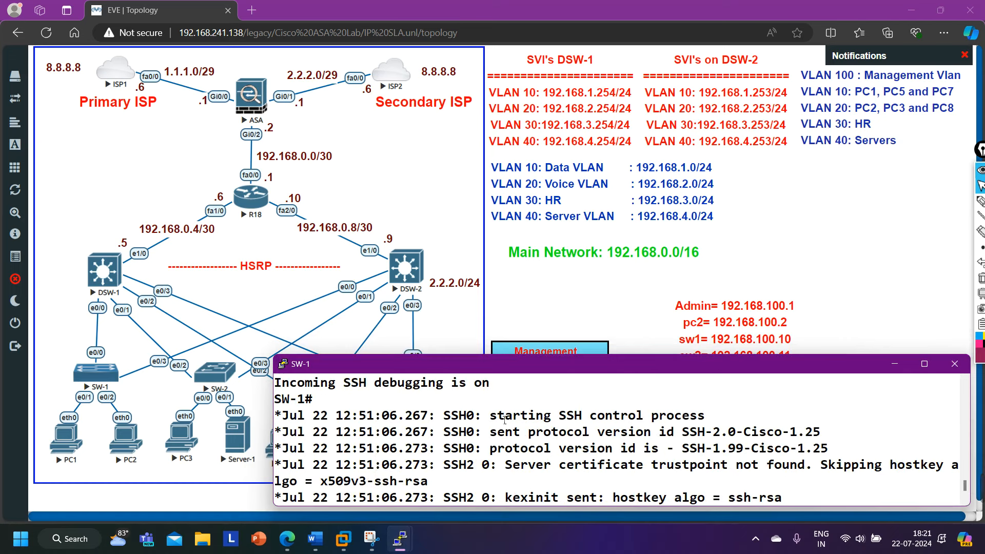
drag(498, 417, 716, 423)
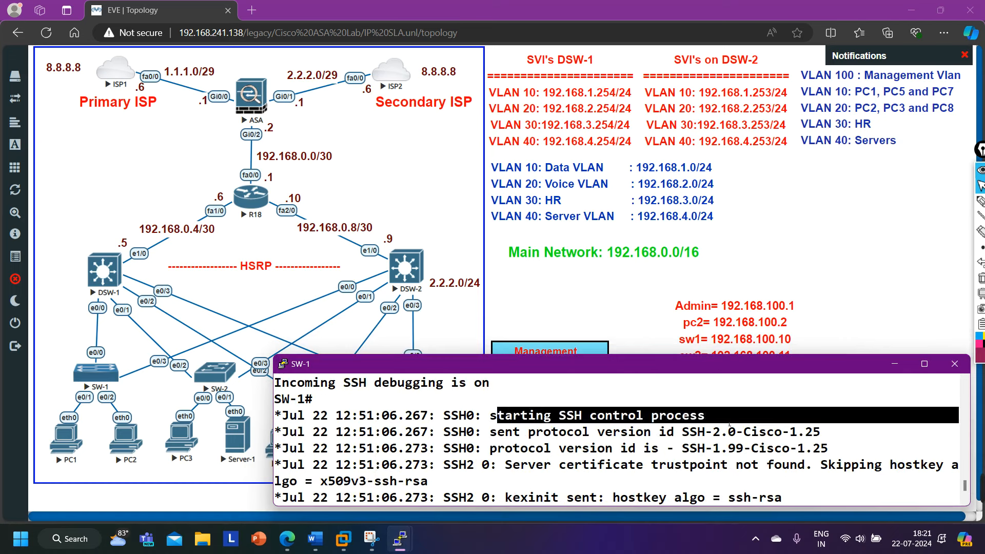
drag(514, 432, 805, 434)
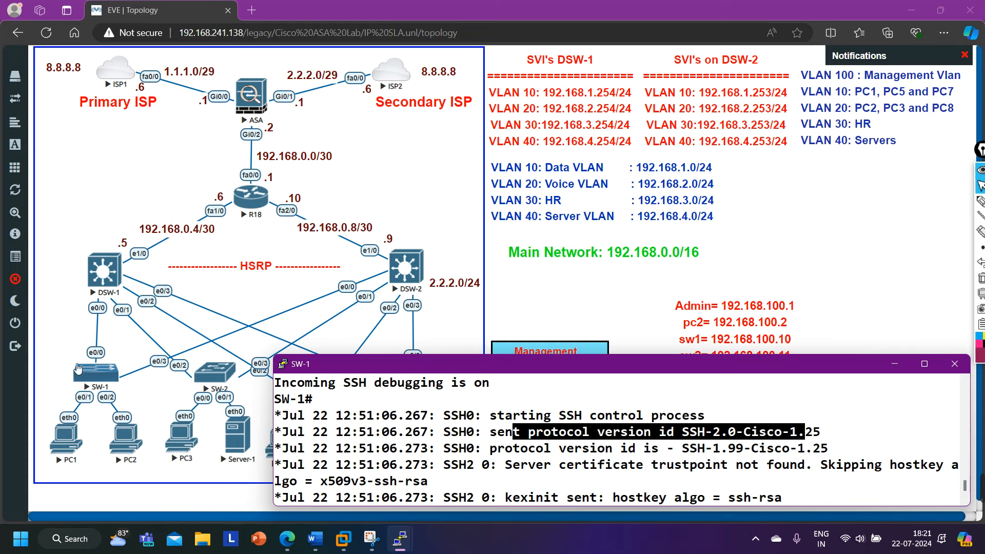
click(894, 364)
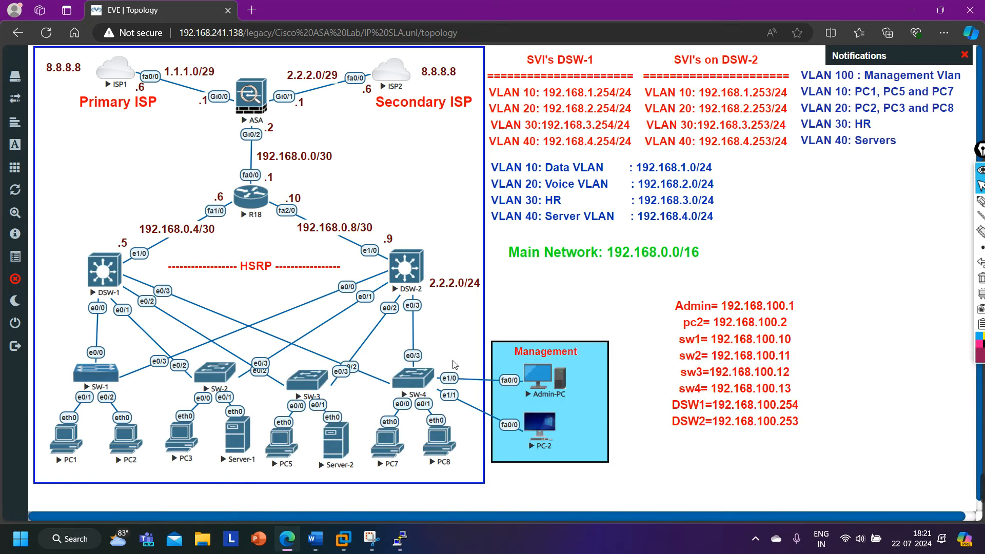
mouse_move(400, 537)
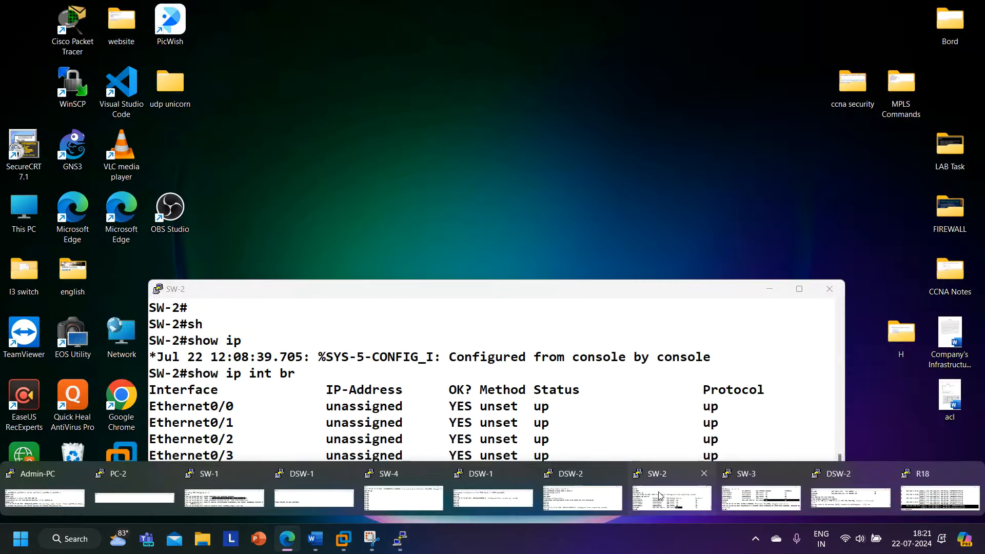
Open SW-2's console and enter privileged, then global configuration mode.
click(671, 497)
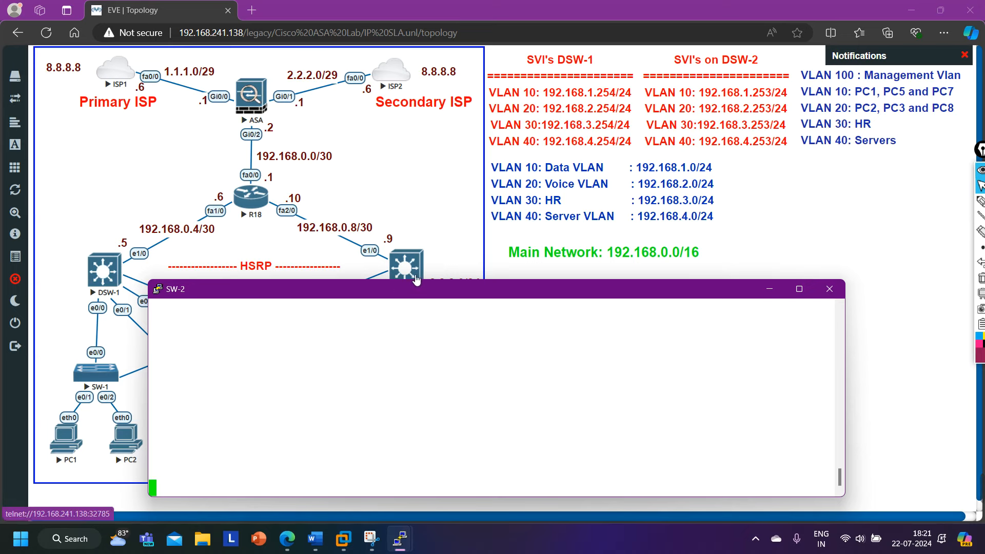
drag(419, 280, 410, 346)
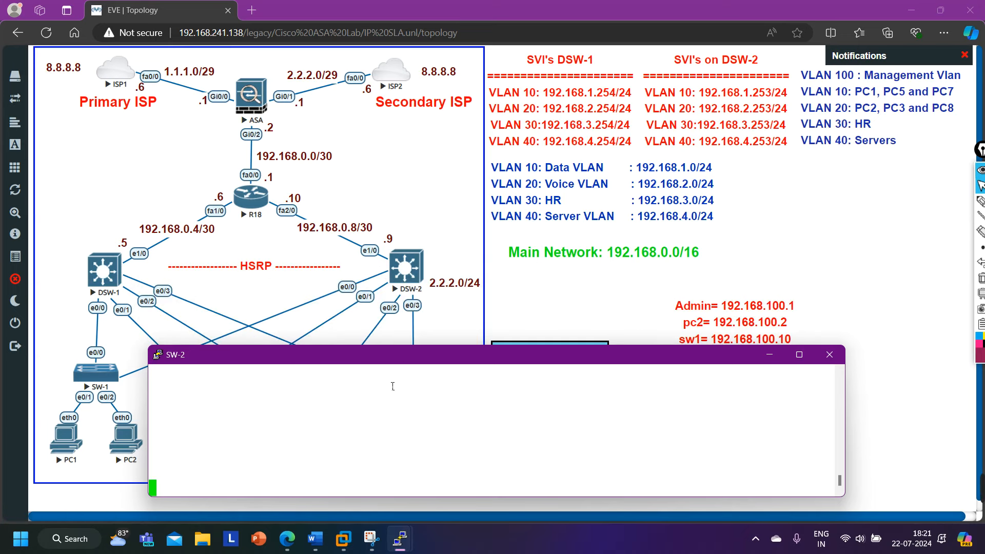
key(Return)
key(Return)
key(Return)
key(Return)
key(Return)
text(en)
key(Return)
text(conf)
key(Tab)
key(Return)
key(Return)
key(Return)
key(Return)
key(Return)
key(Return)
Set SW-2 to 'ip ssh version 2'.
text(ip ssh)
key(Tab)
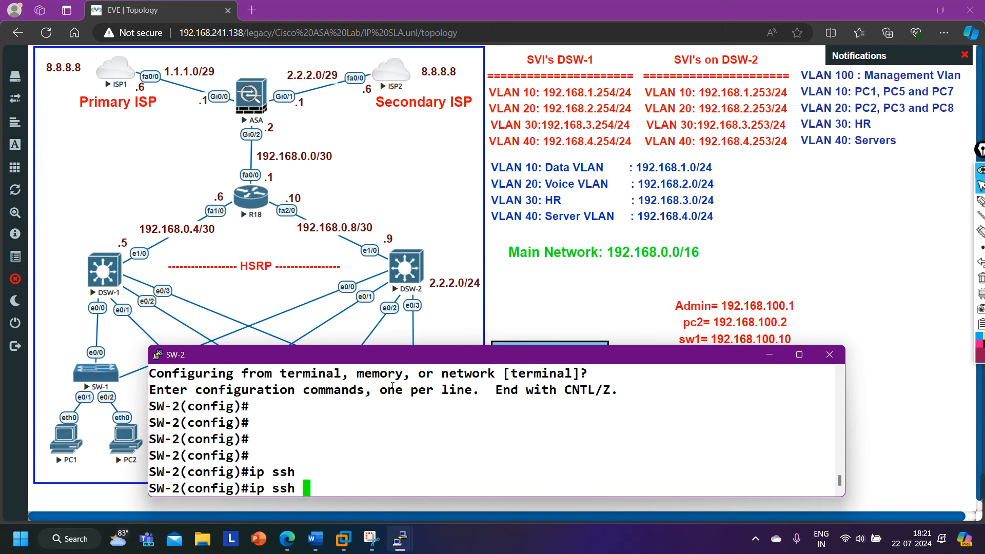
text(ver)
key(Tab)
text(2)
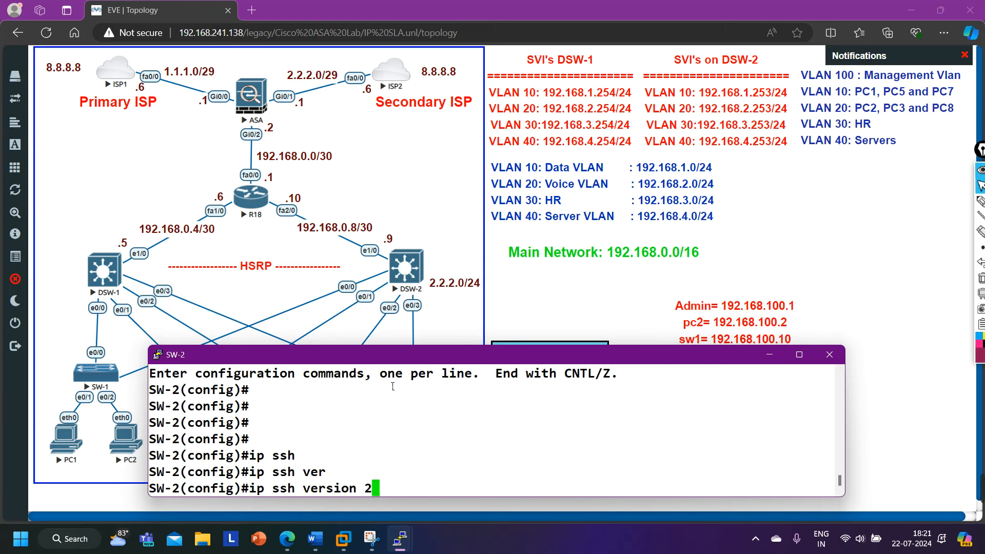
key(Return)
Enter 'line vty 0 4' on SW-2 and begin the password command.
text(lin)
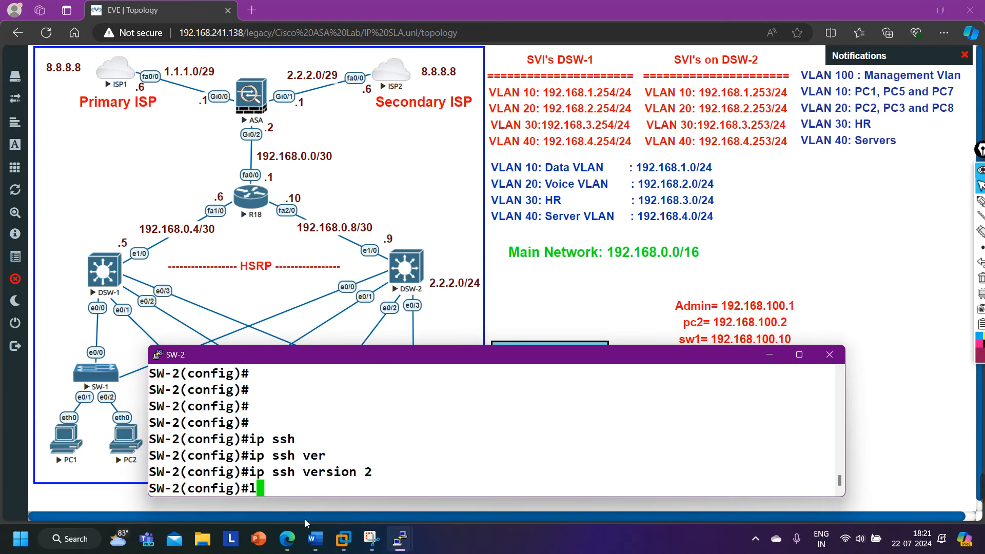
key(Tab)
text(vt)
key(Tab)
text(0 4)
key(Return)
text(pas)
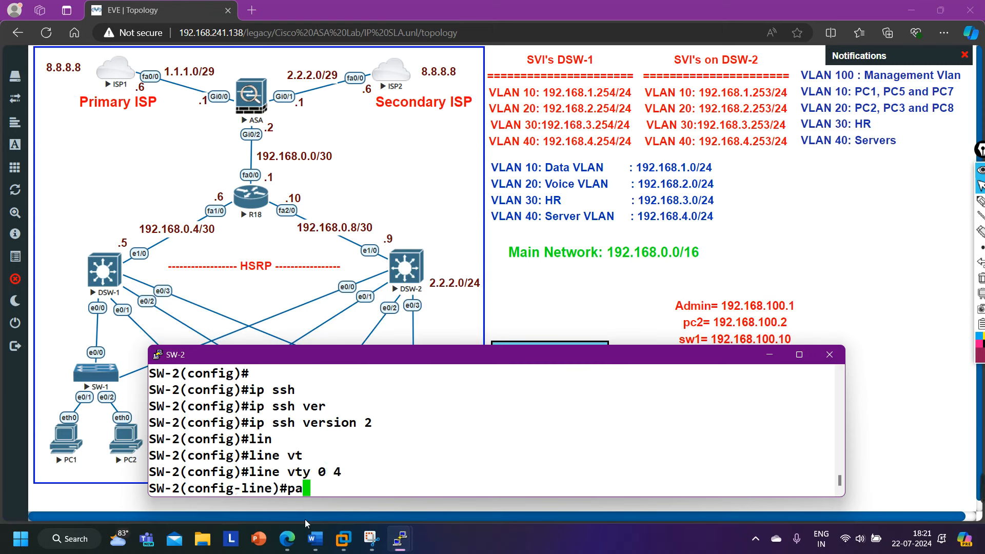
key(Tab)
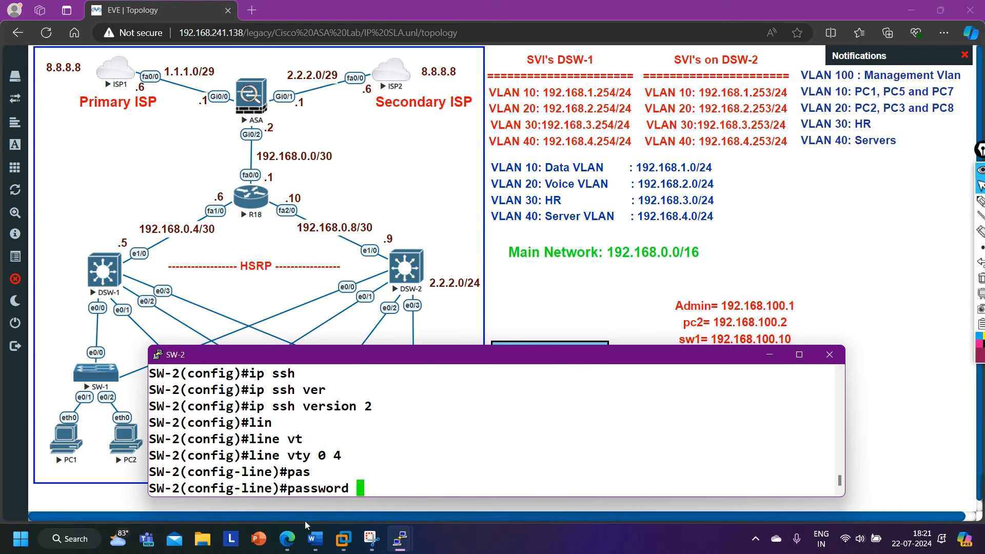
Check SW-1's vty configuration with 'show run | s line vty', then return to SW-2.
mouse_move(400, 539)
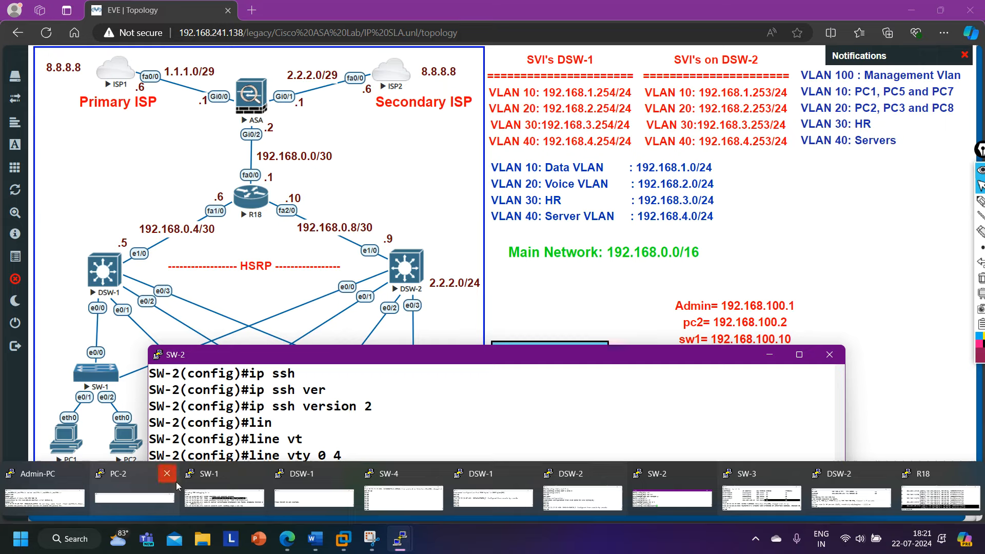
click(224, 497)
key(ctrl+z)
key(Return)
key(Return)
key(Return)
key(Return)
key(Return)
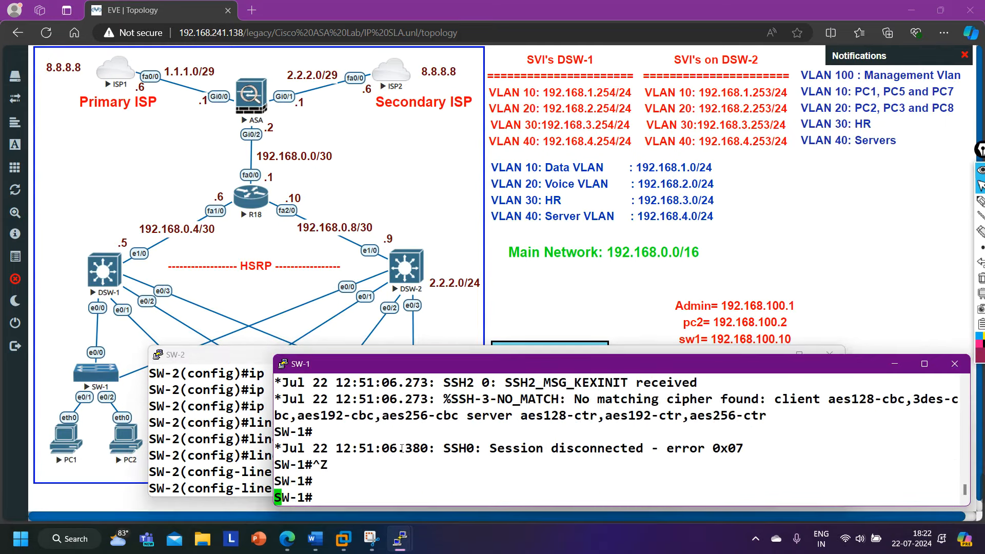
text(show run | li)
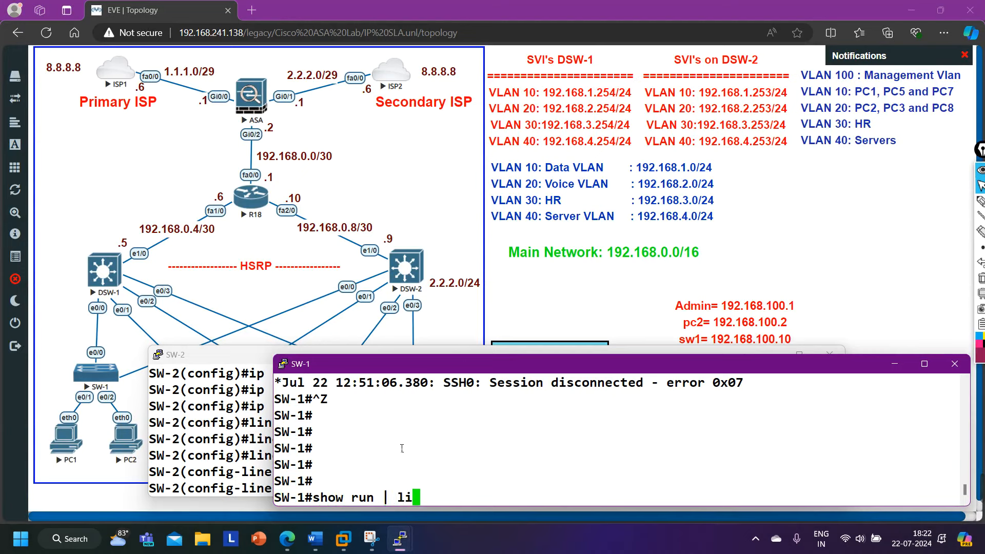
key(BackSpace)
text(s line vty)
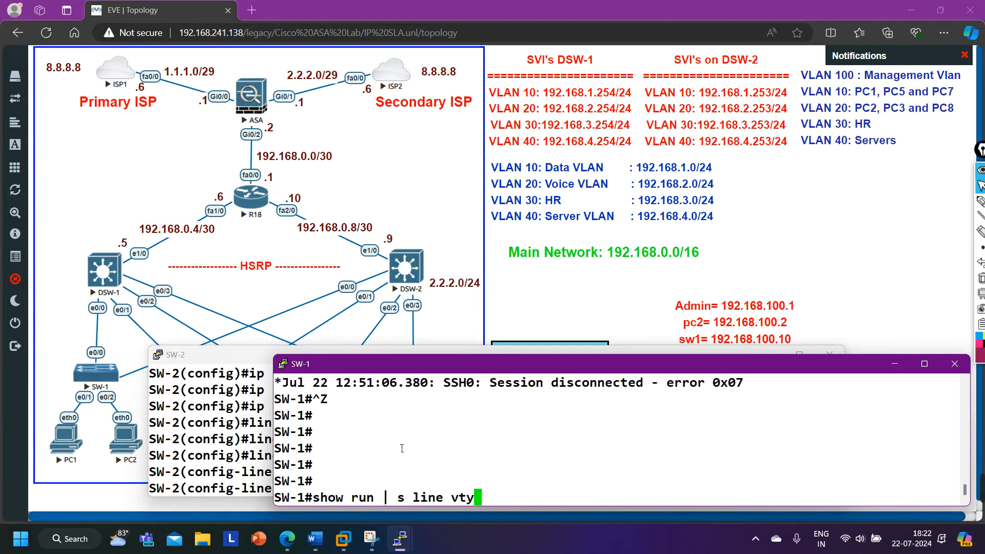
key(Return)
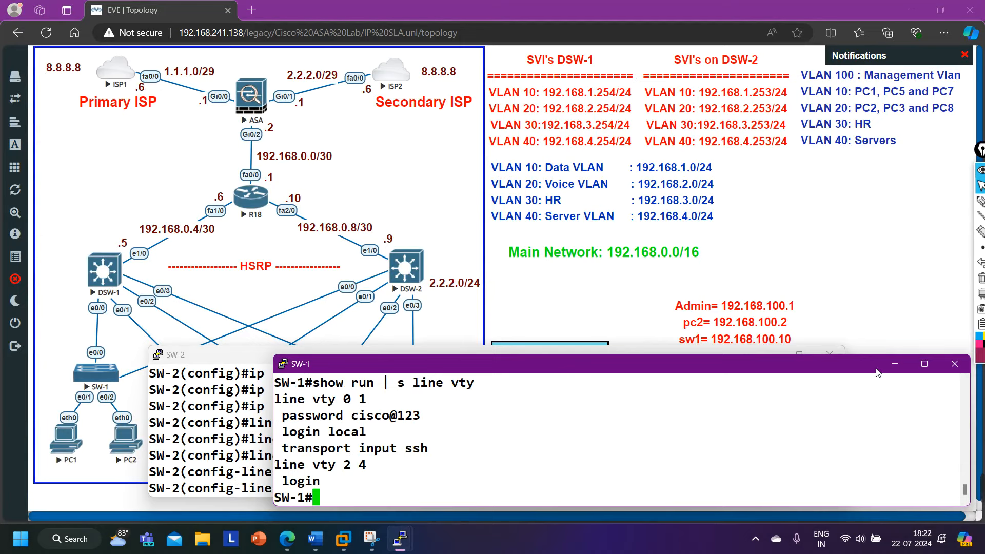
click(894, 364)
Set the vty line password and 'transport input ssh' on SW-2.
text(c)
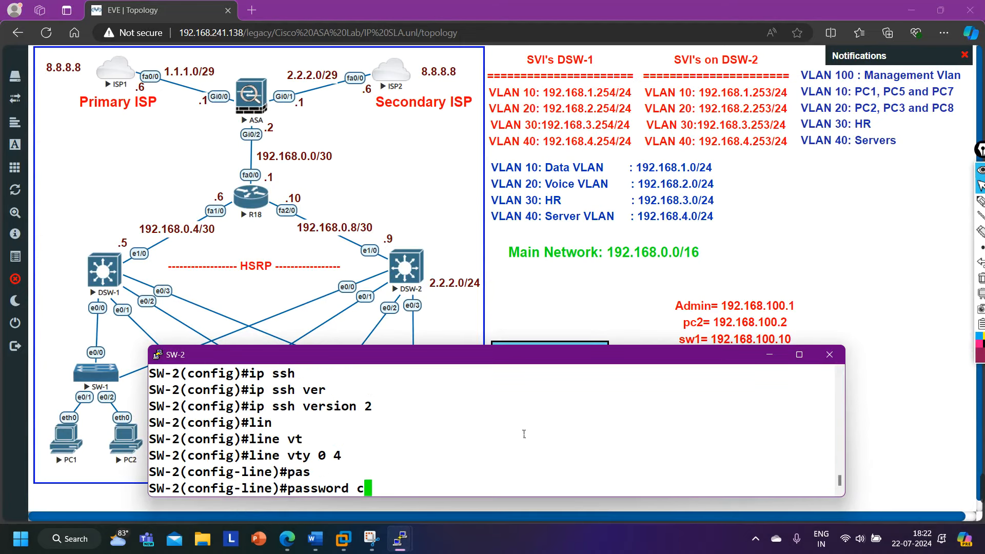
text(isco@123)
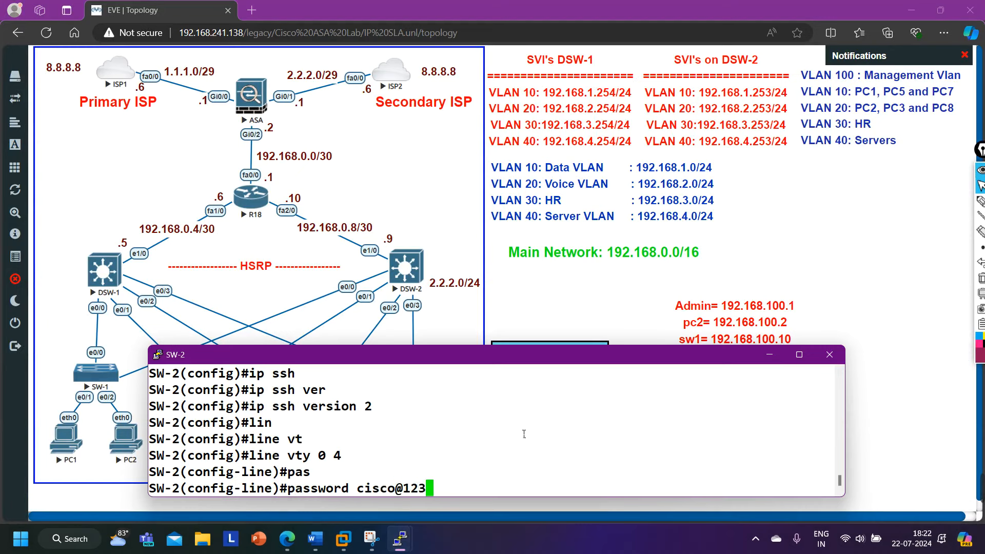
key(Return)
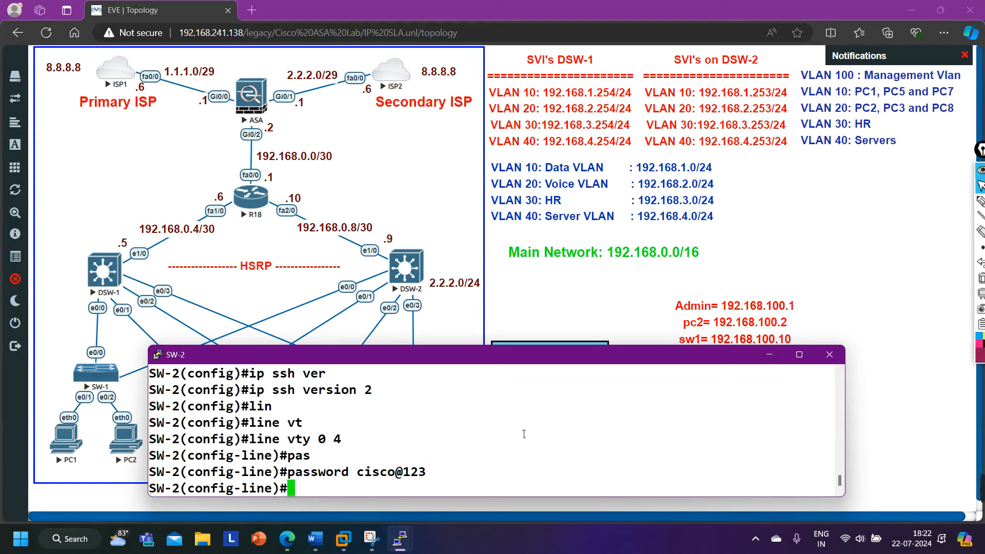
text(tran)
key(Tab)
text(in)
key(Tab)
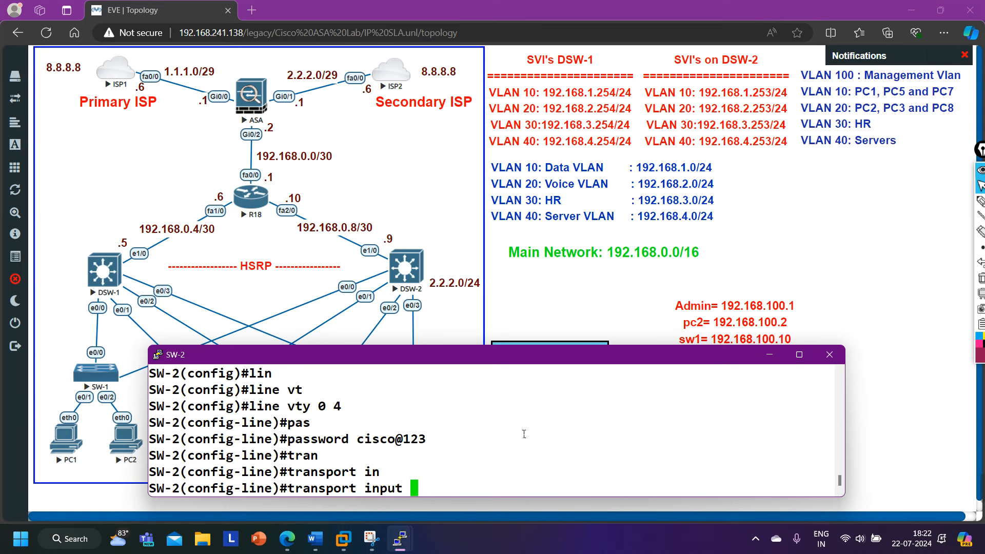
text(ss)
key(Return)
key(Up)
text(h)
key(Return)
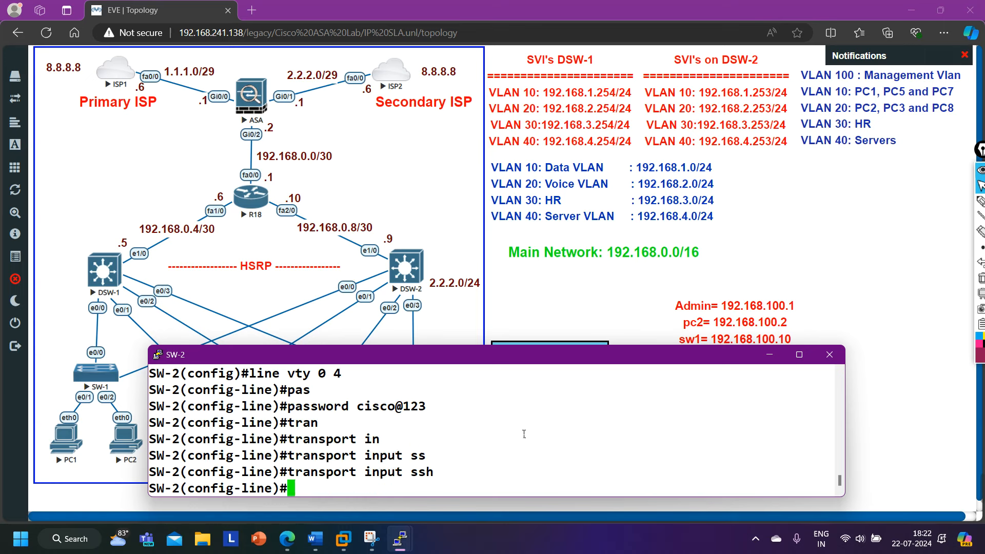
Add 'login local' to the vty lines and exit line configuration.
text(log)
key(Tab)
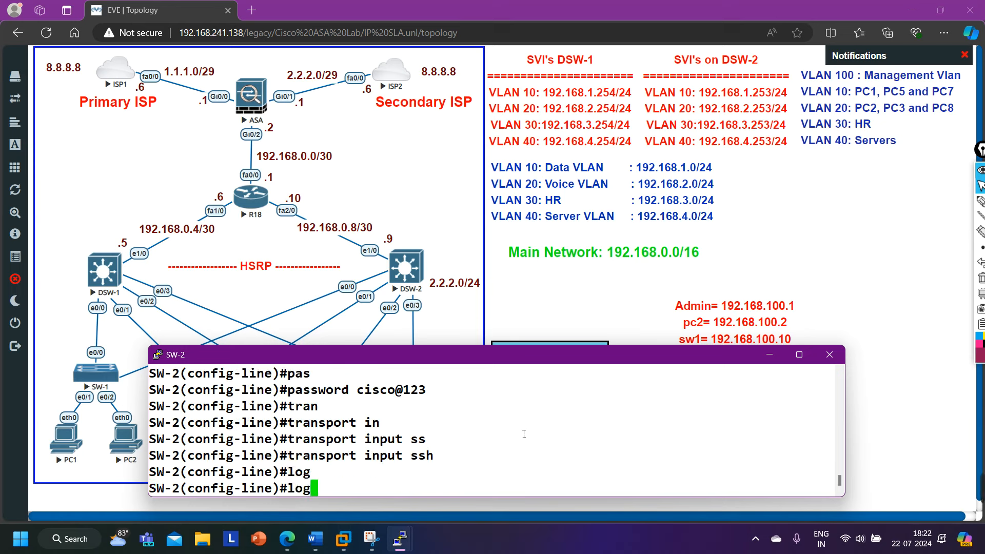
text(i)
key(Tab)
text(n lo)
key(Tab)
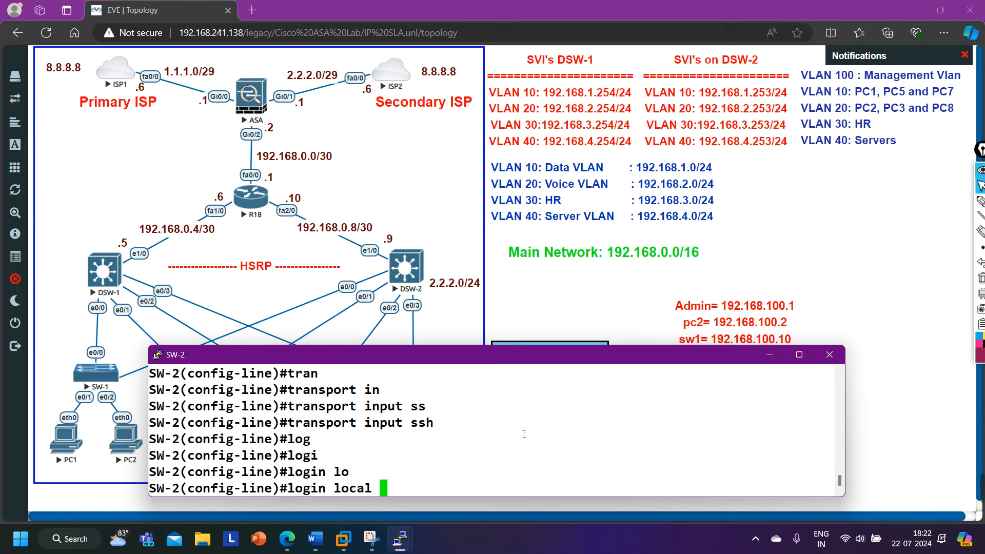
key(Return)
text(exi)
key(Return)
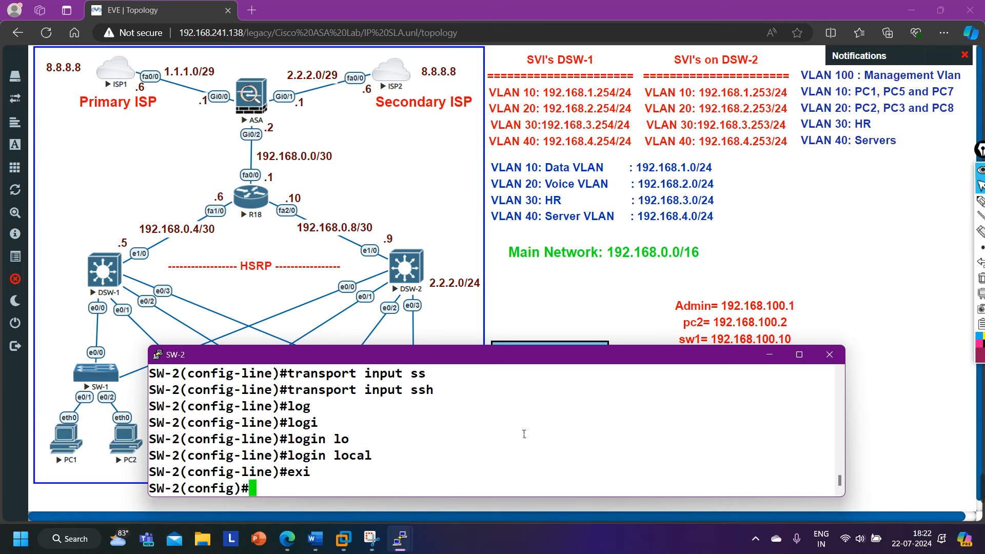
Begin a local user Admin with privilege 15 and a password on SW-2.
text(use)
key(Tab)
text(n)
key(Tab)
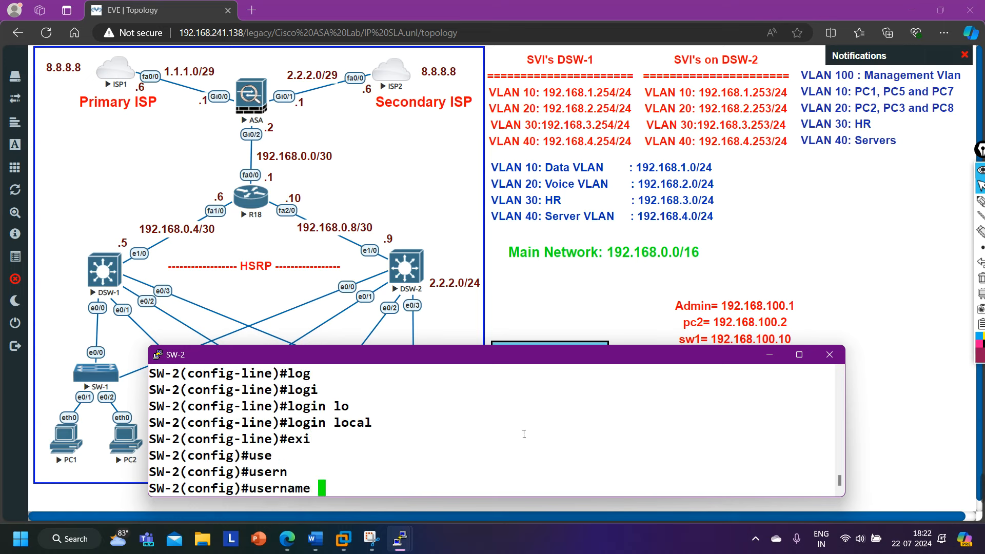
text(Admin)
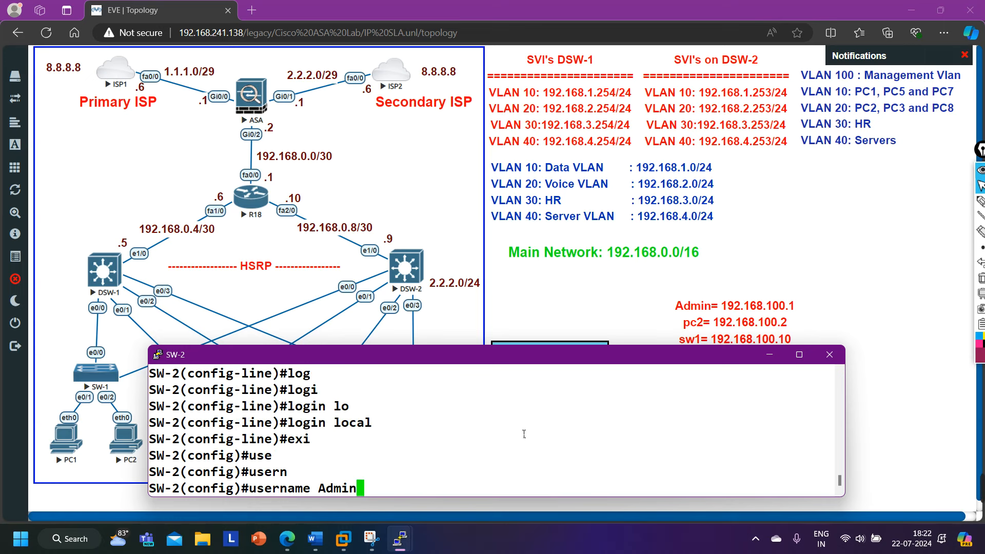
text(pri)
key(Tab)
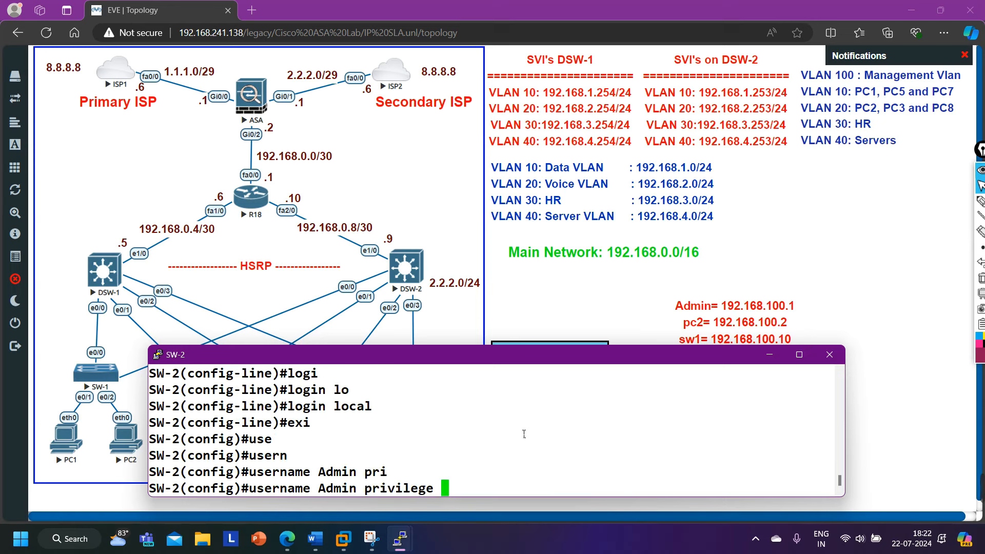
text(15 pas)
key(Tab)
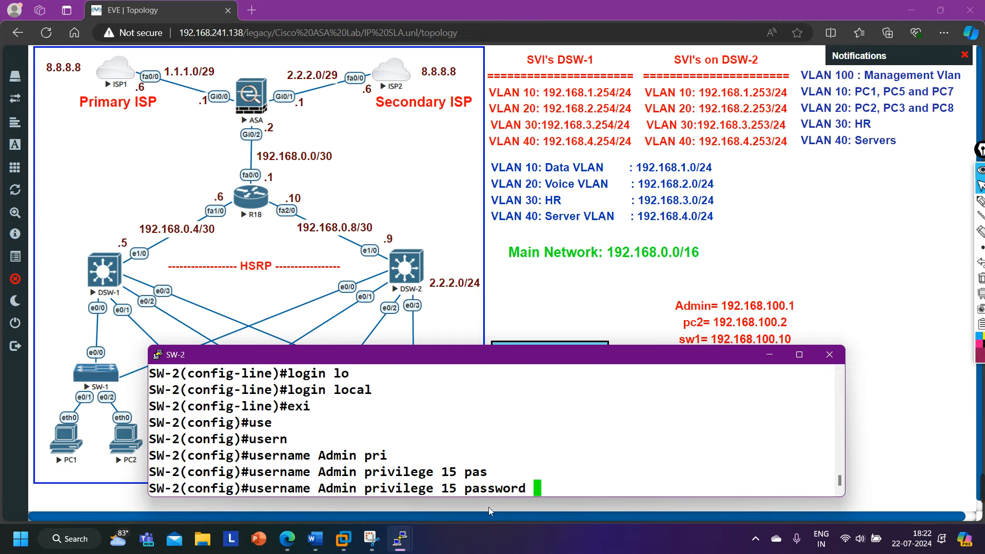
Check SW-1's usernames with 'show run | s username', then enter the matching admin password on SW-2.
click(401, 540)
click(221, 482)
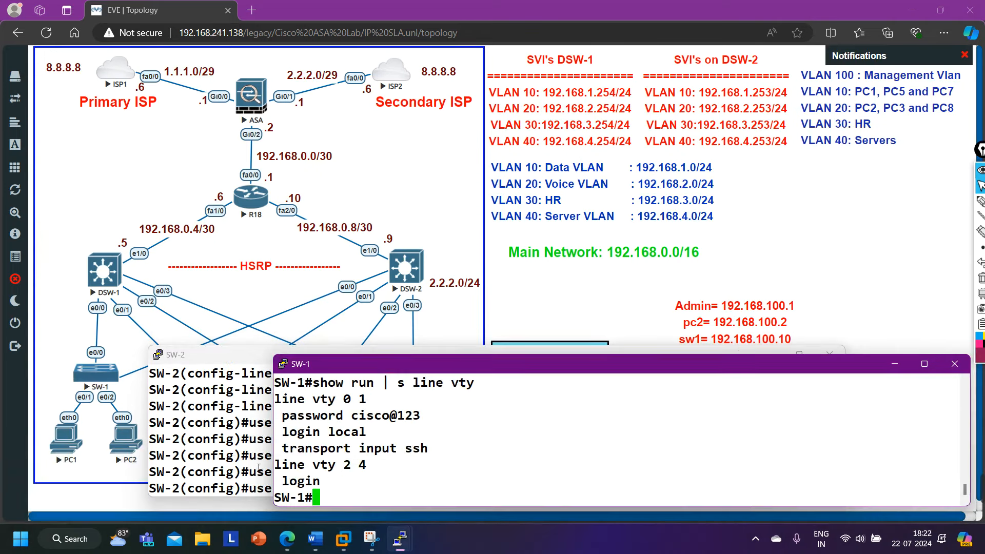
key(Up)
key(BackSpace)
key(BackSpace)
key(BackSpace)
key(BackSpace)
key(BackSpace)
key(BackSpace)
key(BackSpace)
key(BackSpace)
text(username)
key(Return)
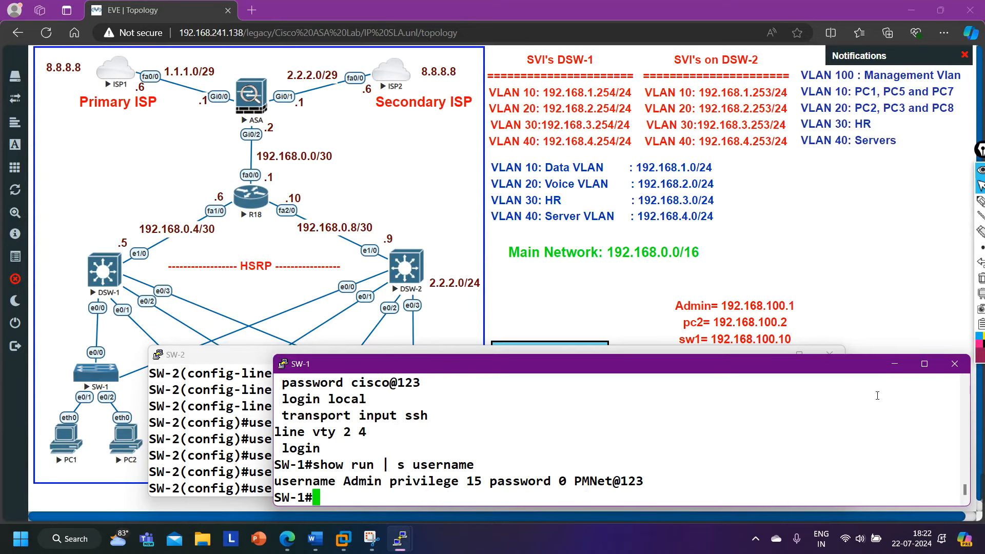
click(895, 364)
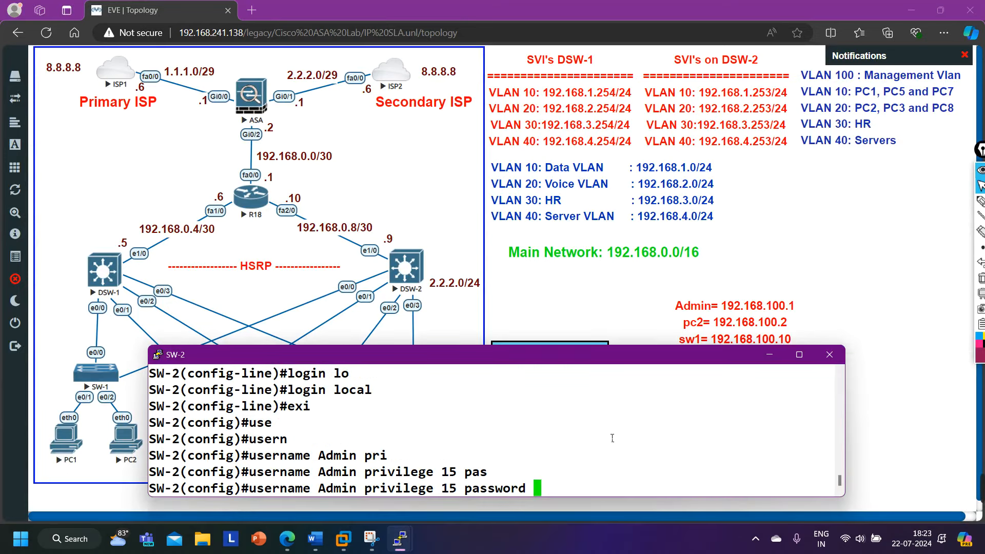
text(PMN)
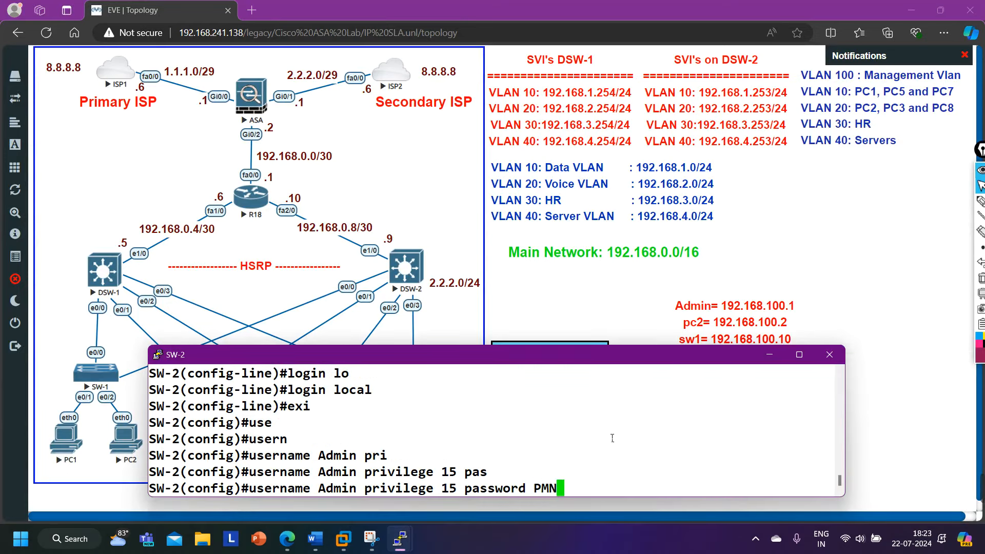
text(et@123)
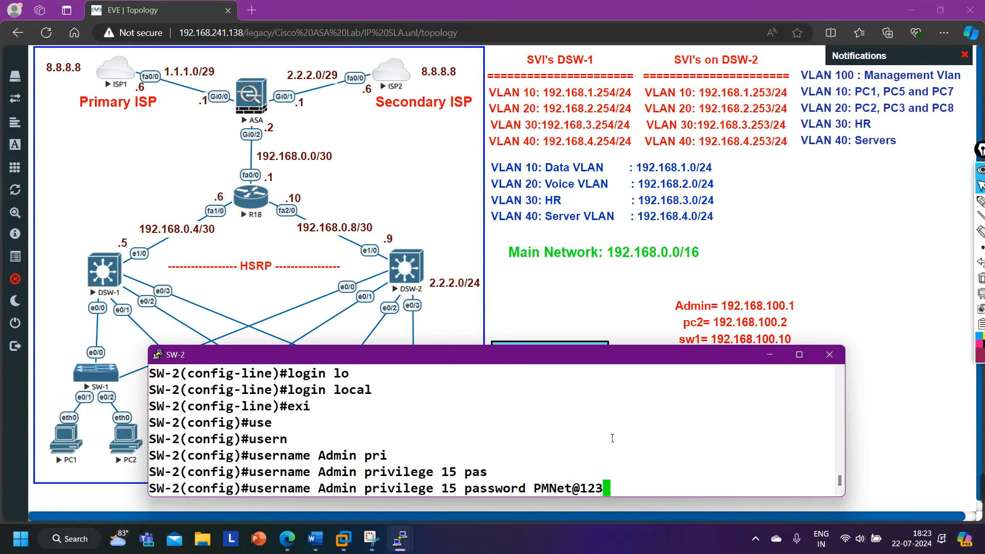
key(Return)
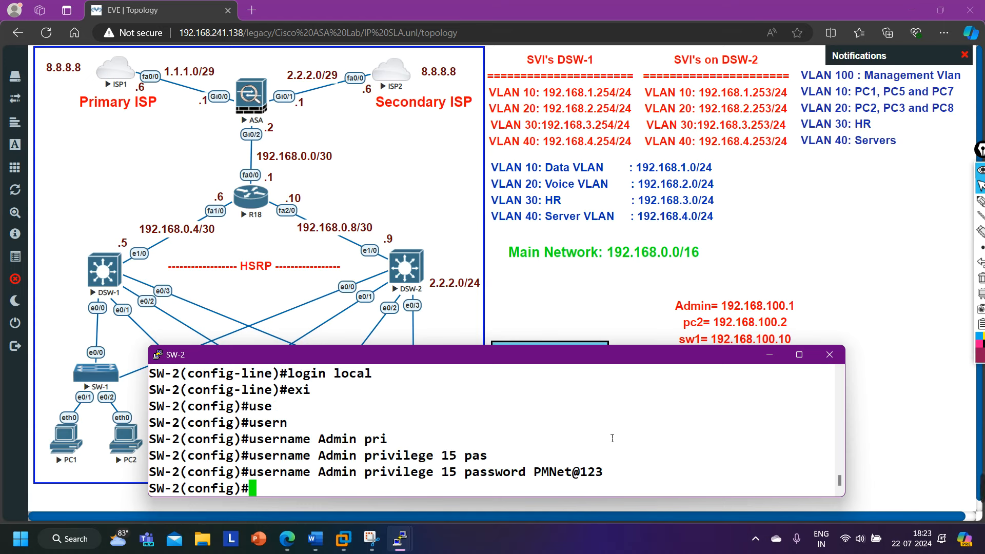
Start the 'ip domain-name' command on SW-2.
text(ip dom)
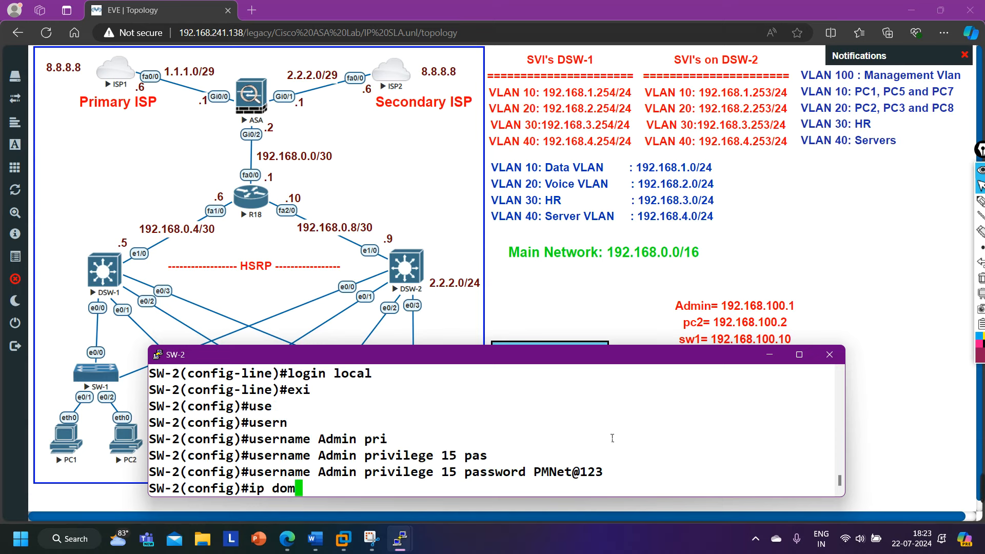
key(Tab)
text(-m)
key(Tab)
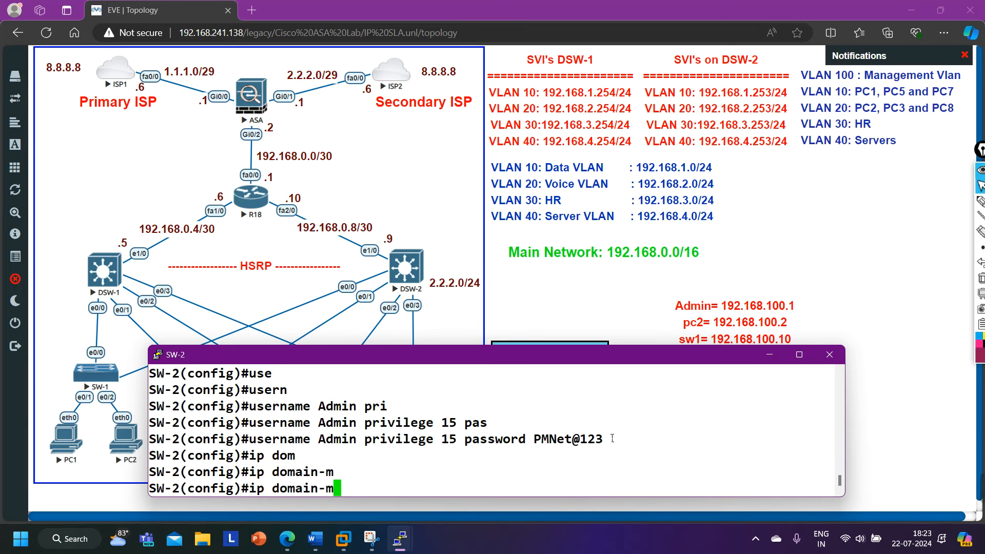
key(BackSpace)
text(n)
key(Tab)
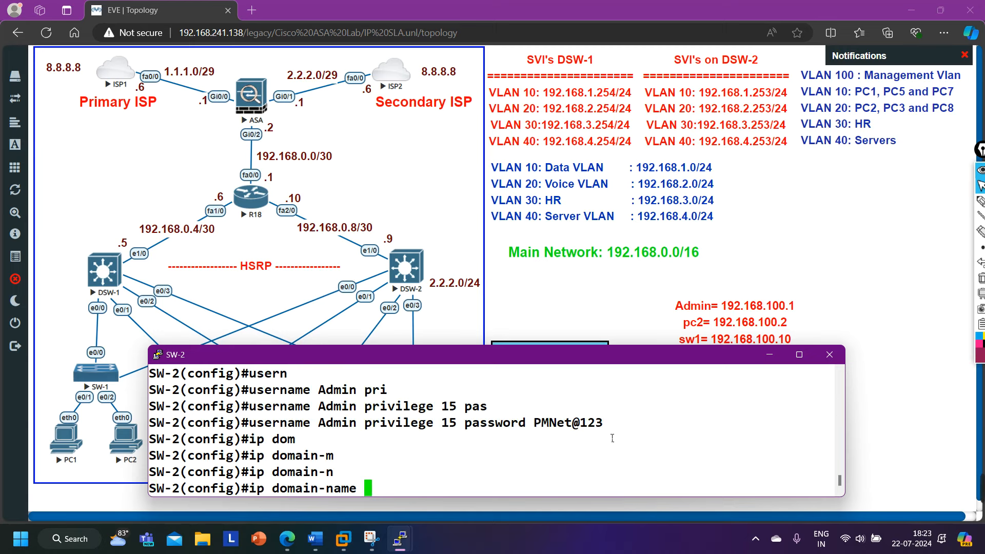
Check SW-1's domain with 'show run | s domain', then set SW-2's domain to pmnet.local.
mouse_move(399, 530)
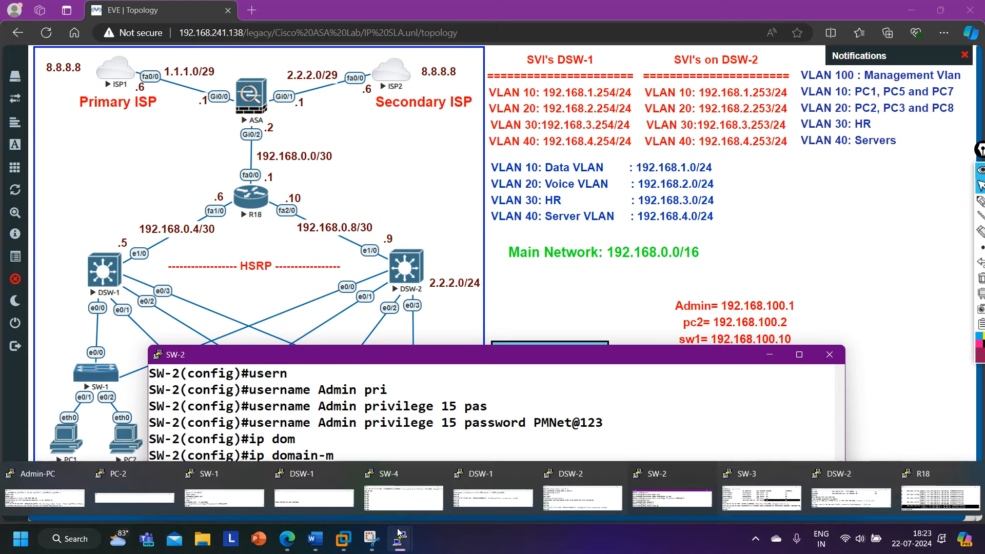
click(227, 479)
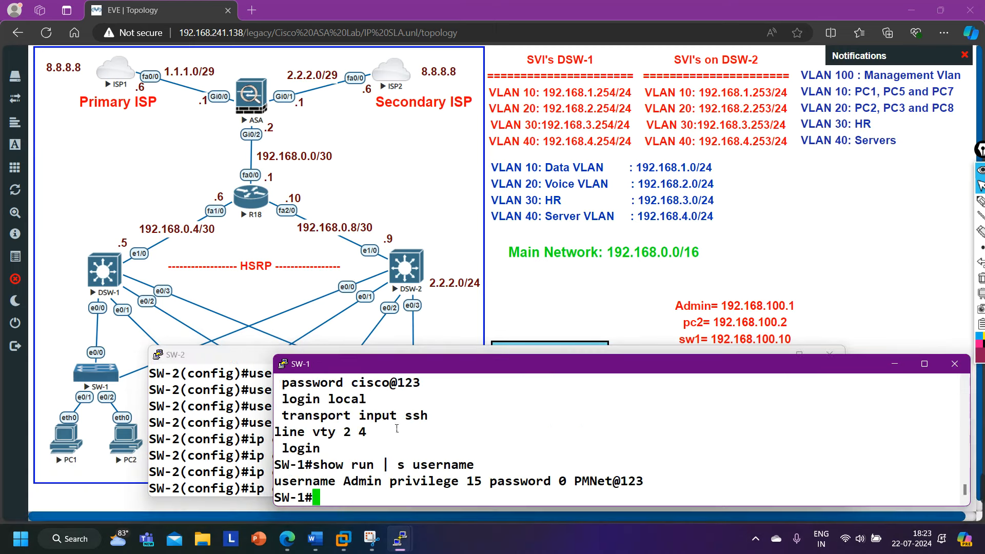
text(show run )
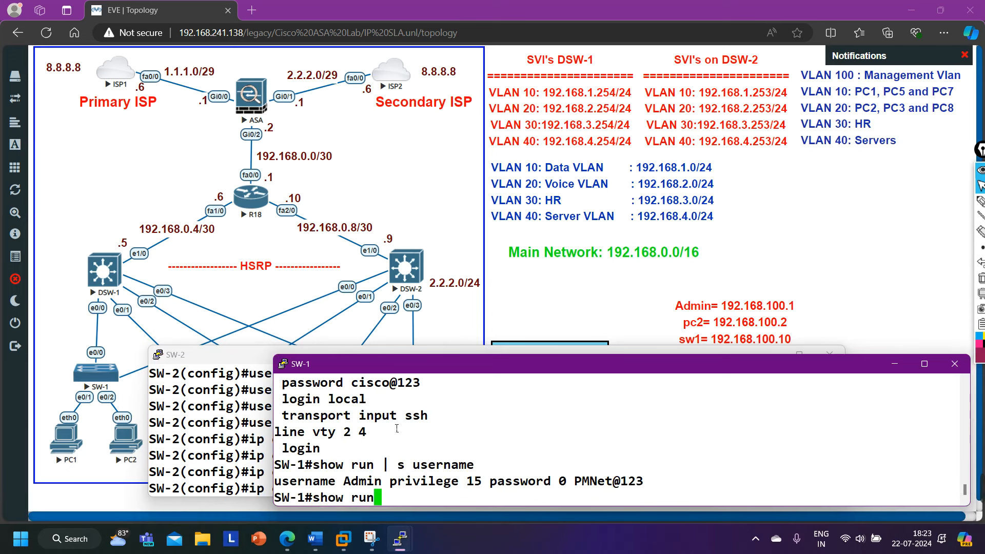
text(| s domain)
key(Return)
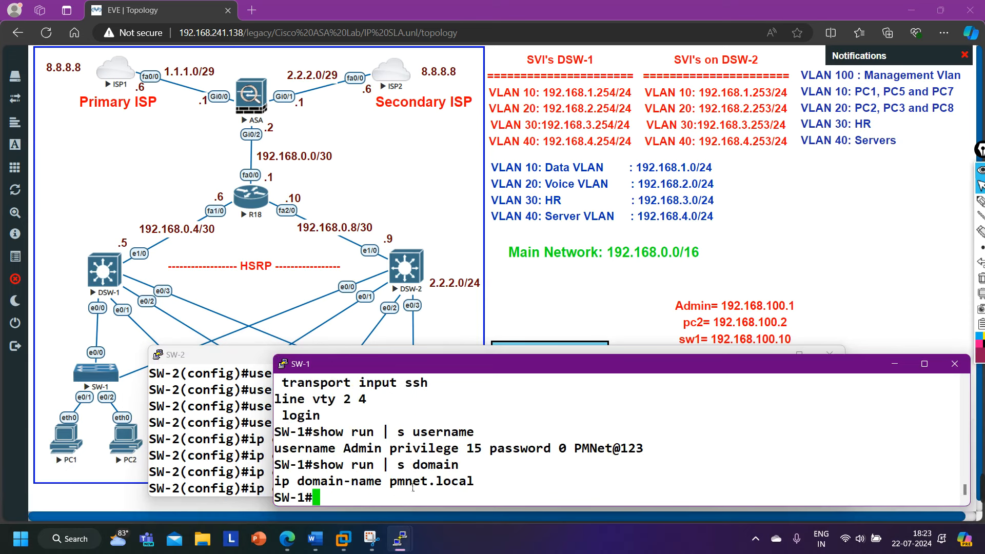
click(899, 368)
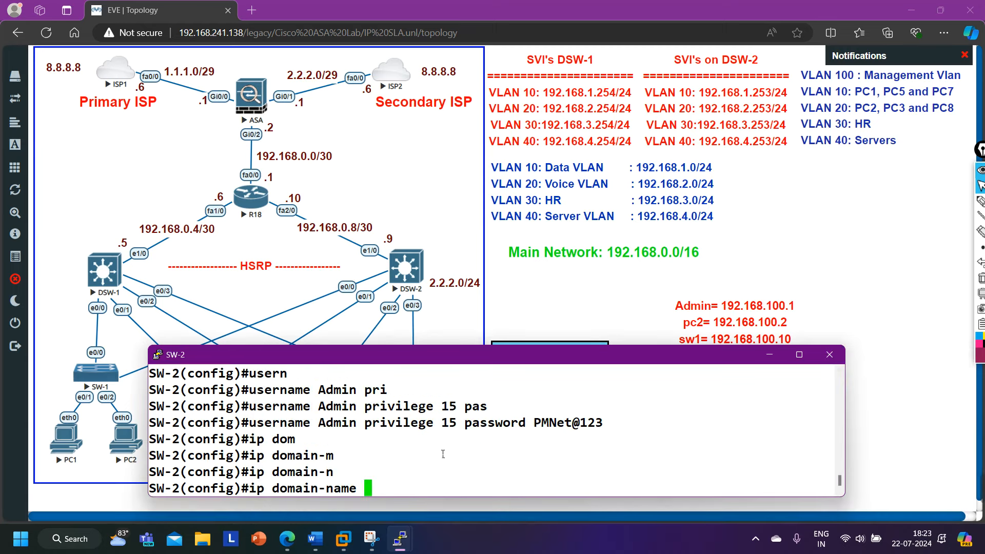
text(pmnet)
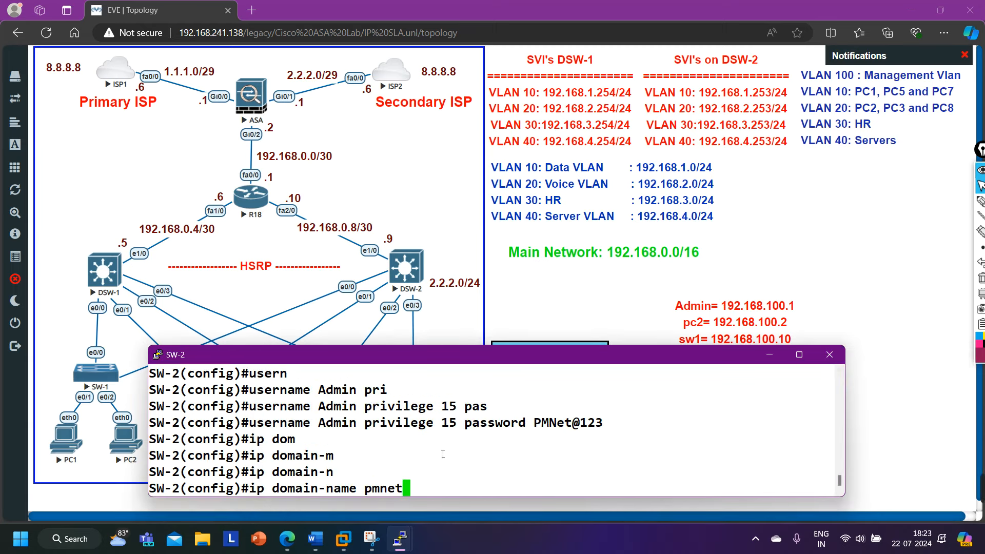
text(.local)
key(Return)
Run 'do show history' on SW-2 and select the listed commands for reuse.
text(d)
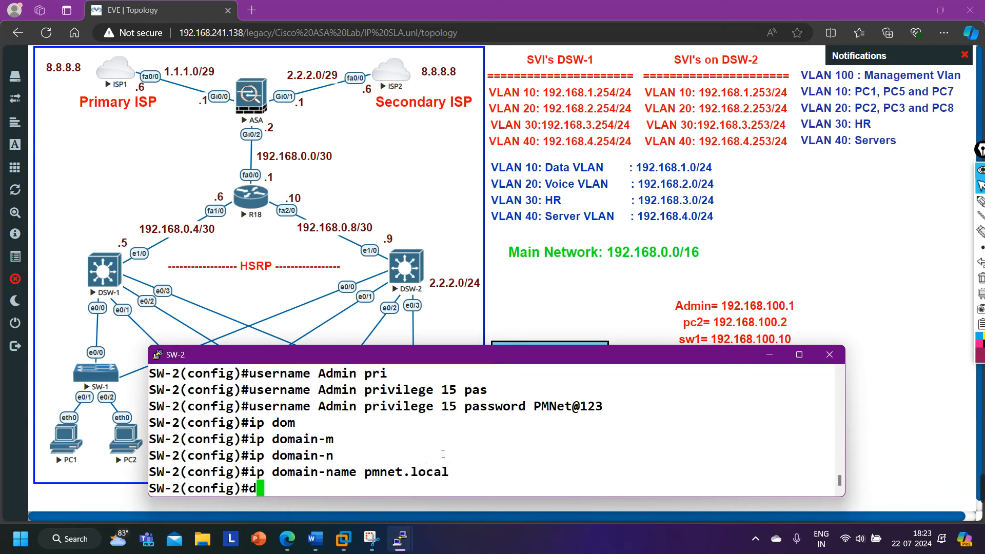
text(o show his)
key(Return)
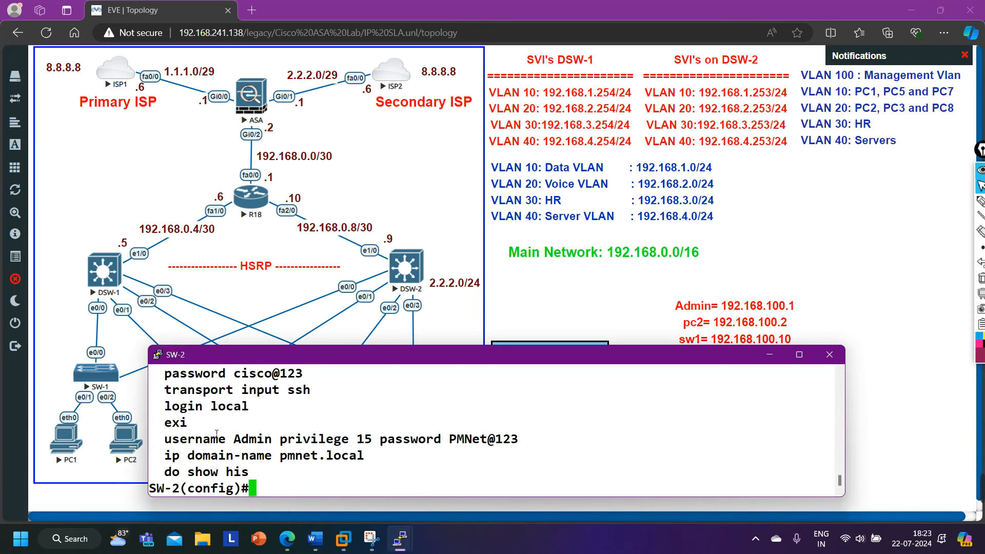
scroll(199, 422, up, 1)
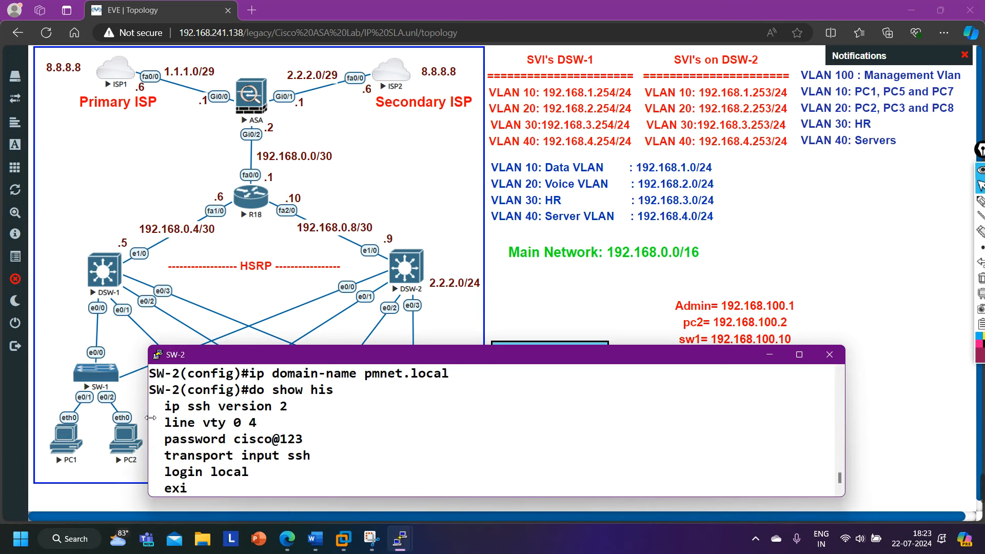
drag(161, 408, 433, 466)
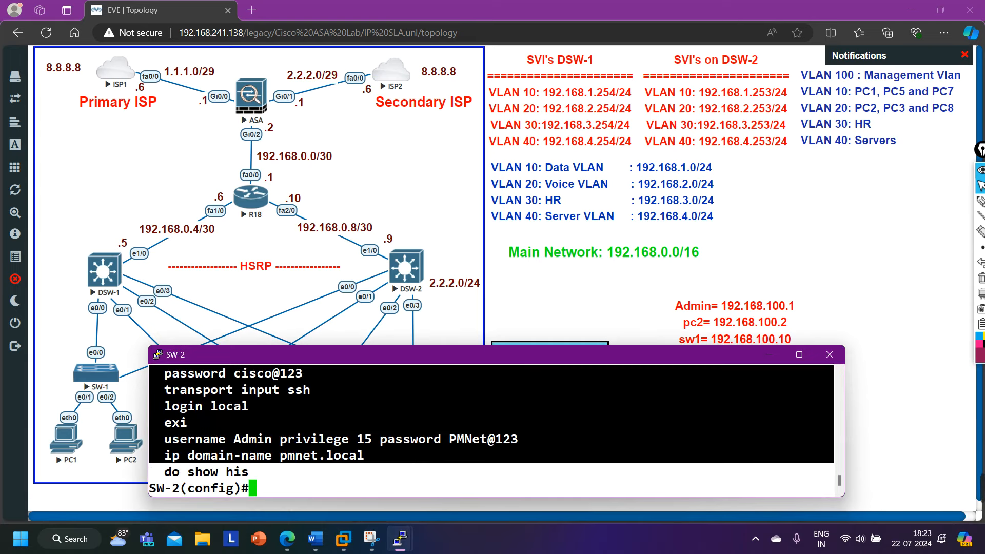
On SW-3, enter enable and configure terminal, then paste the SSH configuration block.
mouse_move(399, 538)
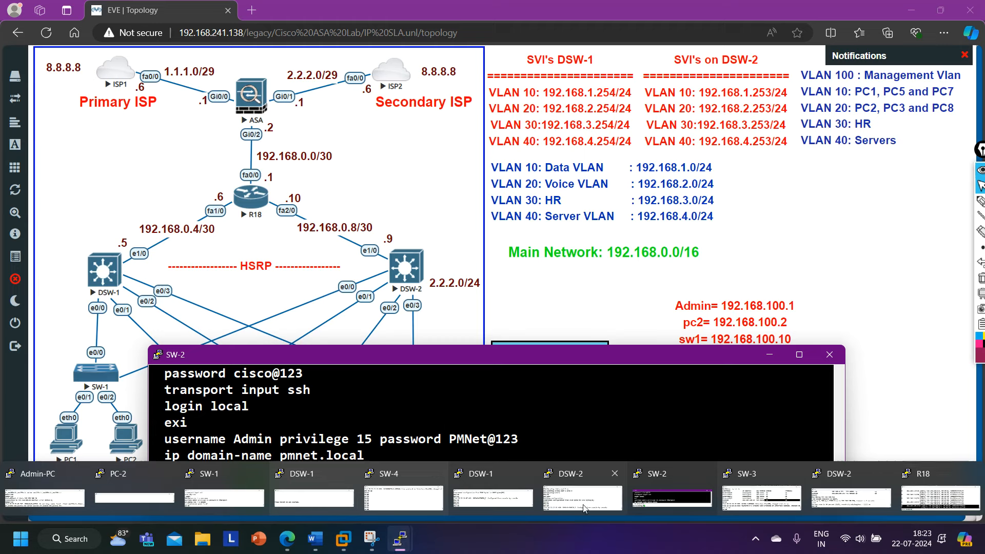
click(768, 488)
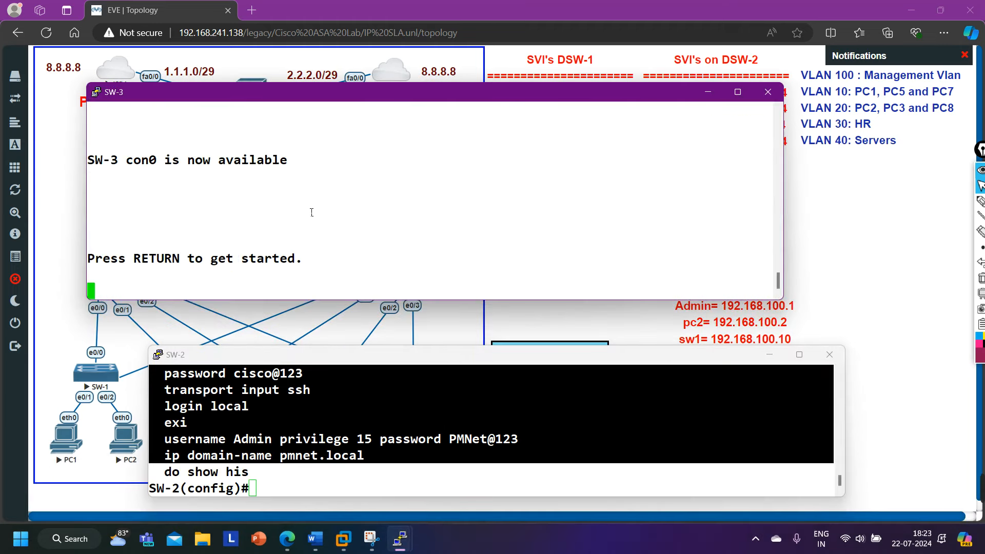
key(Return)
key(Return)
key(Return)
key(Return)
key(Return)
text(en)
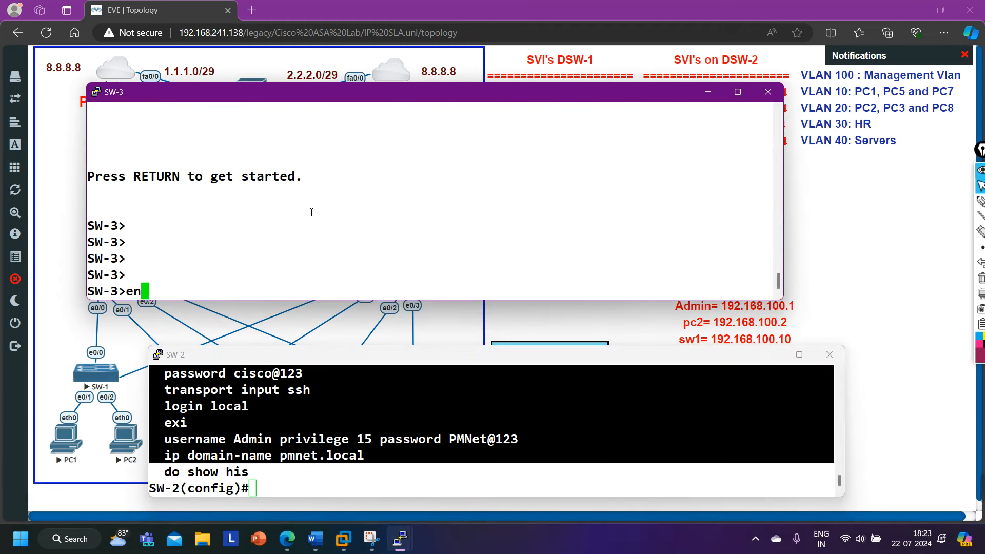
key(Return)
text(conf)
key(Tab)
key(Return)
key(Return)
key(Return)
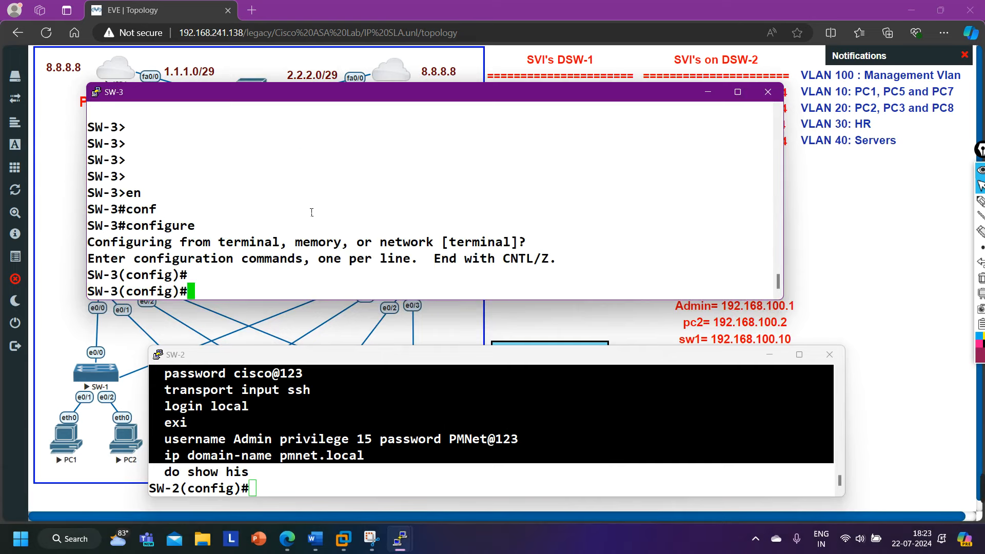
right_click(364, 263)
key(Return)
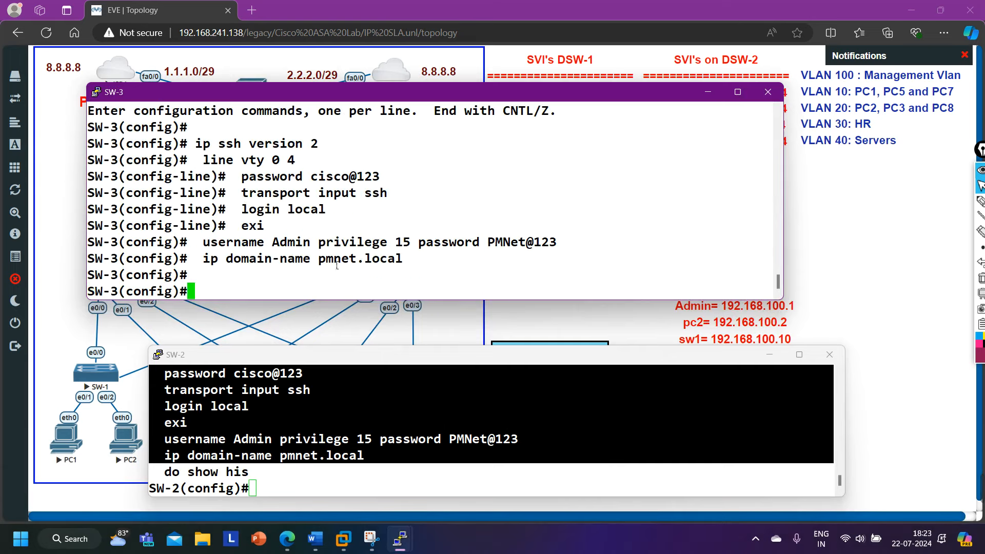
On SW-4, enter enable and configure terminal, then paste the SSH configuration block.
mouse_move(389, 546)
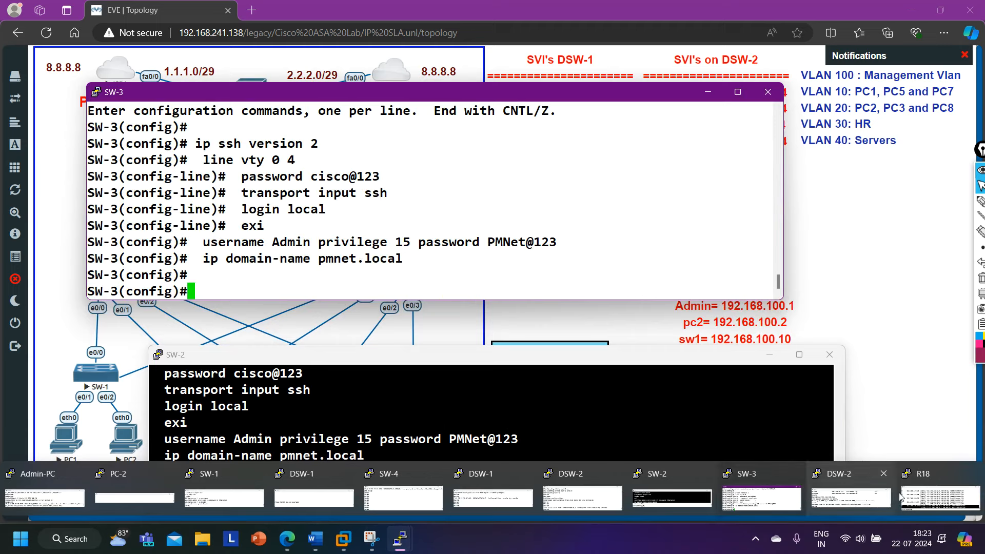
click(404, 497)
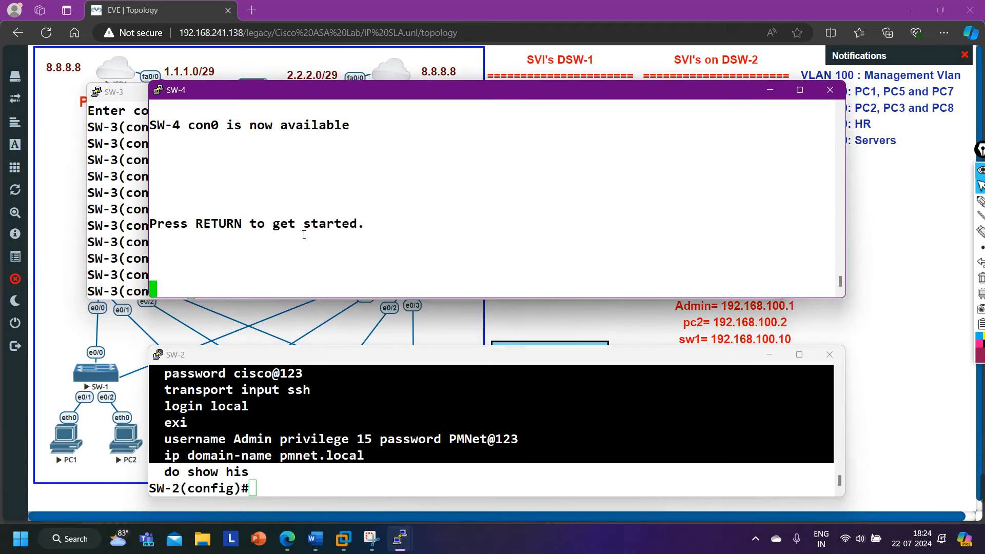
key(Return)
key(Return)
key(Return)
text(en)
key(Return)
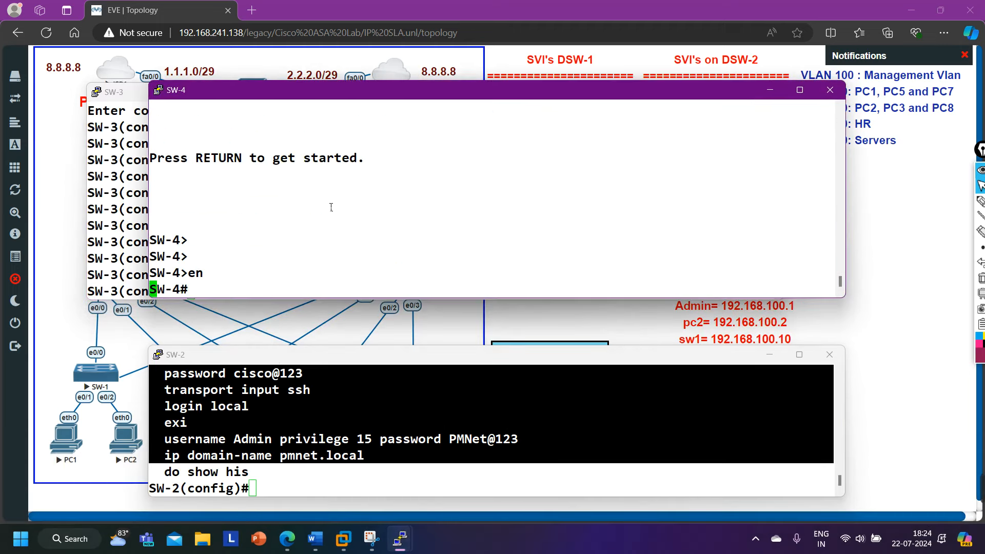
key(Return)
key(Return)
key(Return)
text(conf)
key(Tab)
key(Return)
key(Return)
key(Return)
right_click(367, 165)
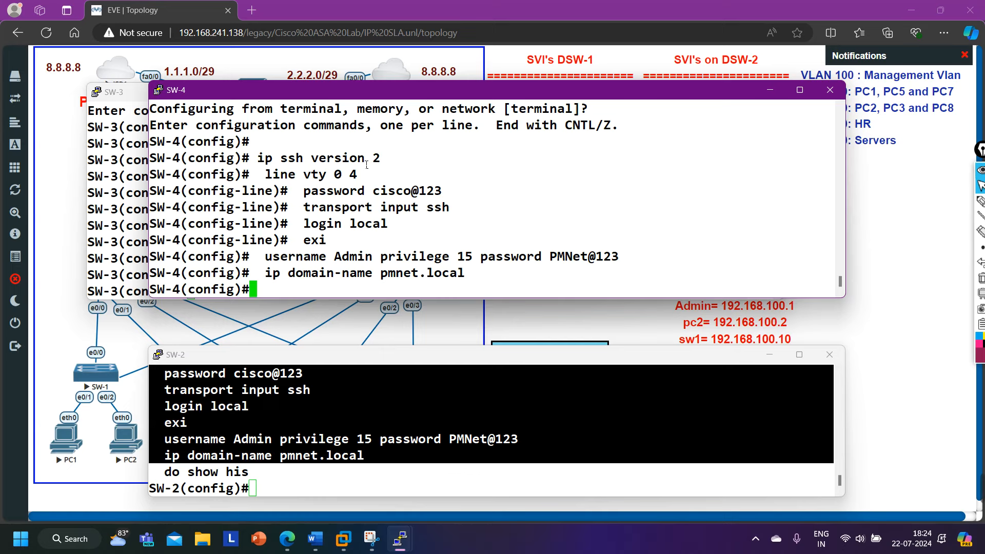
key(Return)
Highlight the vty password and 'transport input ssh' lines in SW-4's output.
scroll(367, 165, up, 2)
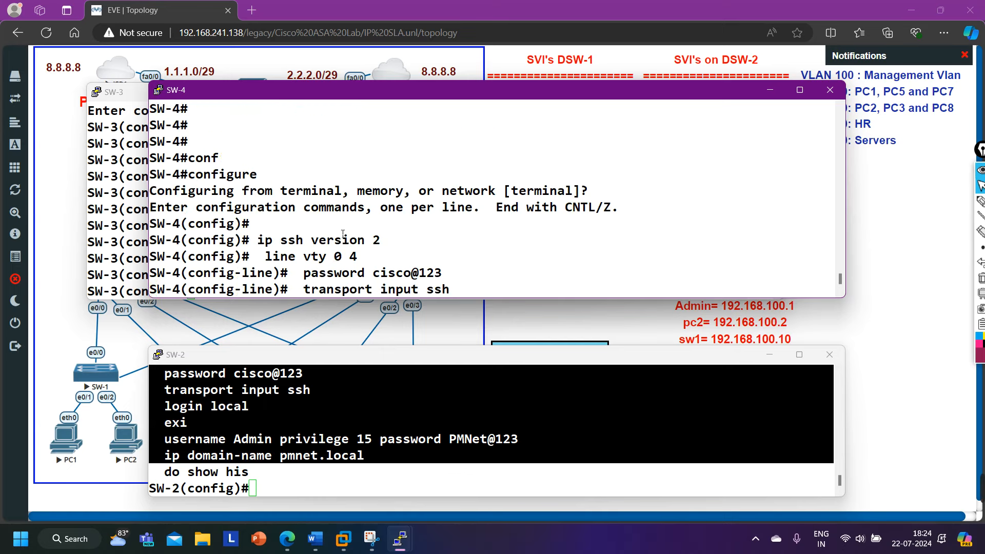
scroll(343, 234, down, 2)
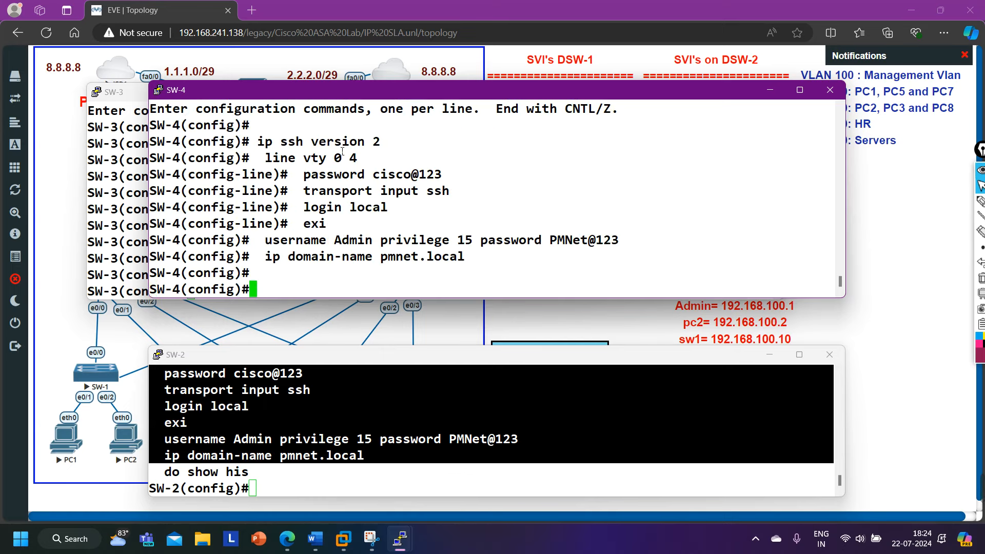
drag(267, 166, 435, 181)
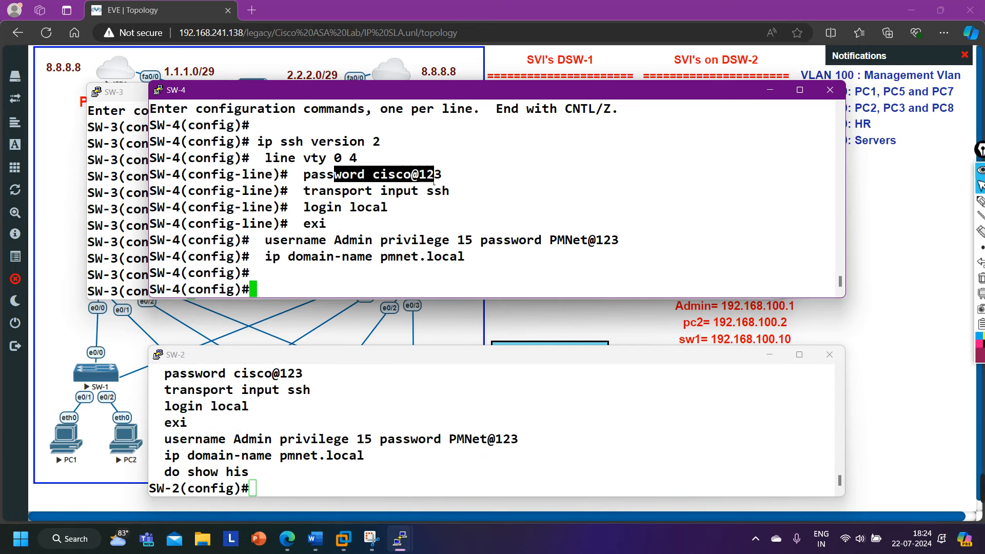
drag(319, 192, 418, 194)
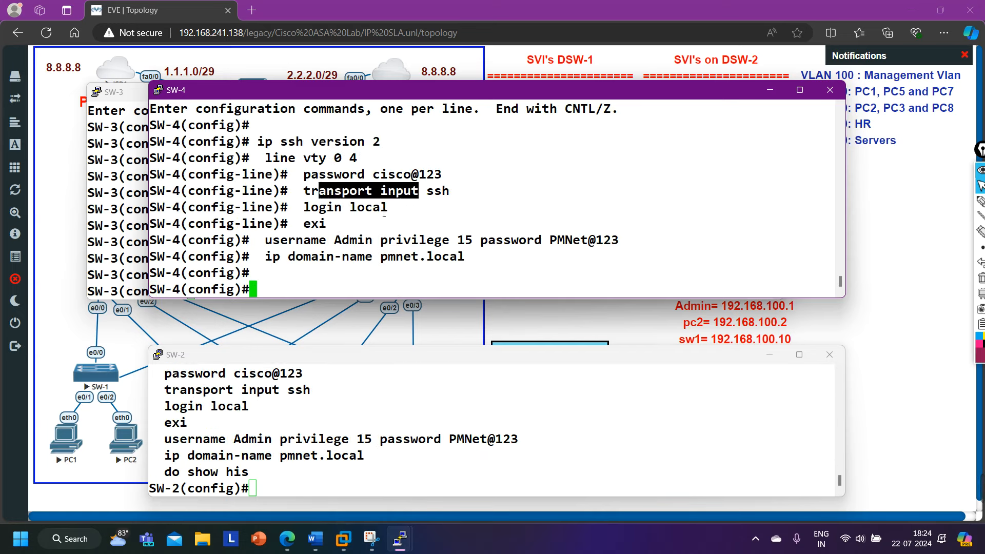
Minimize the SW-4 and SW-3 consoles and set an enable password on SW-2.
click(770, 90)
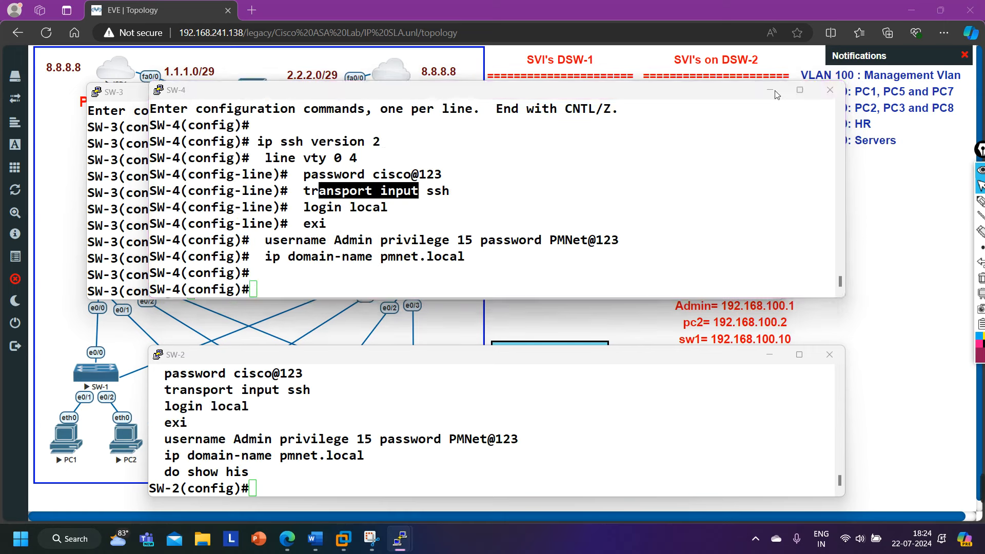
click(709, 93)
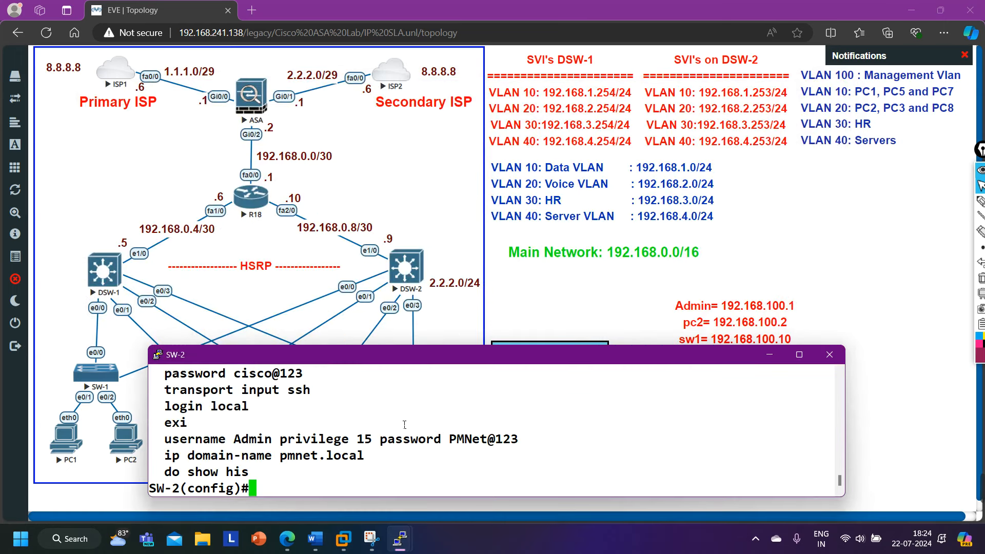
text(ena)
key(Tab)
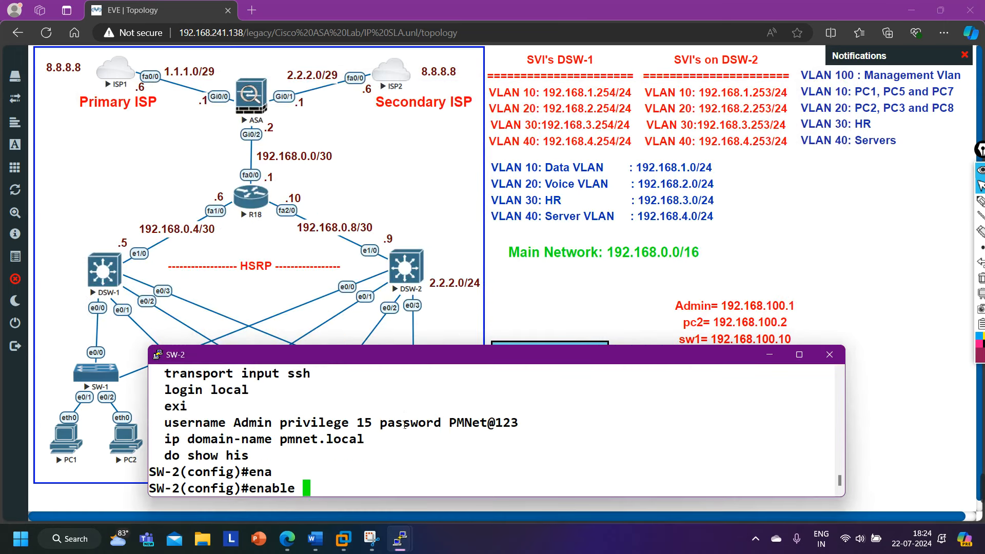
text(pas)
key(Tab)
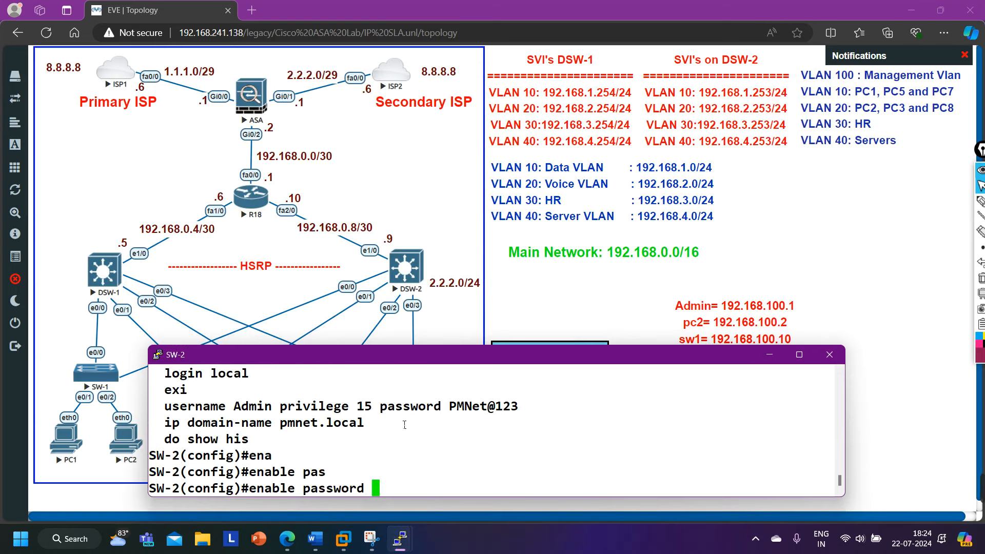
text(cisco@123)
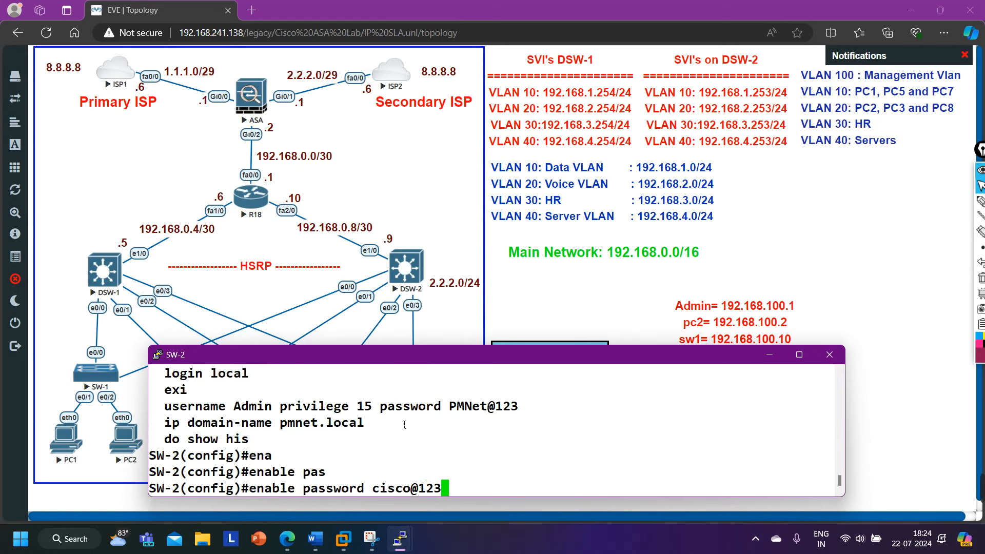
key(Return)
Generate 512-bit RSA keys on SW-2 with 'crypto key generate rsa'.
text(cry)
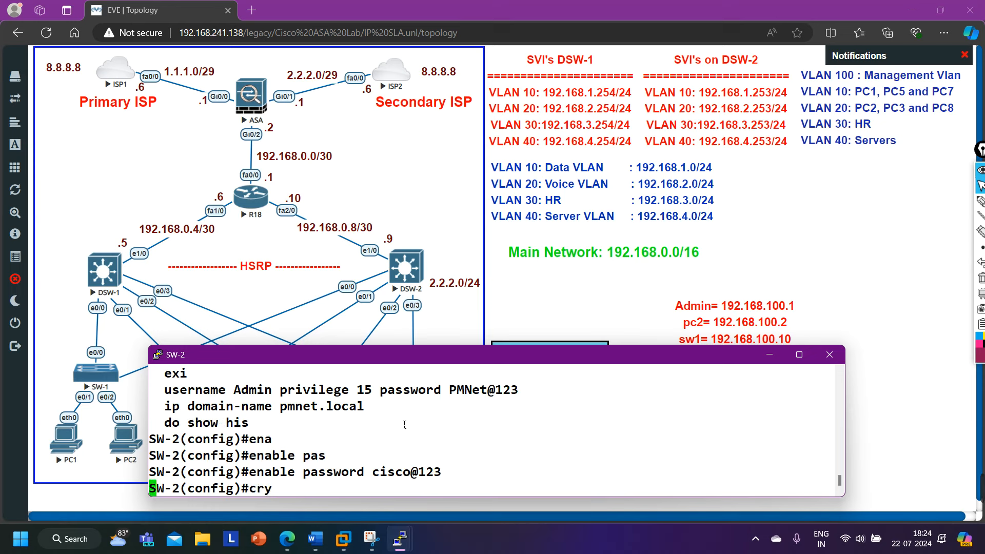
key(Tab)
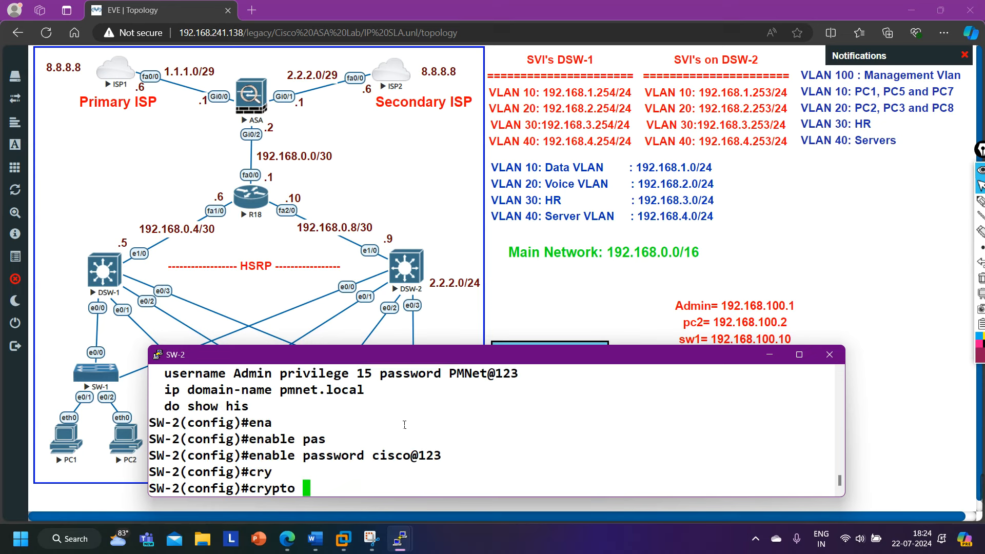
text(ke)
key(Tab)
text(g)
key(Tab)
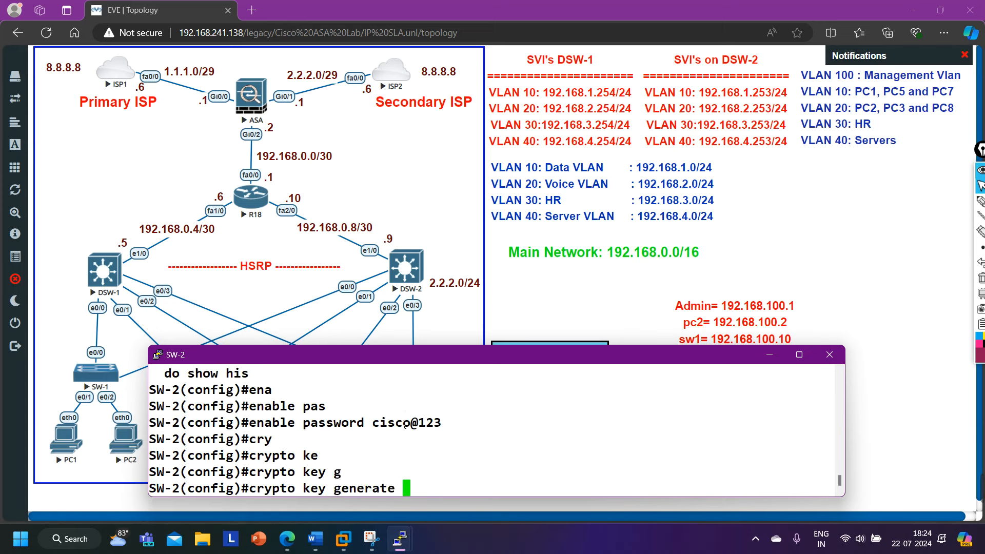
text(r)
key(Tab)
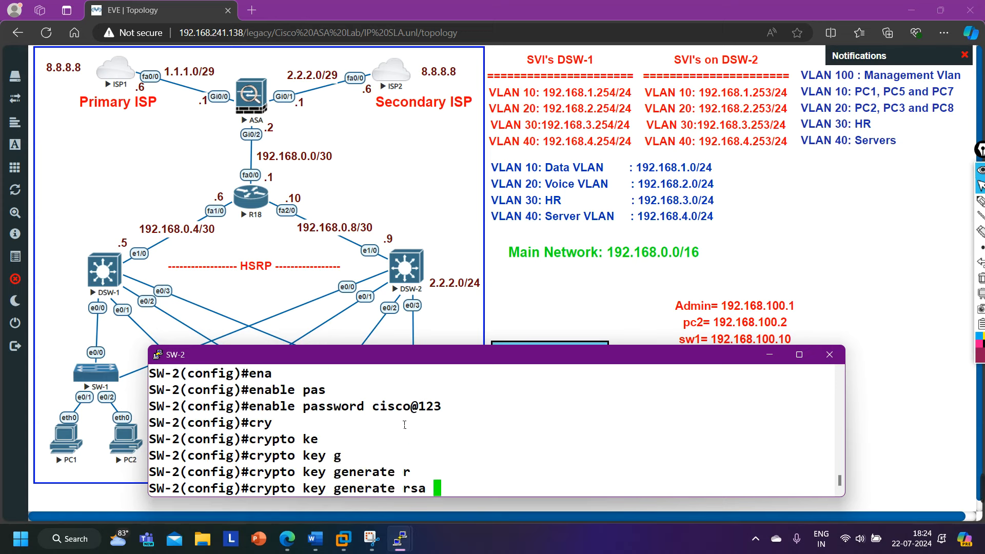
key(Return)
key(Return)
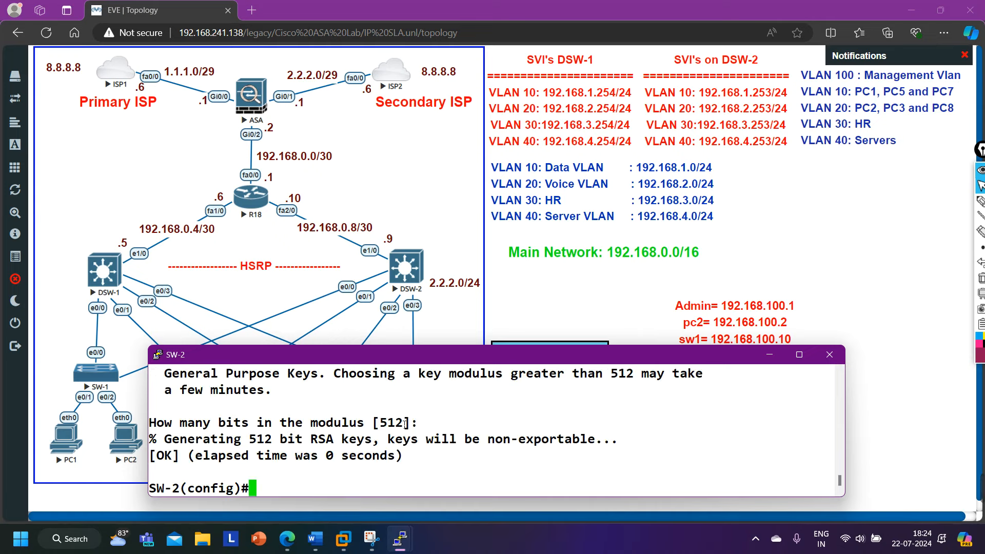
Exit configuration mode, save SW-2's configuration with wr, and minimize its console.
key(Return)
key(Return)
key(ctrl+z)
key(Return)
key(Return)
text(wr)
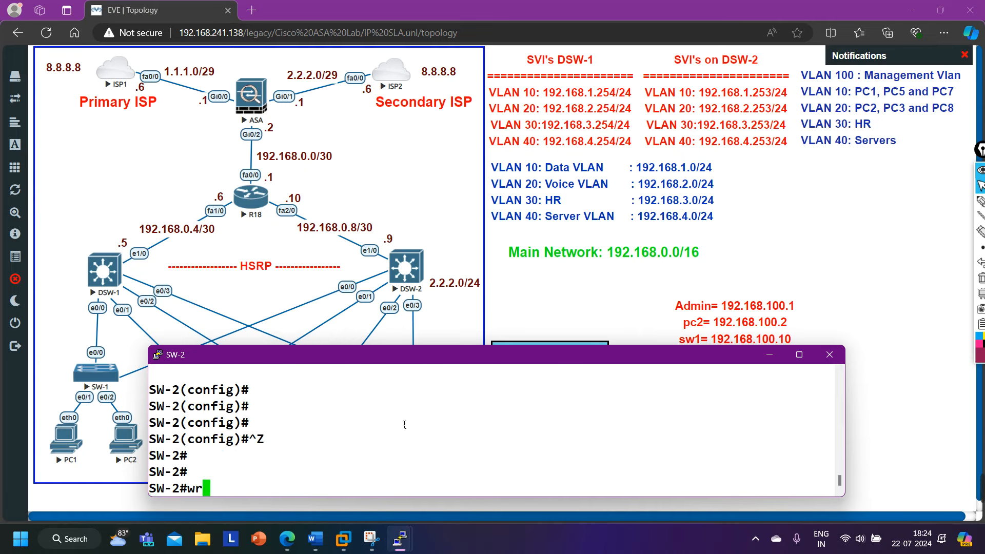
key(Return)
key(Return)
key(Return)
key(Return)
key(Return)
key(Return)
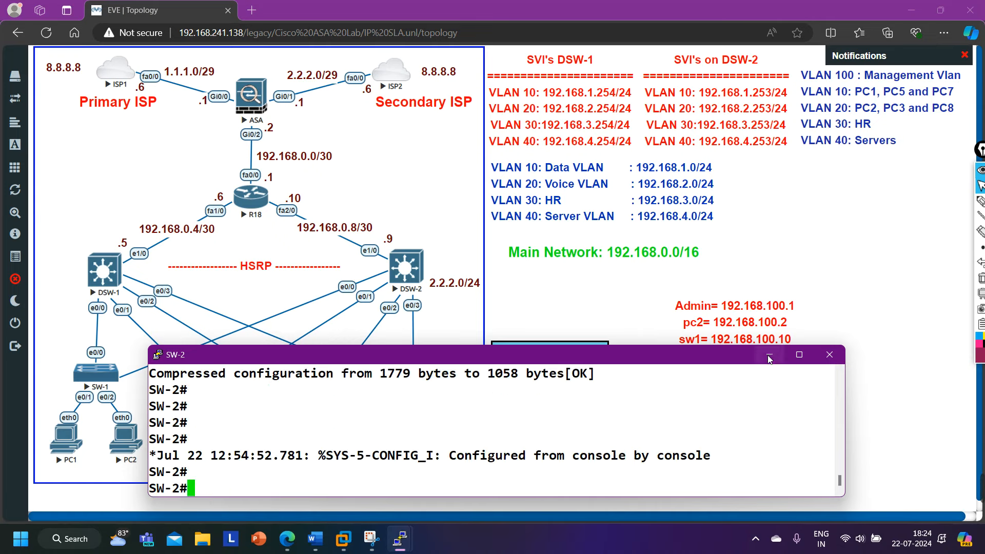
click(770, 359)
Save SW-1's configuration with wr and minimize its console.
mouse_move(400, 539)
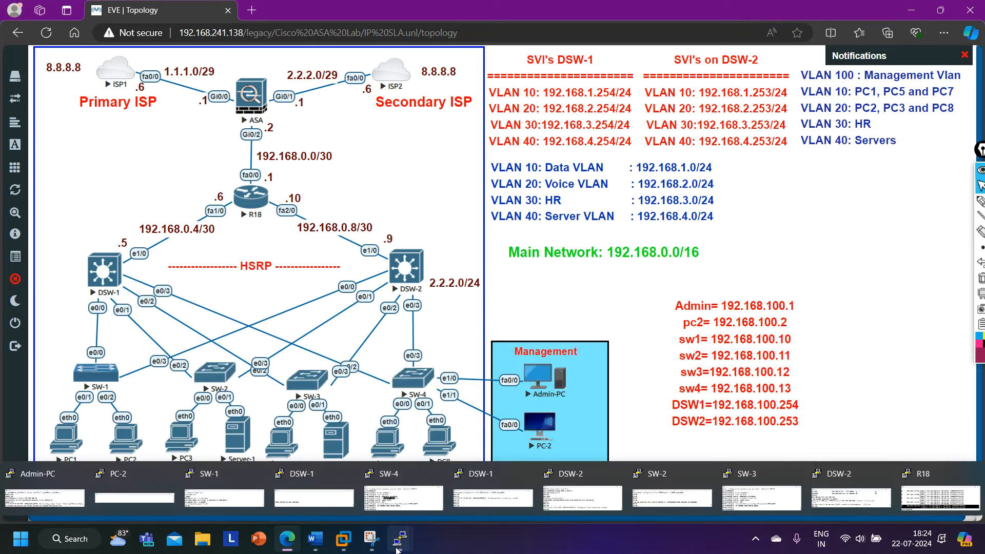
click(233, 508)
text(wr)
key(Return)
key(Return)
key(Return)
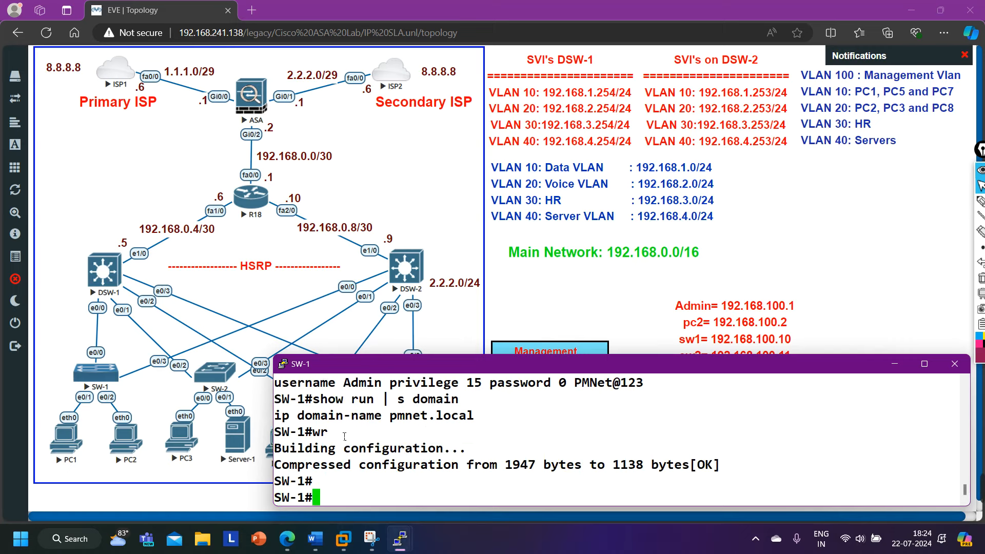
click(401, 539)
Set an enable password on SW-3.
mouse_move(400, 539)
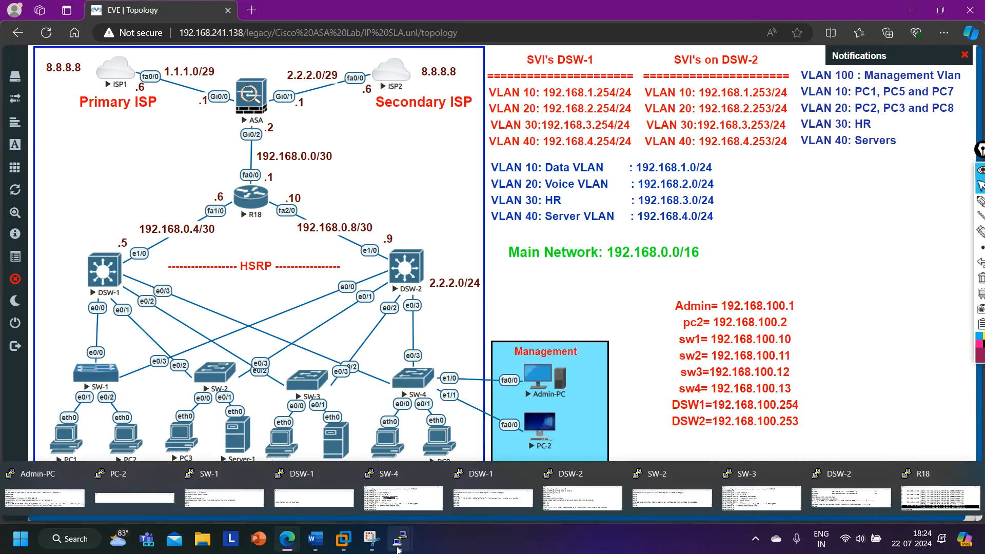
click(762, 497)
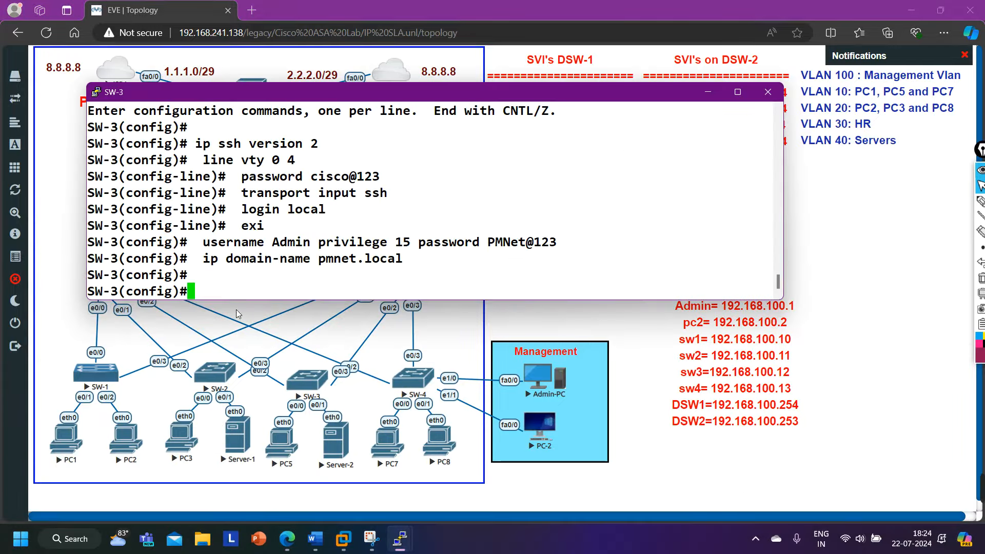
text(ena)
key(Tab)
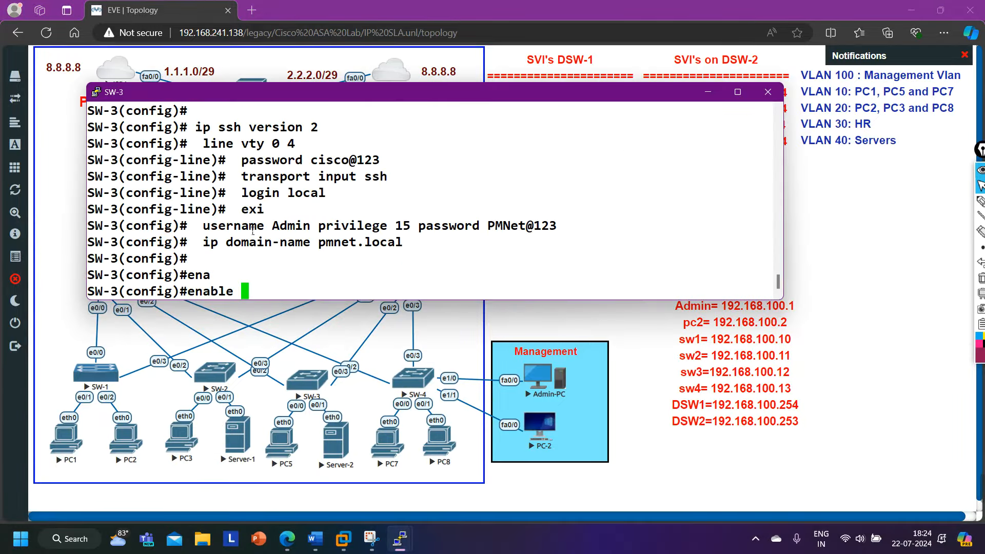
text(pas)
key(Tab)
text(cis)
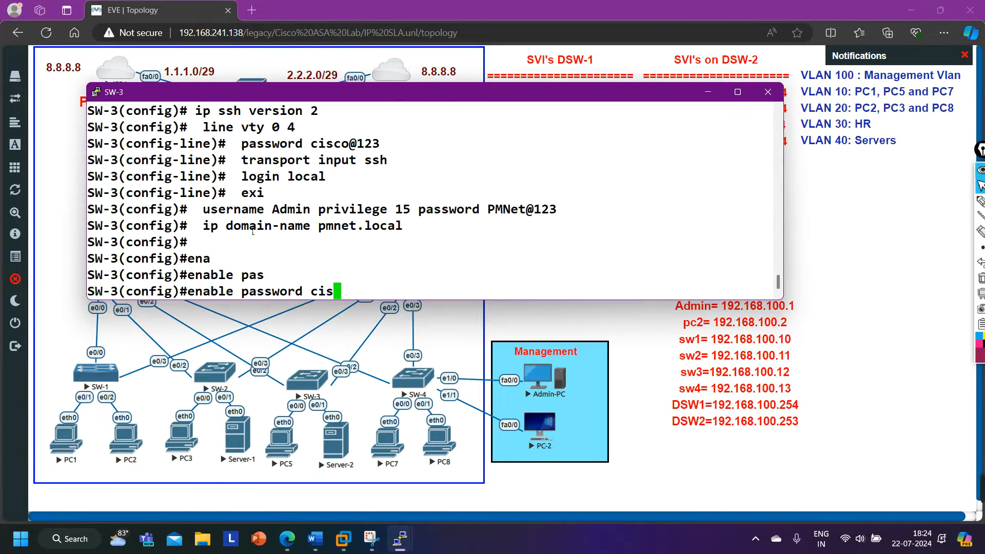
text(co@123)
key(Return)
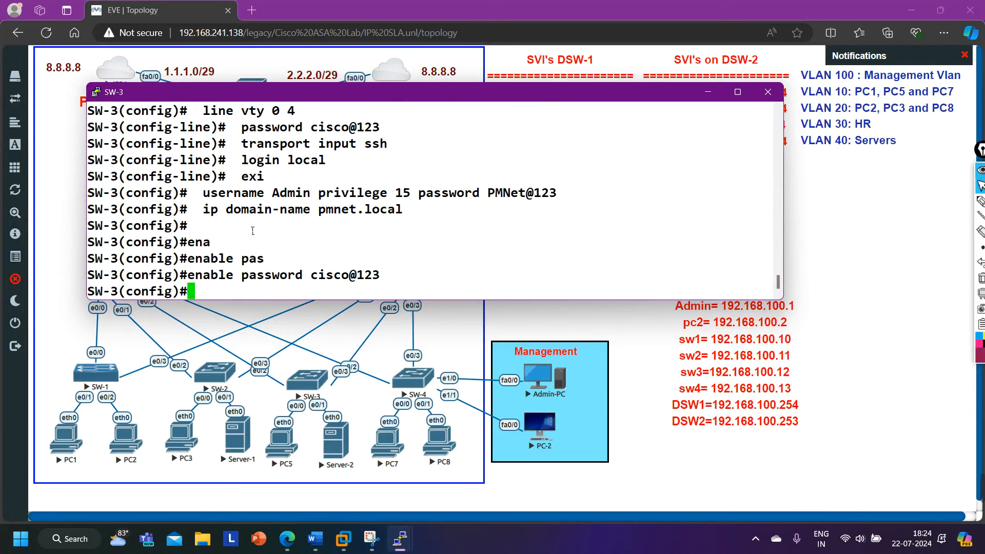
Generate RSA keys on SW-3 with 'crypto key generate rsa'.
text(cry)
key(Tab)
text(key)
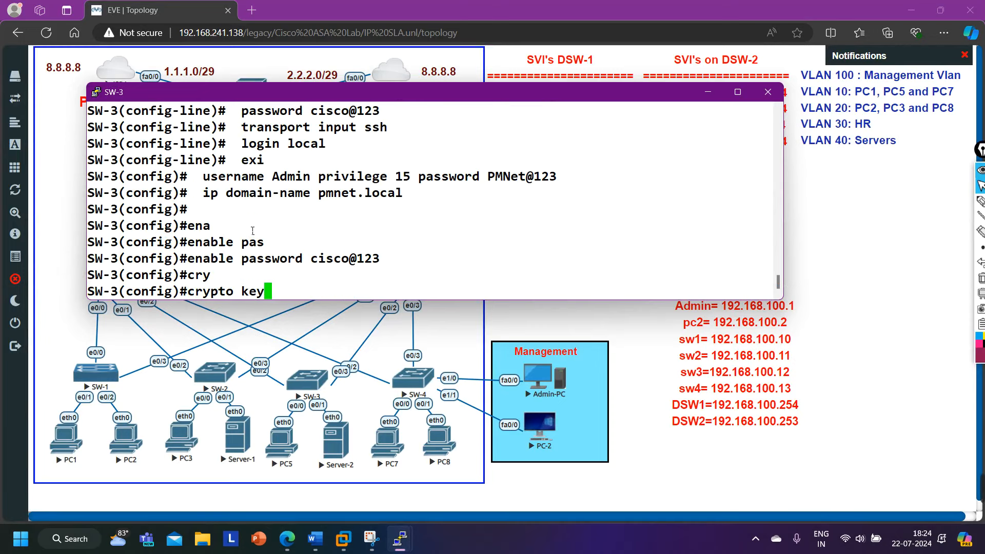
text( g)
key(Tab)
text(r)
key(Tab)
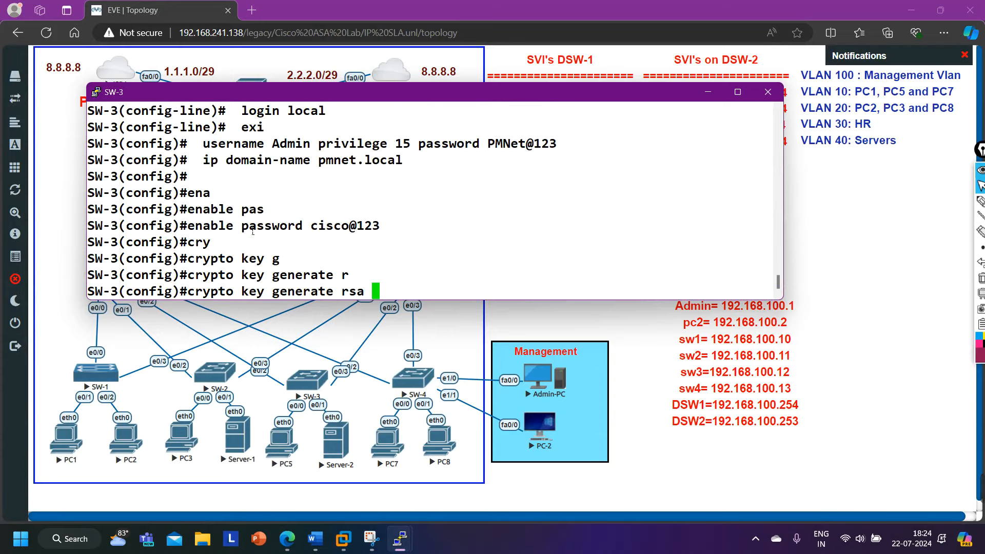
key(Return)
key(Return)
key(Return)
key(Return)
key(Return)
key(Return)
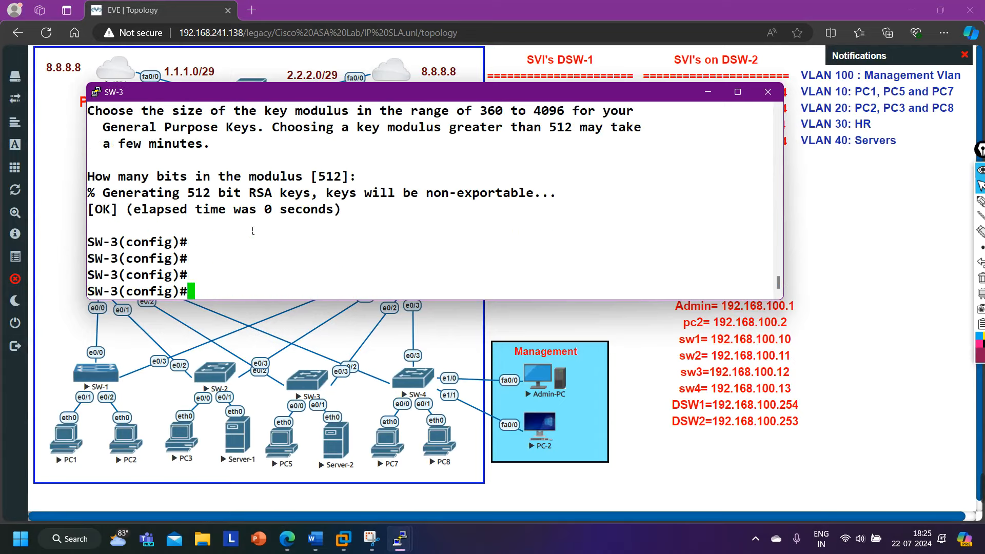
Exit configuration mode, save SW-3's configuration with wr, and minimize its console.
key(ctrl+z)
key(Return)
key(Return)
text(wr)
key(Return)
key(Return)
key(Return)
key(Return)
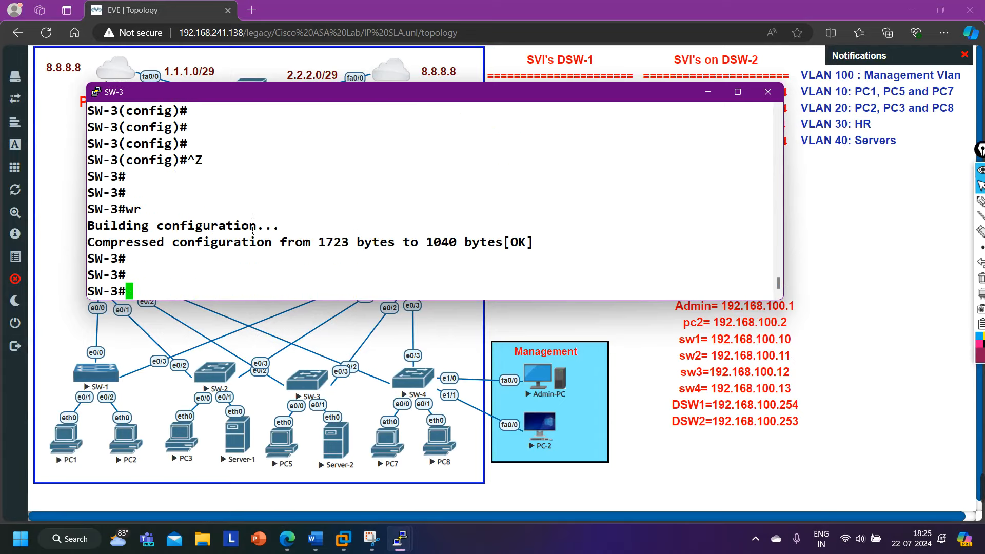
click(708, 91)
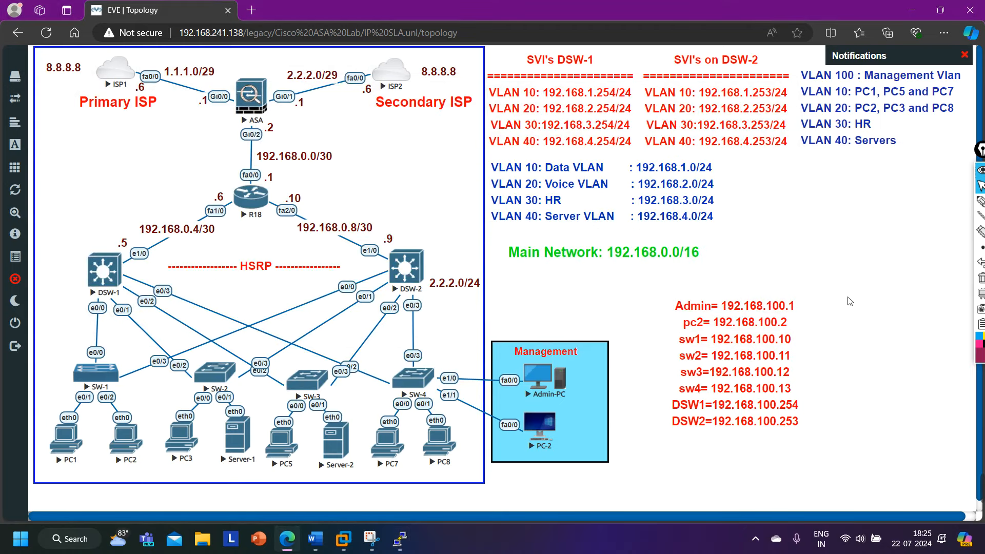
mouse_move(406, 548)
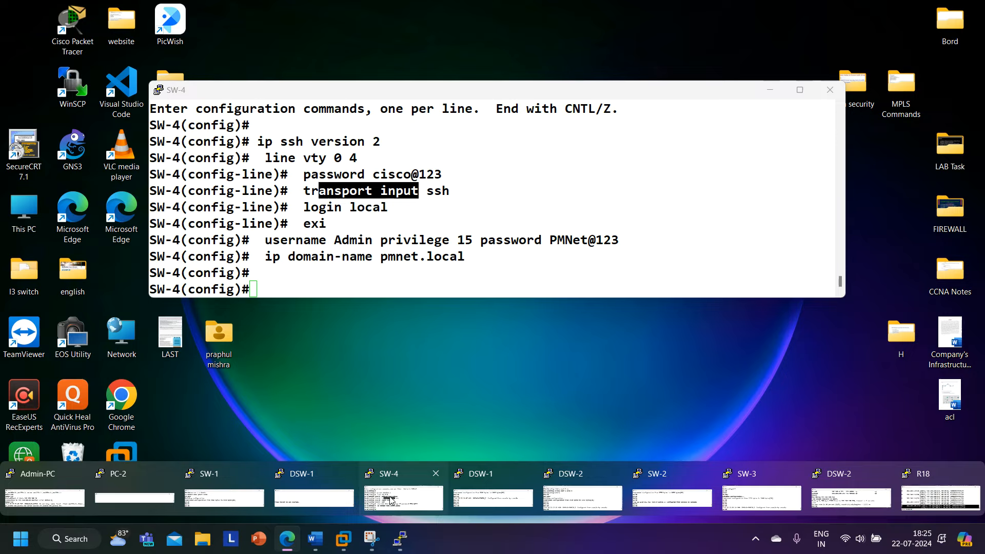
Bring up the SW-4 console, move it lower, and set an enable password.
click(392, 500)
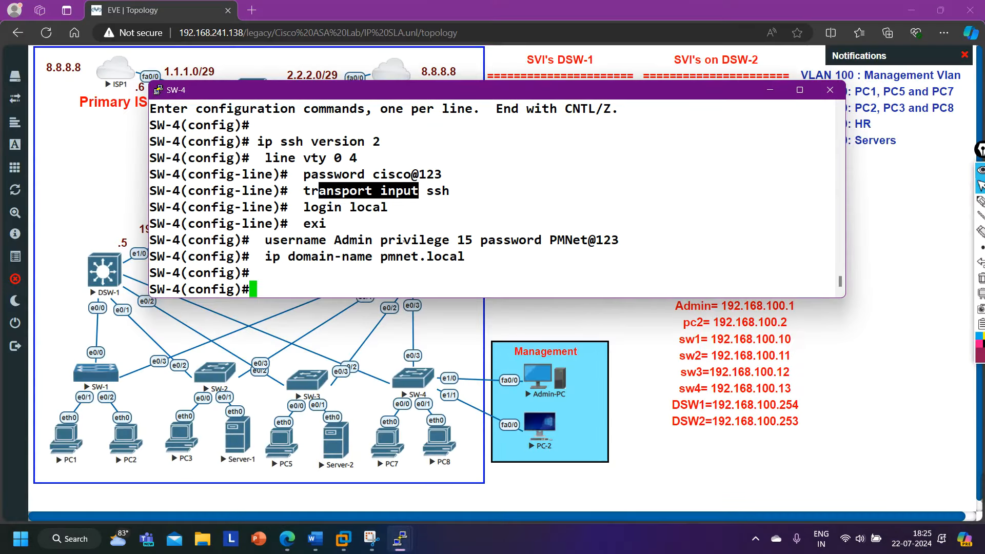
drag(421, 95, 433, 272)
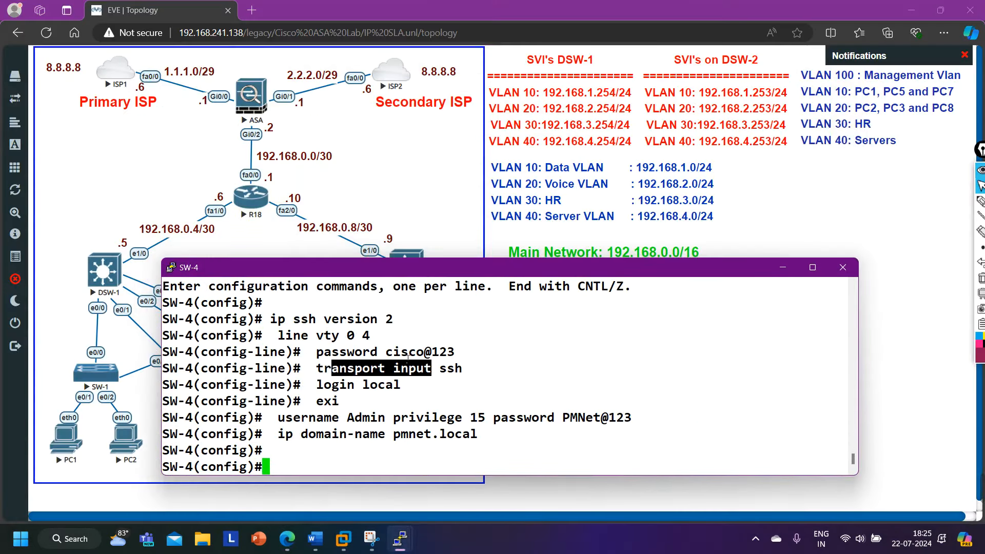
text(ena)
key(Tab)
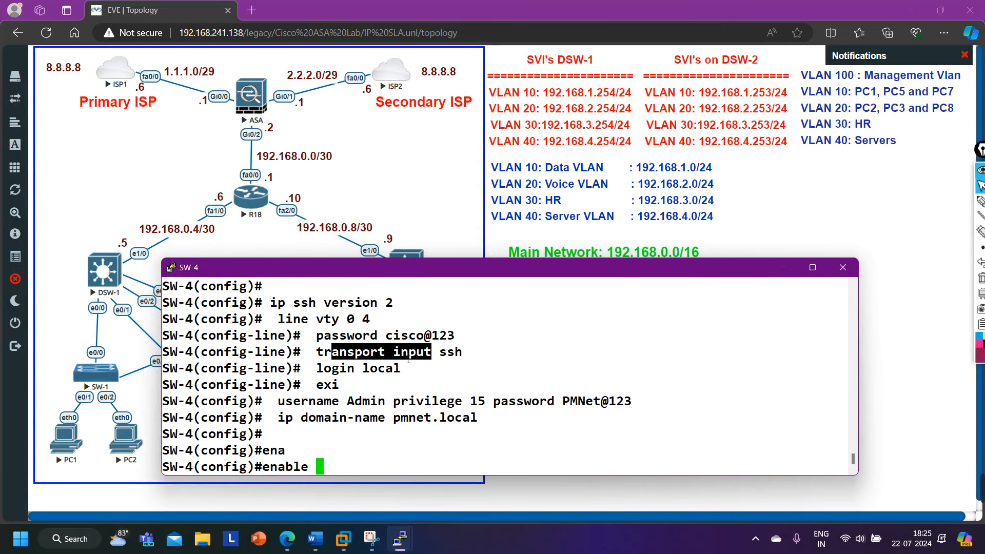
text(pas)
key(Tab)
text(c)
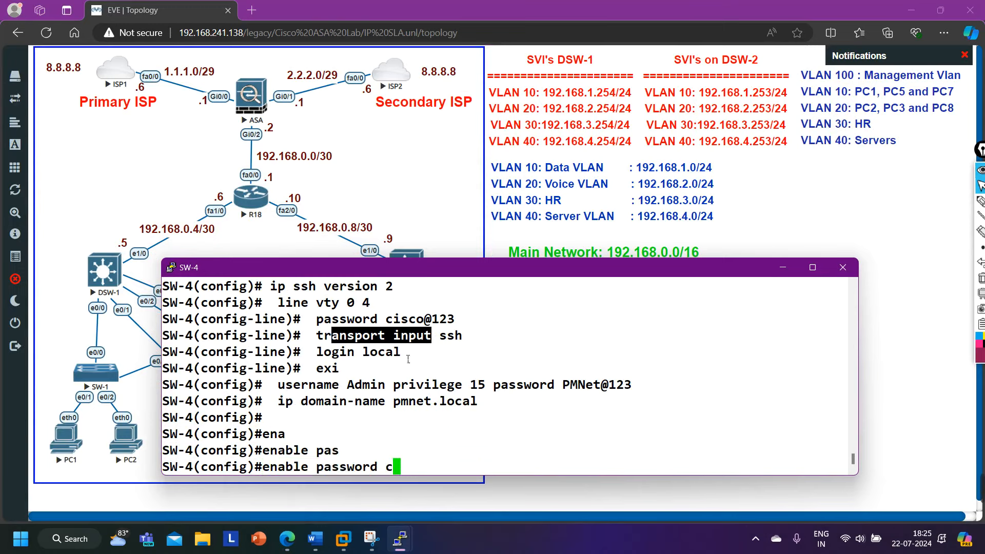
text(isco@123)
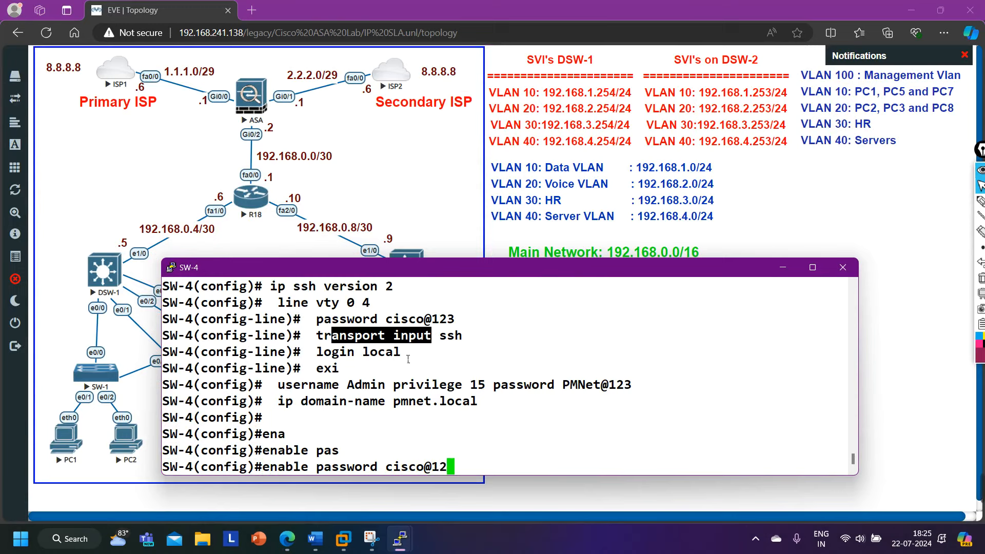
key(Return)
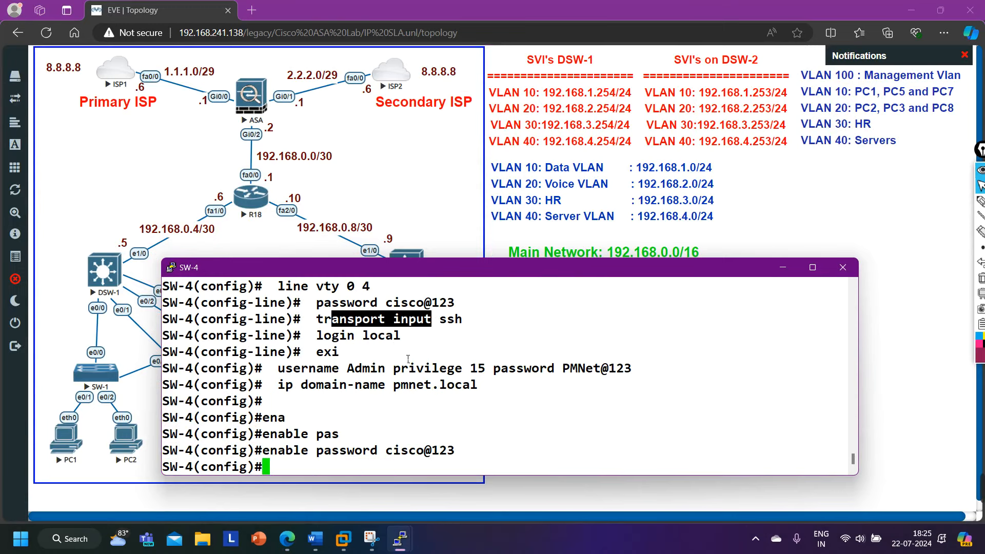
Generate 512-bit RSA keys on SW-4 with 'crypto key generate rsa'.
text(cry)
key(Tab)
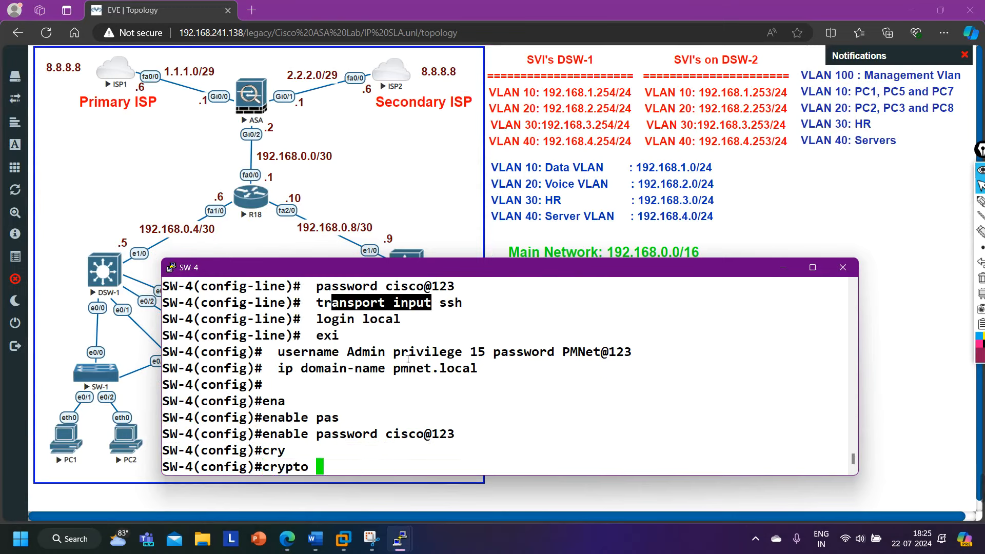
text(ke)
key(Tab)
text(g)
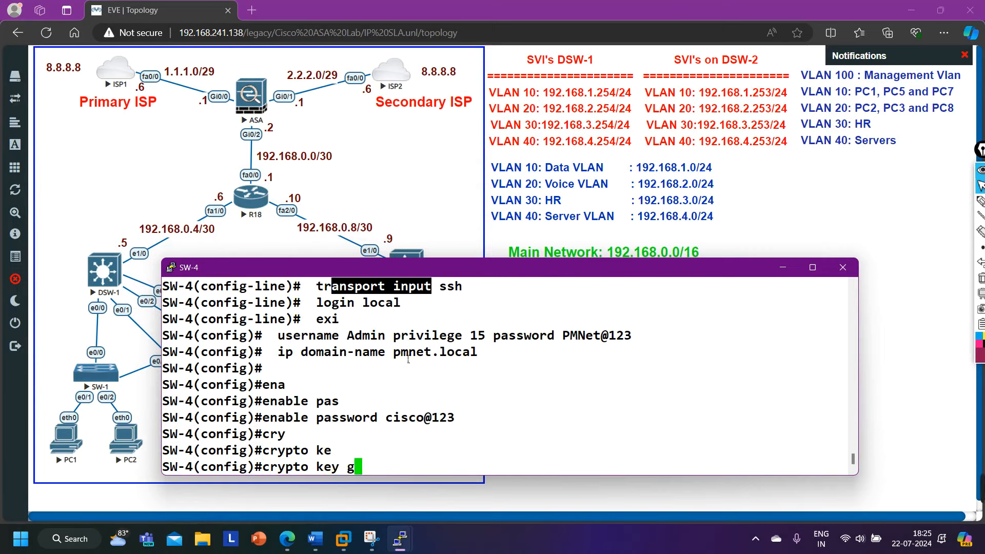
text(e)
key(Tab)
text(r)
key(Tab)
key(Return)
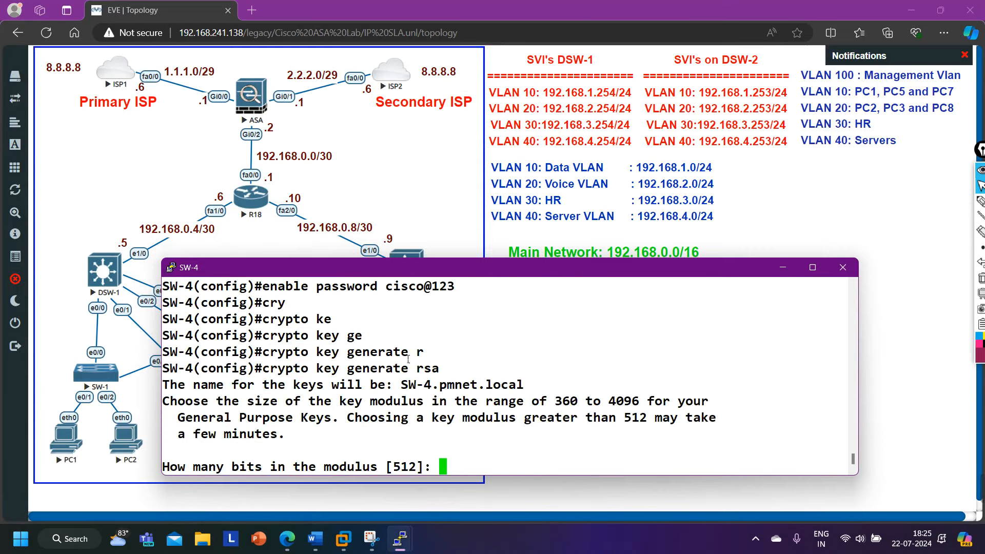
key(Return)
Exit configuration mode and save SW-4's configuration with wr.
key(Return)
key(Return)
key(Return)
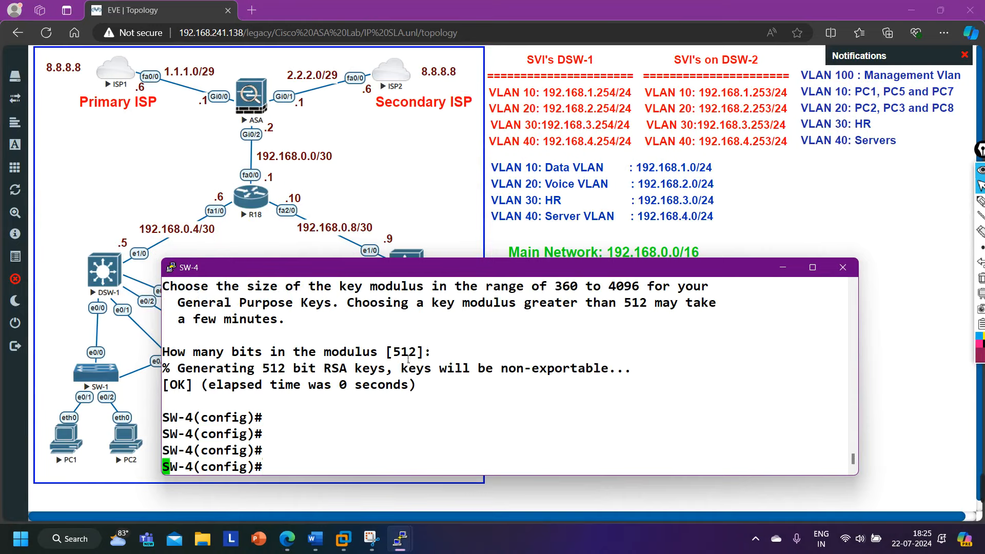
key(Return)
key(ctrl+z)
key(Return)
key(Return)
text(wr)
key(Return)
key(Return)
key(Return)
key(Return)
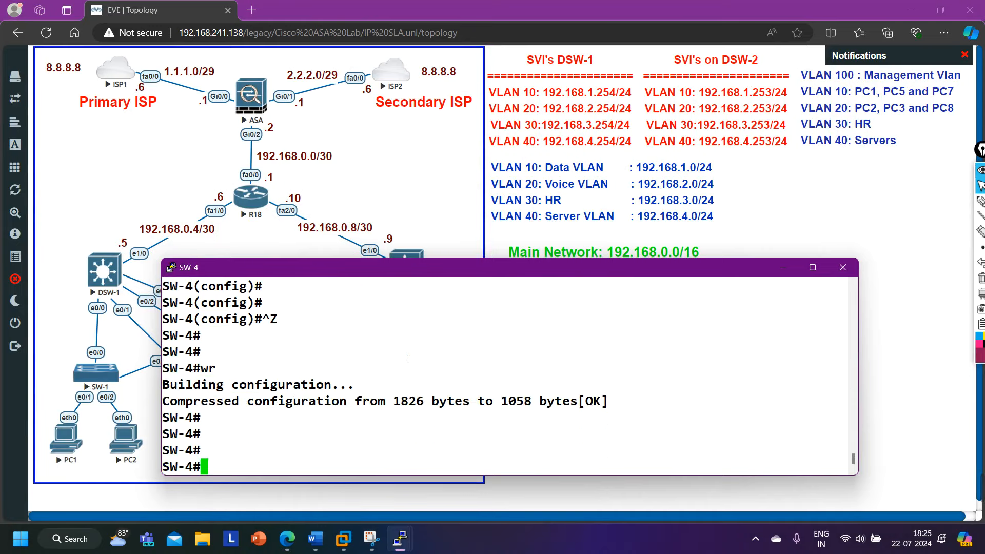
key(Return)
Close the SW-4 and SW-1 PuTTY console sessions, confirming each with OK.
click(843, 268)
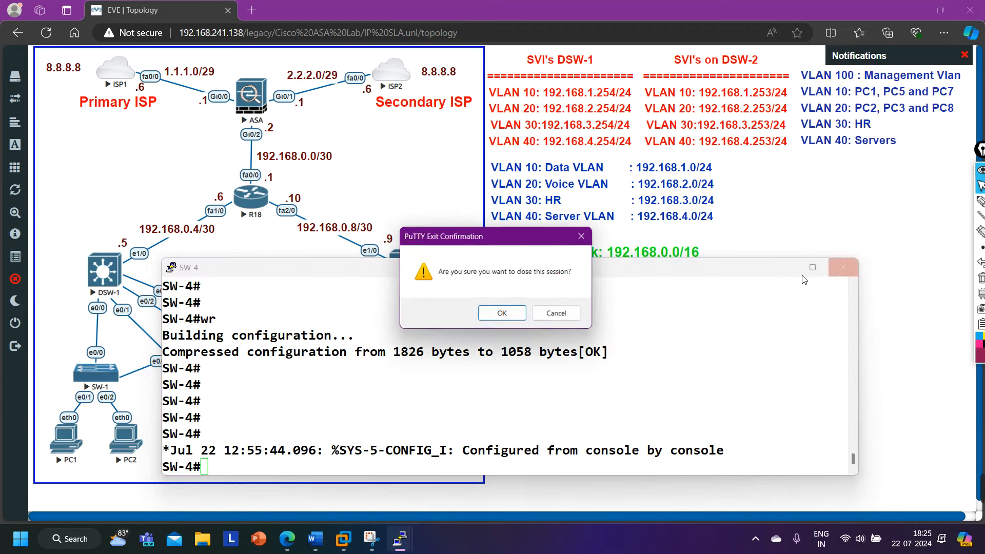
click(522, 320)
mouse_move(399, 545)
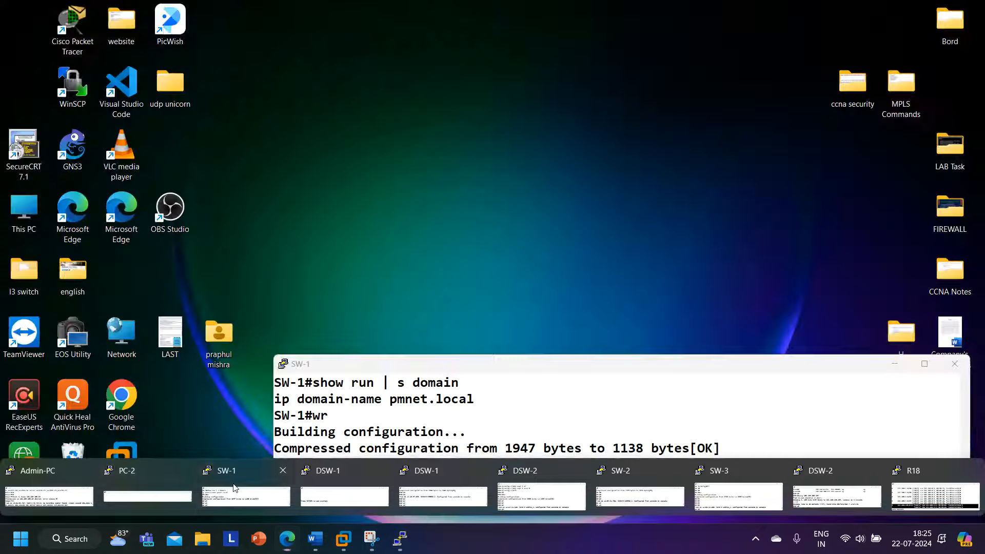
click(247, 493)
click(955, 364)
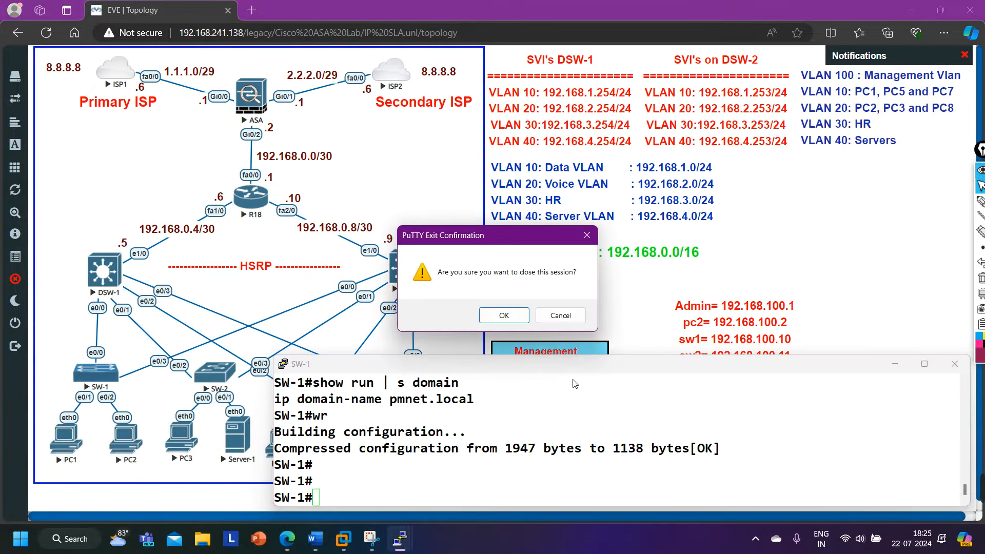
click(504, 316)
Close the SW-2 and SW-3 console sessions, leaving the PC, DSW and R18 consoles open.
mouse_move(400, 539)
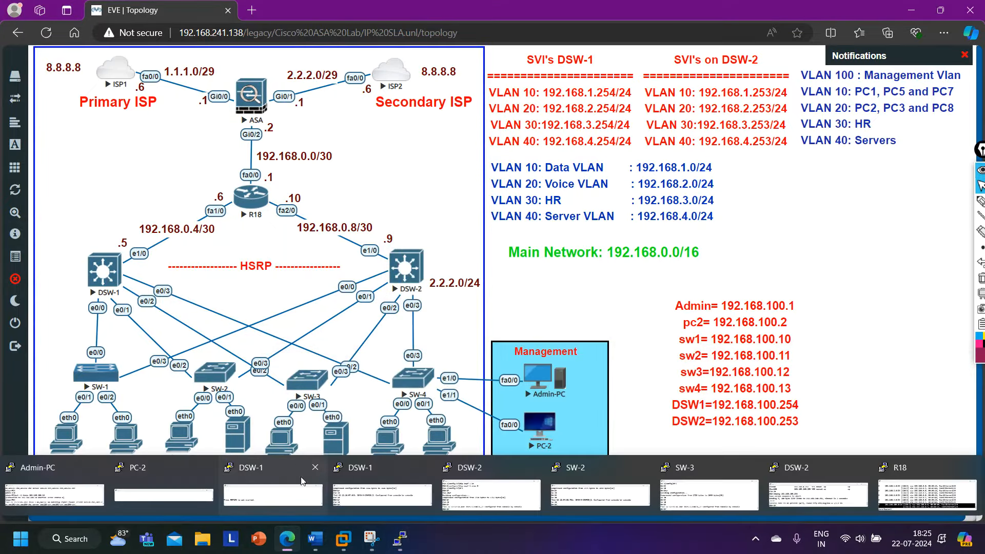
click(607, 489)
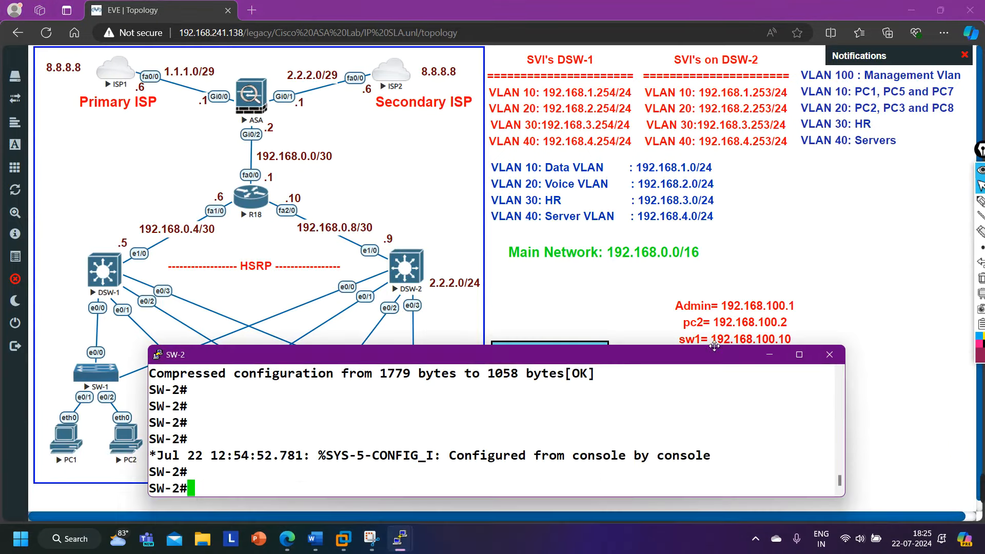
click(829, 354)
click(504, 315)
mouse_move(398, 545)
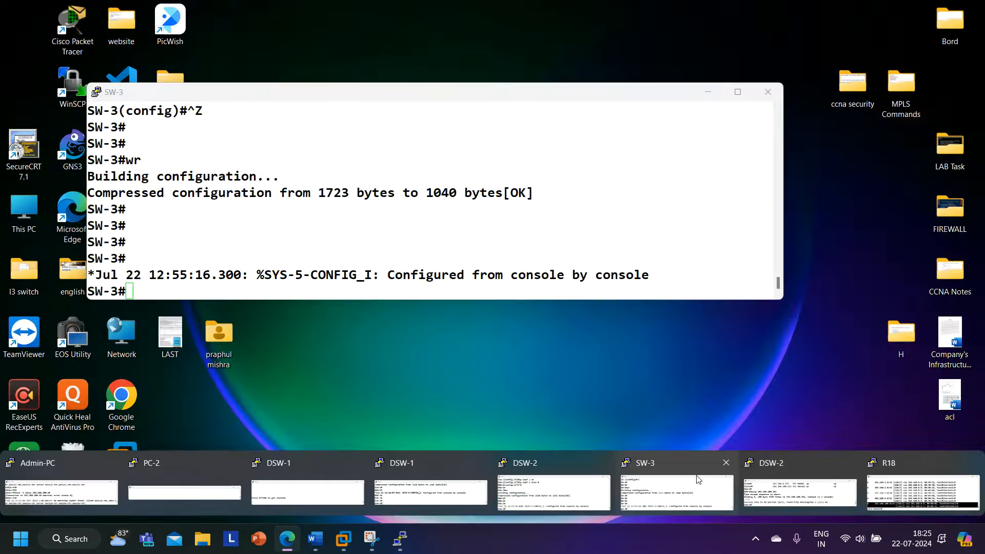
click(677, 492)
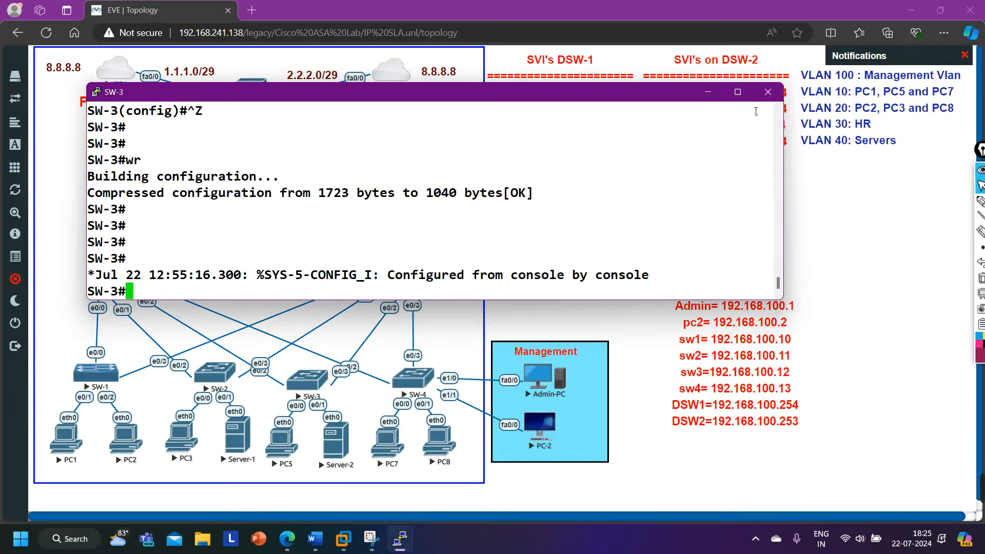
click(768, 94)
click(503, 315)
mouse_move(405, 545)
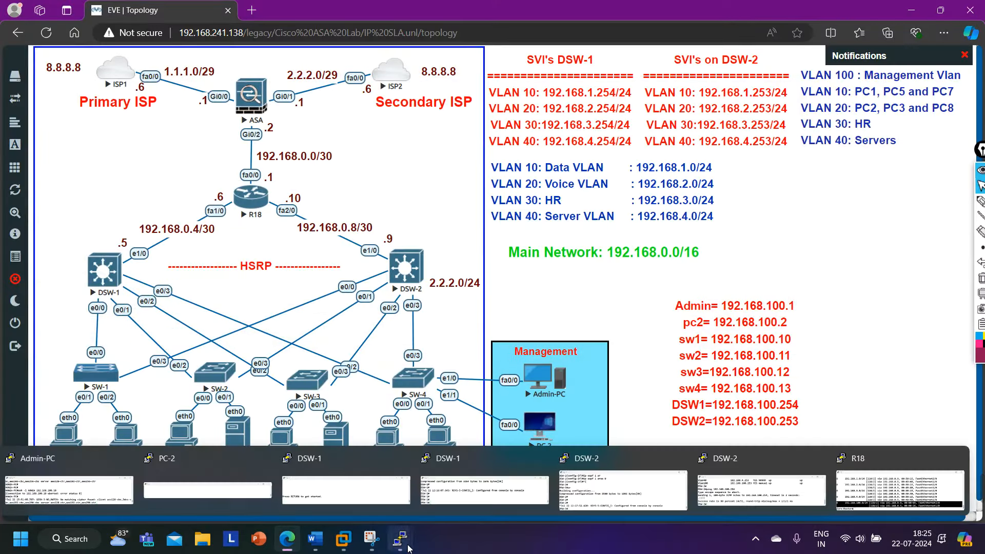
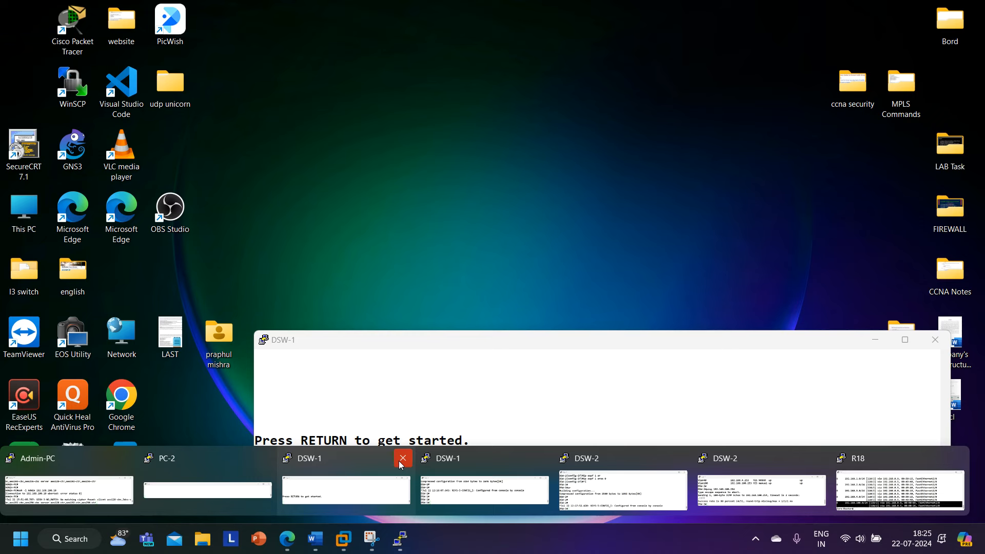
Close the duplicate DSW-1 and DSW-2 PuTTY consoles, confirming each exit with OK.
click(402, 464)
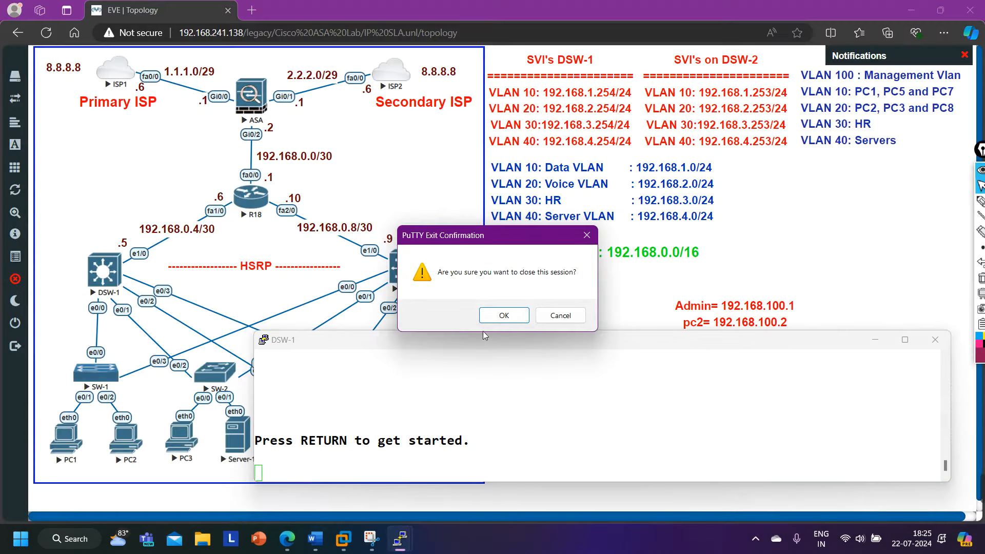
click(504, 315)
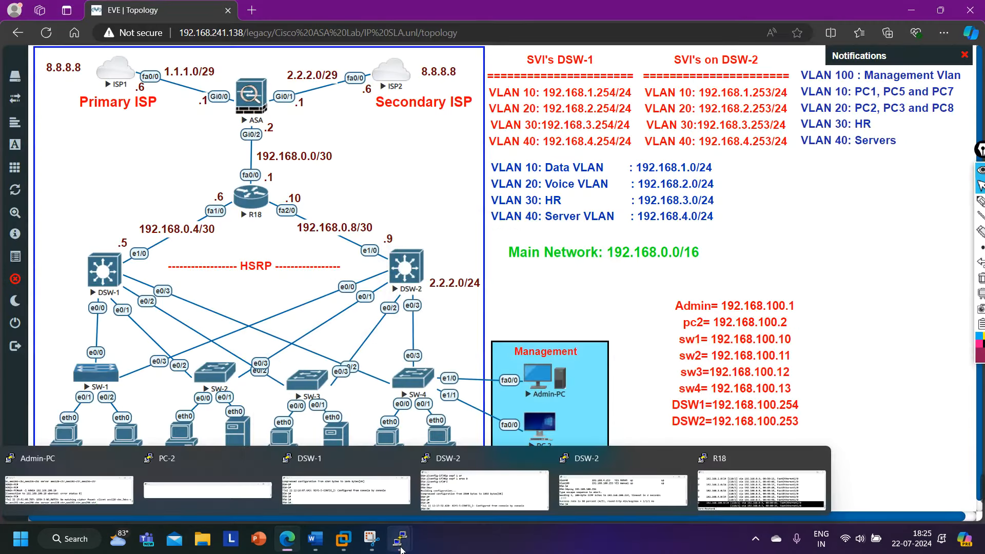
click(623, 487)
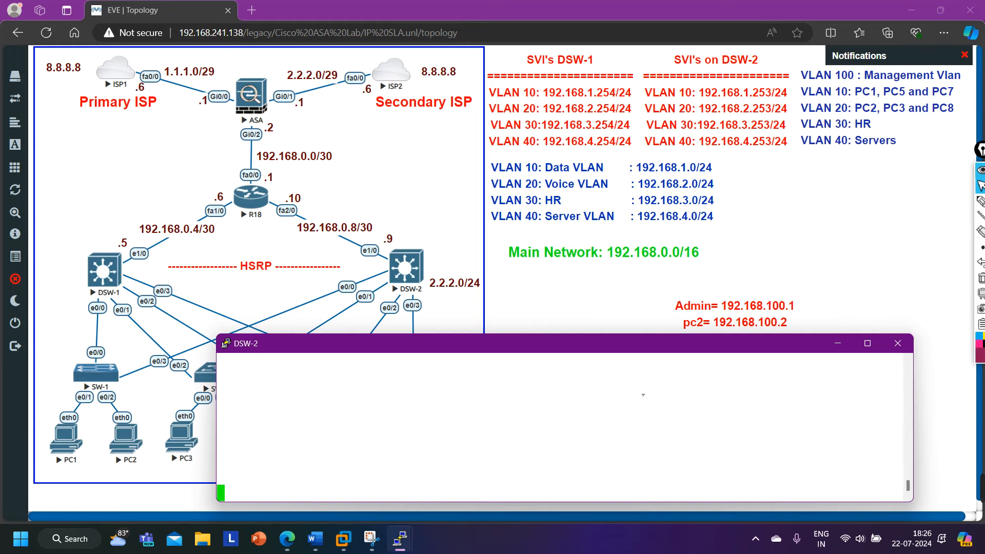
click(897, 344)
click(504, 316)
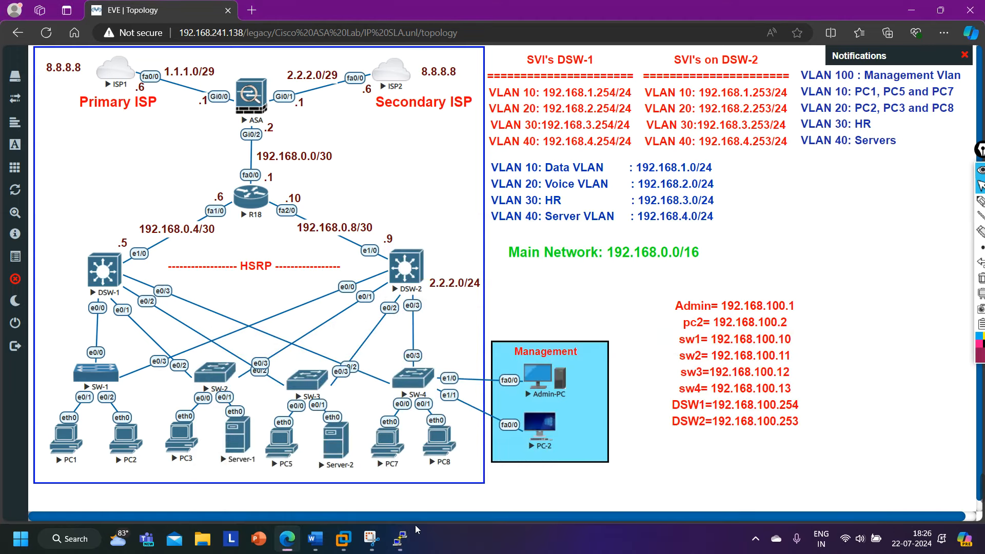
mouse_move(401, 539)
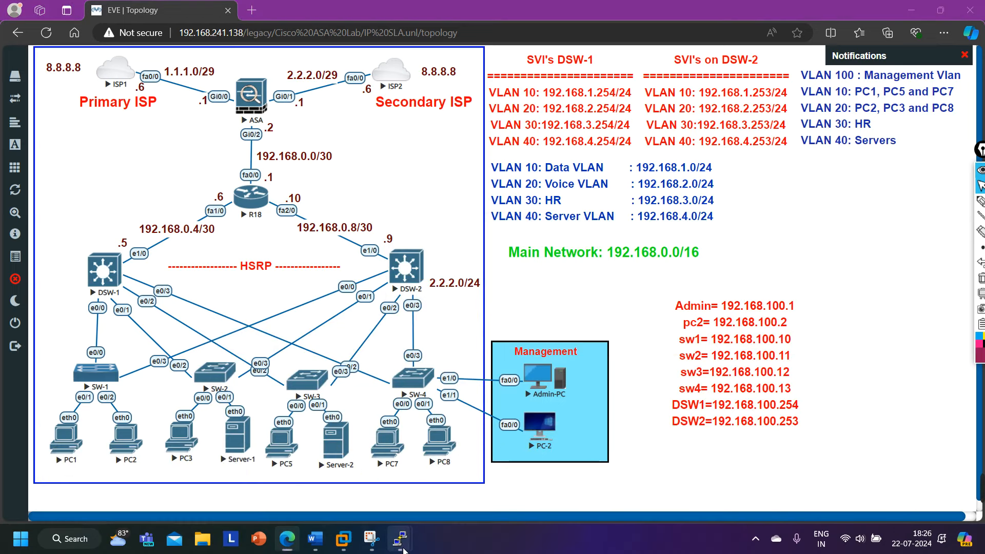
On the DSW-1 console, enter global configuration mode and set ip ssh version 2.
click(409, 489)
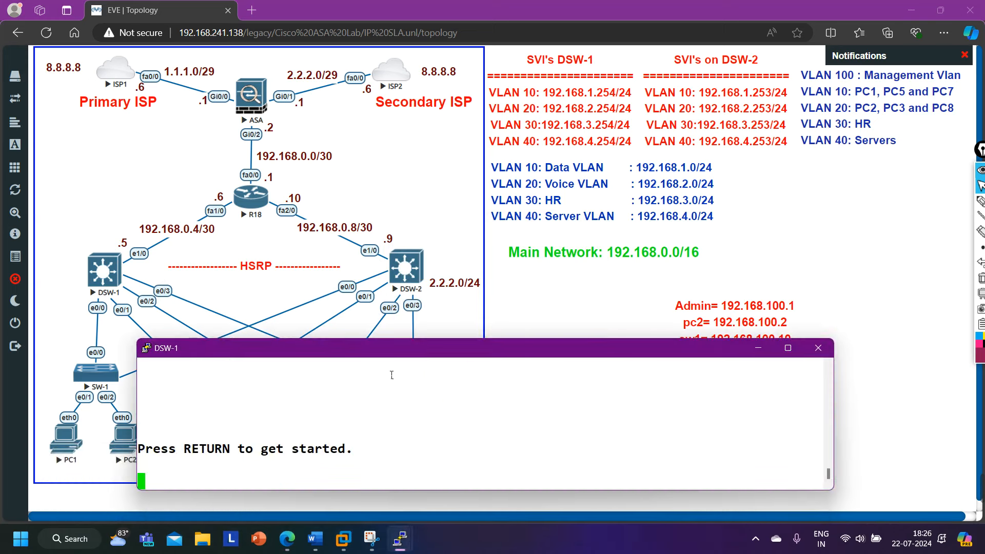
drag(402, 354, 436, 380)
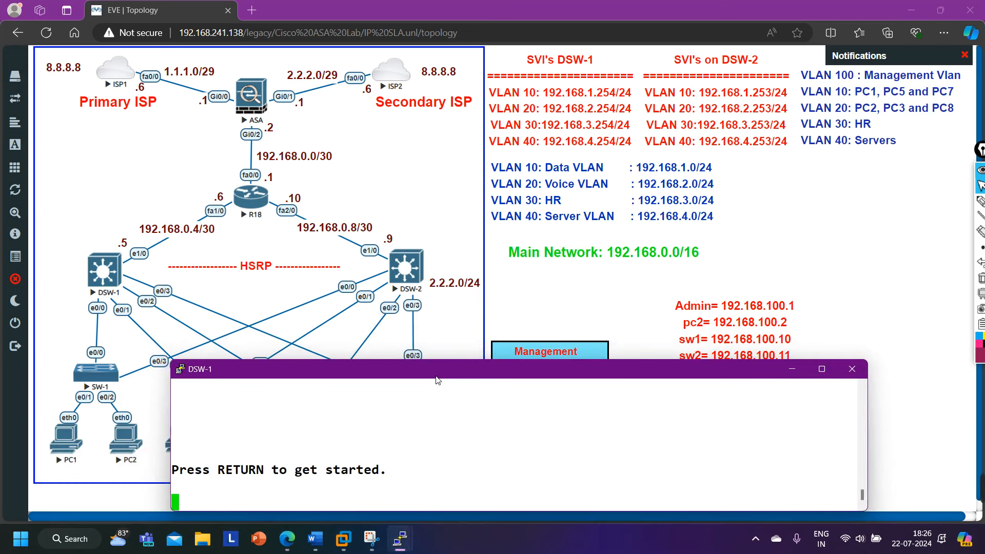
key(Return)
key(Return)
key(Return)
key(Return)
key(Return)
key(Return)
key(Return)
text(en)
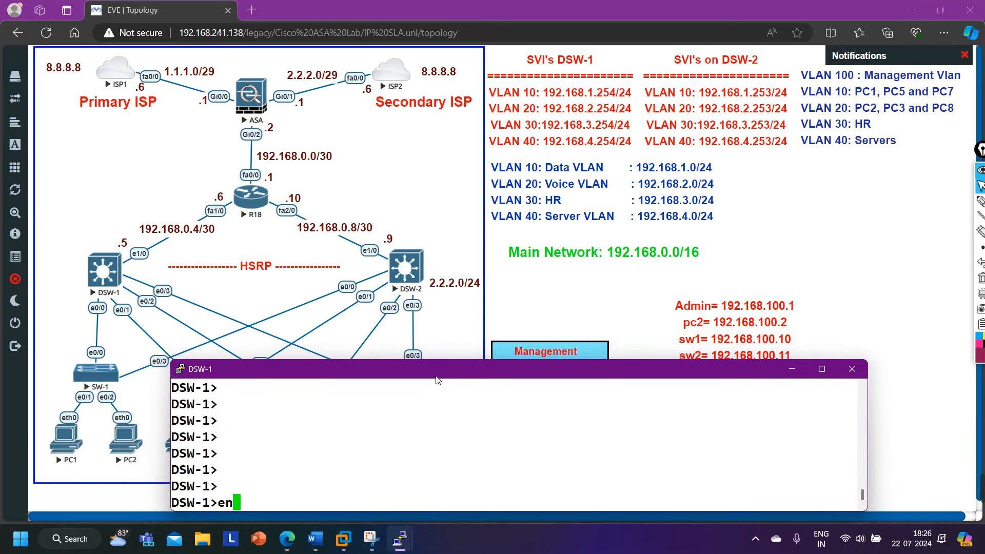
key(Return)
key(Return)
text(conf)
key(Tab)
key(Return)
key(Return)
key(Return)
key(Return)
key(Return)
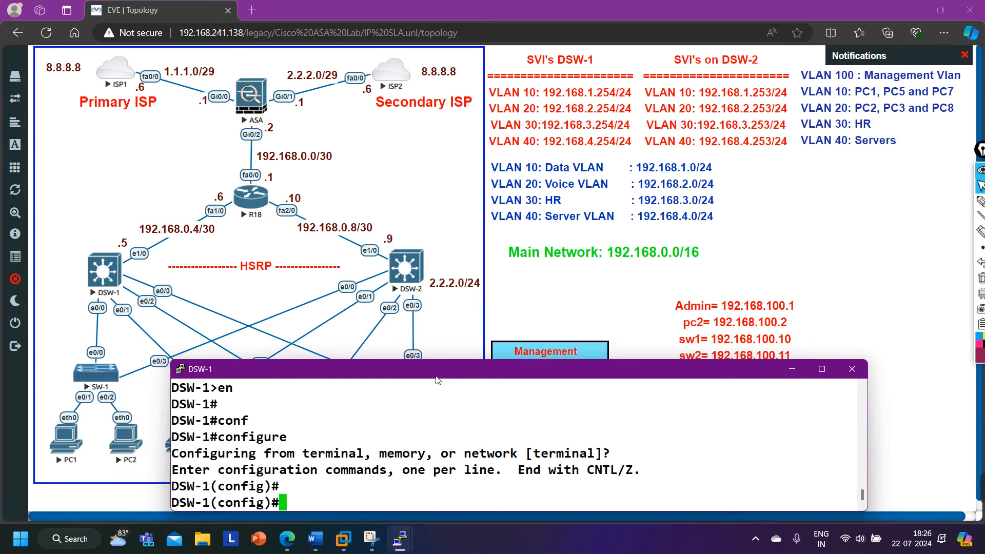
key(Return)
key(Return)
key(Return)
key(Return)
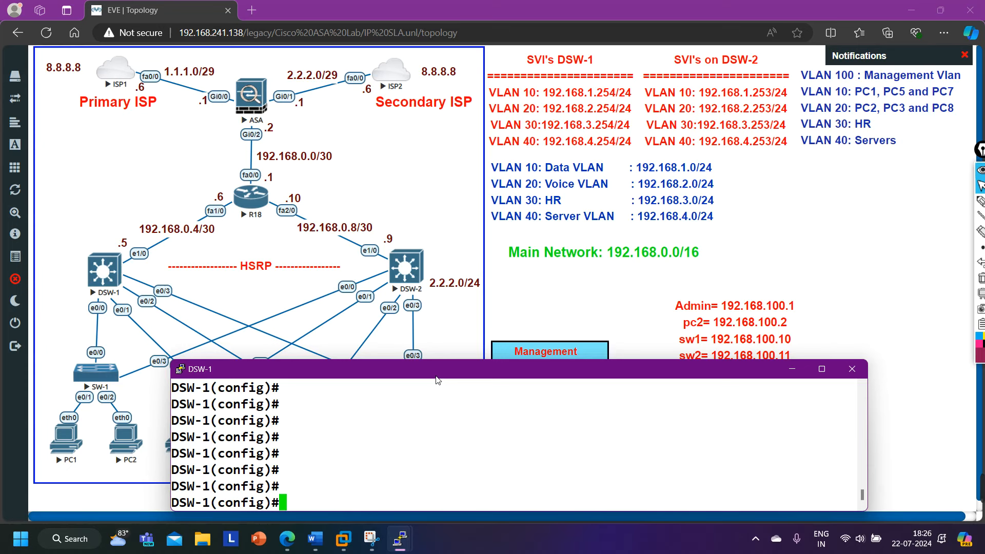
text(ip sh)
key(Tab)
text(s)
key(Tab)
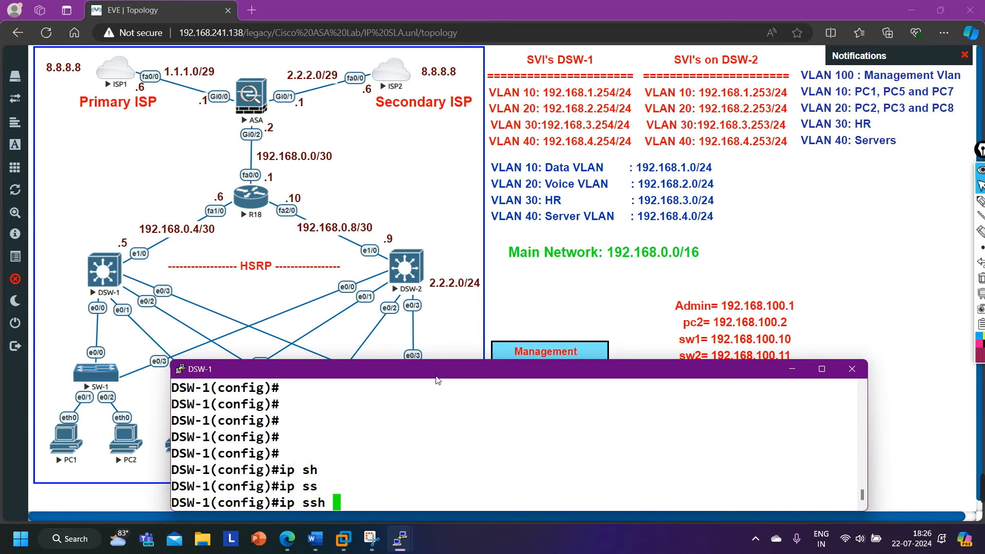
text(ver)
key(Tab)
text(2)
key(Return)
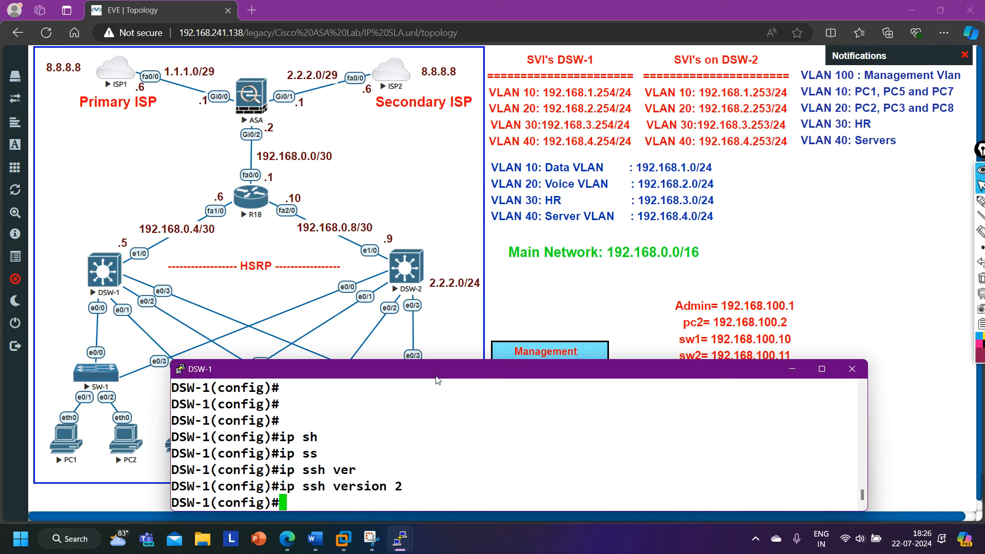
Configure line vty 0 1 with a password, transport input ssh and login local.
text(line vt)
key(Tab)
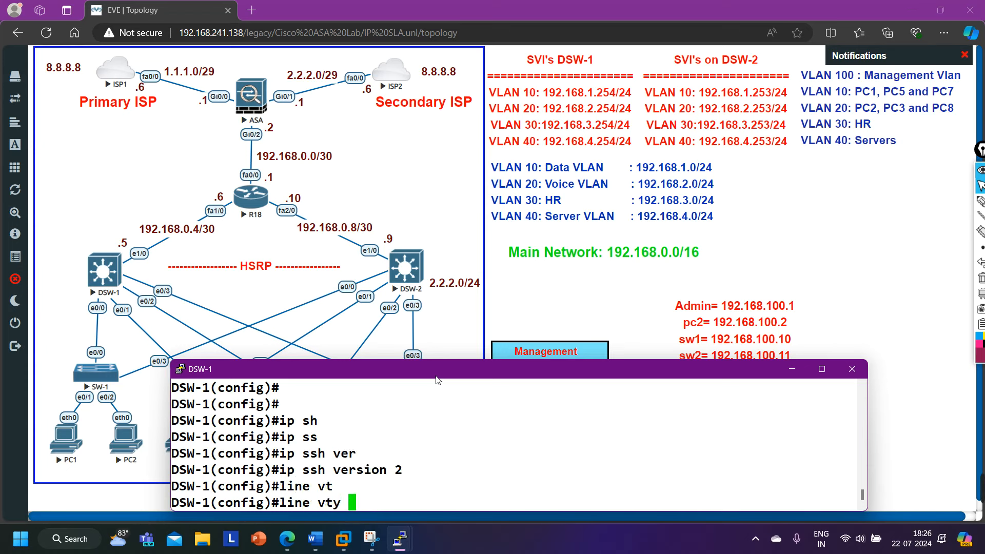
text(0 1)
key(Return)
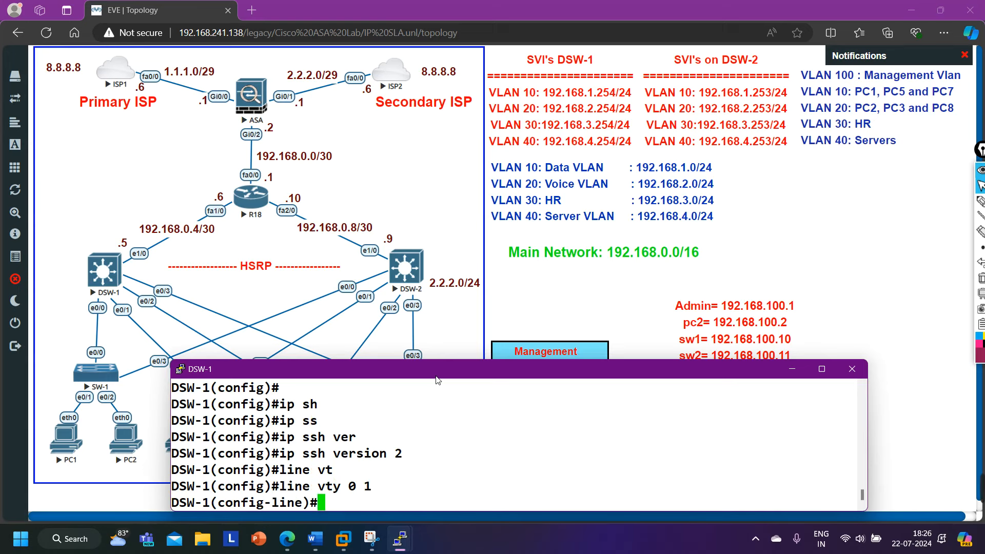
text(pas)
key(Tab)
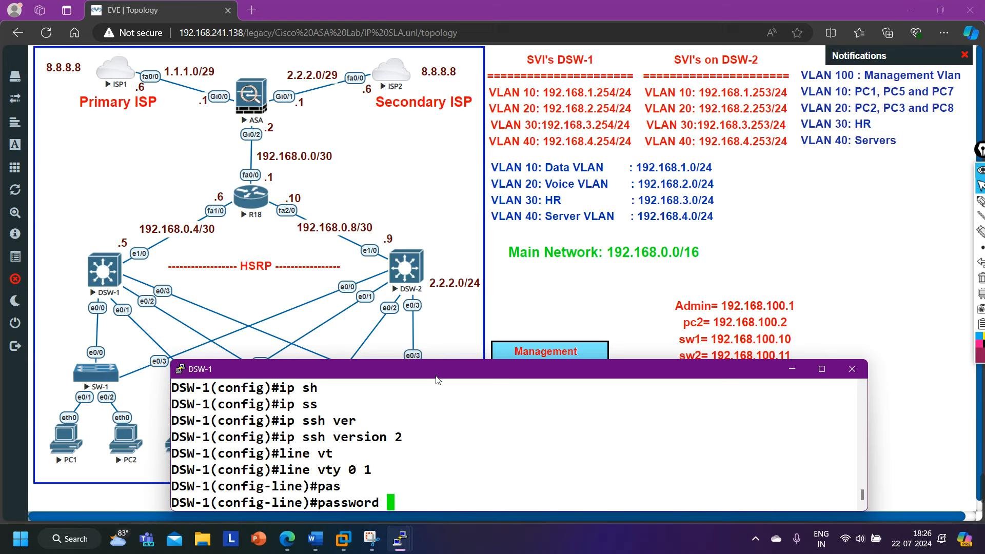
text(cisco@123)
key(Return)
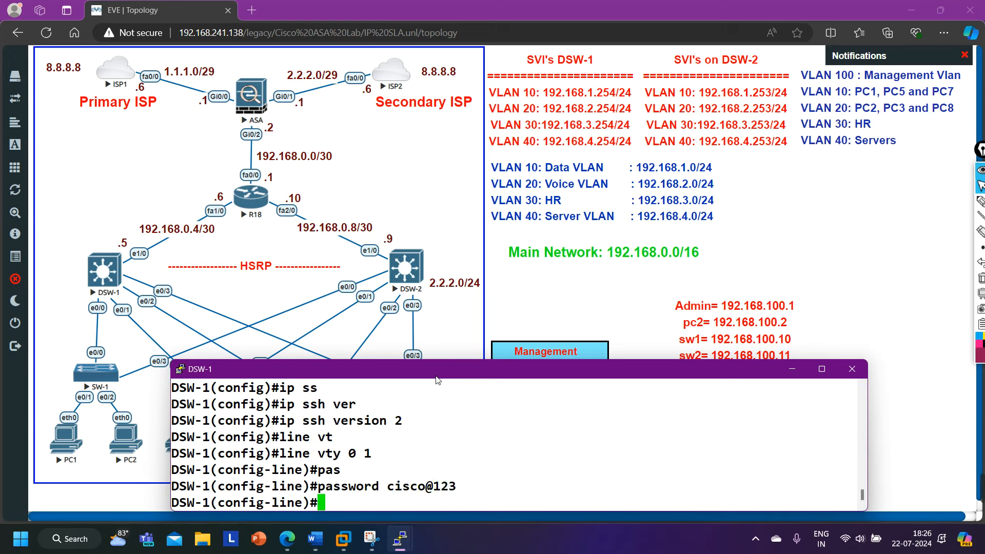
text(tran)
key(Tab)
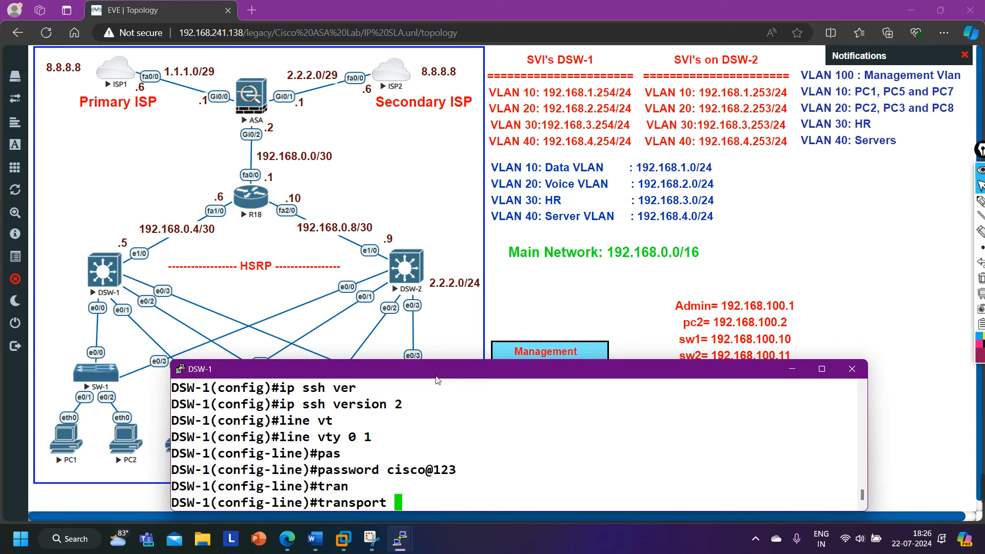
text(in)
key(Tab)
text(ss)
key(Tab)
key(Return)
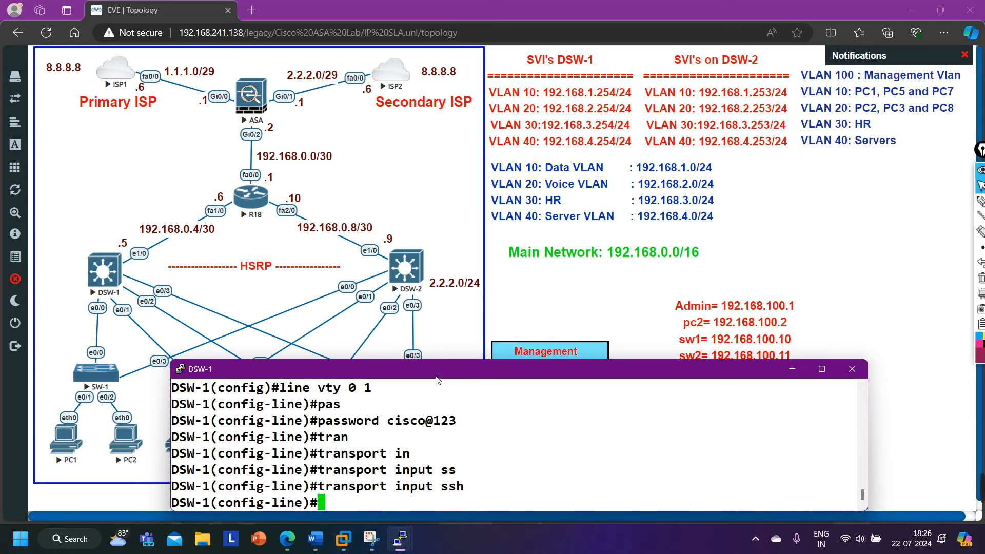
text(logi)
key(Tab)
text(lo)
key(Tab)
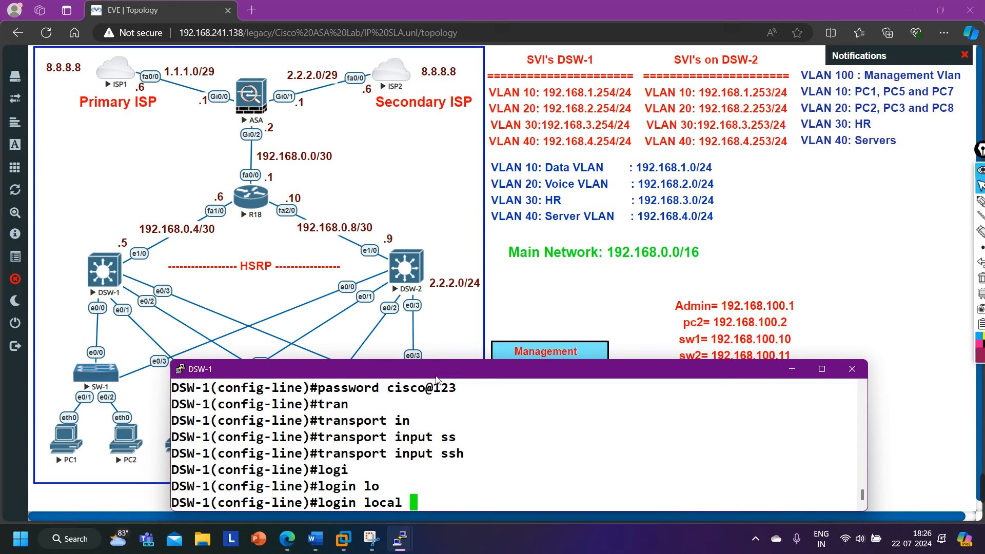
key(Return)
text(exi)
key(Return)
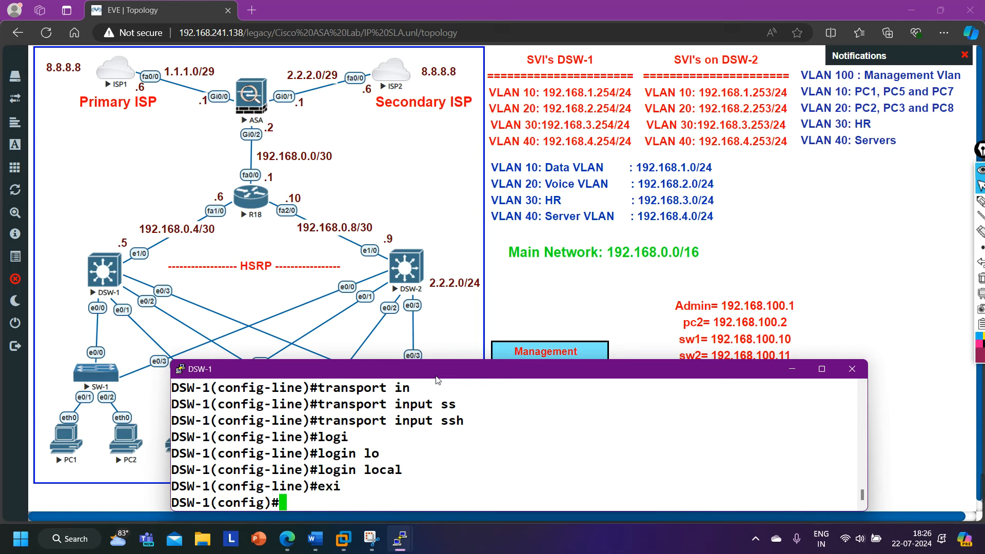
text(c)
key(BackSpace)
Set DSW-1's domain name to pmnet.local and configure an enable password.
text(ip dom)
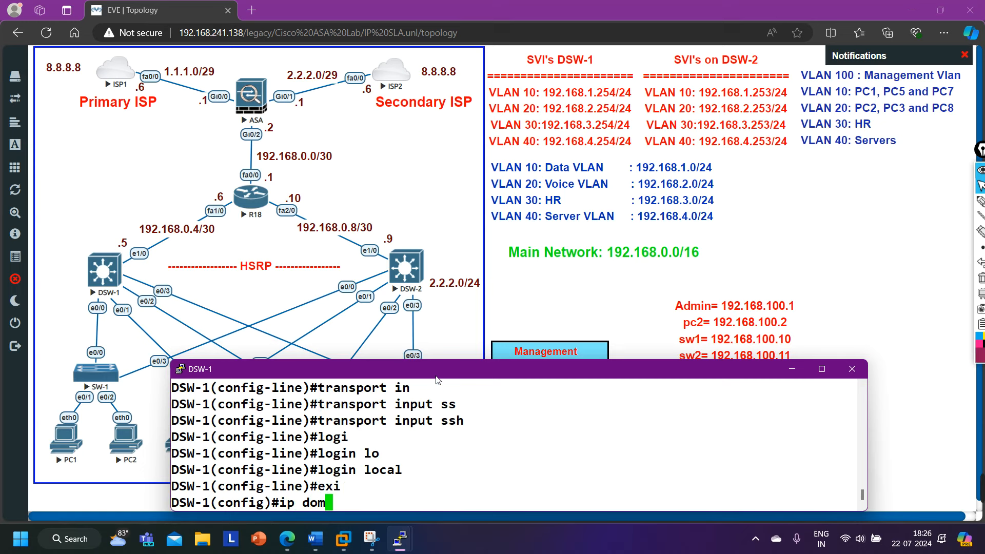
key(Tab)
text(-n)
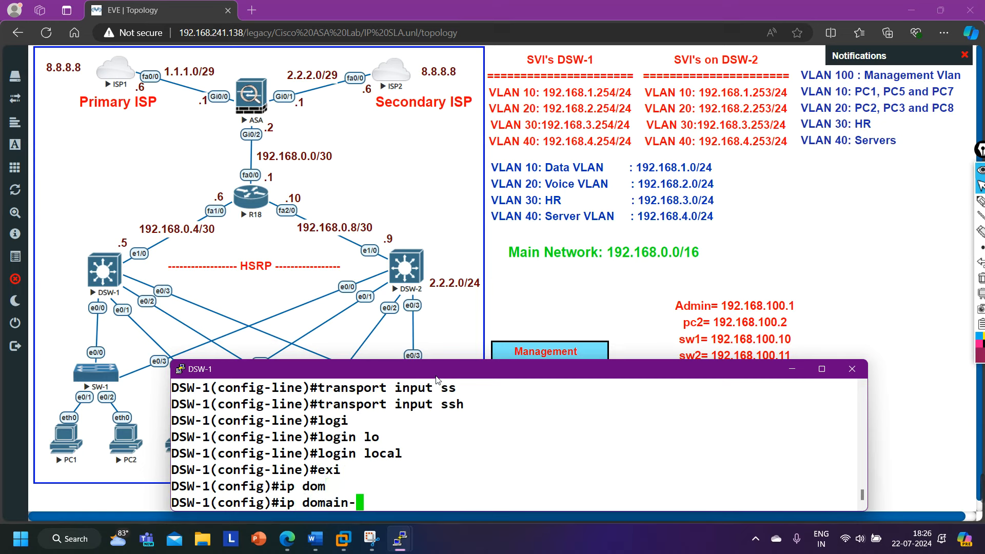
key(Tab)
text(o)
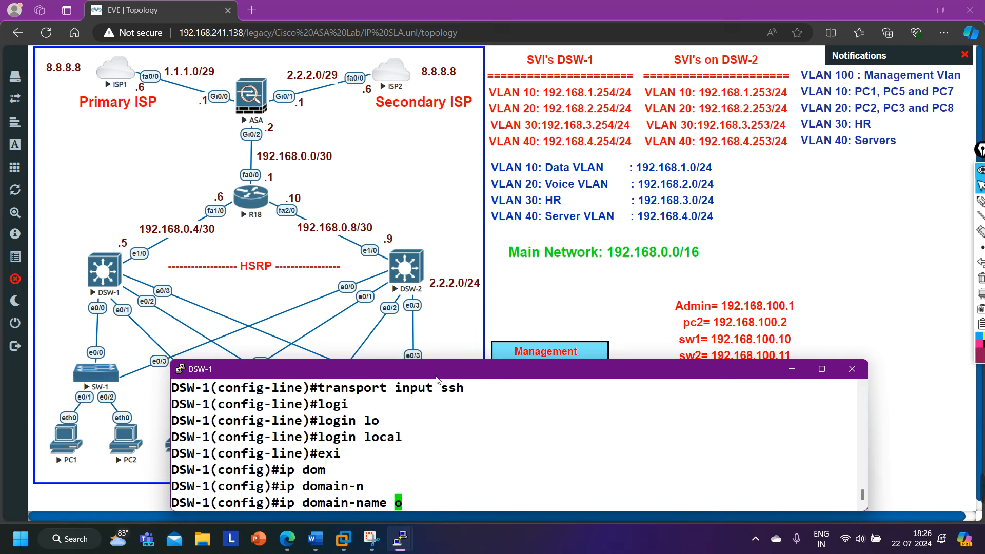
text(main-name pmnet.local)
key(Return)
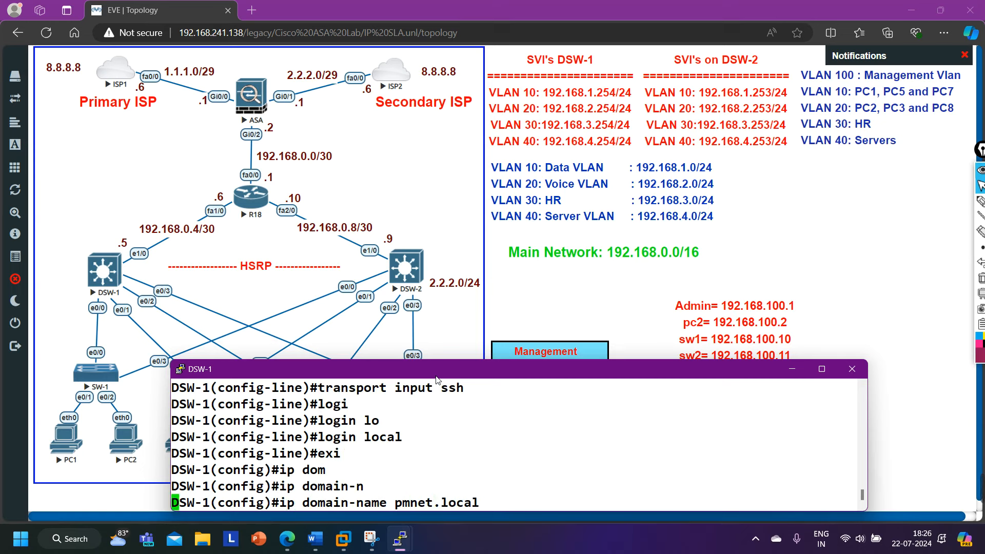
text(en)
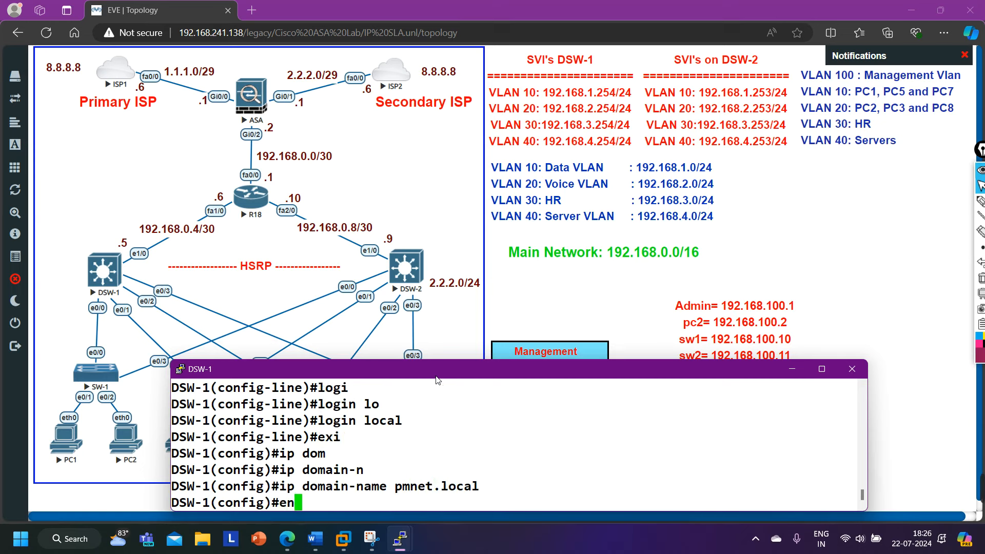
text(ab)
key(Tab)
text(pas)
key(Tab)
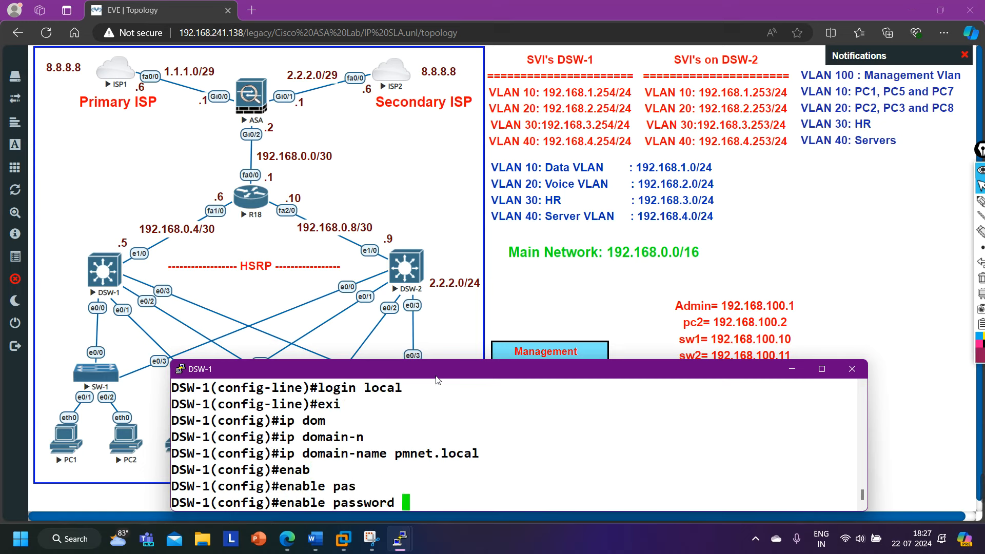
text(cisco@123)
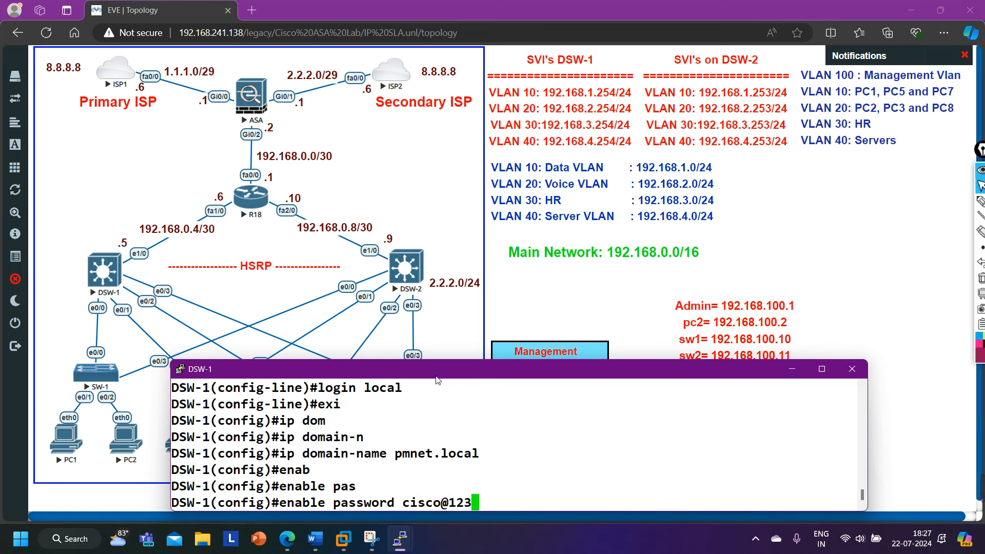
key(Return)
Create local user Admin with privilege 15 and a password.
text(use)
key(Tab)
text(r)
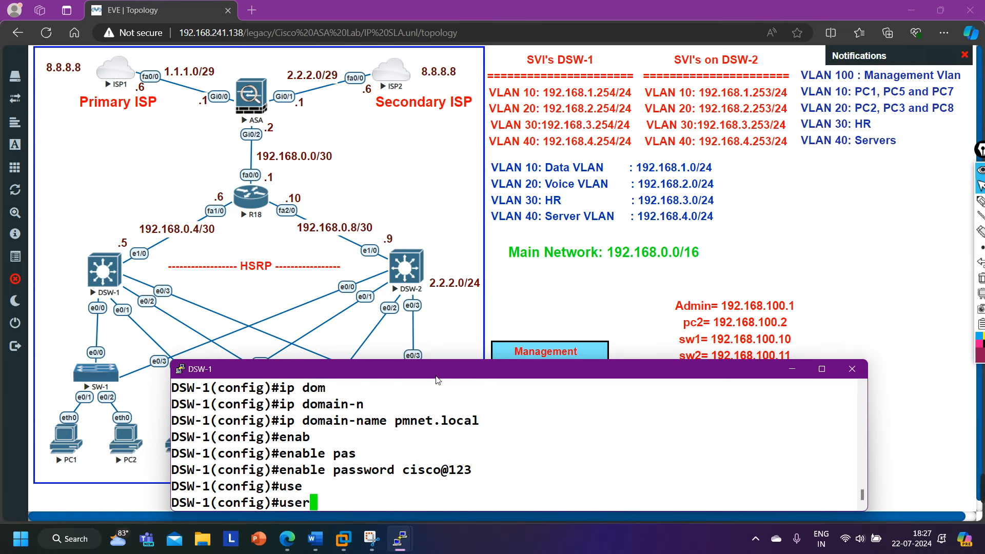
text(n)
key(Tab)
text(A)
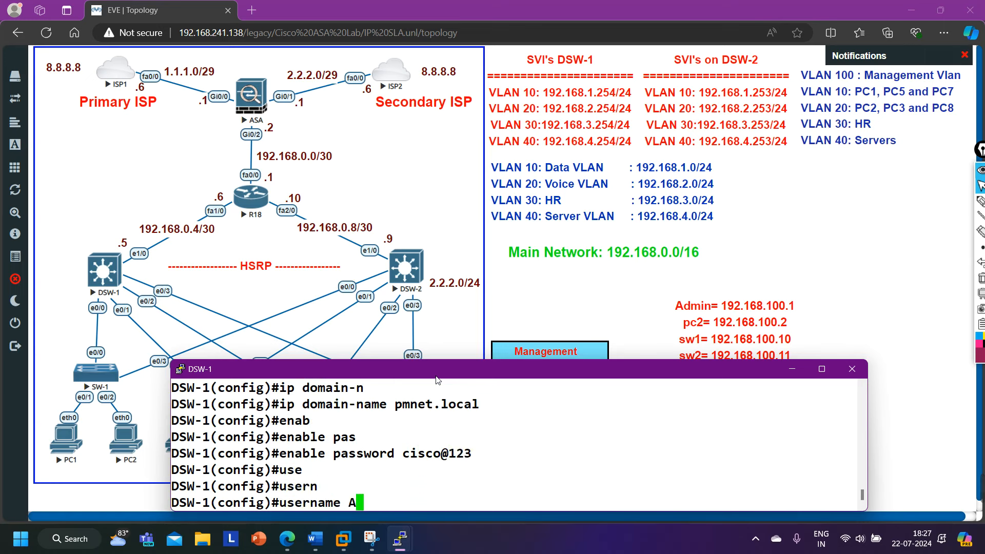
text(dmin pri)
key(Tab)
text(15 )
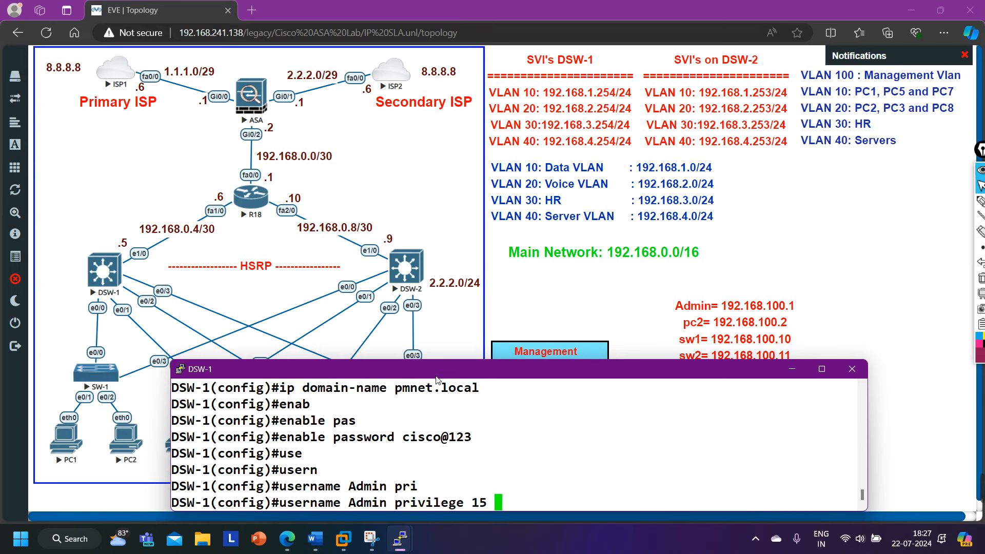
text(pas)
key(Tab)
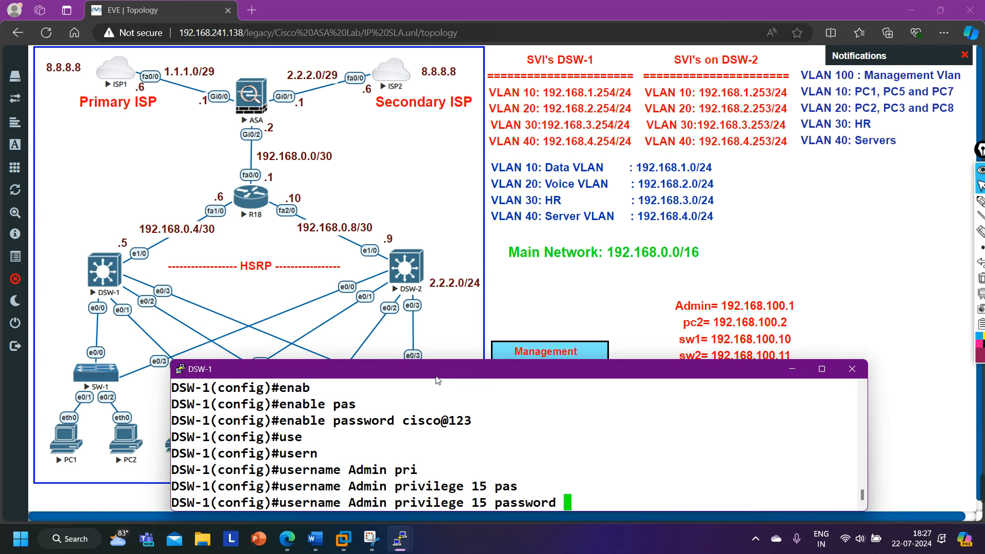
text(PMNet@123)
key(Return)
Run 'do show his' and select the SSH setup commands from the history to copy them.
text(do show his)
key(Return)
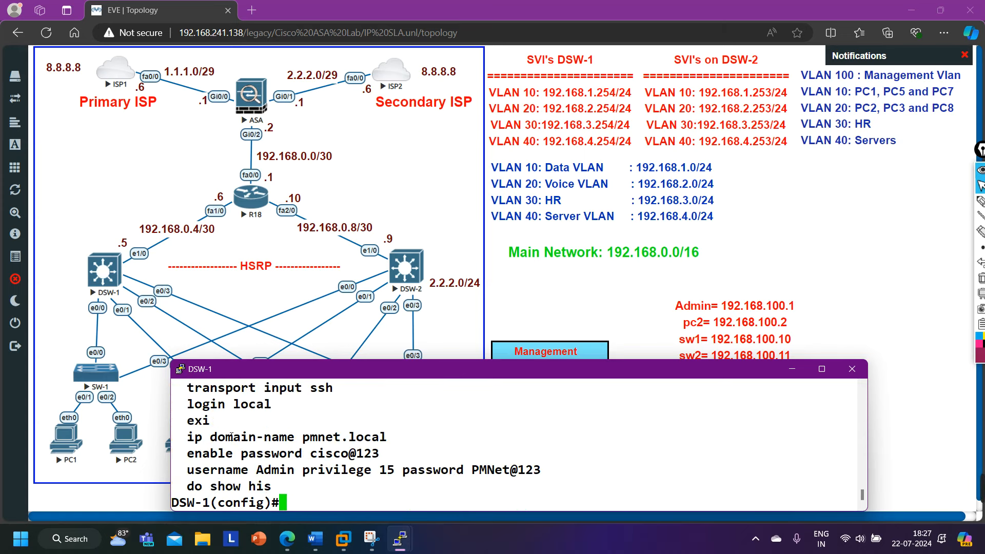
scroll(231, 437, up, 1)
drag(185, 408, 588, 477)
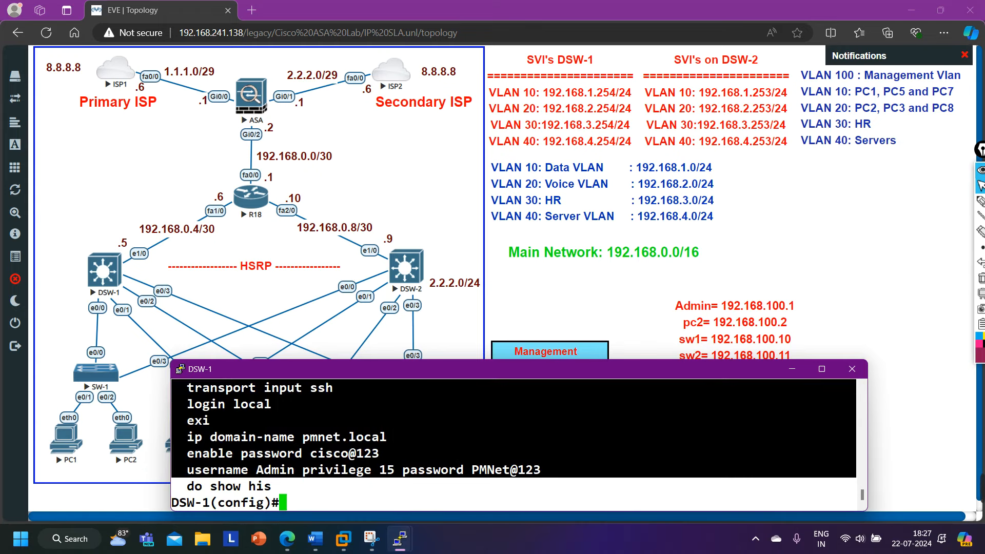
On DSW-2, enter global configuration mode and paste the copied SSH configuration.
click(409, 541)
click(486, 472)
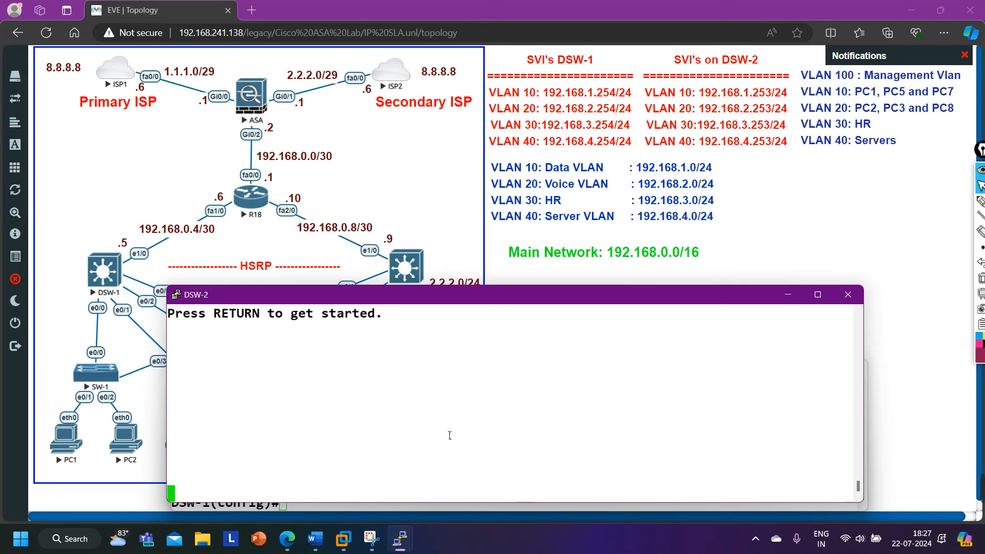
key(Return)
key(Return)
key(Return)
key(Return)
key(Return)
key(Return)
key(Return)
text(en)
key(Return)
text(conf)
key(Tab)
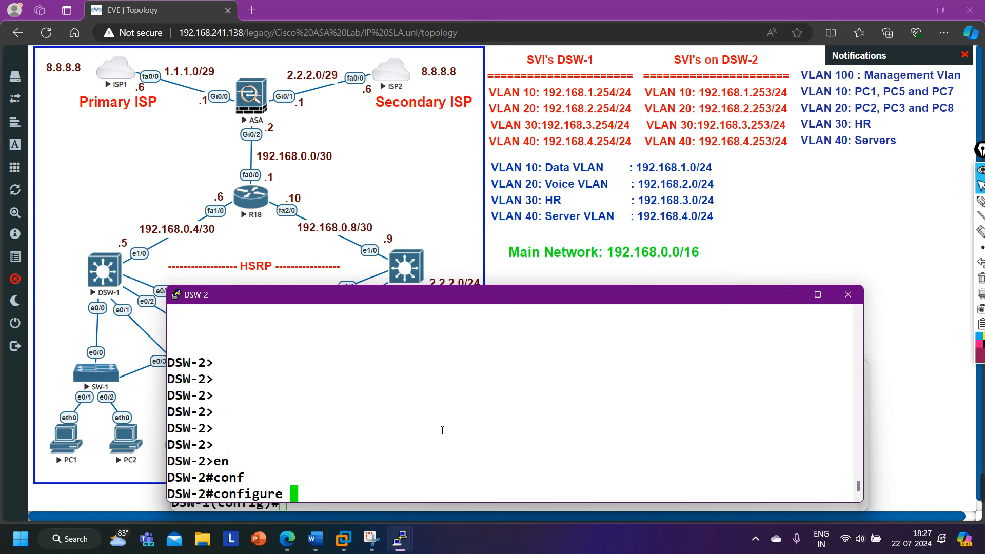
key(Return)
key(Return)
key(Return)
key(Return)
right_click(477, 413)
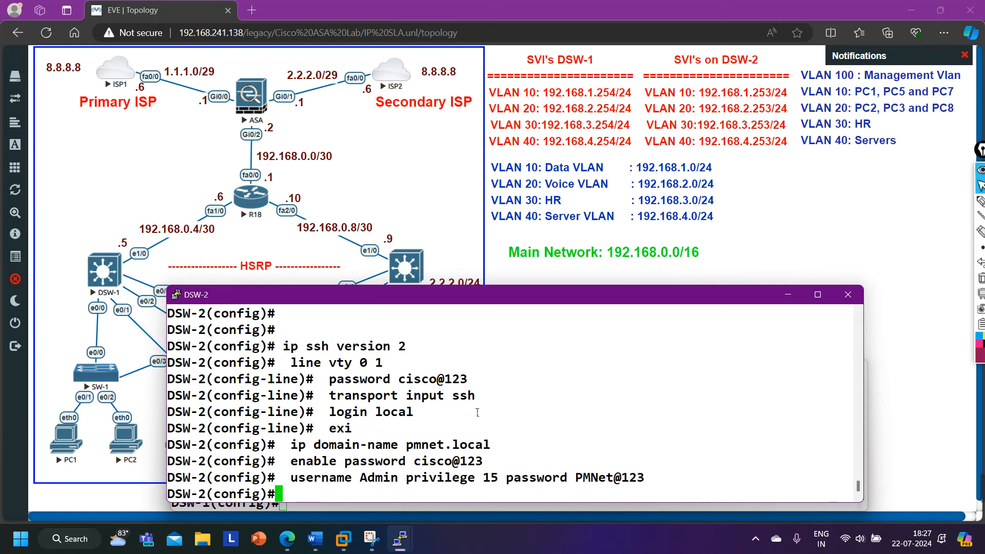
Generate RSA keys on DSW-1 with crypto key generate rsa.
click(778, 302)
key(Return)
key(Return)
key(Return)
key(Return)
text(cry)
key(Tab)
text(ke)
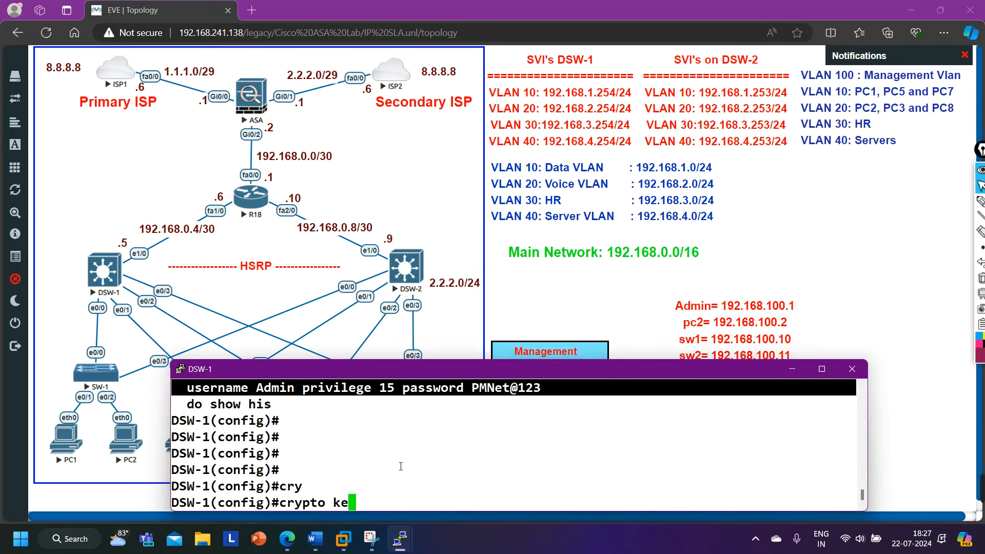
key(Tab)
text(yge)
key(Tab)
text(ge)
key(Tab)
text(r)
key(Tab)
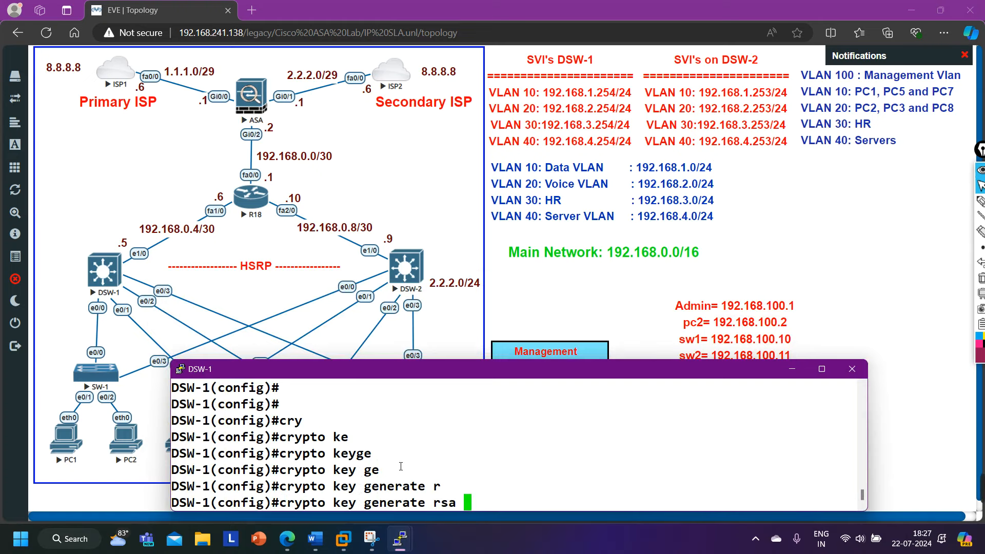
key(Return)
key(Return)
key(Return)
key(Return)
key(Return)
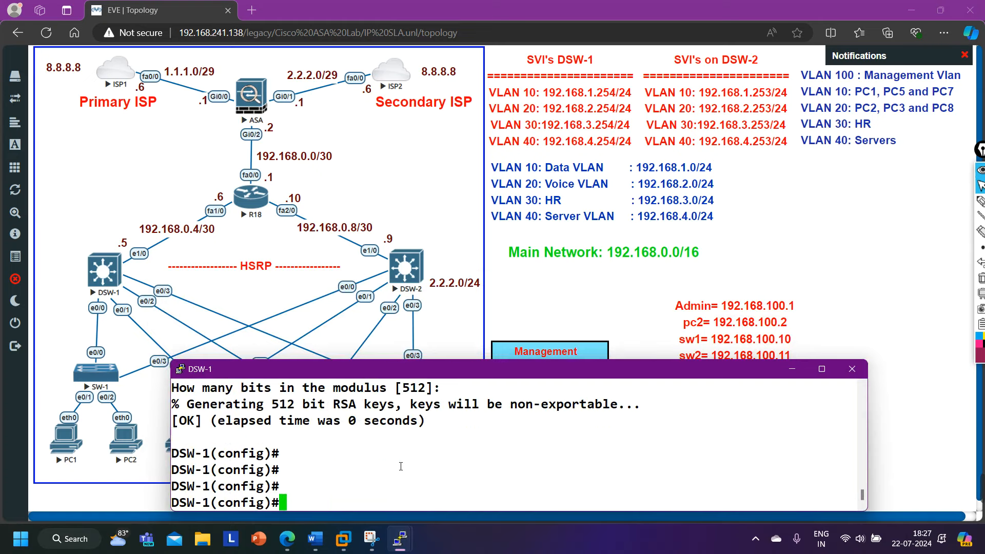
Generate RSA keys on DSW-2, accepting the default 512-bit key size.
mouse_move(396, 552)
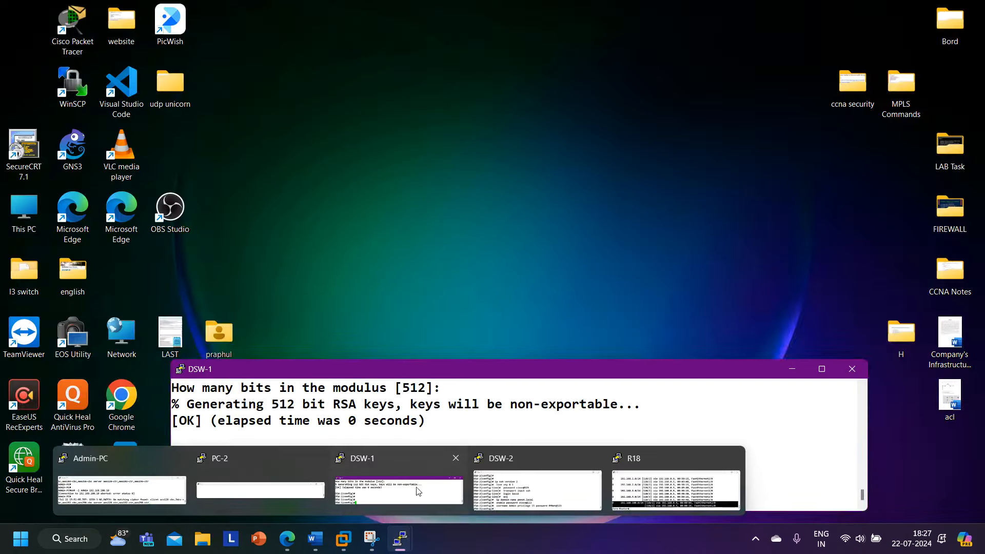
click(536, 488)
text(cry)
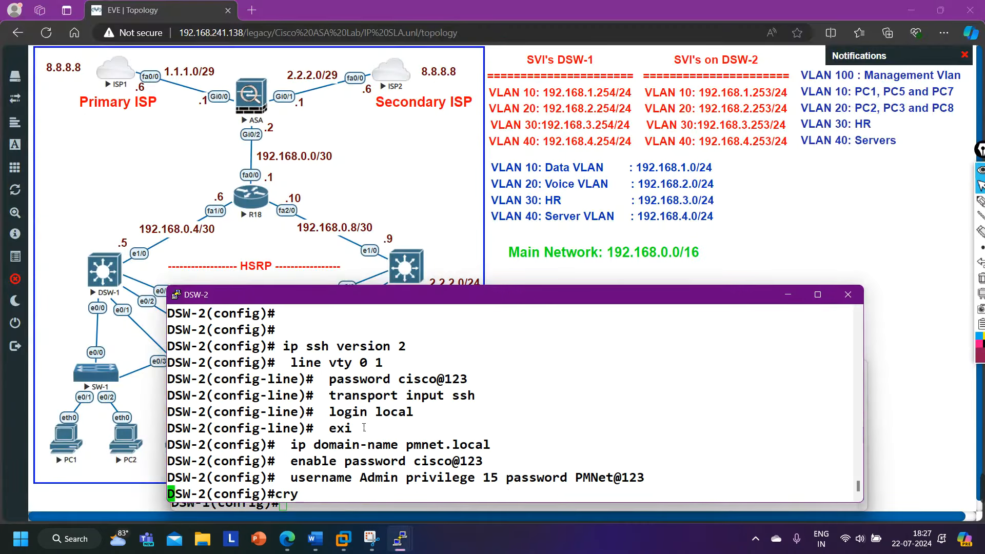
key(Tab)
text(ke)
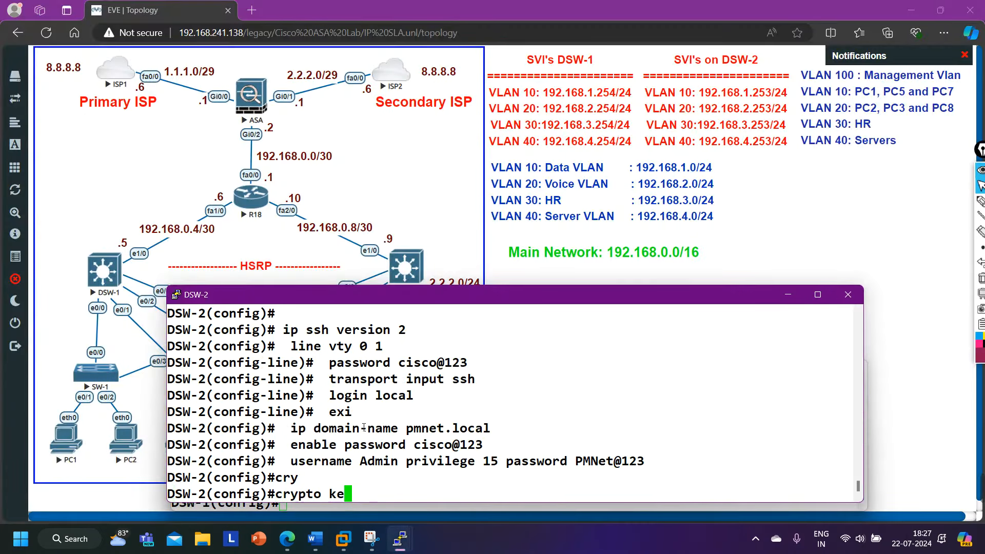
key(Tab)
text(yg)
key(Tab)
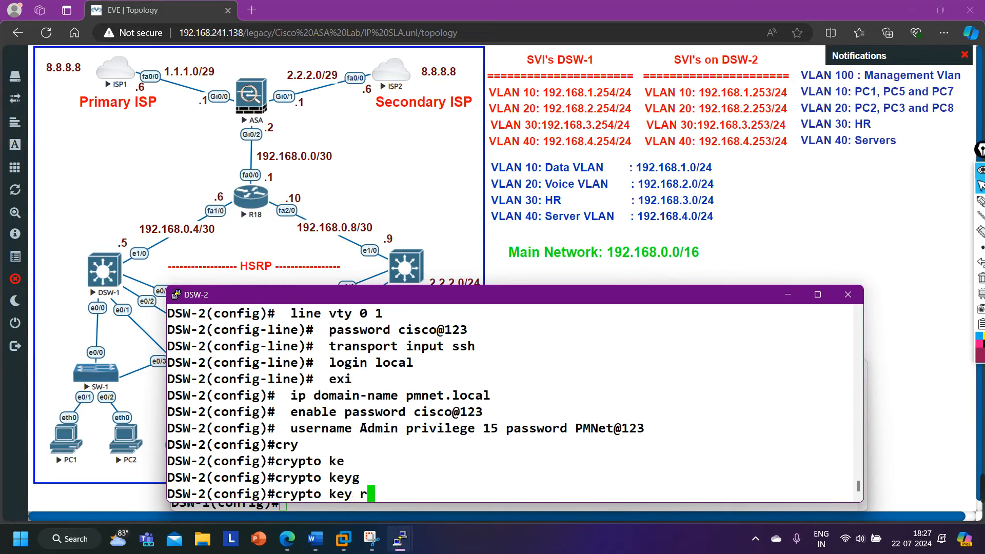
key(Tab)
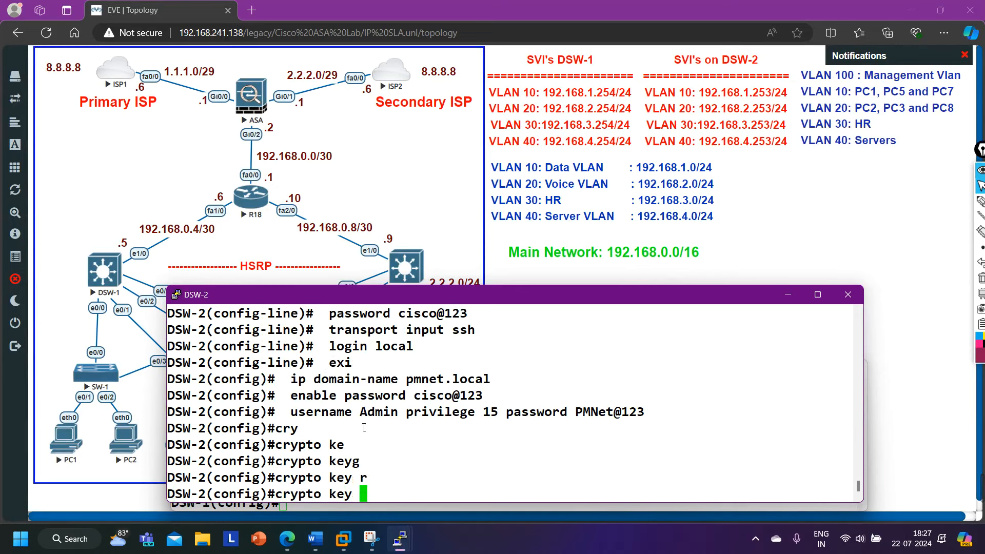
text(ge)
key(Tab)
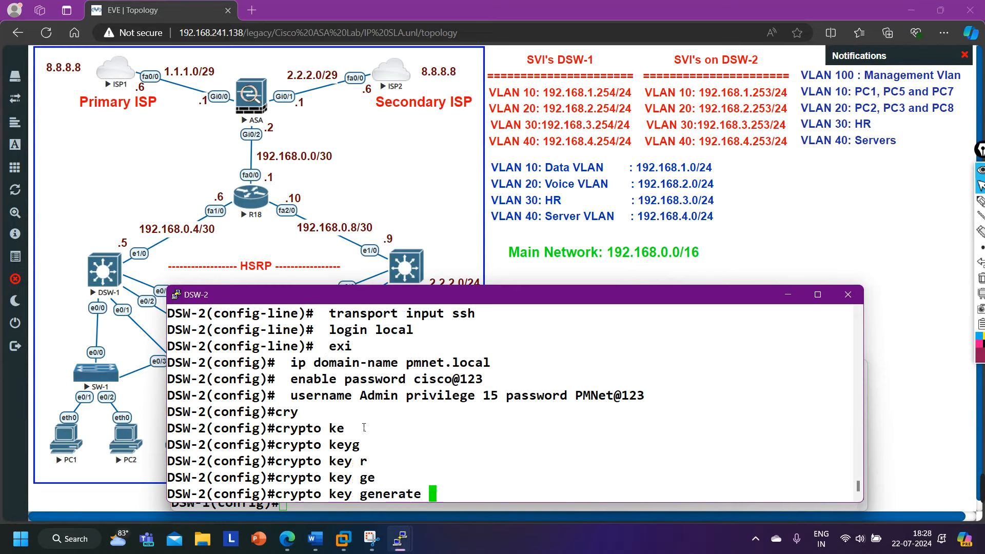
text(r)
key(Tab)
key(Return)
key(Return)
key(Return)
key(Return)
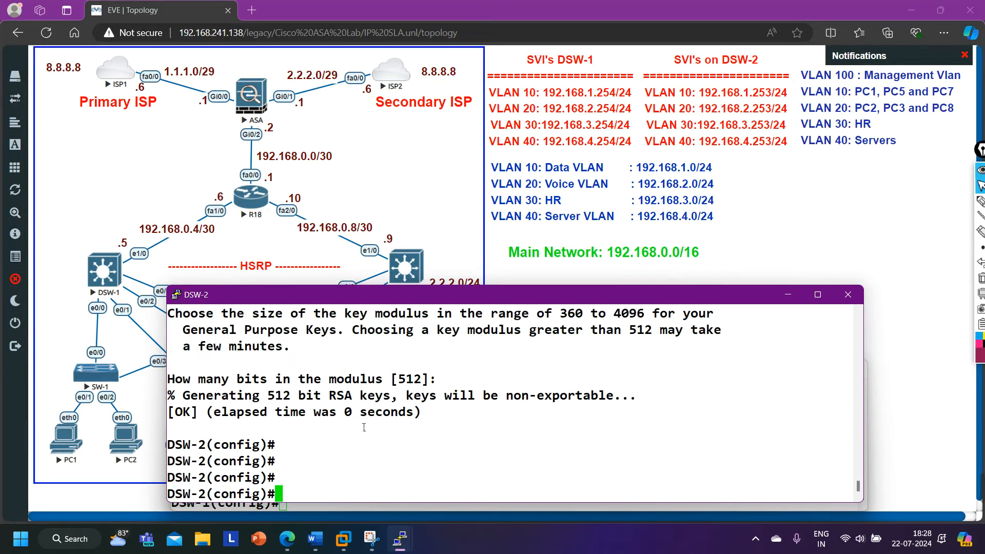
Exit configuration mode and save both DSW-2 and DSW-1 configurations with wr.
key(Return)
key(ctrl+z)
key(Return)
key(Return)
key(Return)
text(wr)
key(Return)
key(Return)
key(Return)
key(Return)
key(Return)
key(Return)
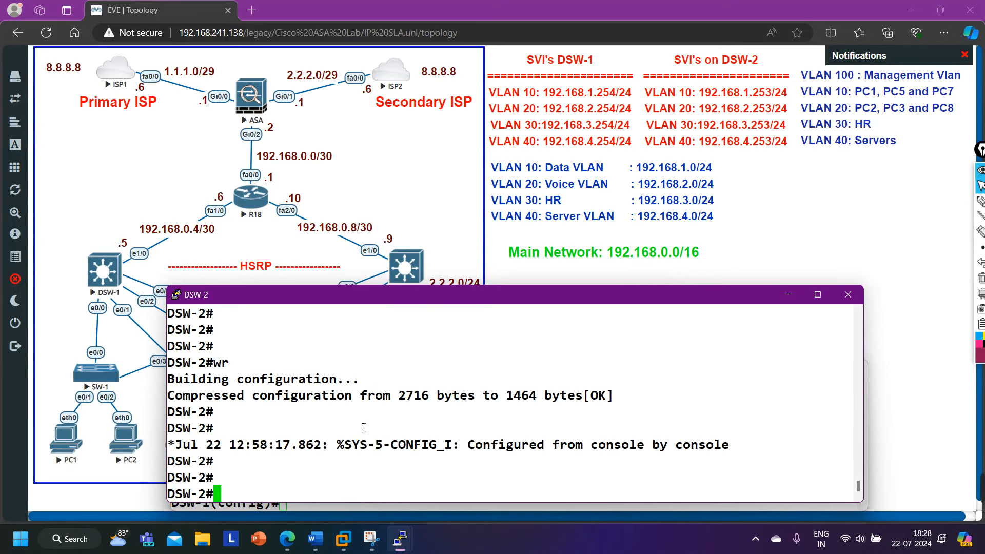
click(789, 295)
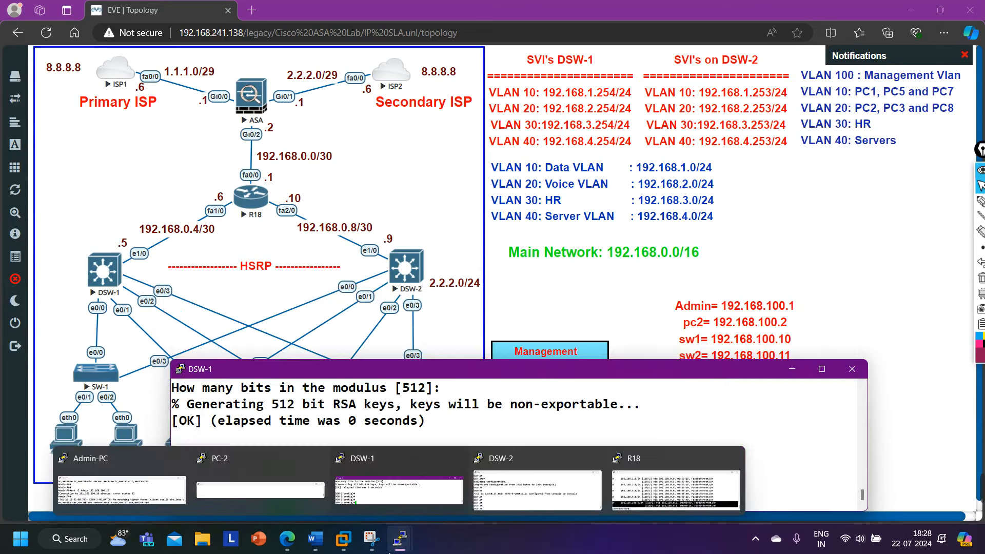
key(ctrl+z)
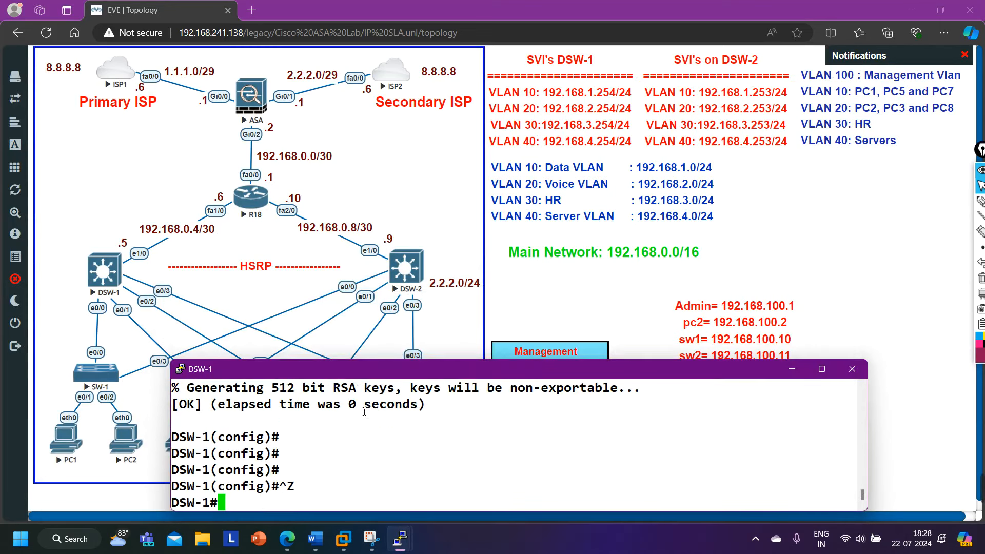
key(Return)
key(Return)
text(wr)
key(Return)
key(Return)
key(Return)
key(Return)
key(Return)
key(Return)
key(Return)
key(Return)
key(Return)
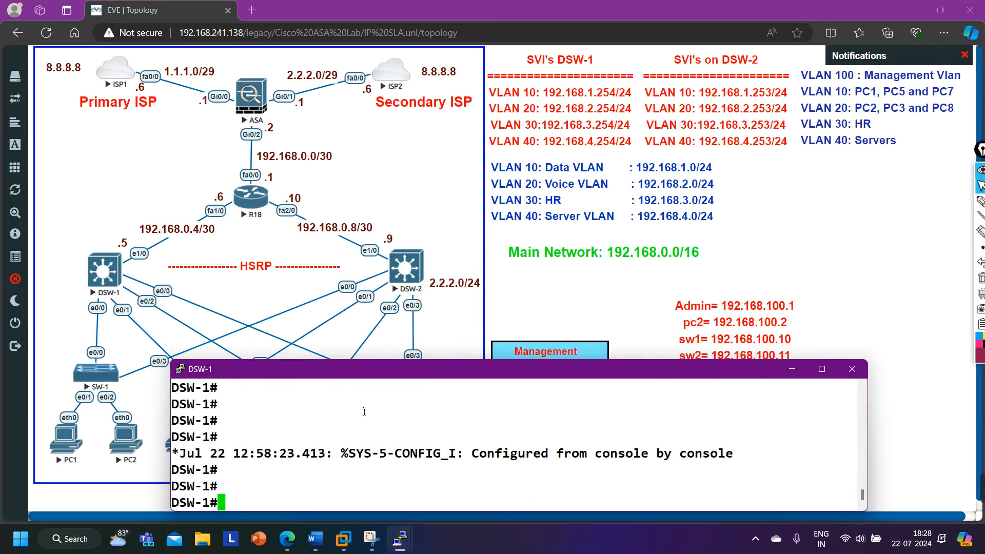
click(399, 539)
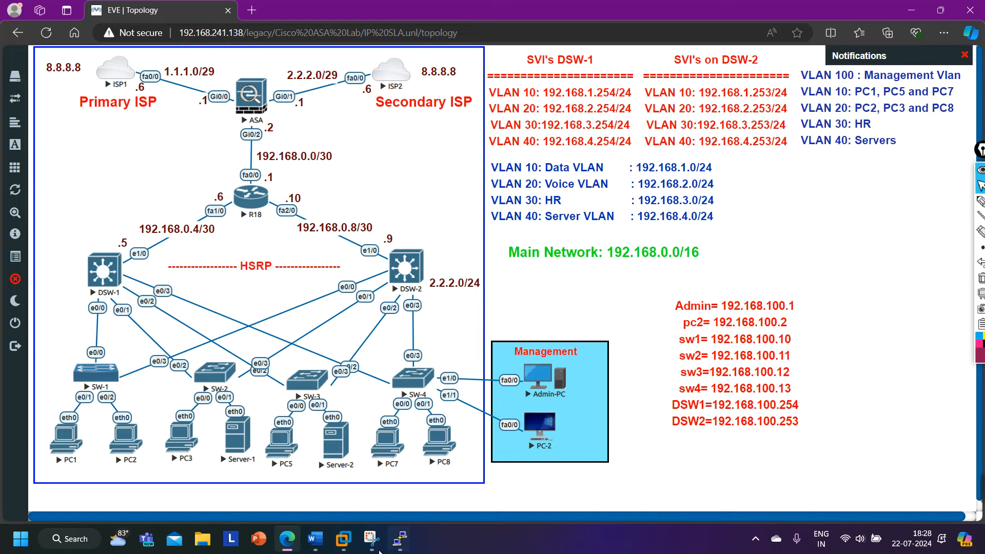
Enter privileged mode and global configuration mode on R18's console.
mouse_move(400, 539)
click(500, 477)
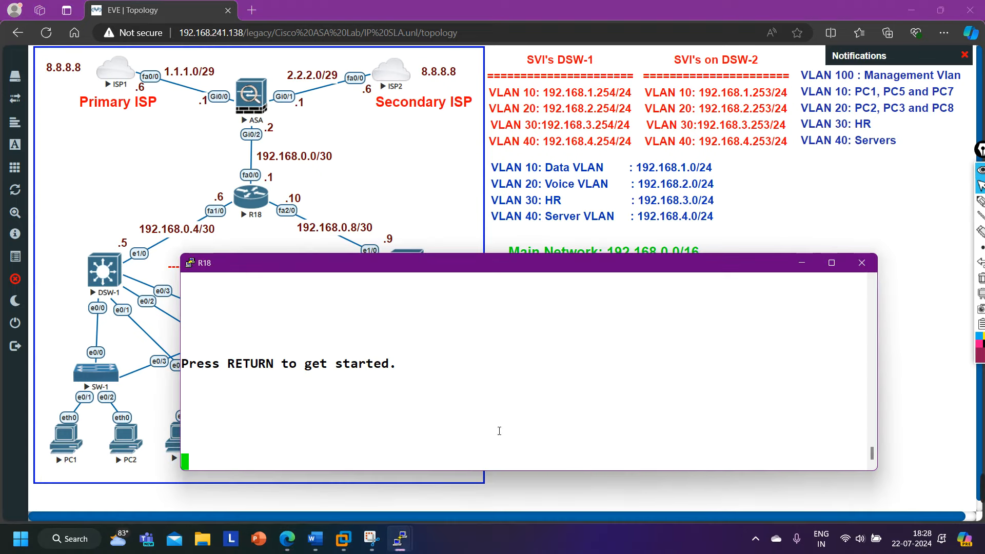
key(Return)
key(Return)
key(Return)
key(Return)
text(en)
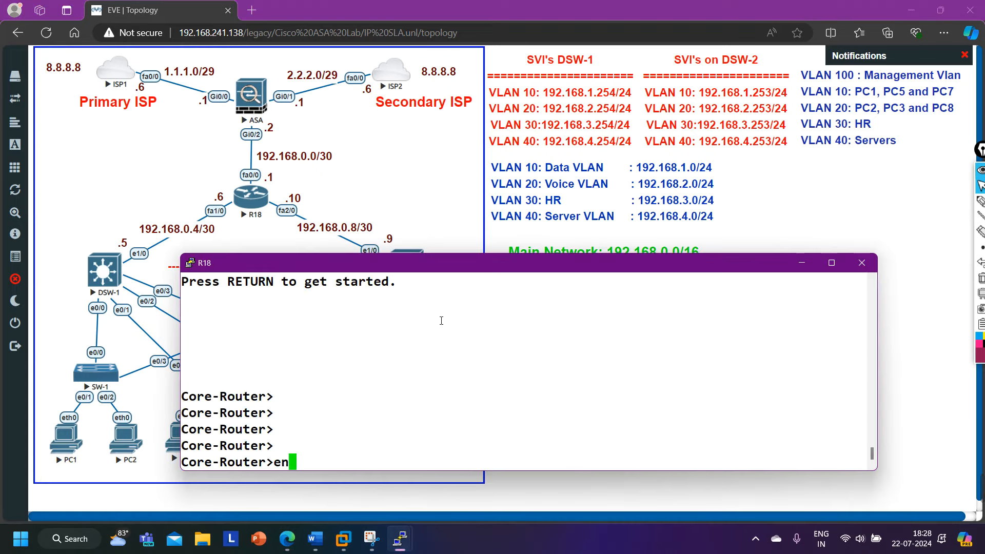
key(Return)
key(Return)
key(Return)
key(Return)
key(Return)
text(conf)
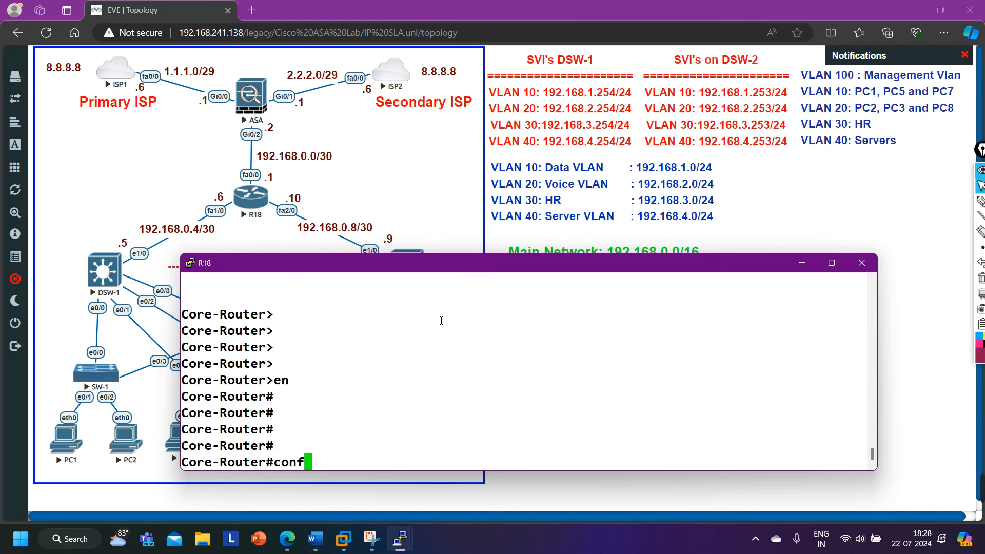
key(Tab)
key(Return)
key(Return)
key(Return)
key(Return)
key(Return)
key(Return)
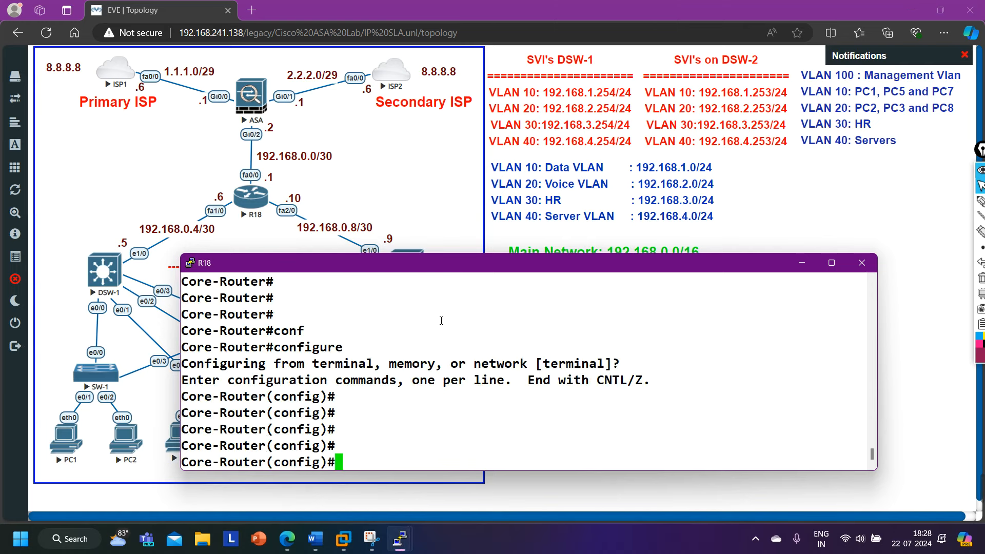
Try 'ip ssh version 2' on R18, which warns that RSA keys are required.
text(ip shh)
key(Tab)
key(BackSpace)
key(BackSpace)
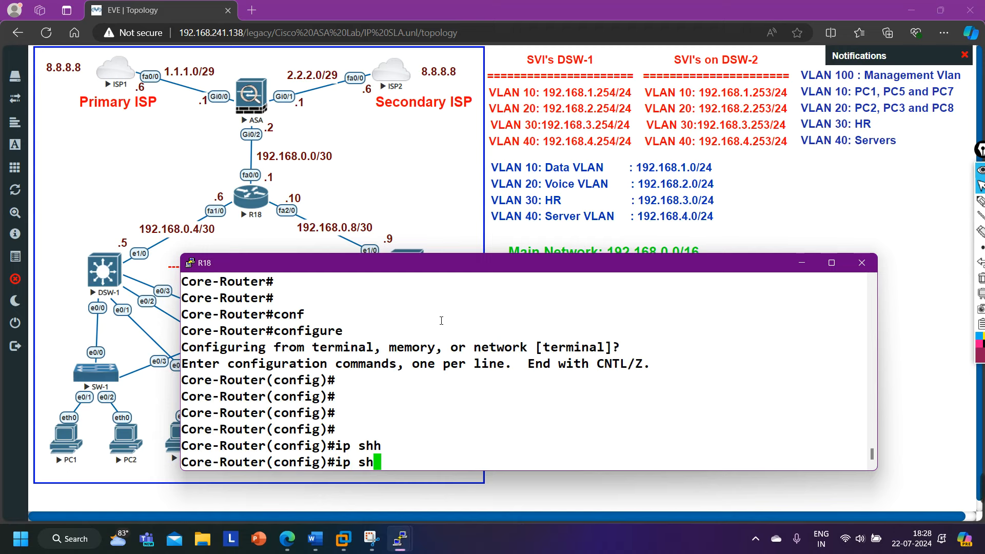
text(s)
key(Tab)
text(v)
key(Tab)
text(2)
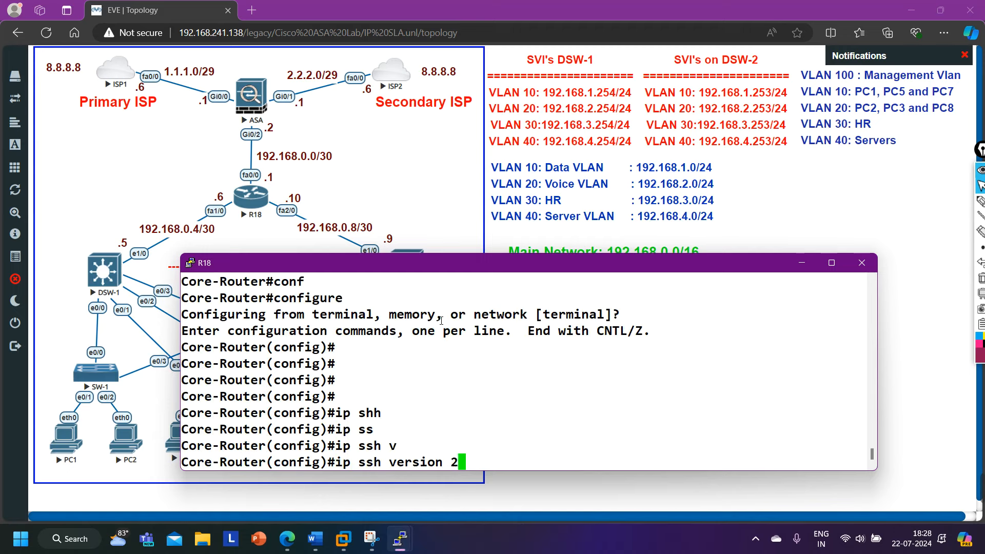
key(Return)
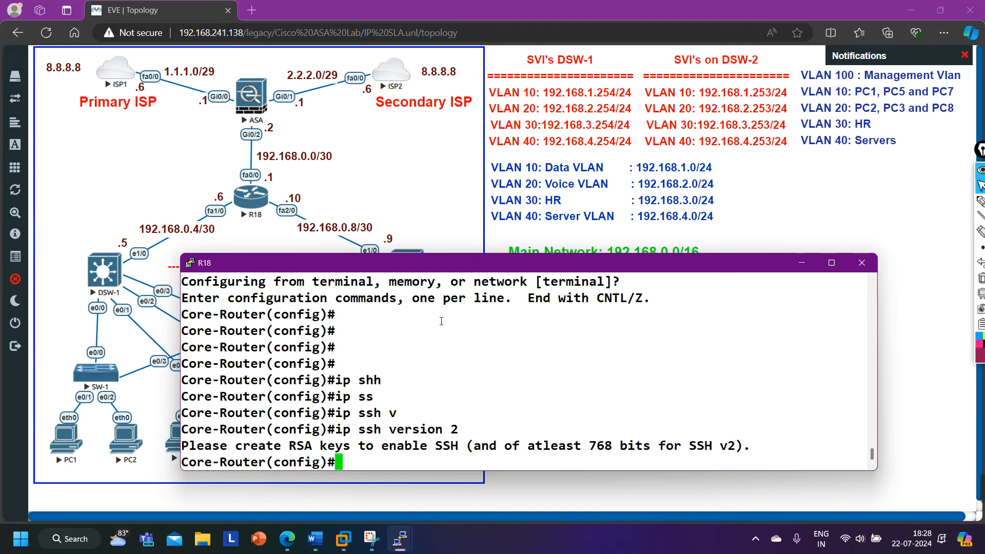
drag(268, 452, 550, 452)
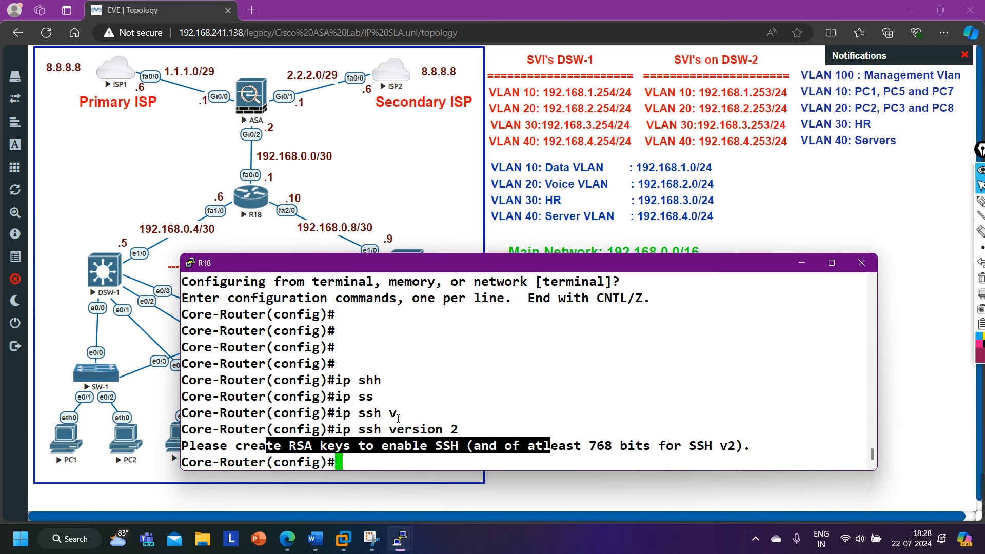
key(Return)
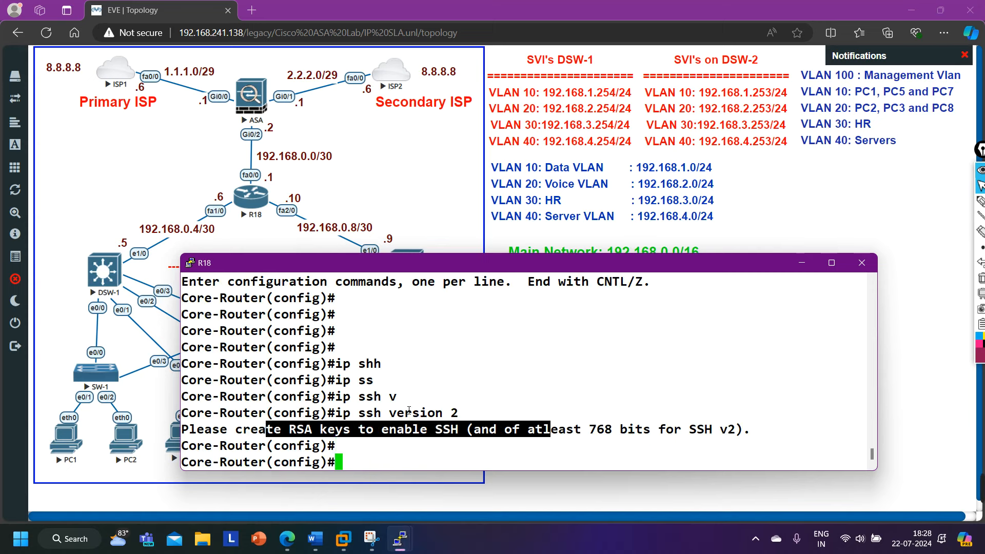
Enter line vty 0 4 and require local user login with 'login local'.
text(lin)
key(Tab)
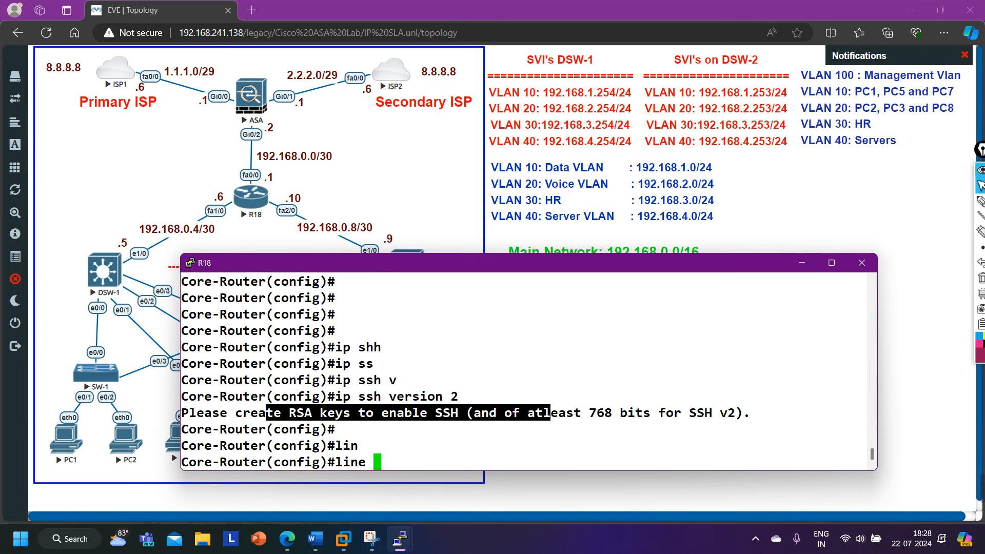
text(vt)
key(Tab)
text(0 )
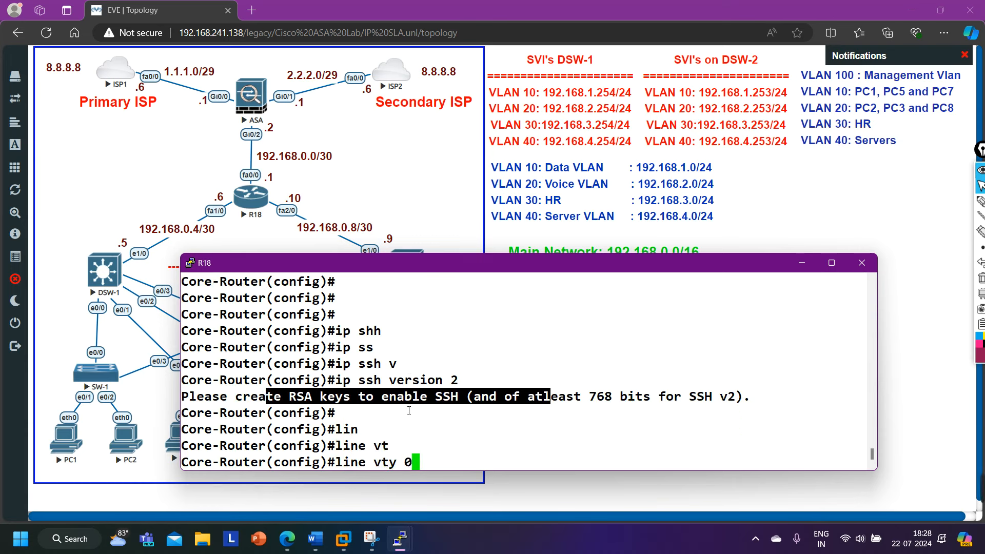
text(4)
key(Return)
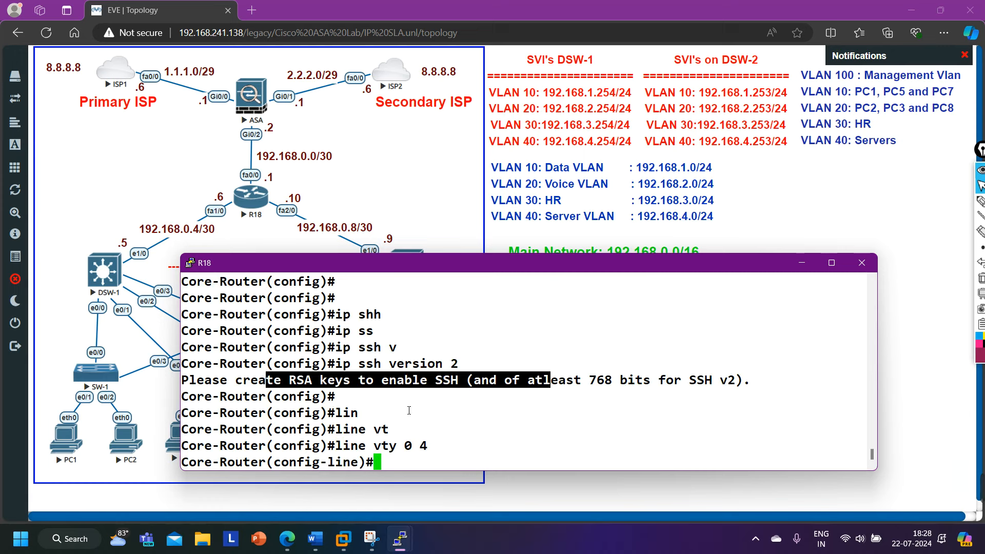
text(logi)
key(Tab)
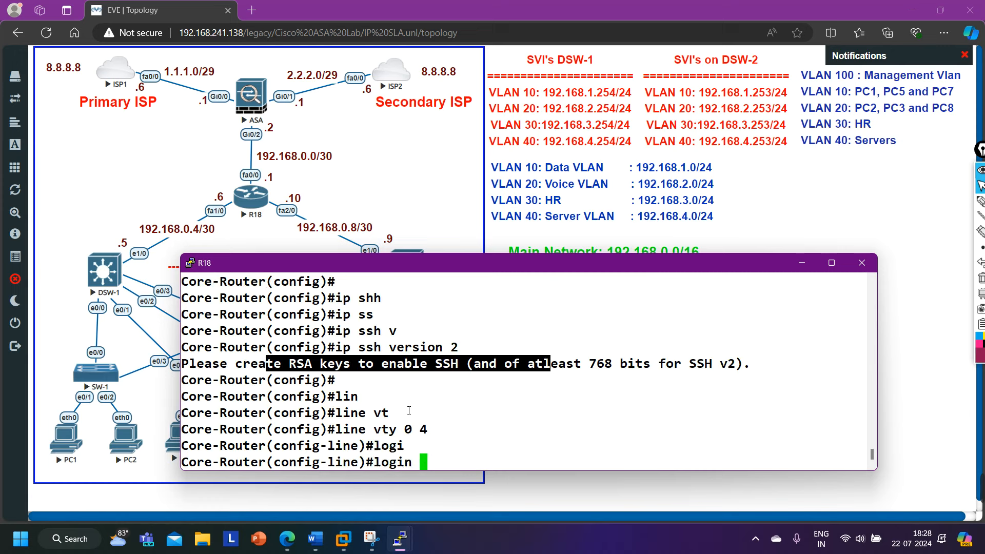
text(lo)
key(Tab)
key(Return)
Set a password on the vty lines.
text(pas)
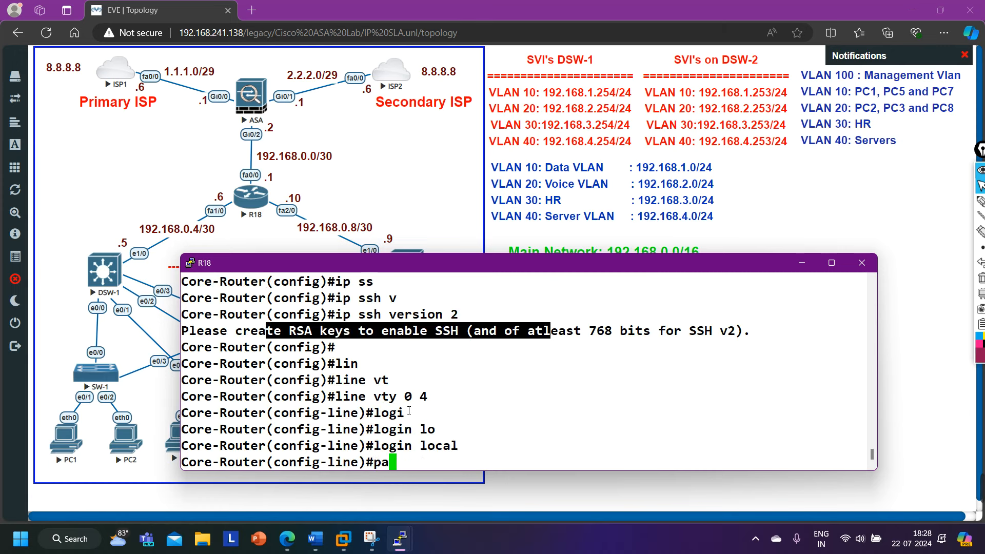
key(Tab)
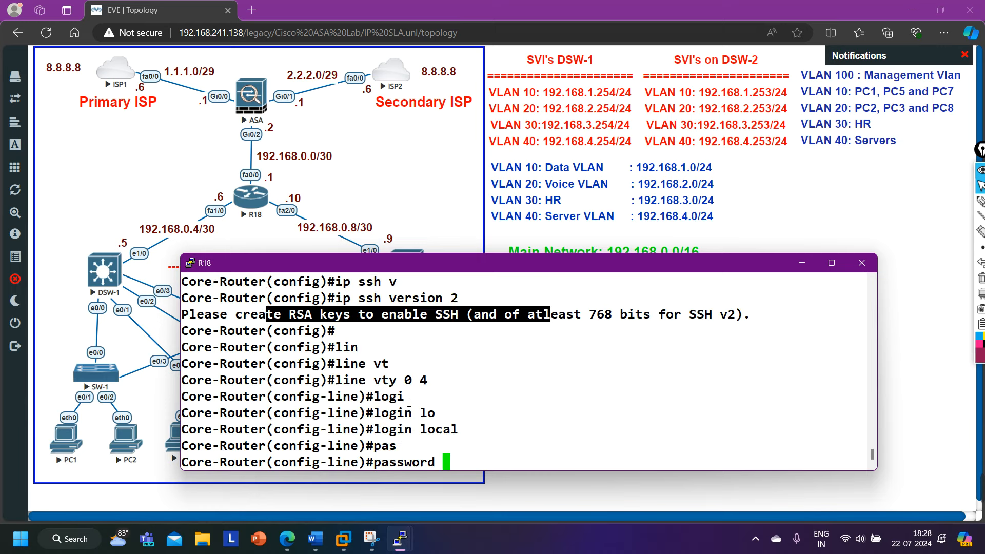
text(cisco@1223)
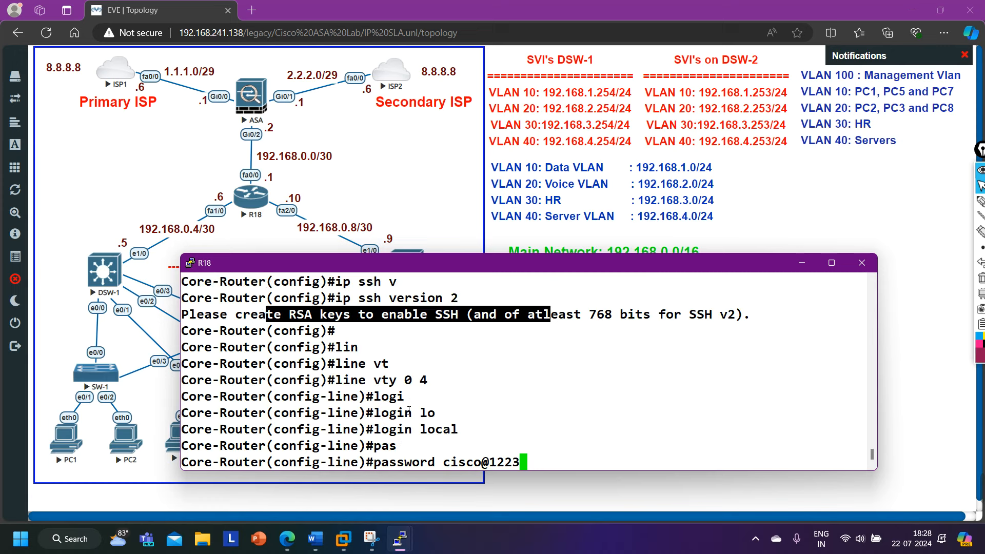
key(BackSpace)
key(BackSpace)
text(3)
key(Return)
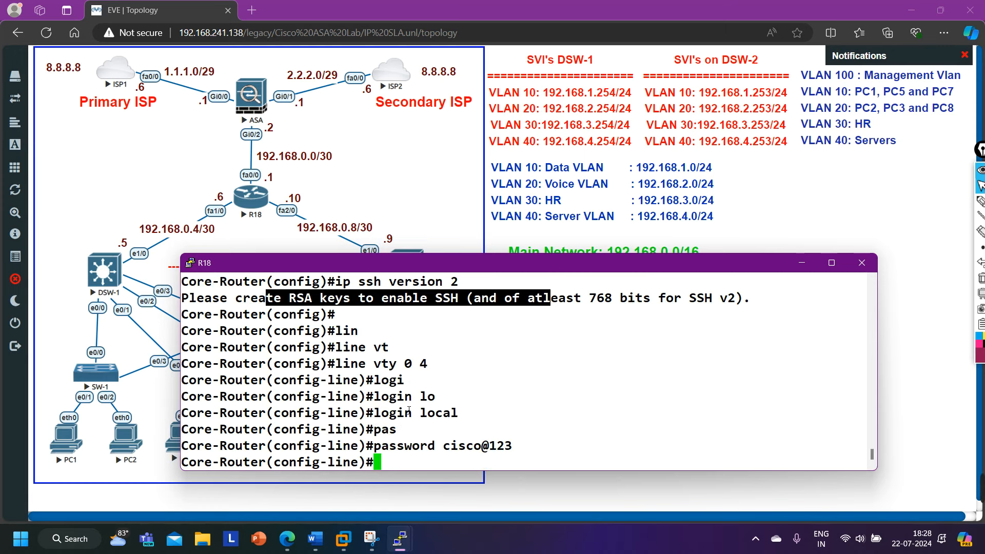
Restrict the vty lines to 'transport input ssh' and exit line configuration.
text(tra)
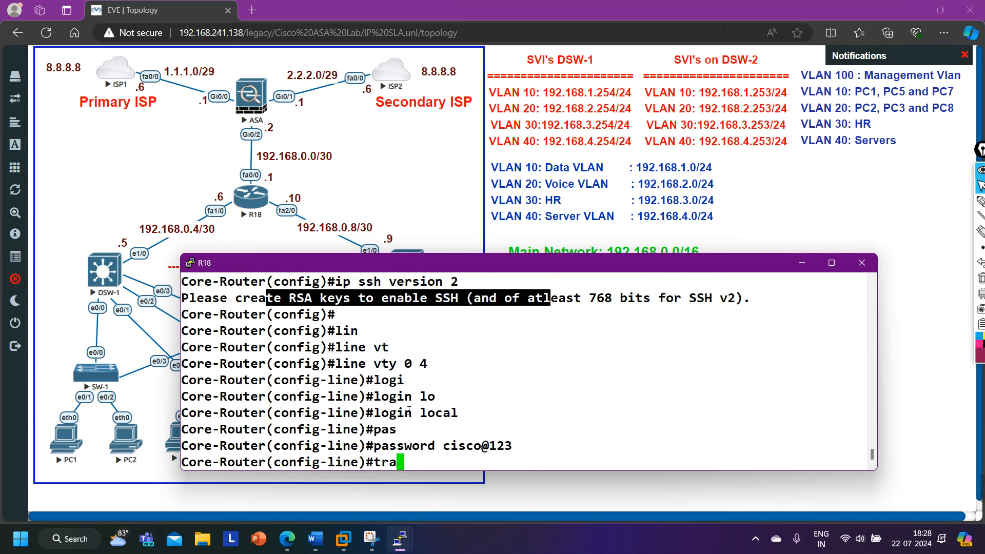
key(Tab)
text(in)
key(Tab)
text(ss)
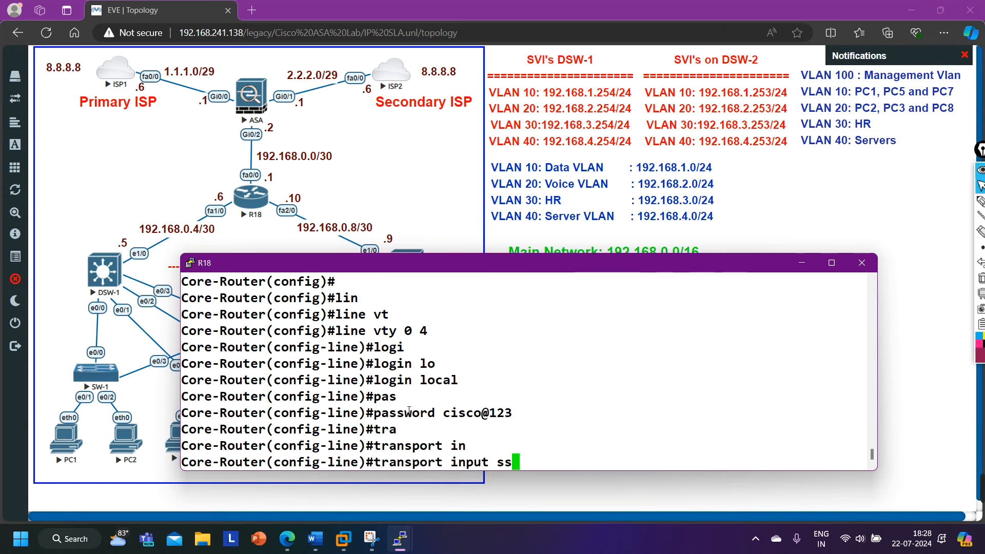
key(Tab)
key(Return)
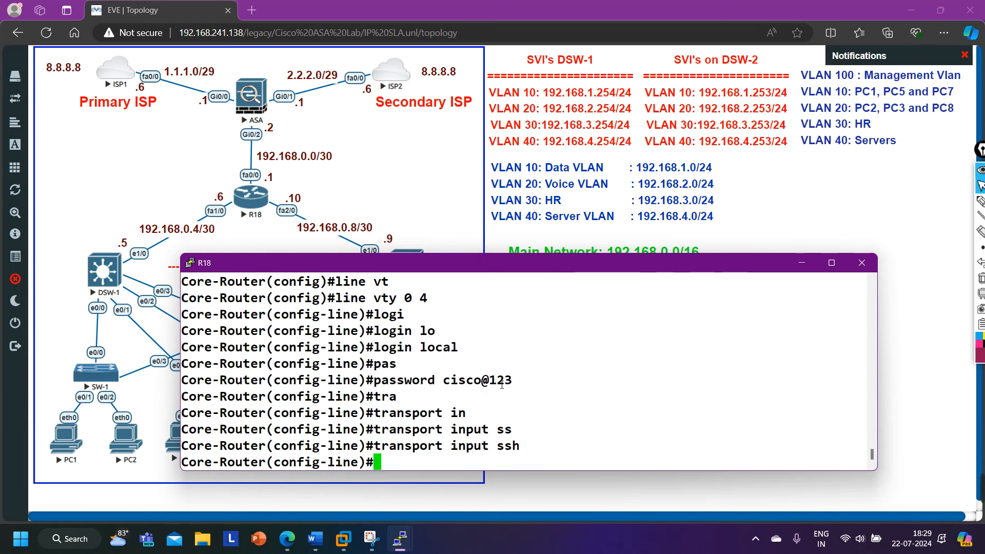
text(exi)
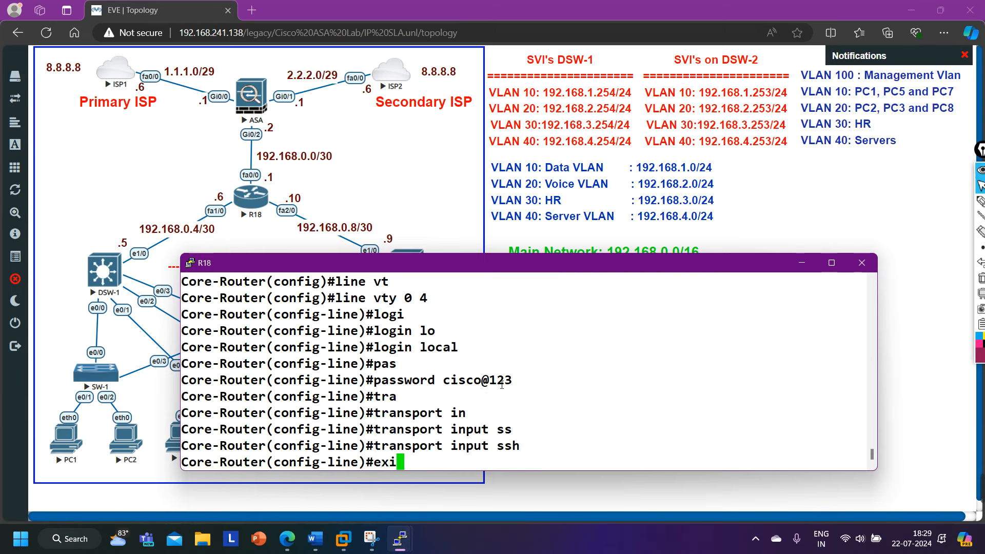
key(Return)
Set R18's domain name to pmnet.local with ip domain-name.
text(ip dom)
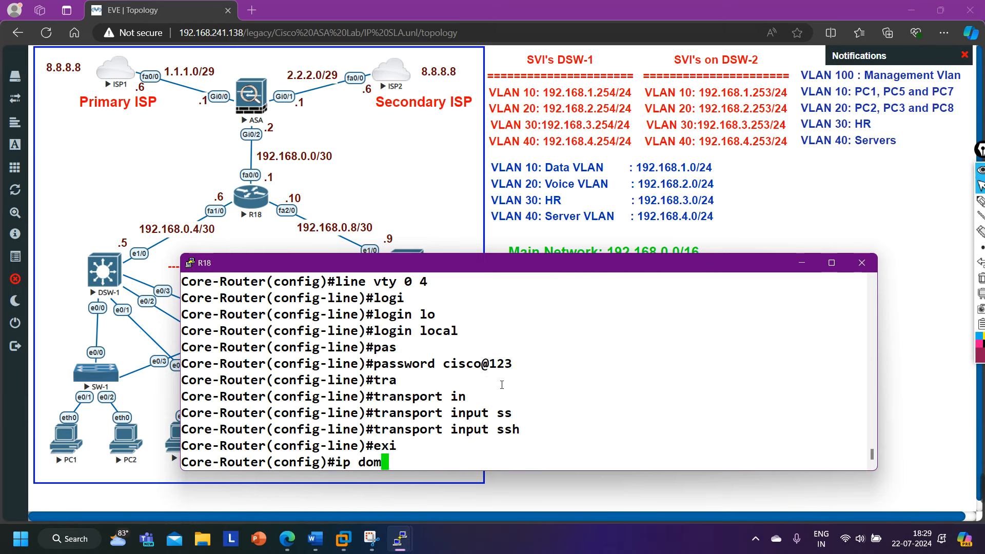
key(Tab)
text(-m)
key(Tab)
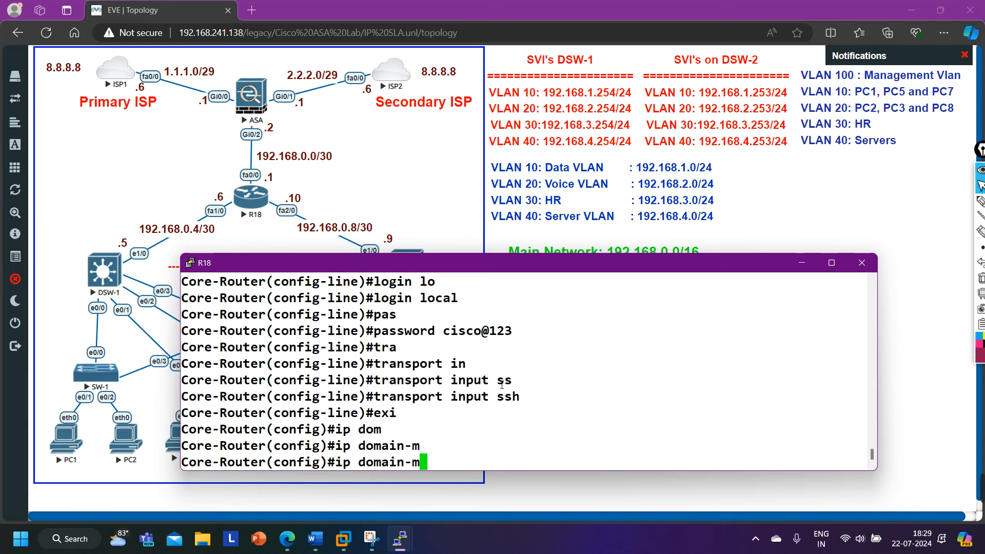
key(BackSpace)
text(n)
key(Tab)
text(pmnet.)
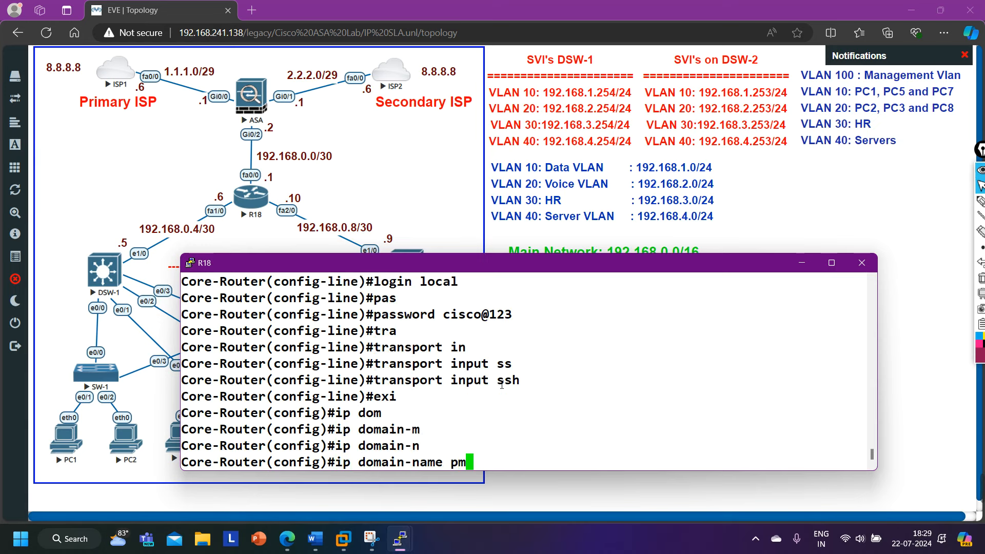
text(local)
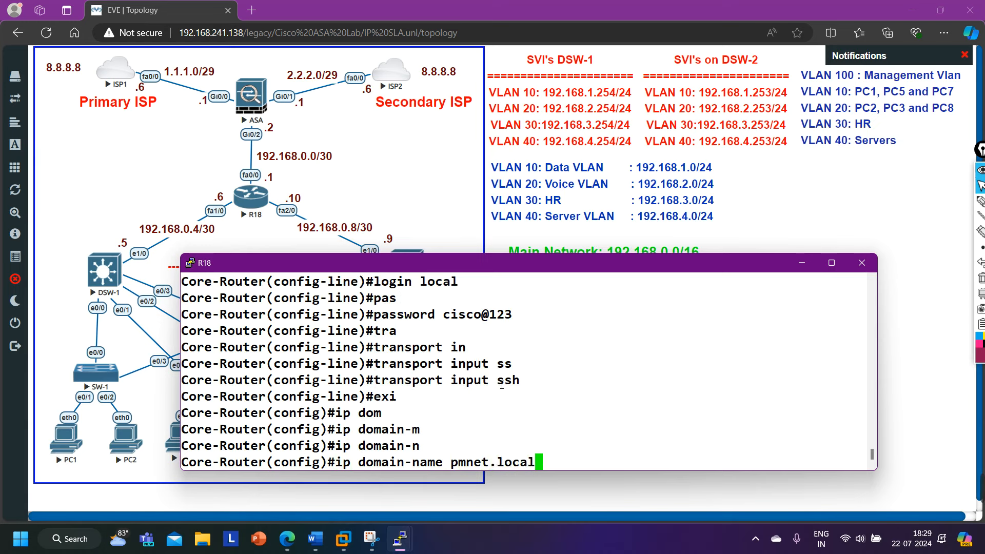
key(Return)
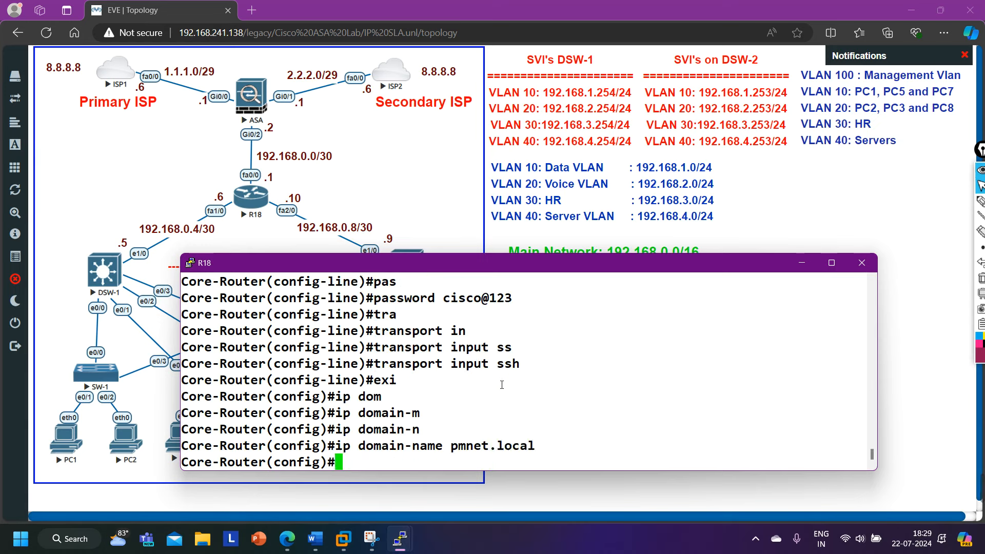
Generate RSA keys with crypto key generate rsa, accepting the default 512-bit size.
text(cr)
key(Tab)
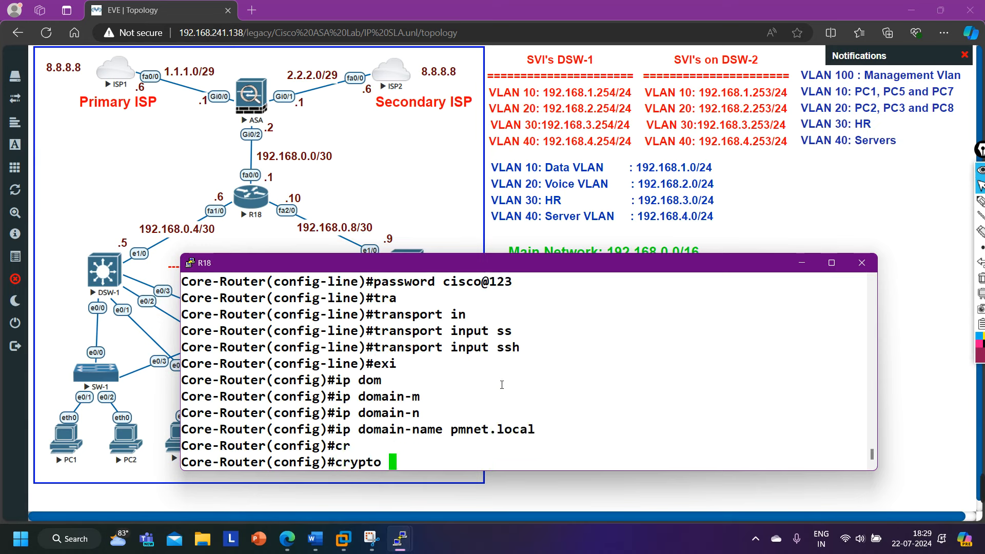
text(k)
key(Tab)
text(g)
key(Tab)
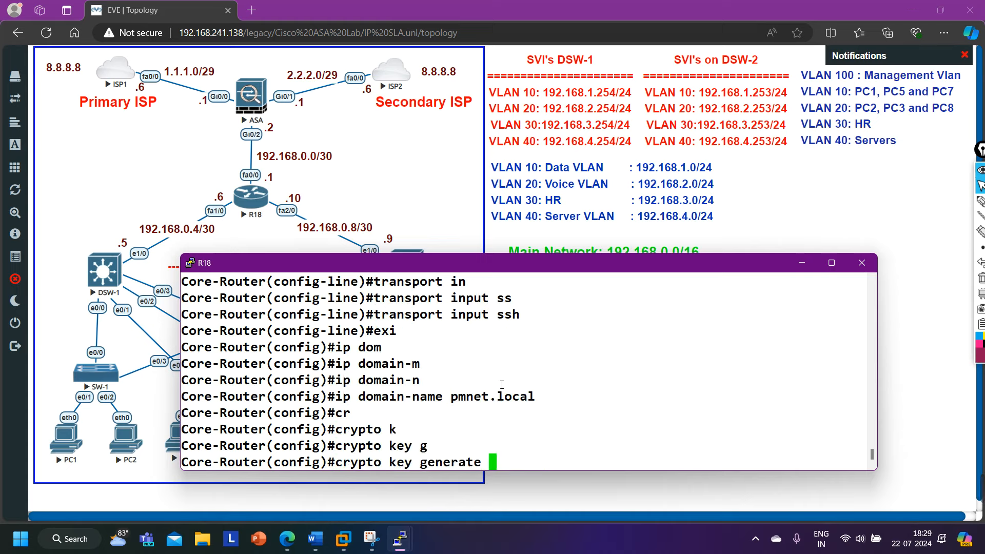
text(r)
key(Tab)
key(Return)
key(Return)
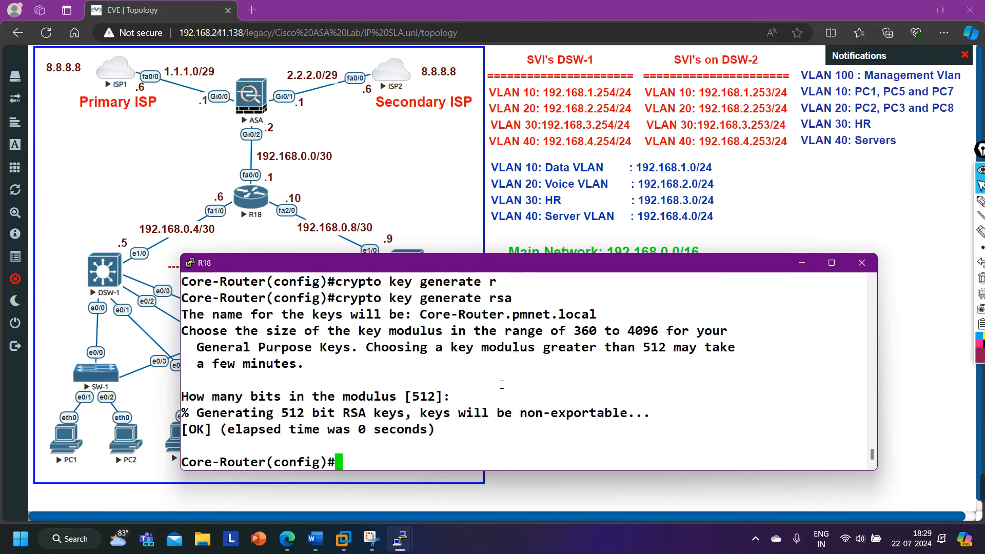
key(Return)
key(Return)
key(Return)
key(Return)
Request ip ssh version 2, which is rejected, and start typing 'do show ip ssh'.
text(ip ss)
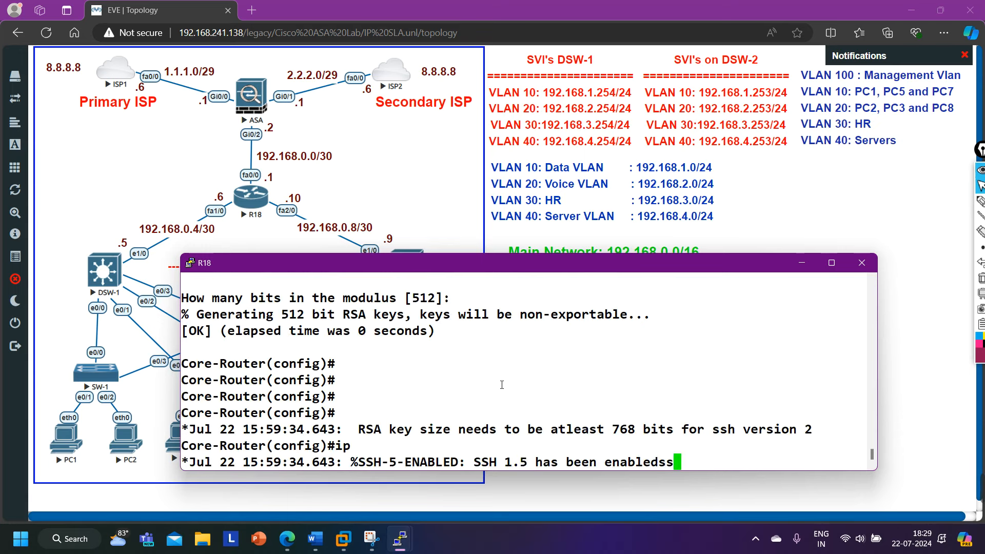
text(h ver)
key(Tab)
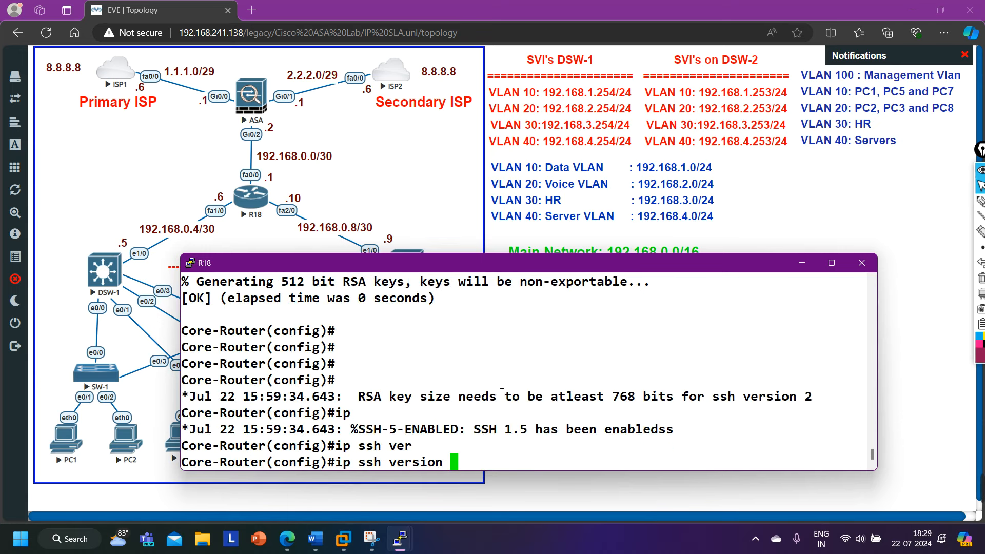
text(2)
key(Return)
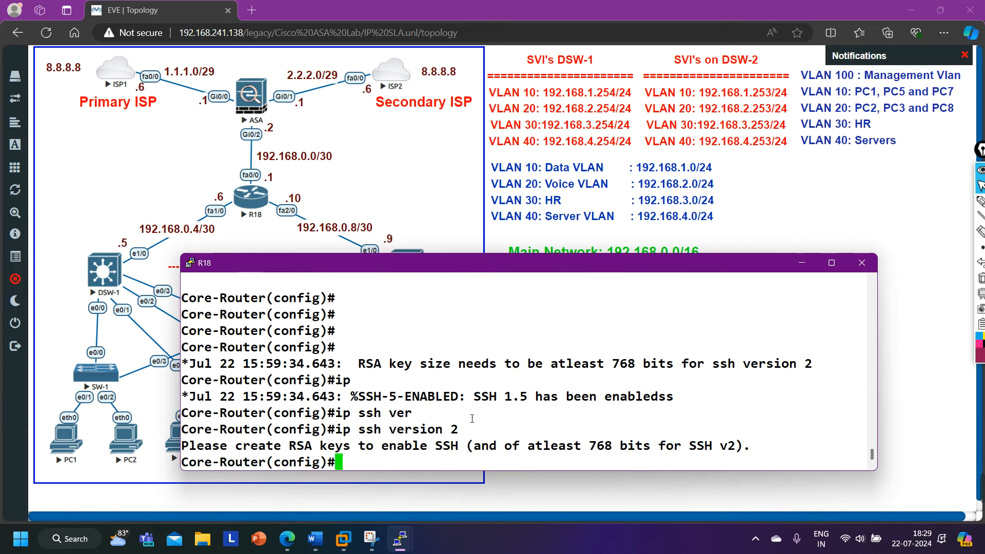
key(Return)
key(Return)
key(Return)
text(do sh)
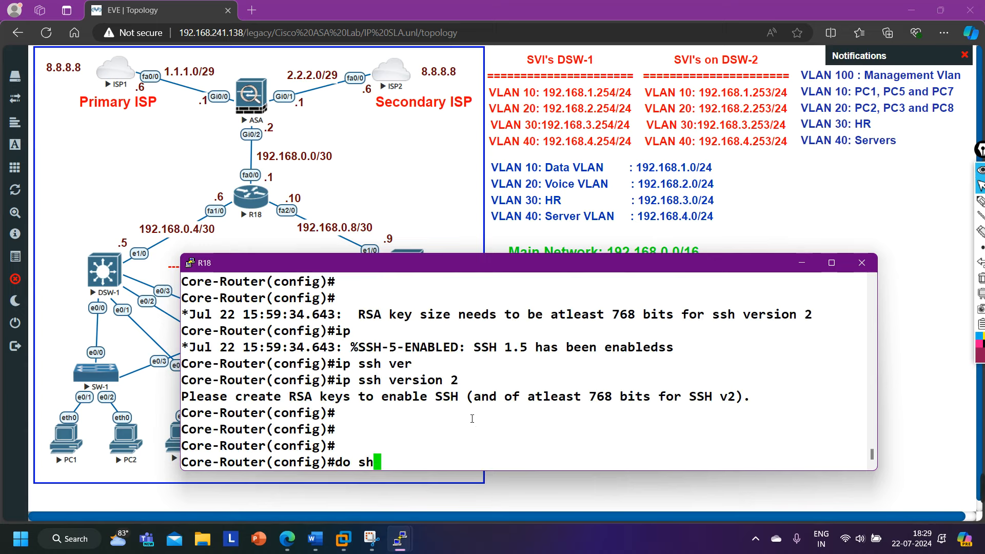
text(ow ip ssh)
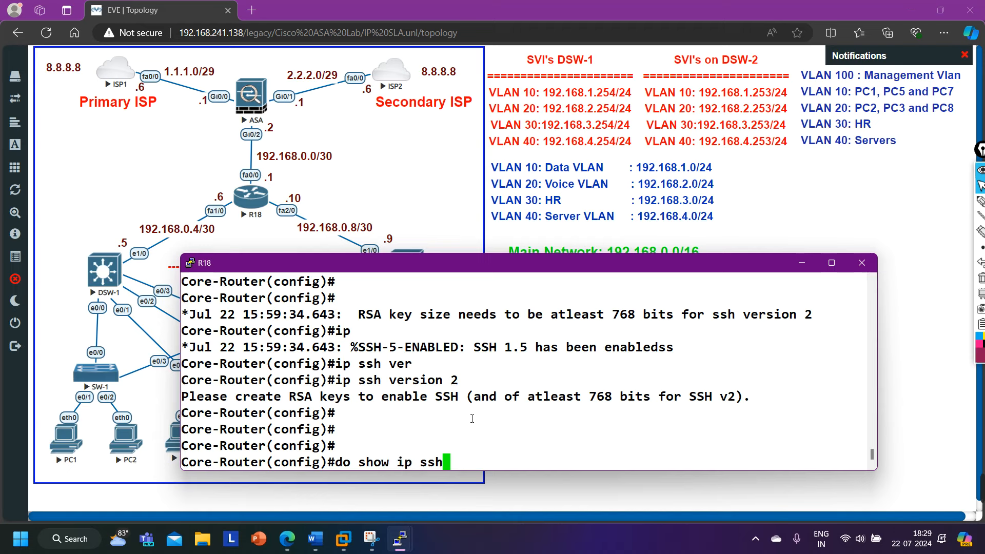
Show R18's SSH status and create the admin username with privilege 15 and a password.
key(Return)
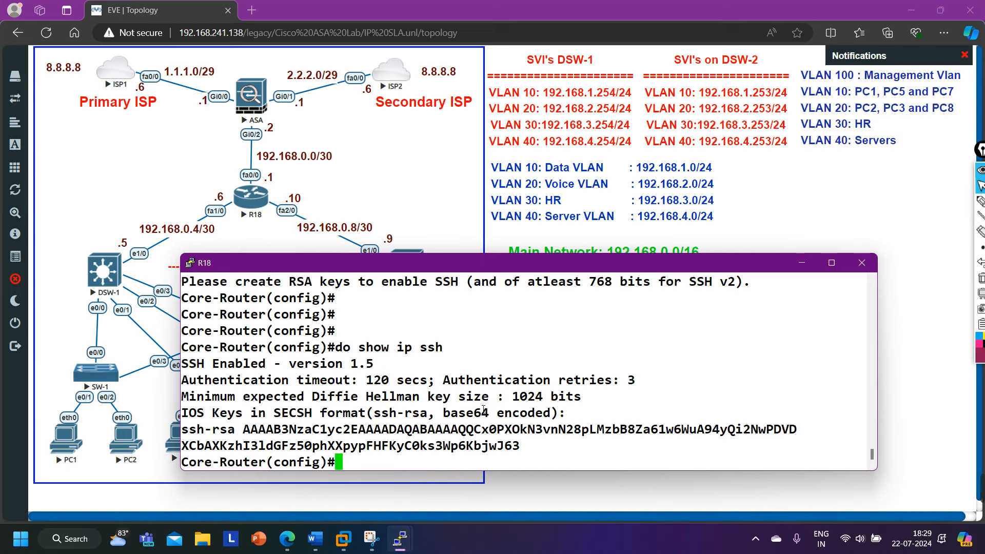
text(user)
key(Tab)
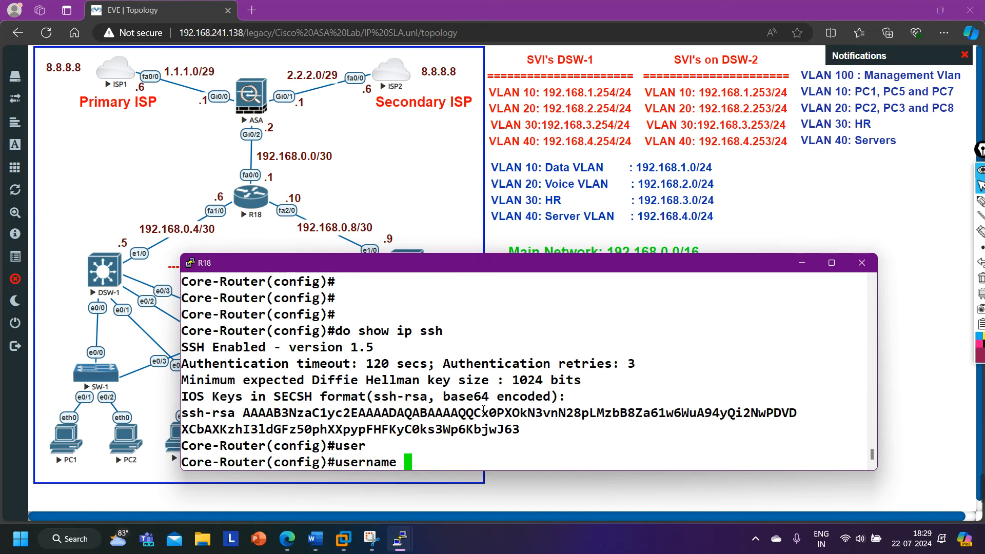
text(Admin pr)
key(Tab)
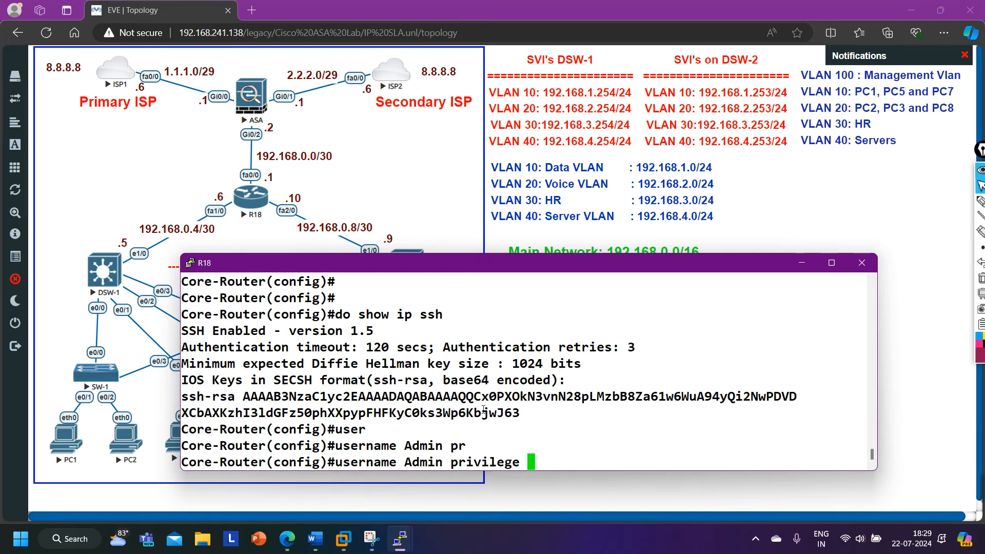
text(15 pas)
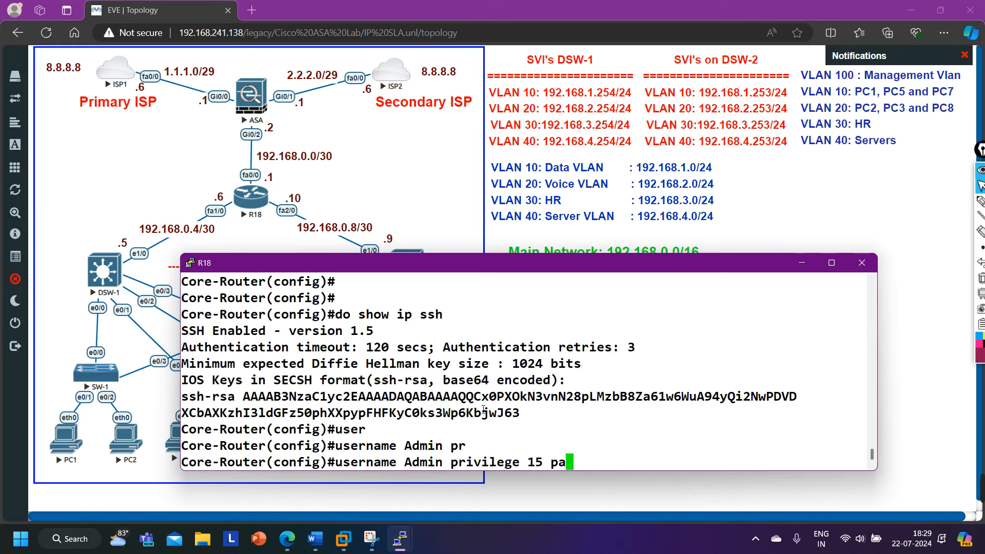
key(Tab)
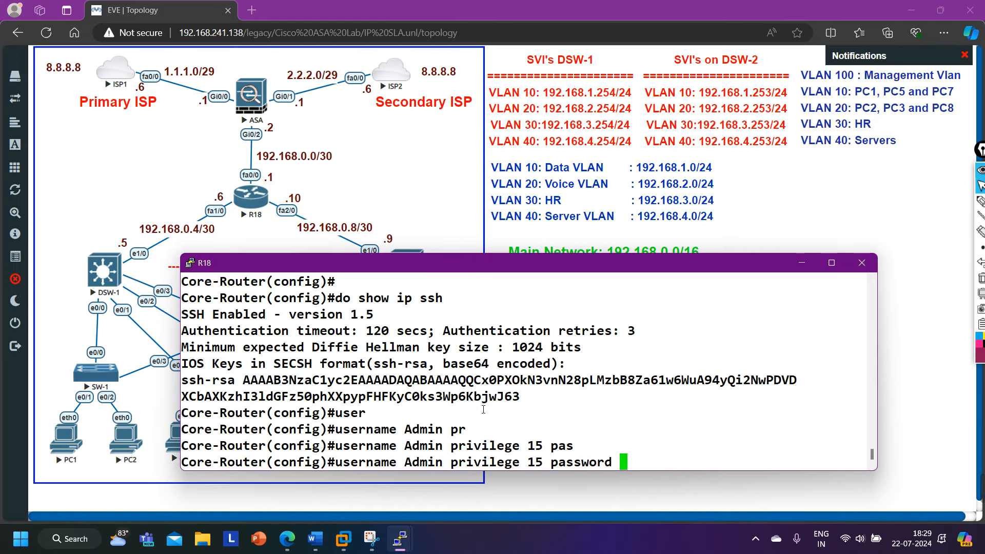
text(PMNet@123)
key(Return)
Leave configuration mode, save with wr, and minimize the R18 console.
key(Return)
key(ctrl+z)
key(Return)
key(Return)
text(wr)
key(Return)
key(Return)
key(Return)
key(Return)
key(Return)
key(Return)
key(Return)
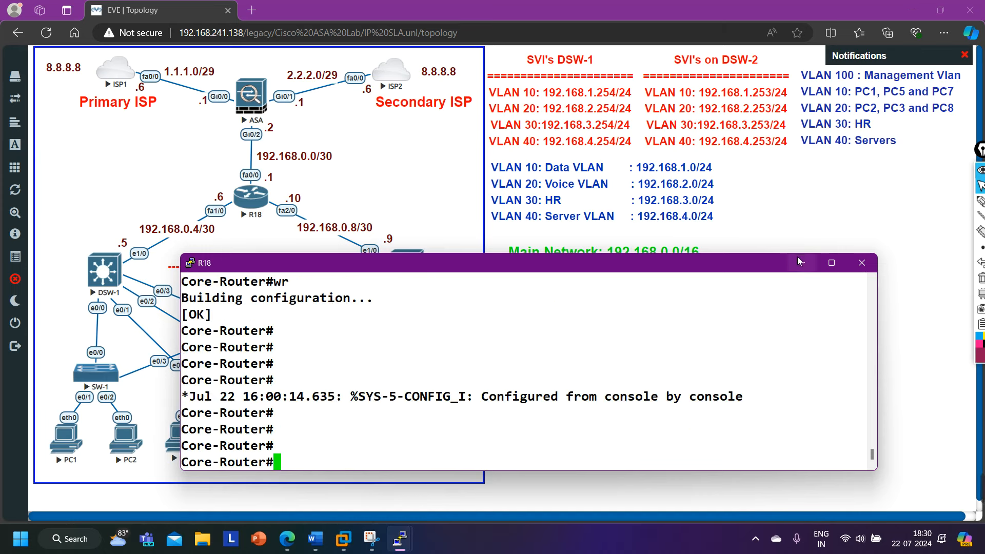
click(799, 260)
On the Admin-PC console, list the ssh command's options with '?'.
mouse_move(403, 547)
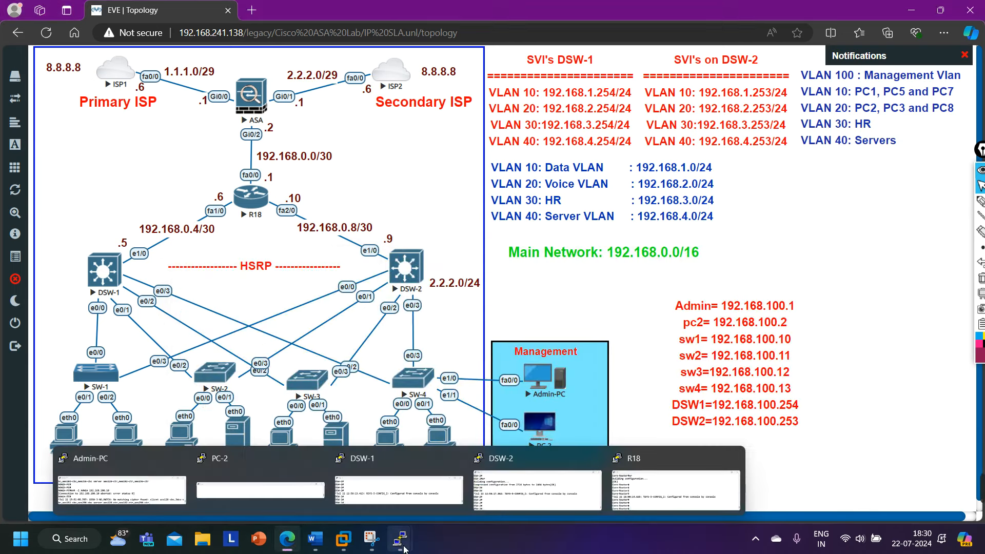
click(103, 492)
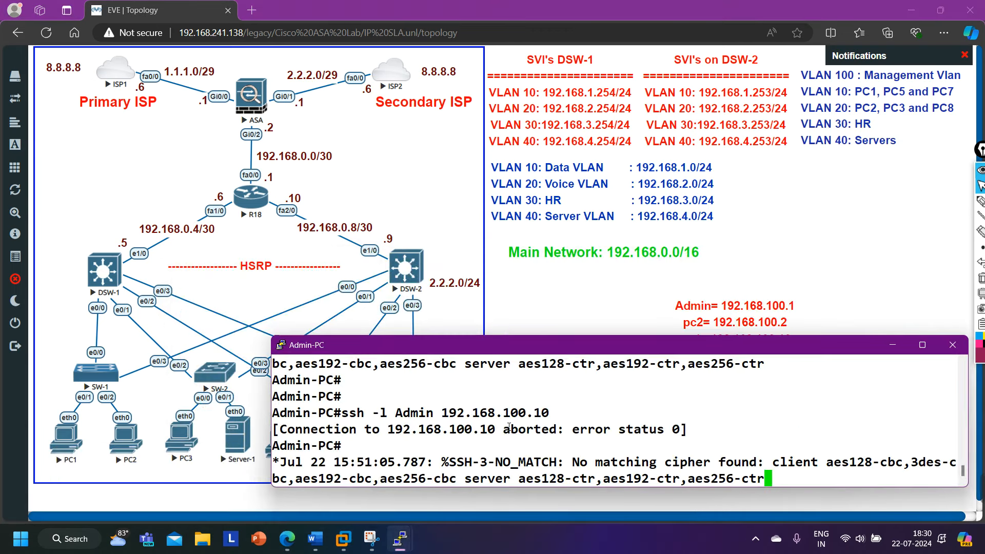
key(Return)
key(Return)
key(Return)
key(Return)
key(Return)
key(Return)
key(Return)
key(Return)
text(ssh)
key(Tab)
text(-l)
key(Tab)
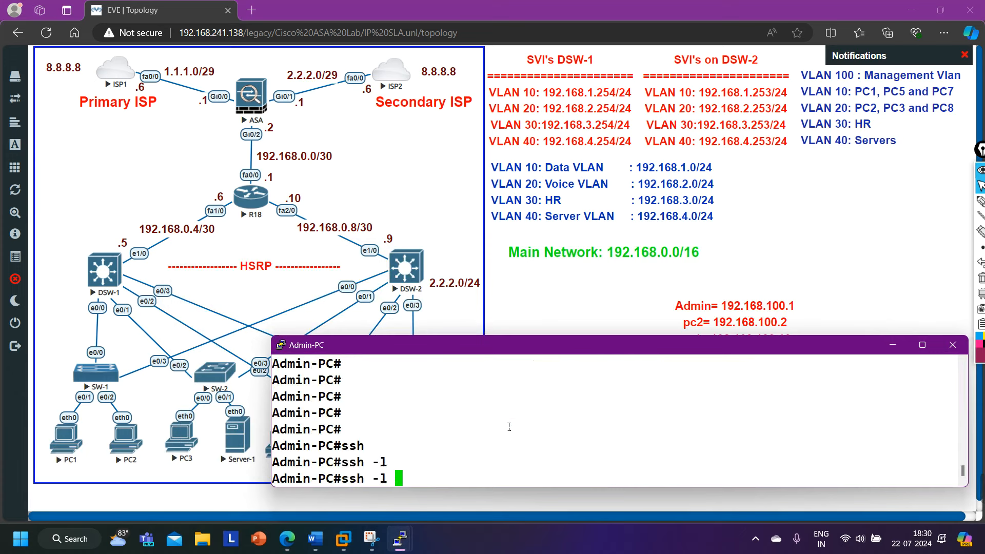
key(BackSpace)
key(BackSpace)
key(BackSpace)
text(?)
scroll(312, 413, up, 2)
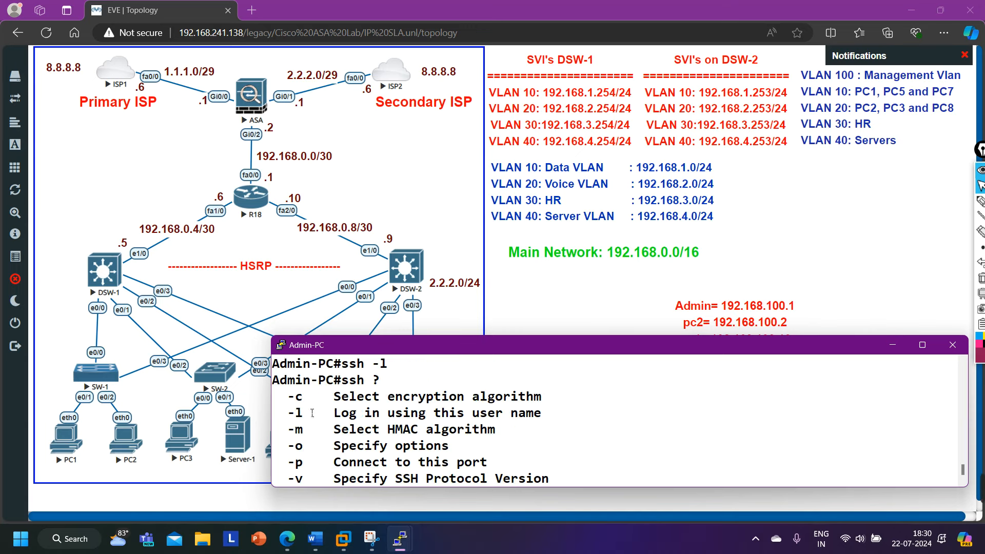
scroll(300, 411, down, 2)
SSH to 192.168.0.6 as the admin user, log in with the password, then exit.
text(-l )
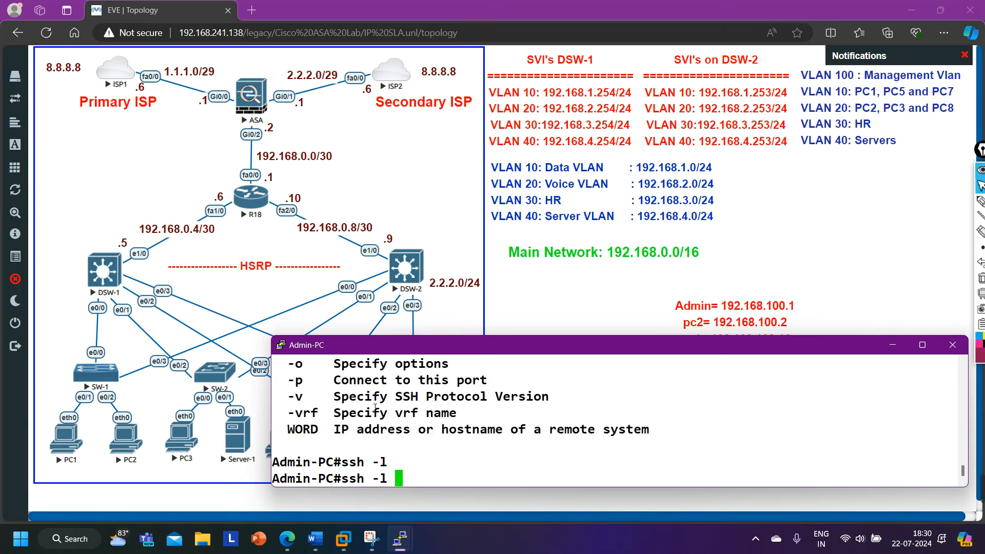
text(?Admin 192.1468)
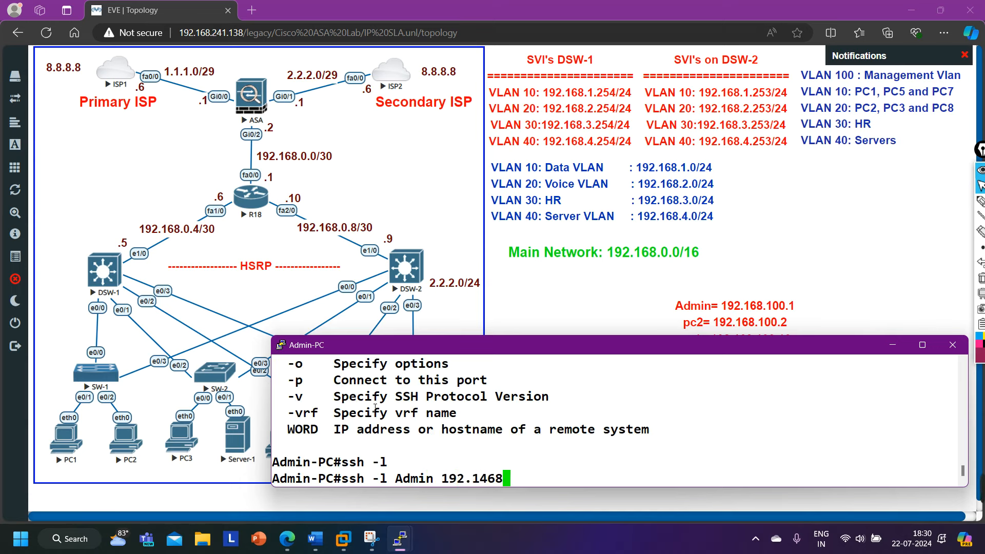
text(.)
key(BackSpace)
key(BackSpace)
key(BackSpace)
key(BackSpace)
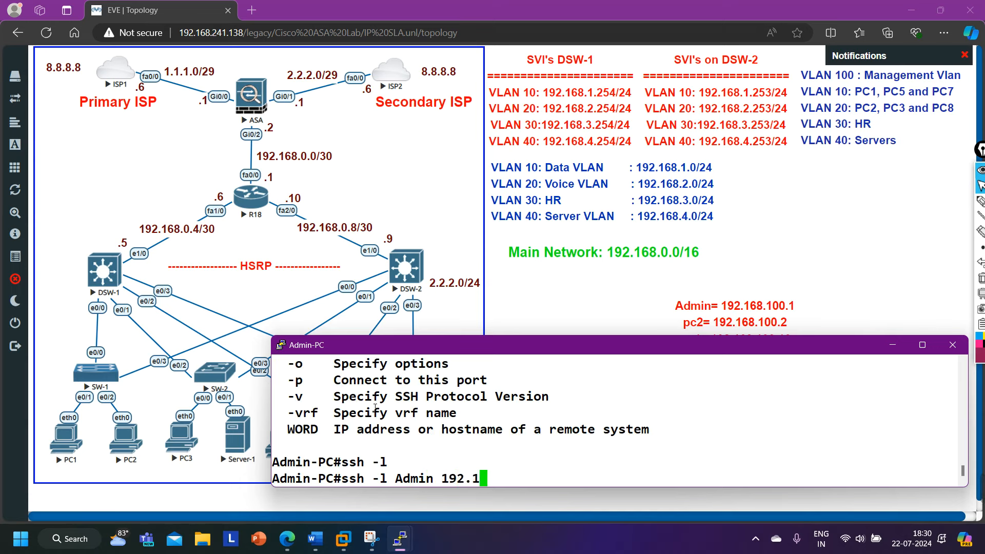
text(68.0.6)
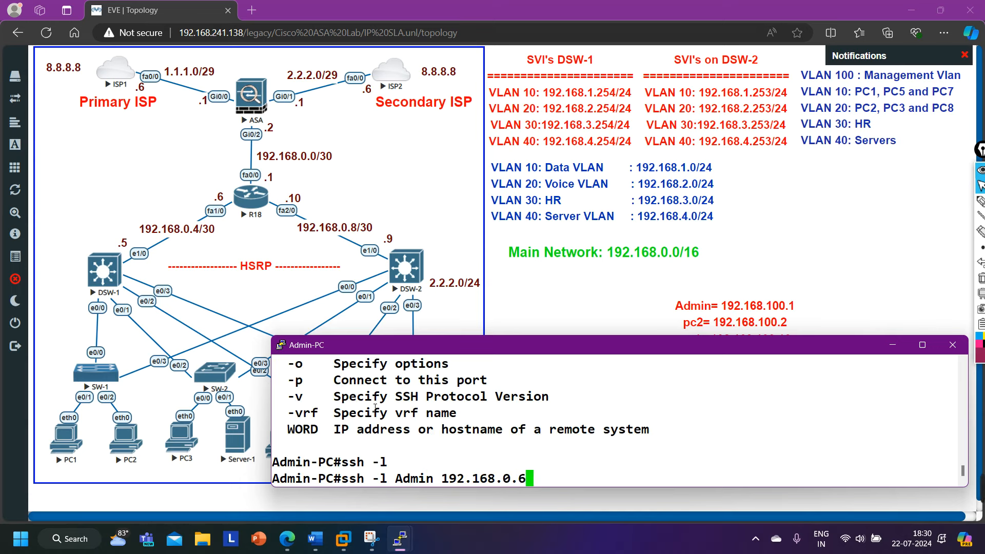
key(Return)
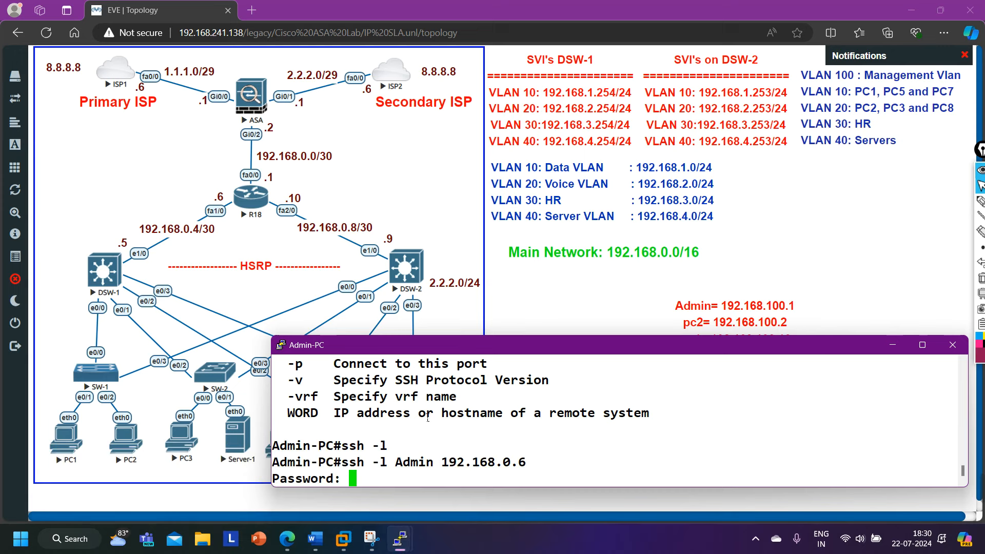
mouse_move(405, 545)
key(Return)
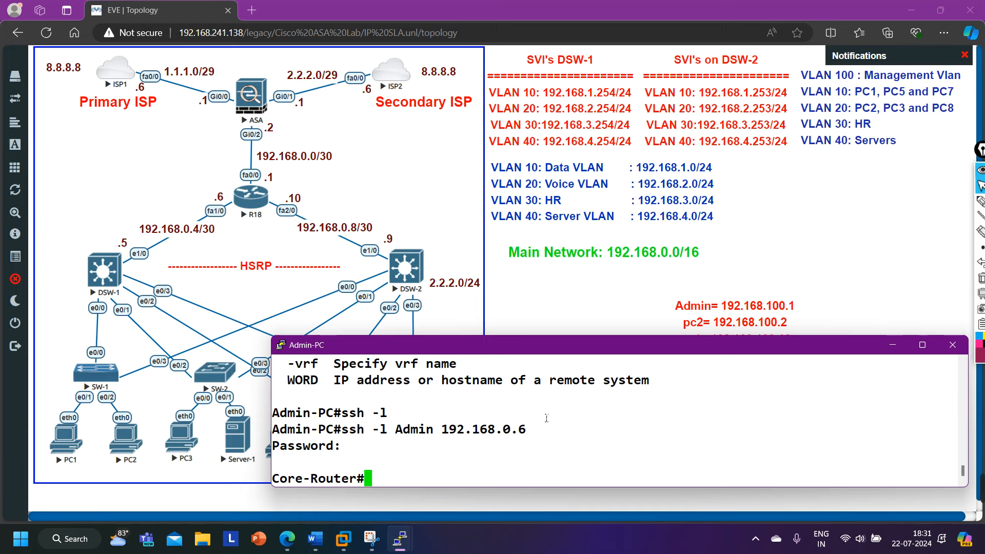
text(exi)
key(Return)
key(Return)
key(Return)
key(Return)
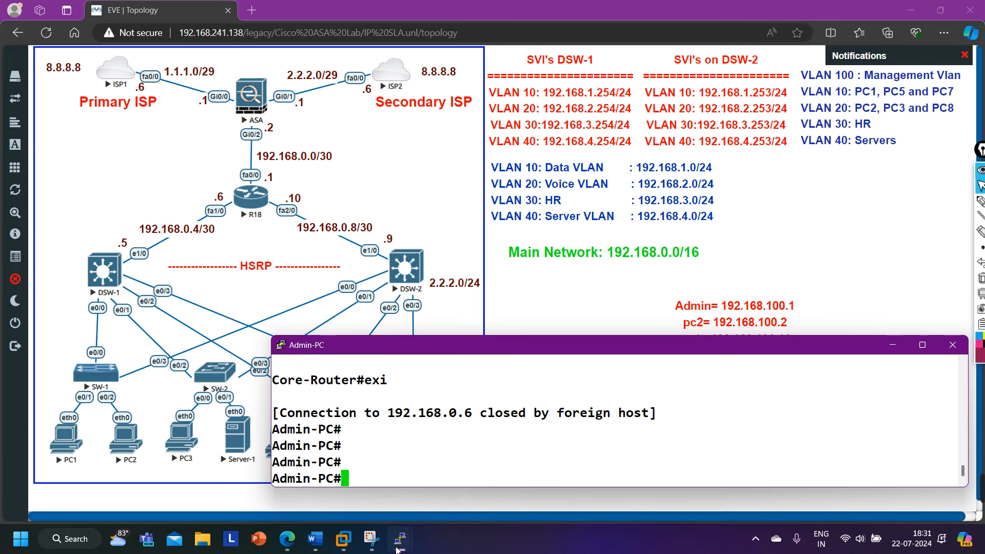
Run 'show run | s line vty' on R18, confirming login local and SSH-only transport, then minimize it.
click(673, 486)
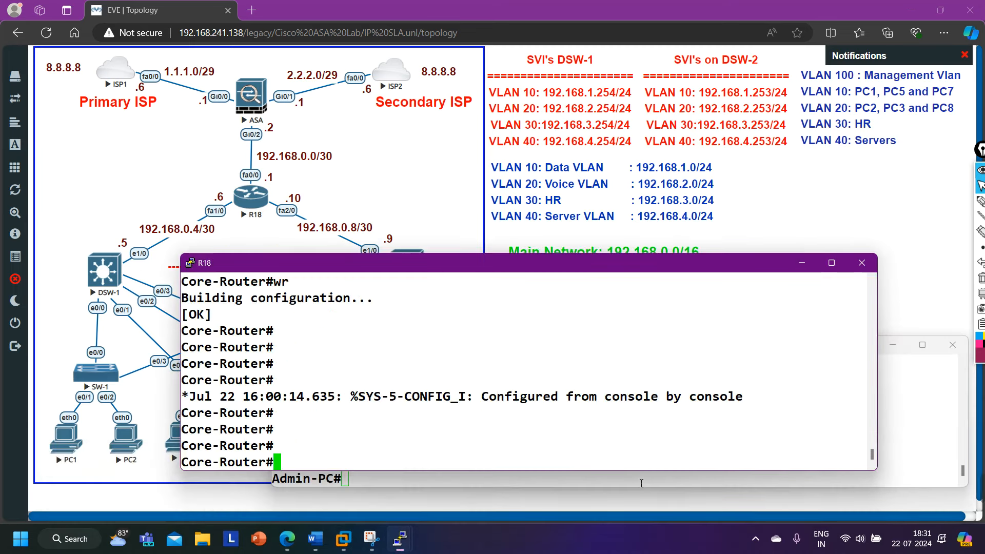
text(conff)
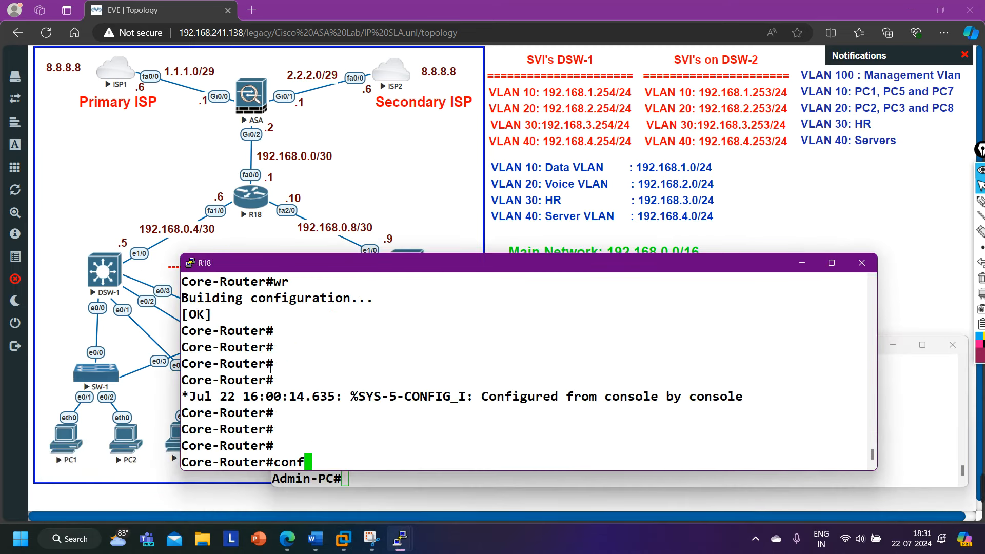
key(Return)
key(Return)
key(Return)
text(sho)
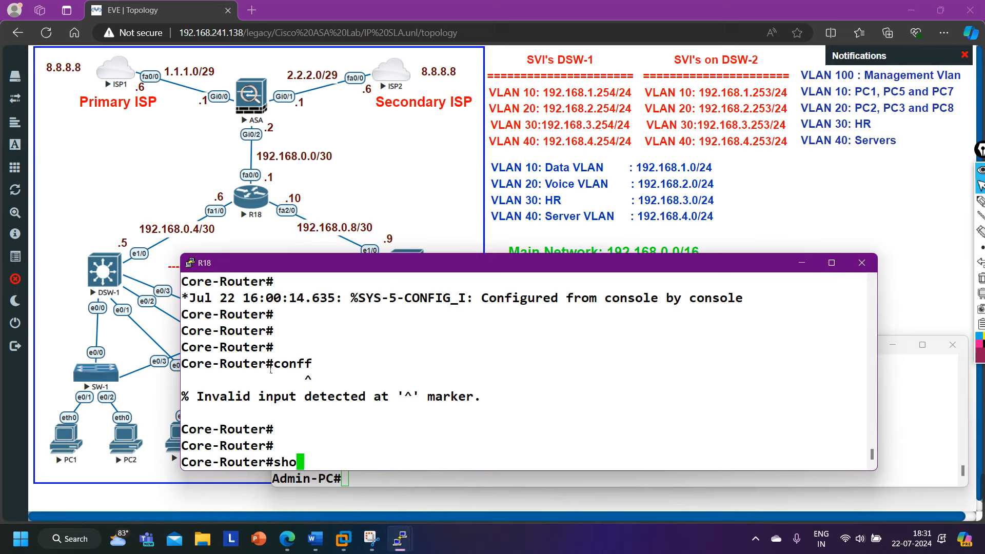
text(w run | s)
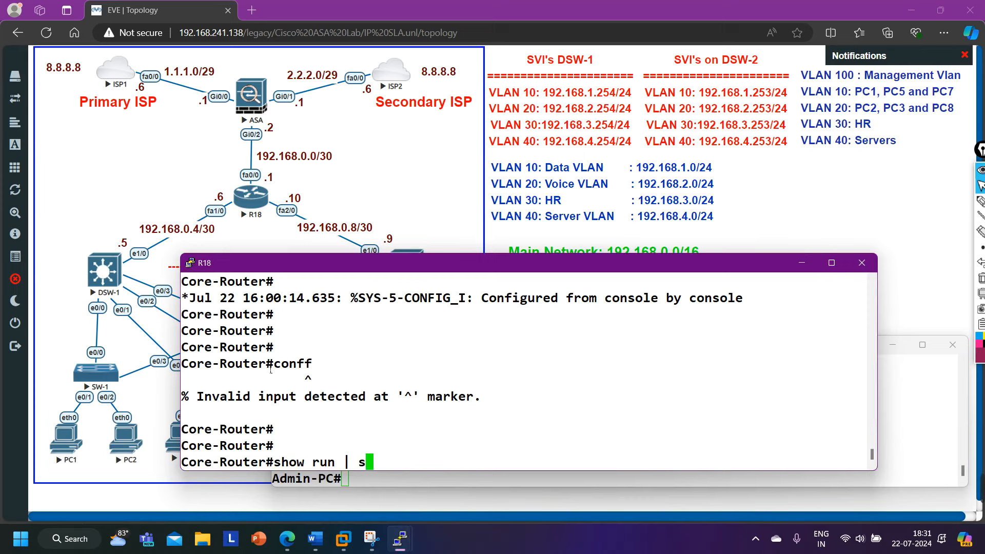
text( line vty)
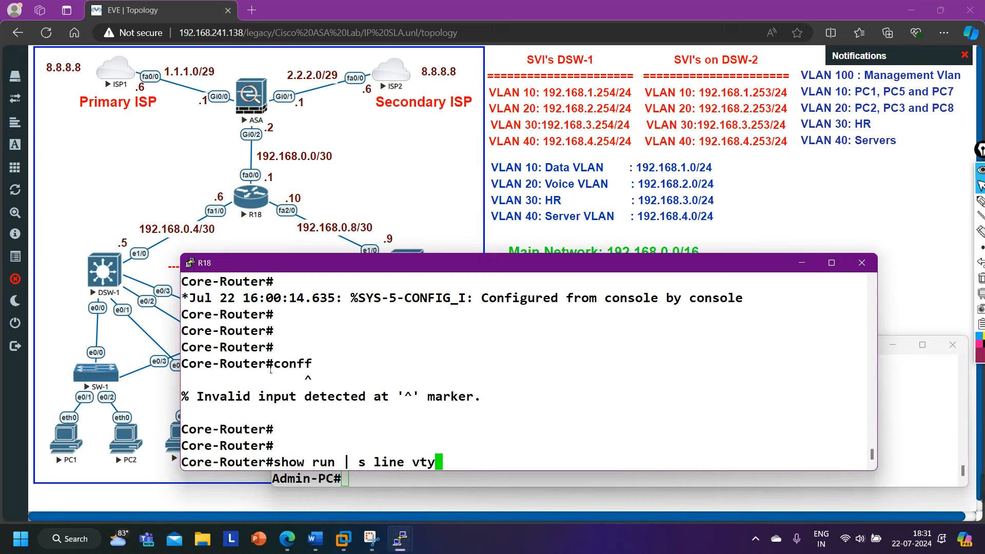
key(Return)
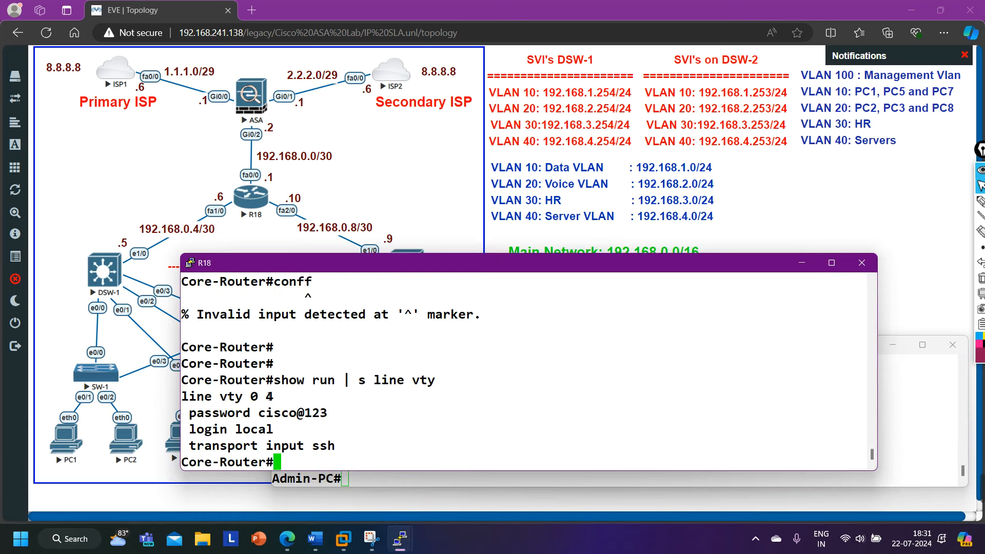
drag(204, 439, 319, 440)
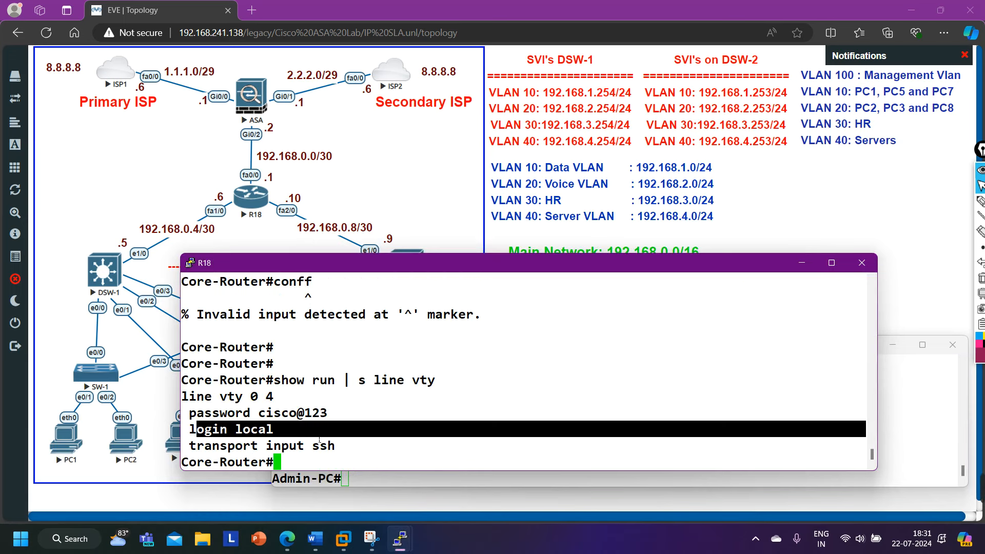
click(802, 262)
Rerun the ssh command to 192.168.0.6 from Admin-PC and log in with the password.
key(Return)
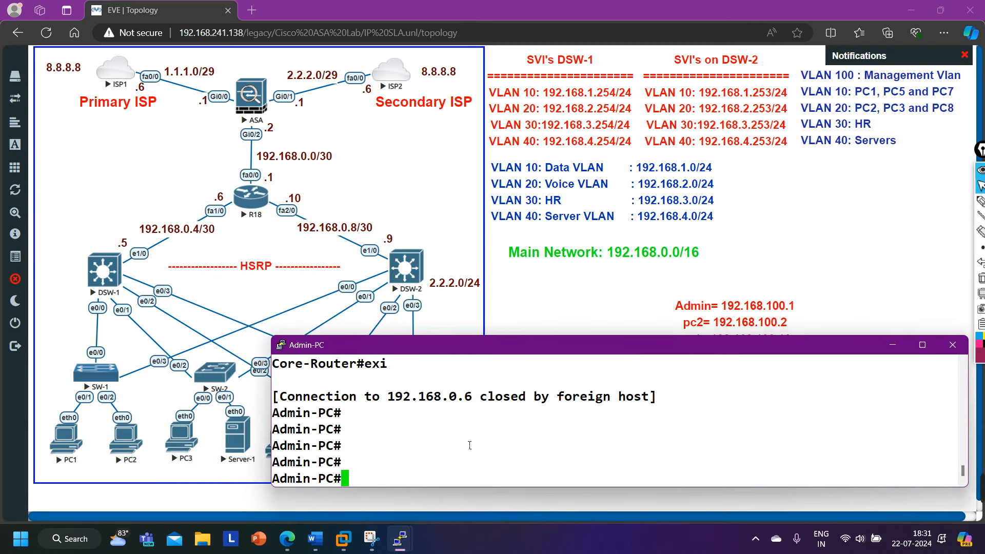
key(Up)
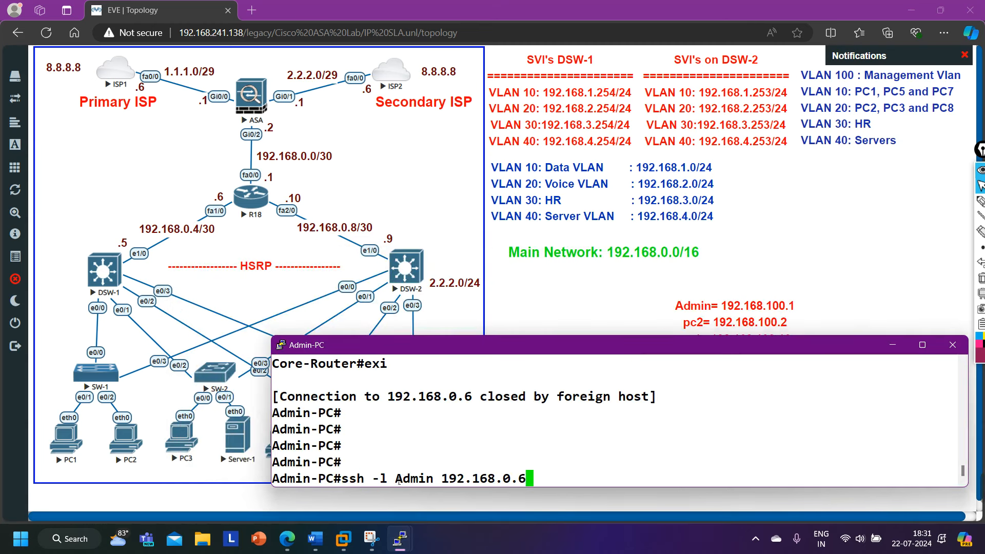
drag(388, 479, 433, 482)
key(Return)
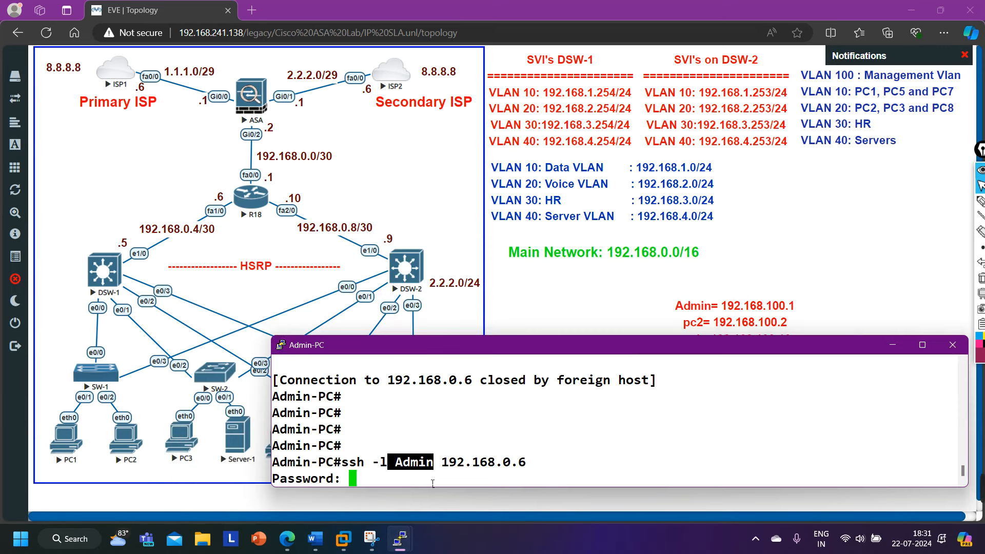
key(Return)
key(Return)
key(Return)
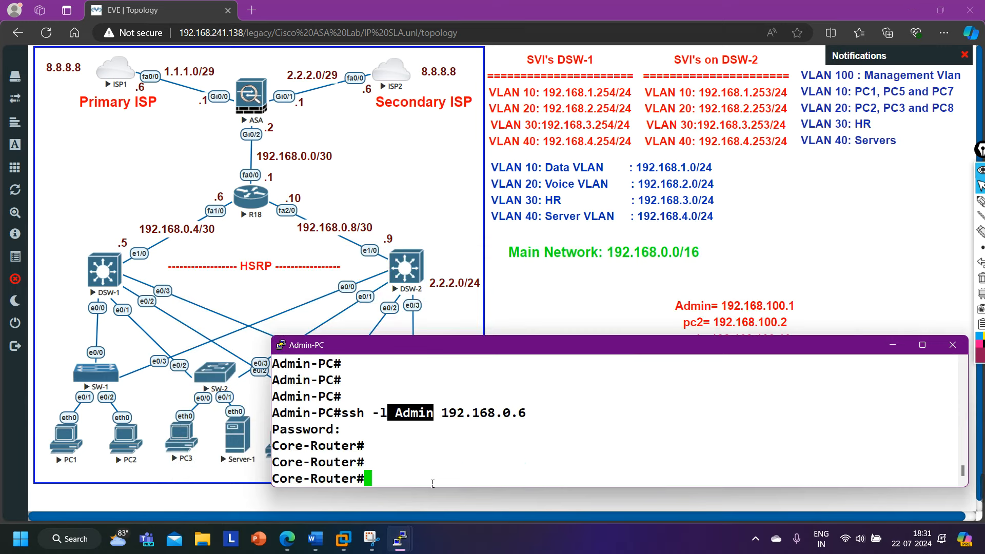
key(Return)
key(Return)
key(Return)
key(Return)
List the three up interfaces with 'show ip int br | ex un', exit, and return to the topology.
text(show)
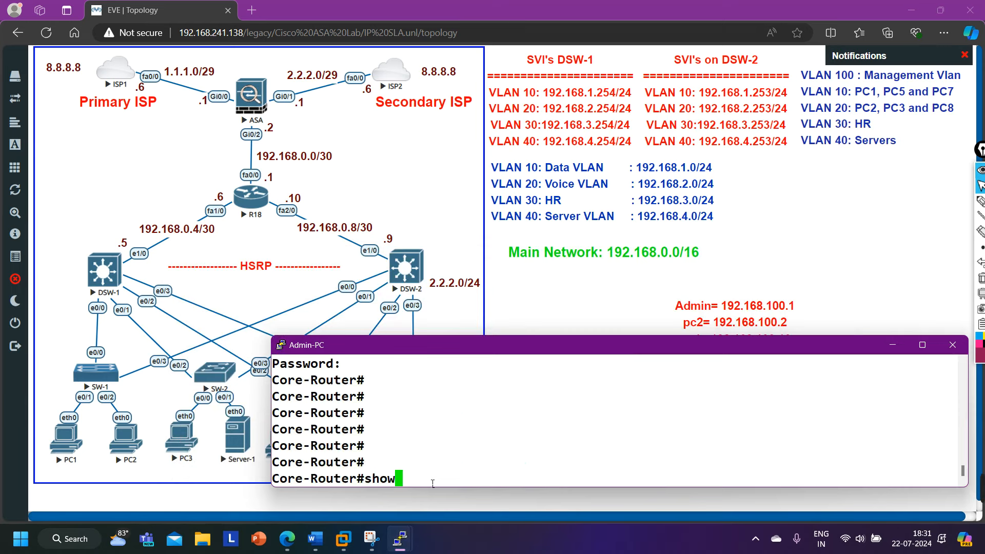
text( ip int br | e)
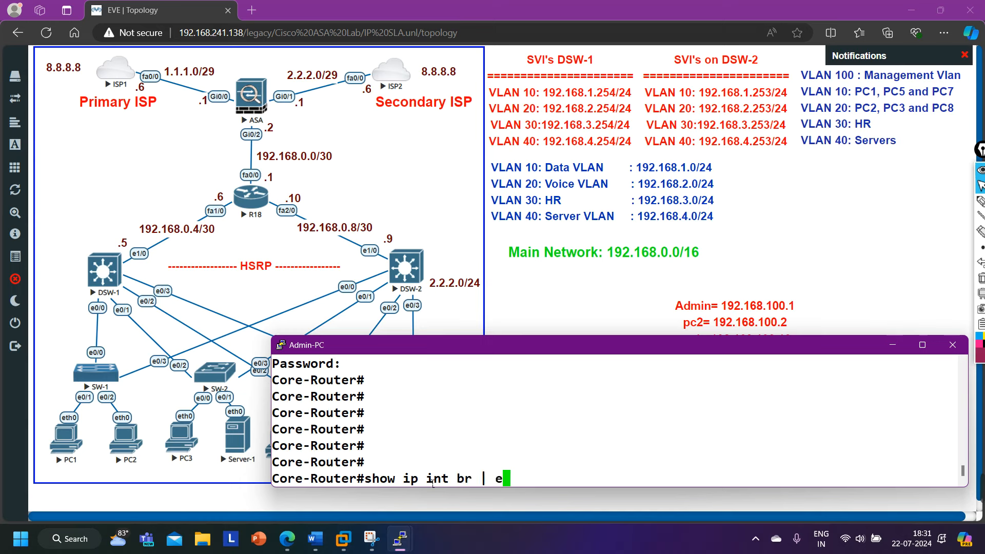
text(x un)
key(Return)
drag(304, 413, 830, 447)
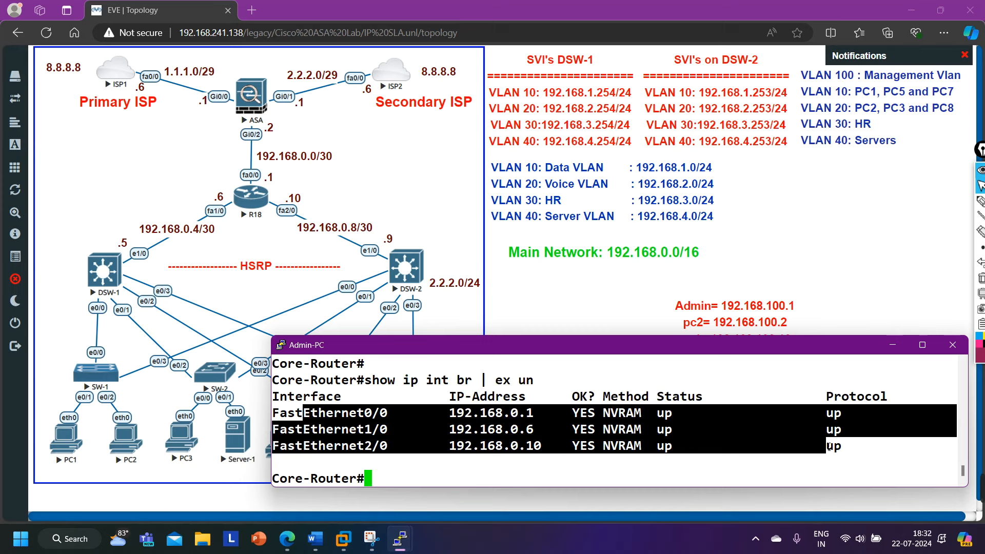
text(exi)
key(Return)
key(Return)
key(Return)
key(Return)
key(Return)
key(Return)
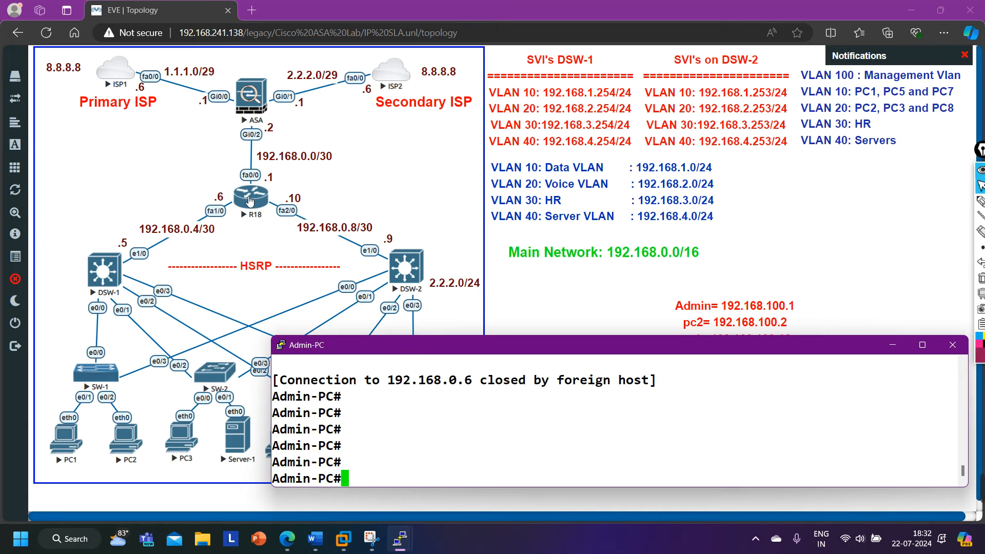
click(579, 291)
mouse_move(984, 485)
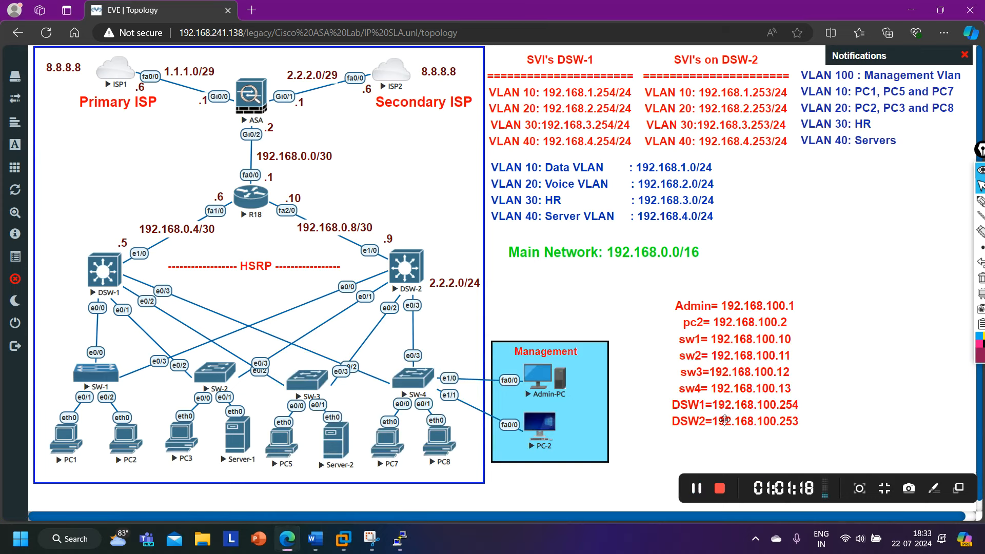
mouse_move(401, 538)
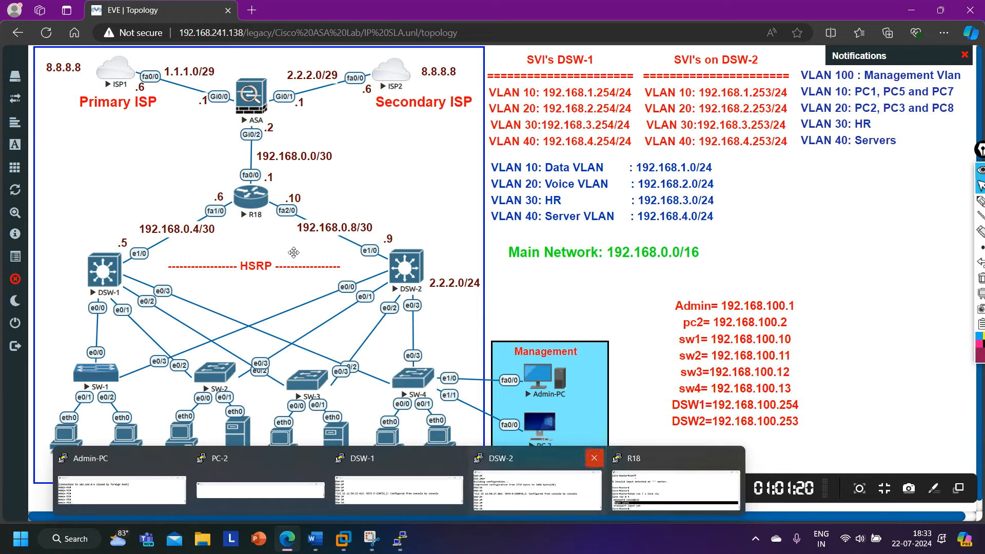
Open the ASA firewall console and enter privileged, then global configuration mode.
click(249, 97)
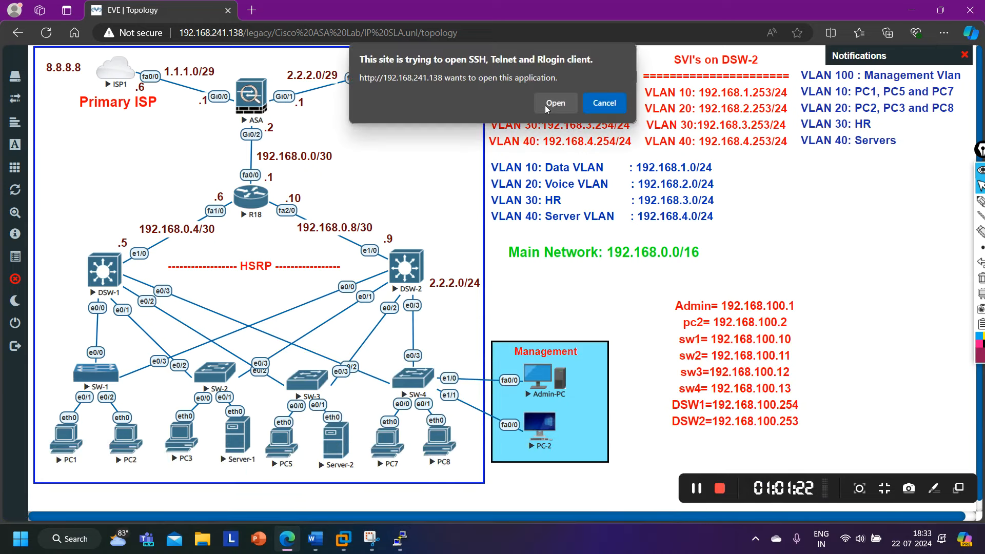
click(556, 102)
drag(492, 139, 555, 267)
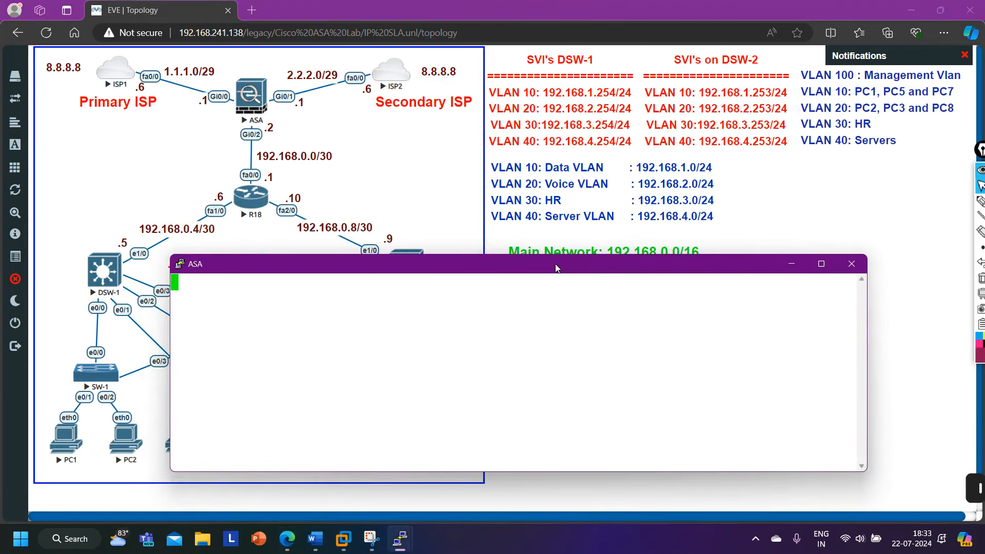
key(Return)
text(en)
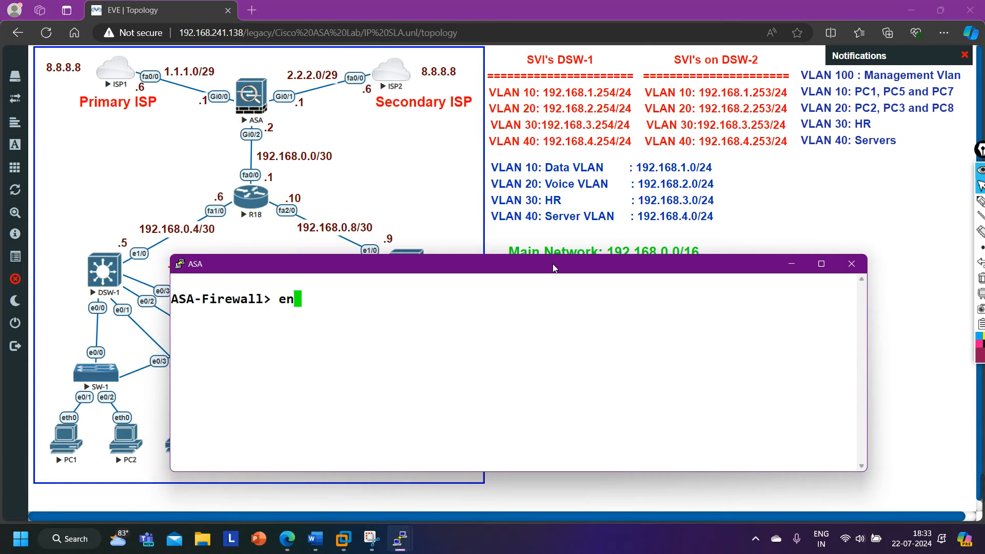
key(Return)
key(Return)
text(con)
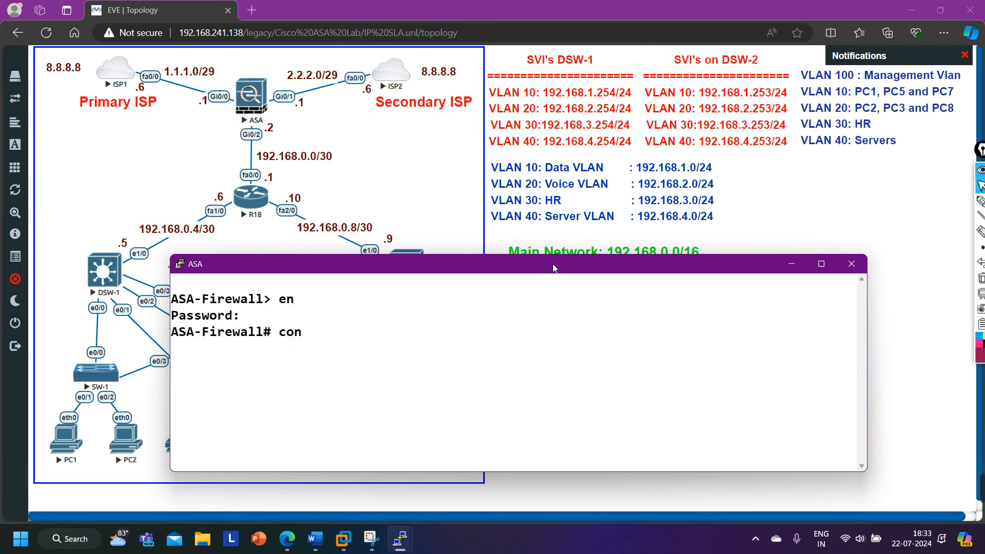
text(f t)
key(Return)
key(Return)
key(Return)
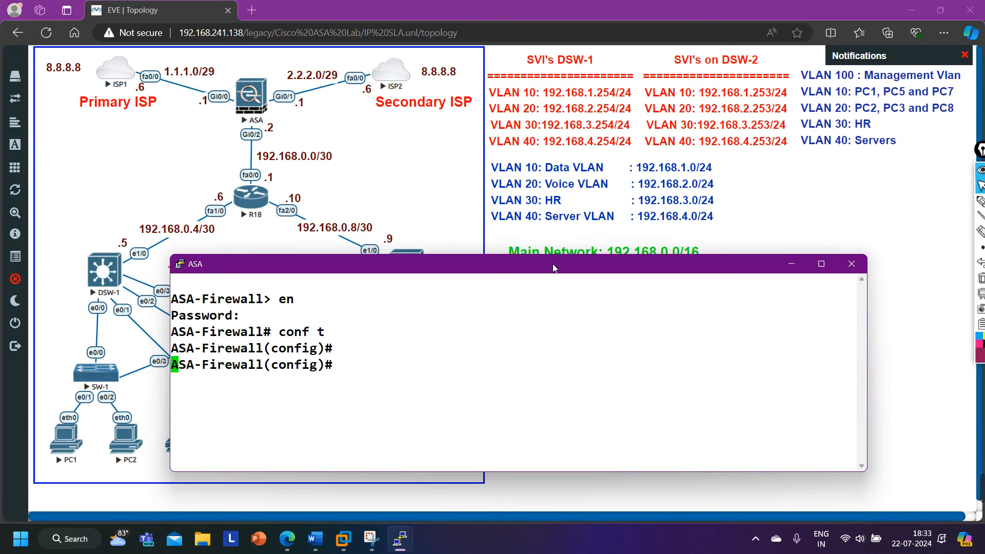
Enable SSH version 2 on the ASA.
text(ss)
key(Tab)
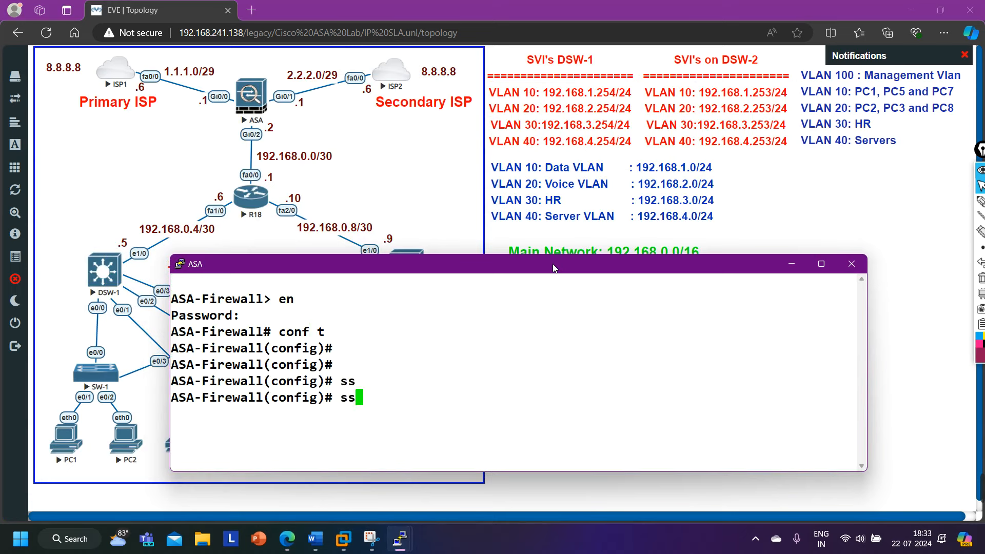
text(h ver)
key(Tab)
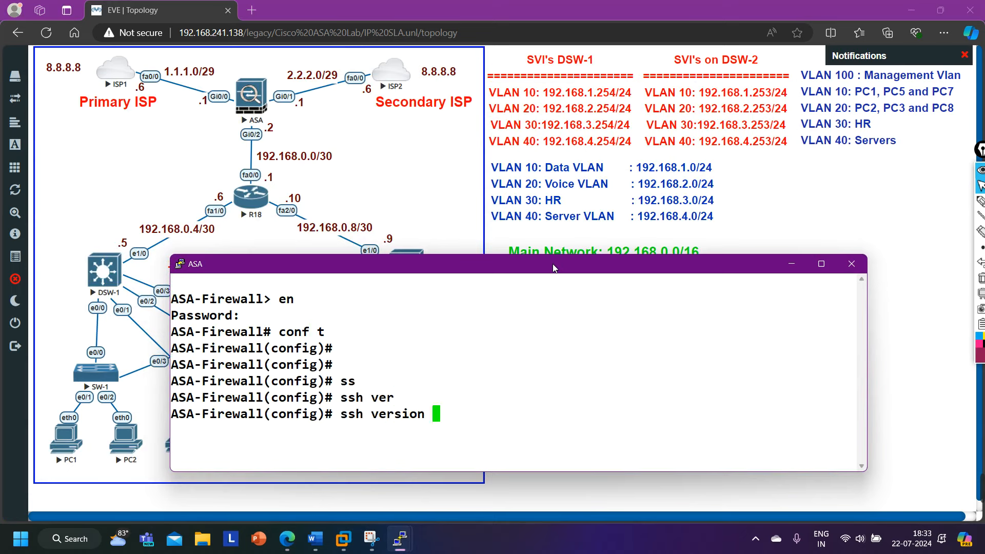
text(2)
key(Return)
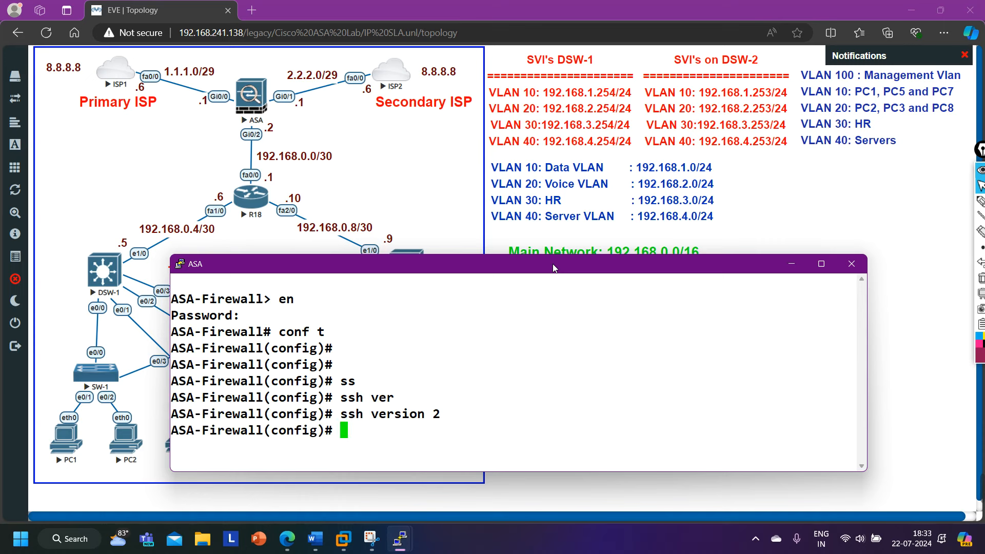
Create local user Admin with a password and privilege level 15.
text(user)
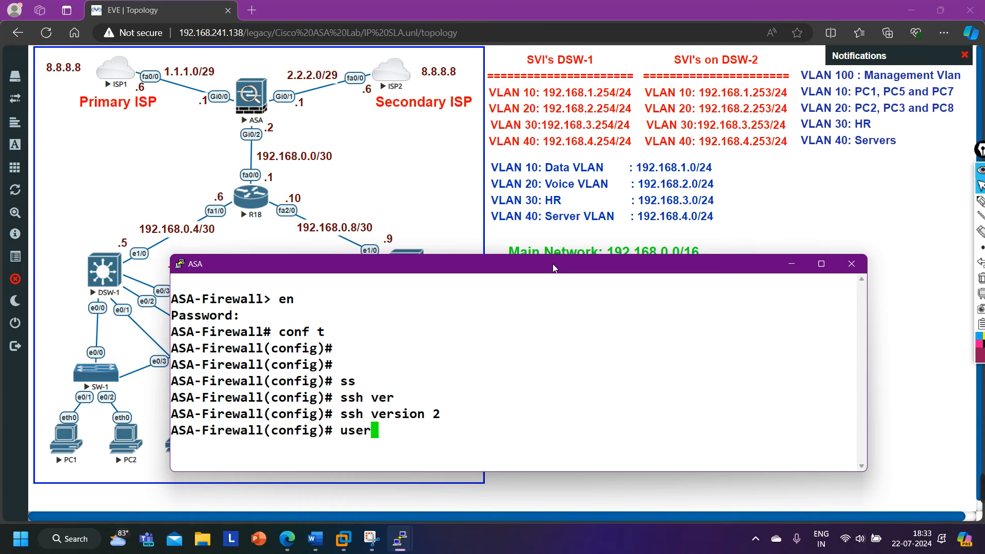
key(Tab)
text(n)
key(Tab)
text(Admin)
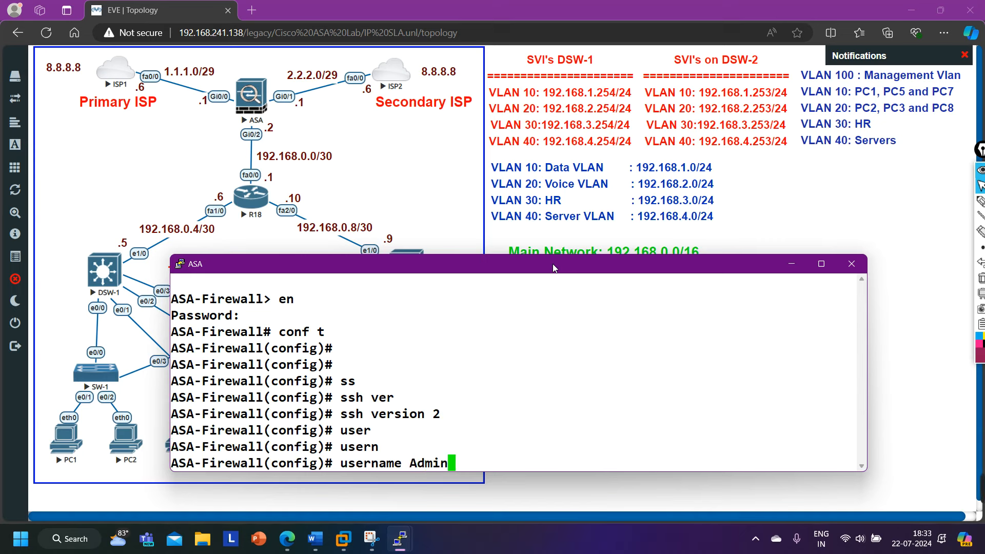
text( pas)
key(Tab)
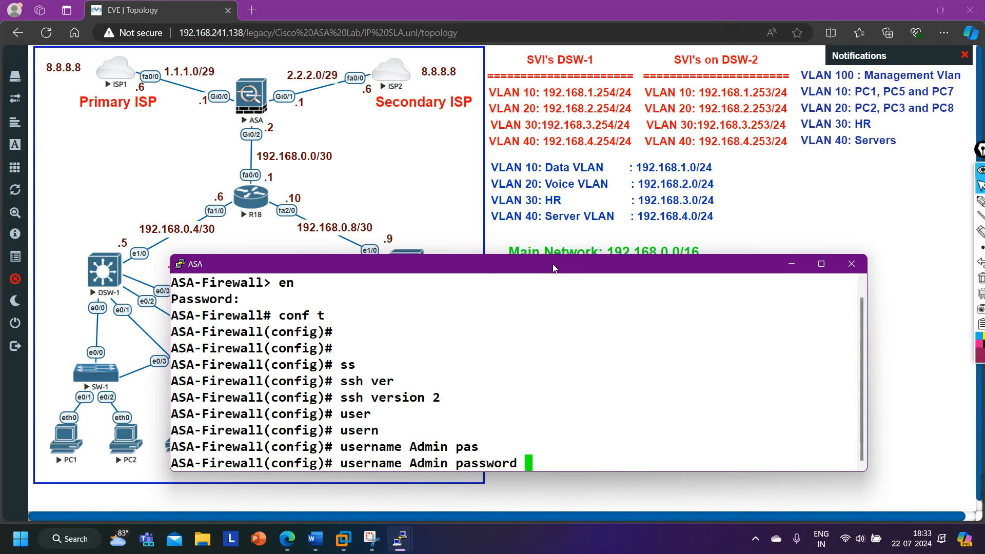
text(PMNe)
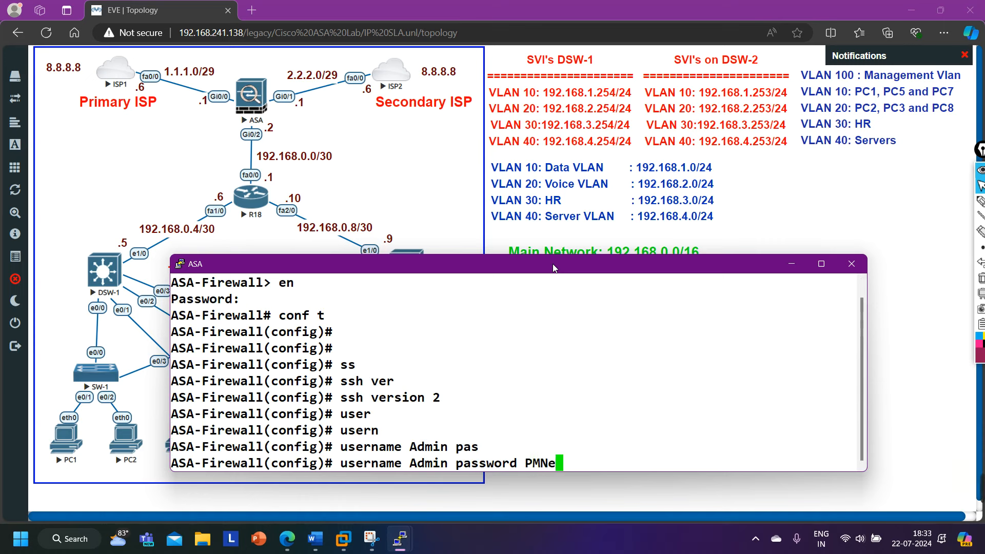
text(t@123 pr)
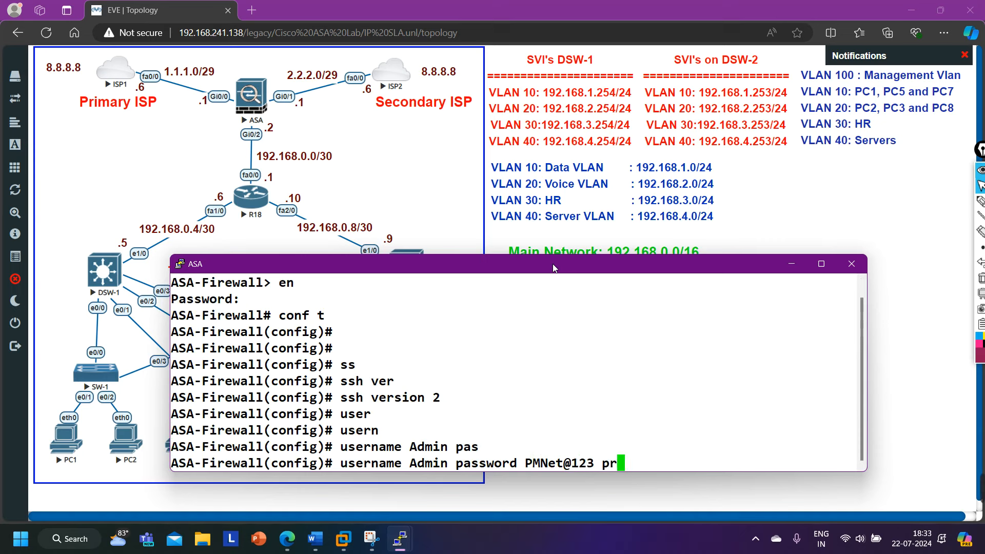
text(i)
key(Tab)
text(15)
key(Return)
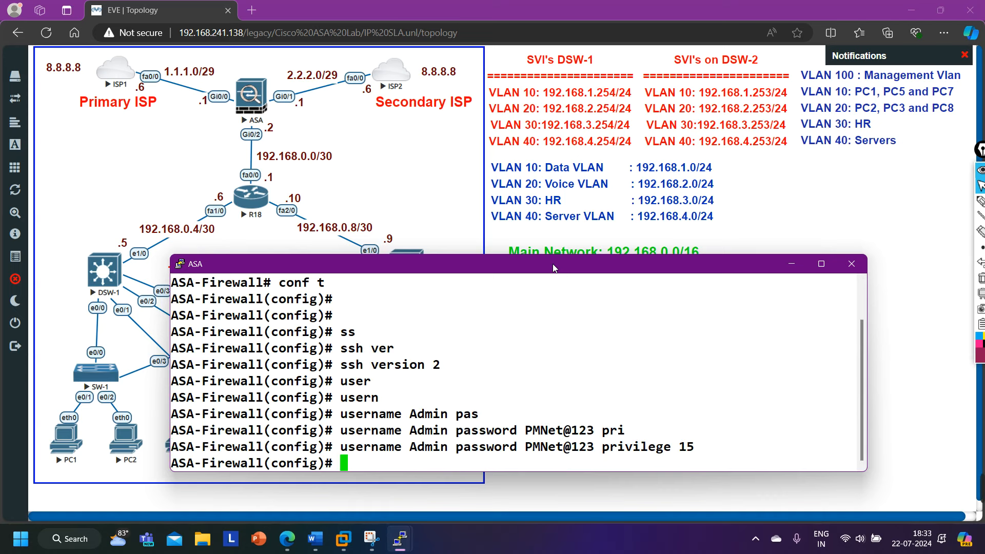
Generate a 1024-bit RSA key pair, confirming replacement of the existing keys.
text(cryp)
key(Tab)
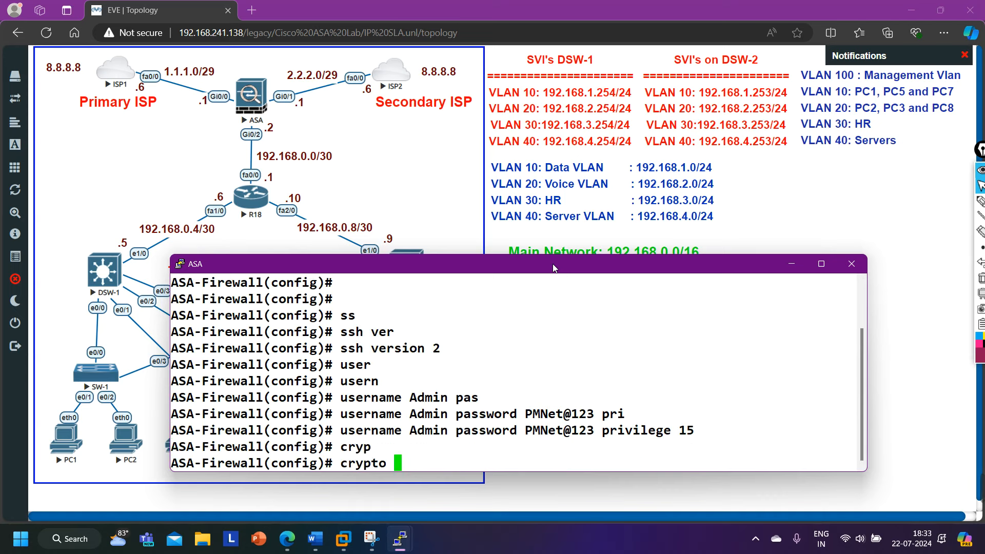
text(ke)
key(Tab)
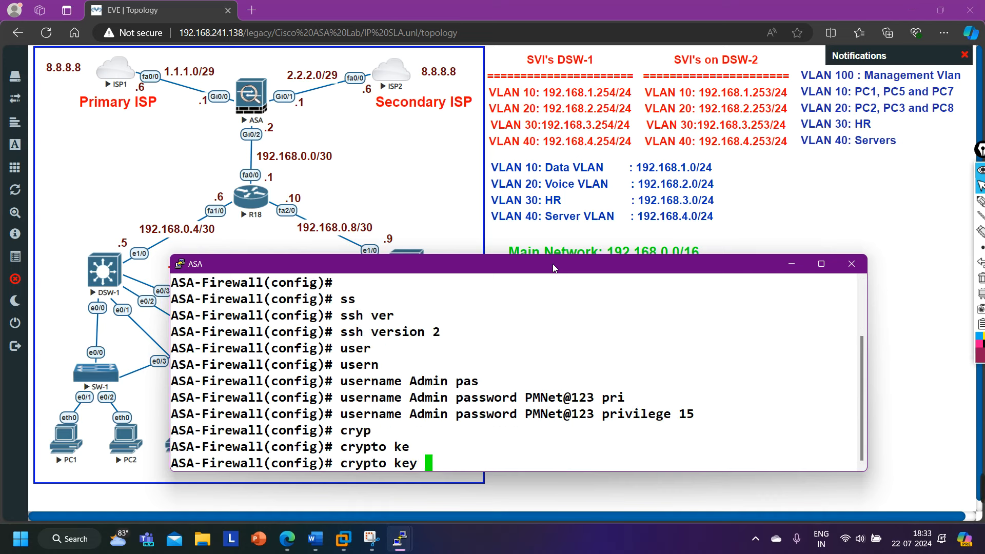
text(g)
key(Tab)
text(r)
key(Tab)
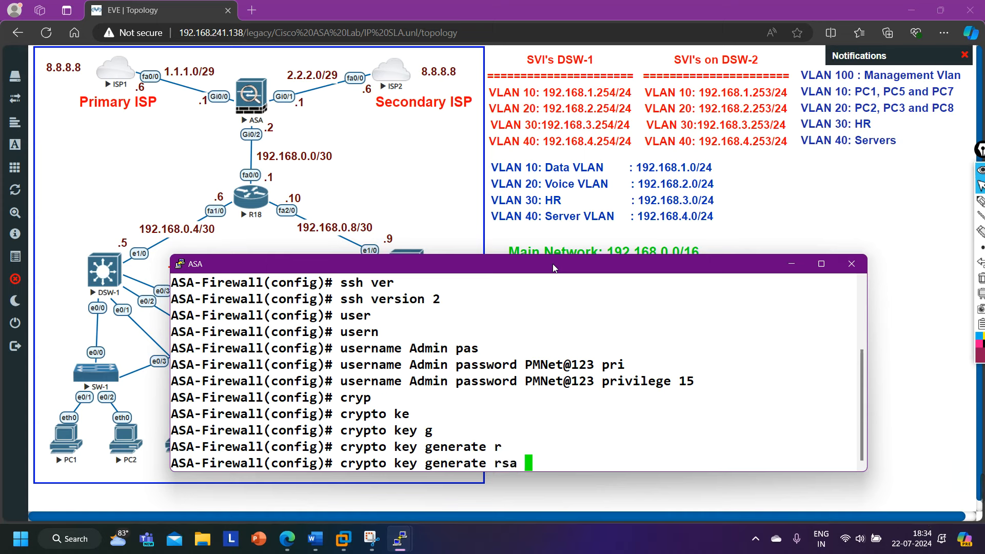
text(mo)
key(Tab)
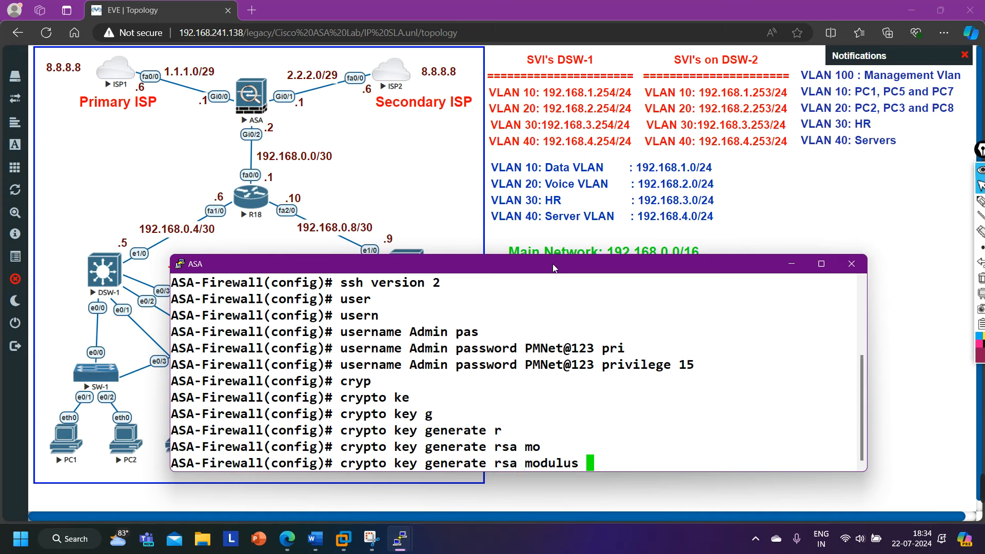
text(?)
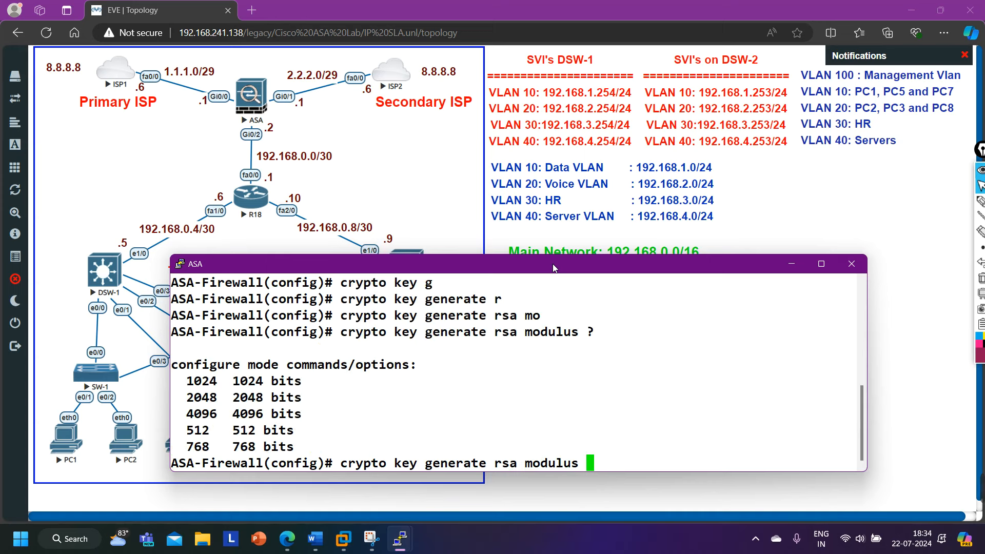
text(1024)
key(Return)
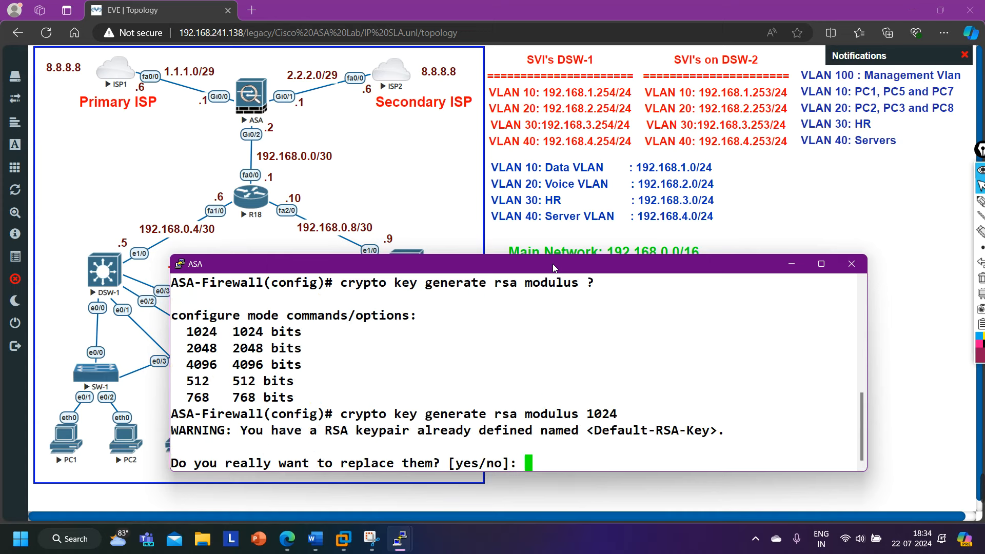
text(y)
key(Return)
key(Return)
key(Return)
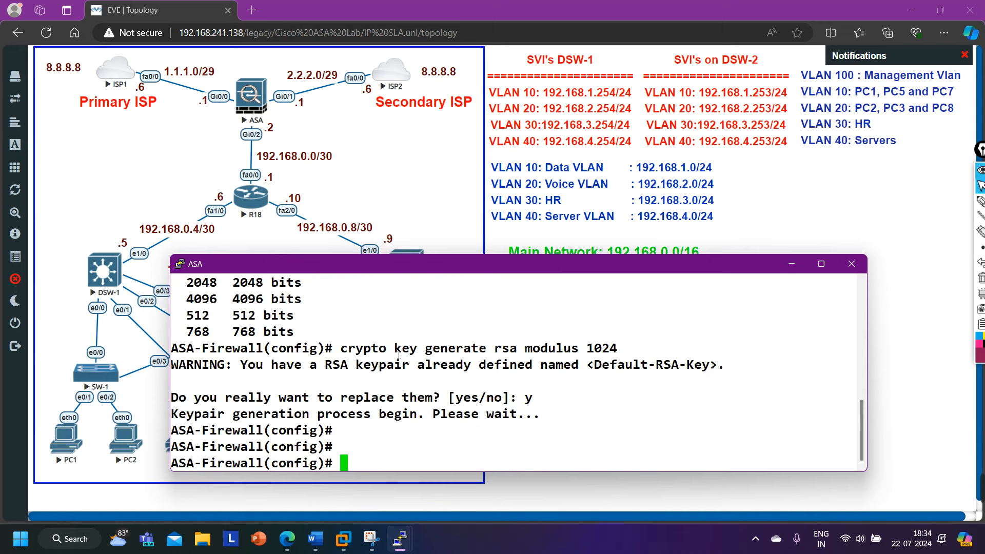
Set SSH console authentication to use the LOCAL user database.
text(ss)
key(BackSpace)
key(BackSpace)
text(aa)
key(Tab)
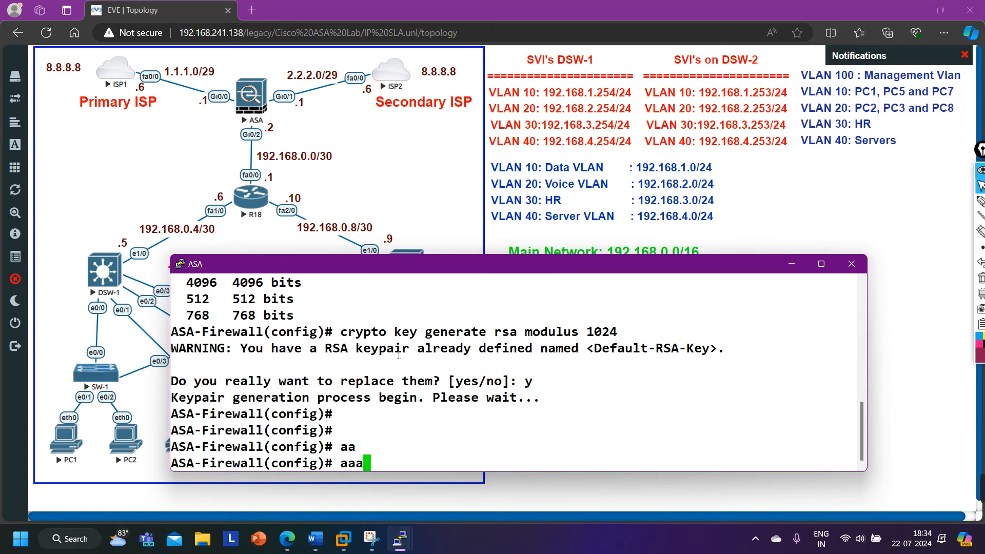
text(authe)
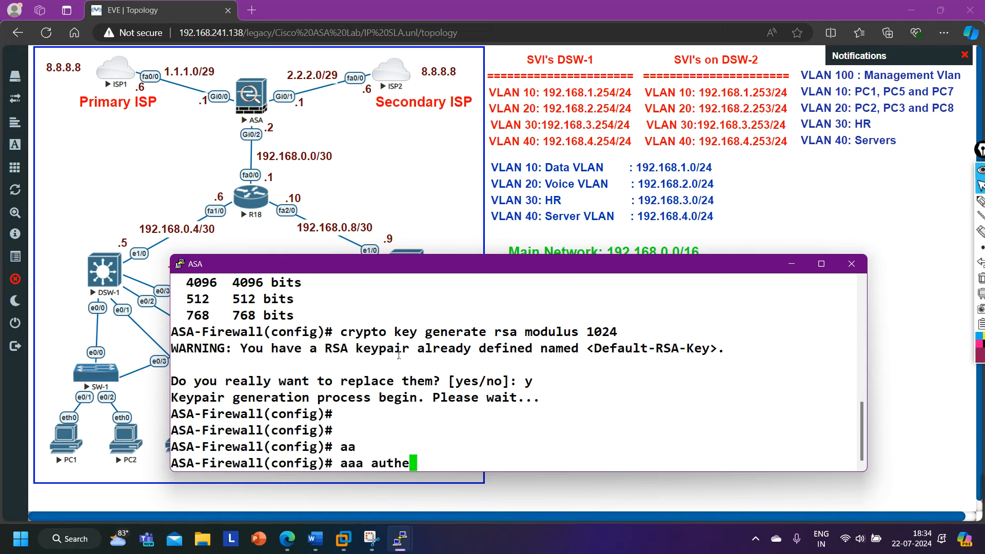
key(Tab)
text(ss)
key(Tab)
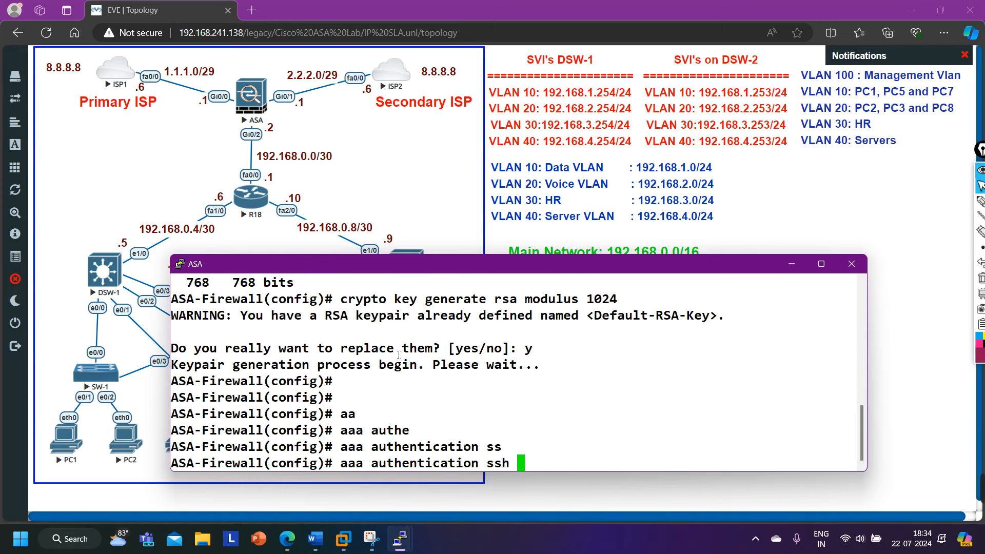
text(?)
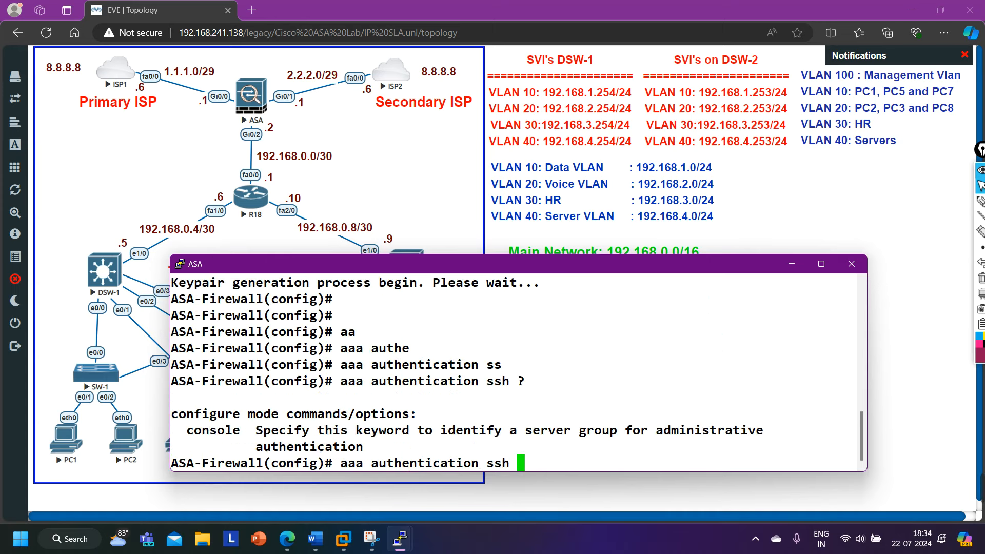
text(co)
key(Tab)
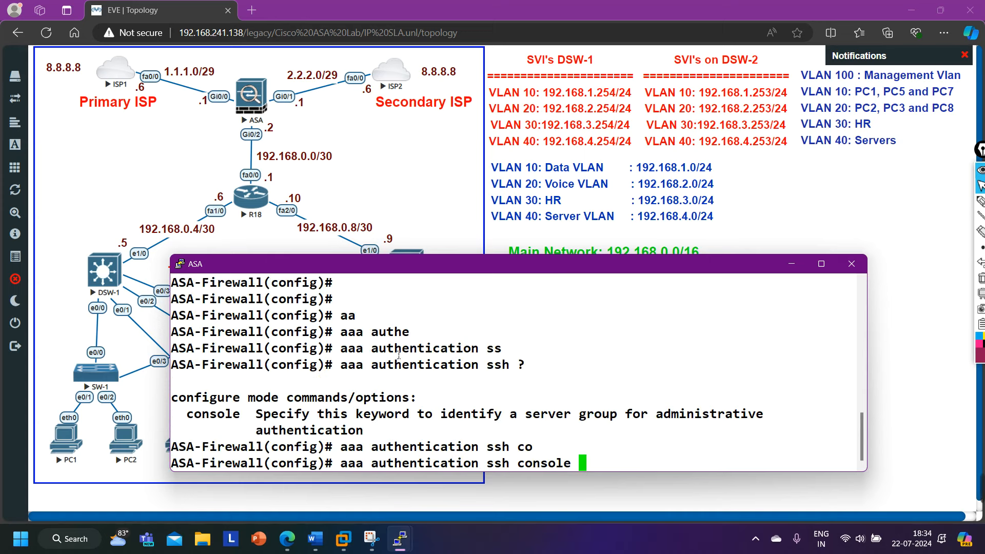
text(L)
key(Tab)
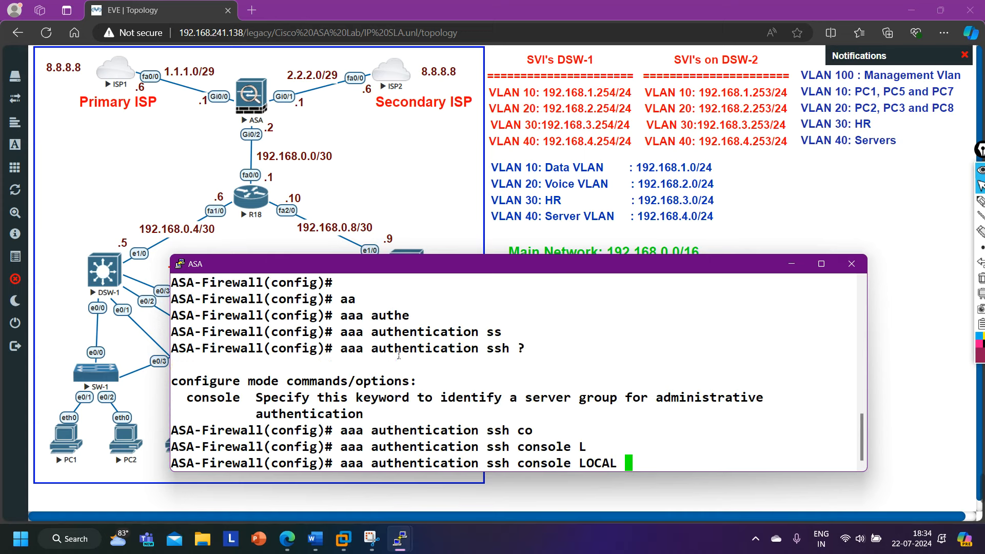
key(Return)
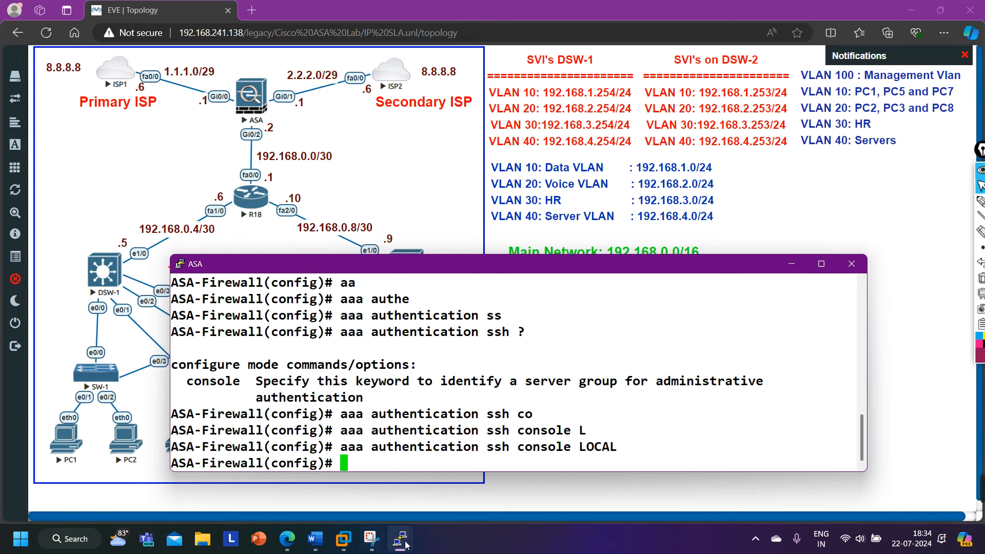
On Admin-PC, run 'ssh -l Admin 192.168.0.2' to reach the firewall.
mouse_move(400, 538)
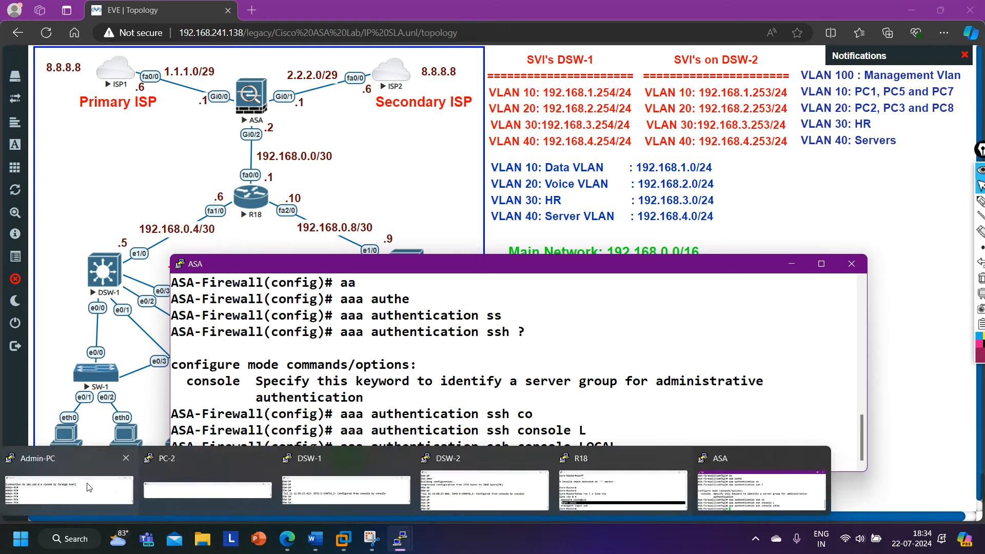
click(69, 490)
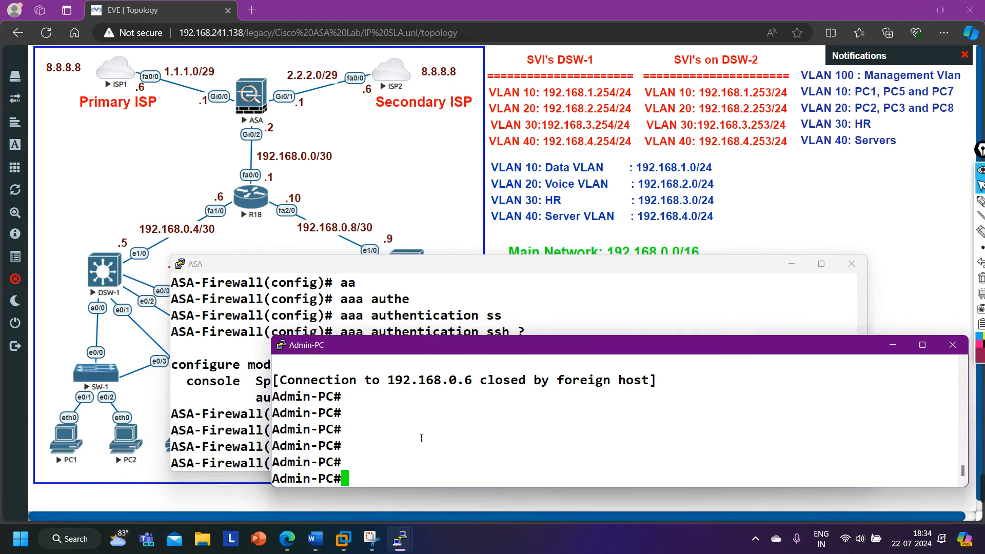
text(ss)
key(Return)
text(ssh )
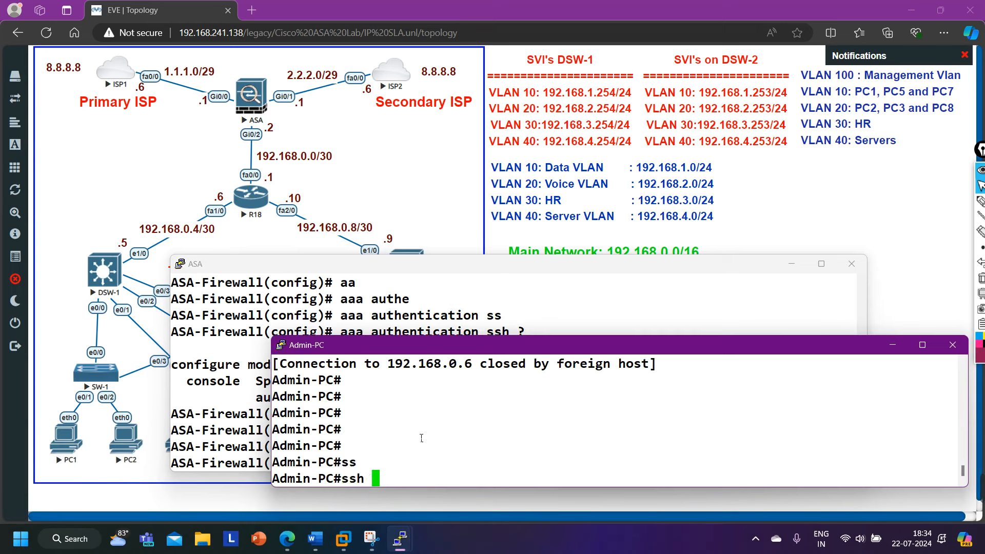
text(-l Admin )
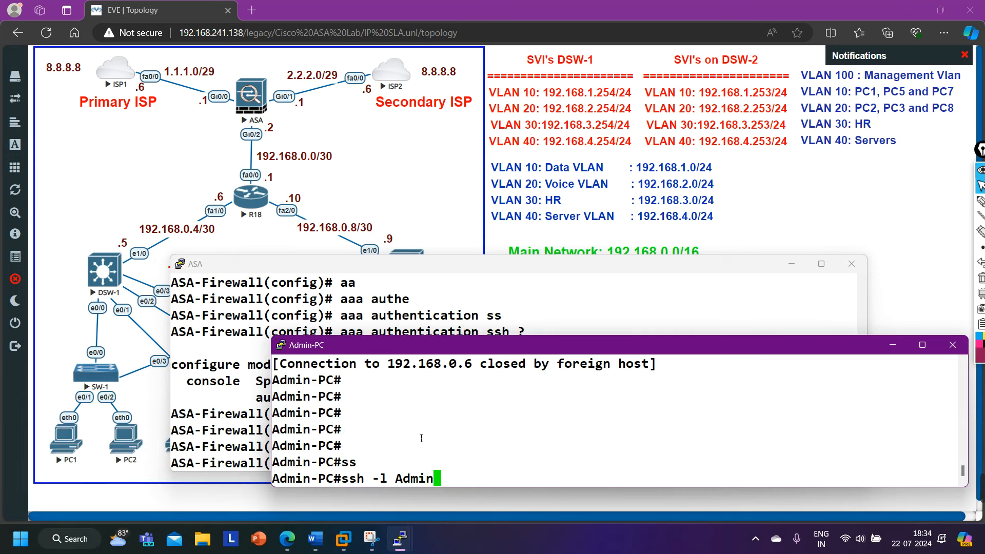
text(192.168.0.2)
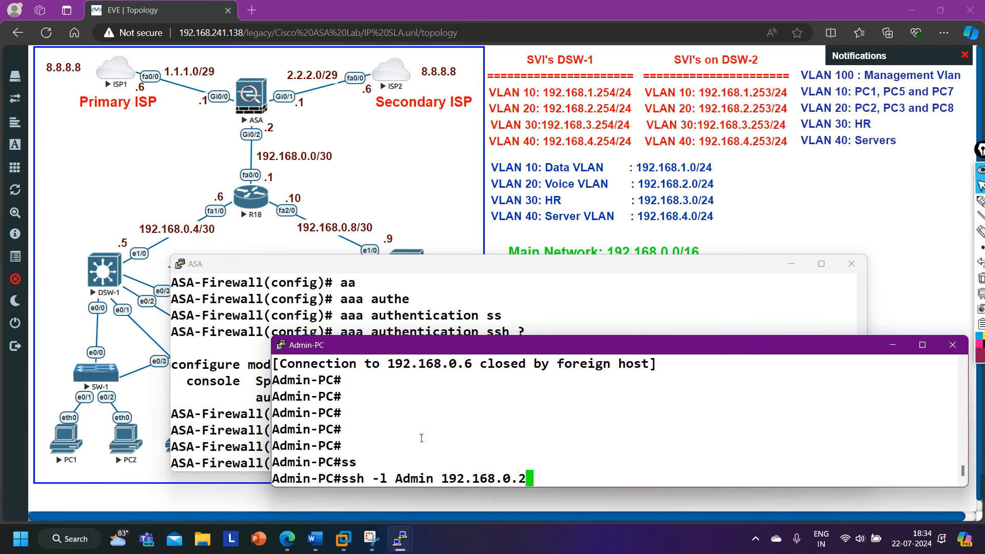
key(Return)
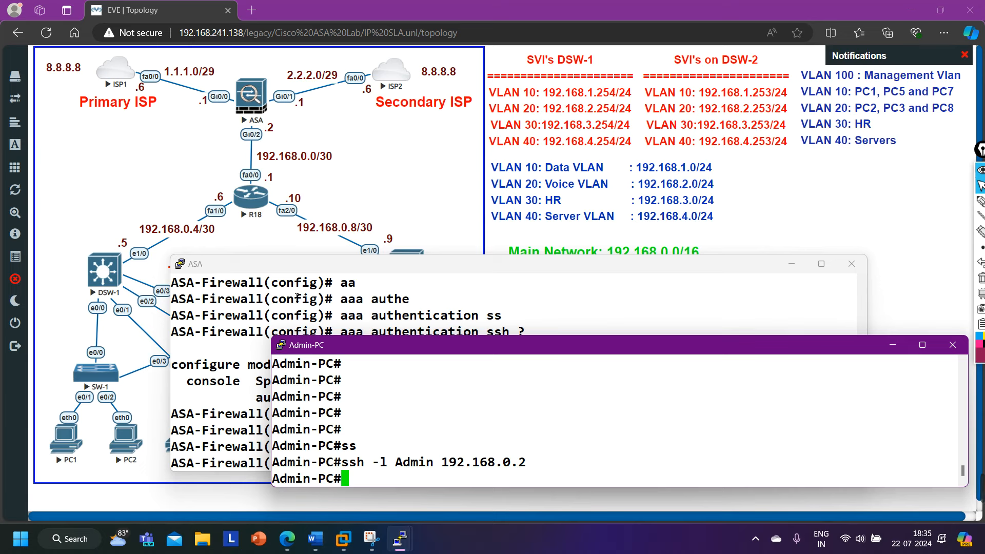
On the ASA, permit SSH from 192.168.100.0 255.255.255.0 on the inside interface.
click(327, 306)
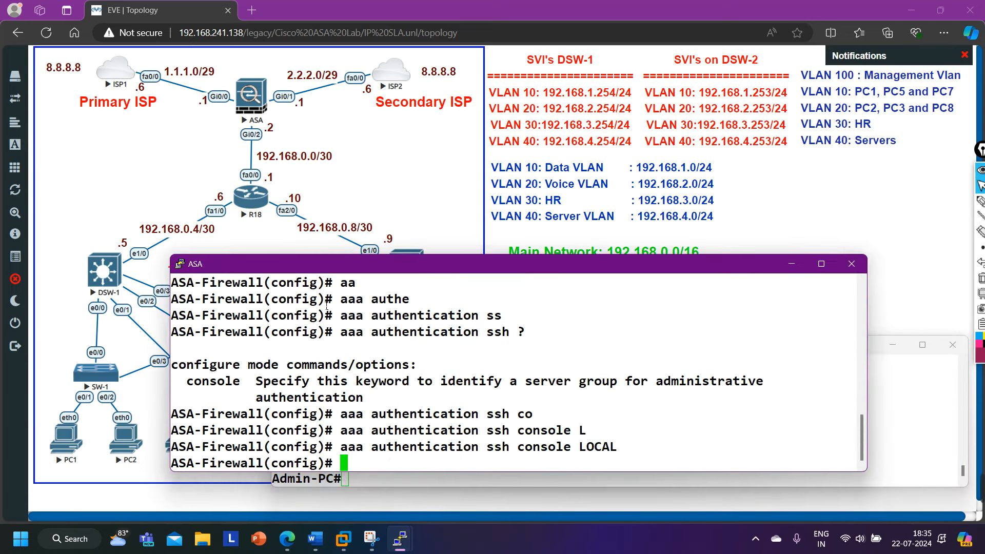
key(Return)
text(ss)
key(Tab)
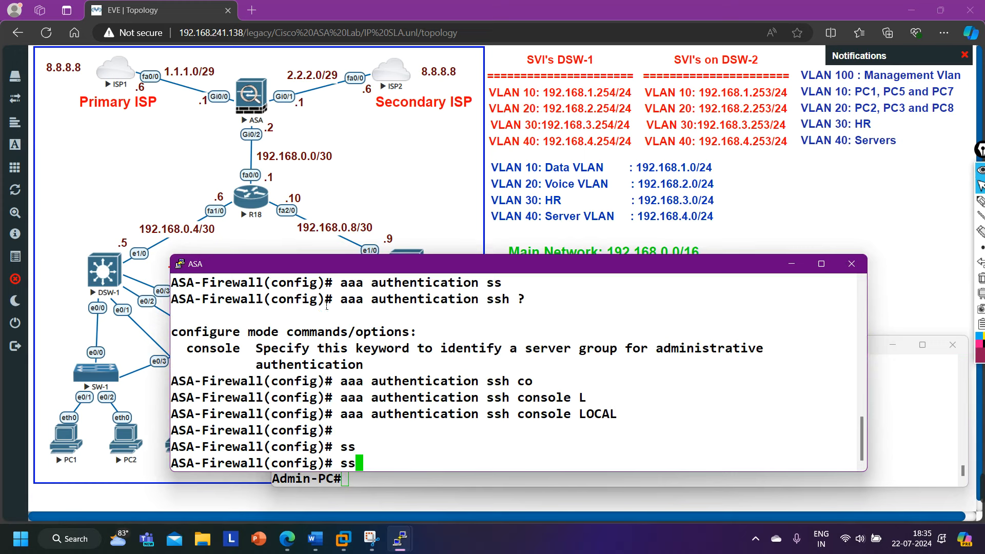
text(h)
key(Tab)
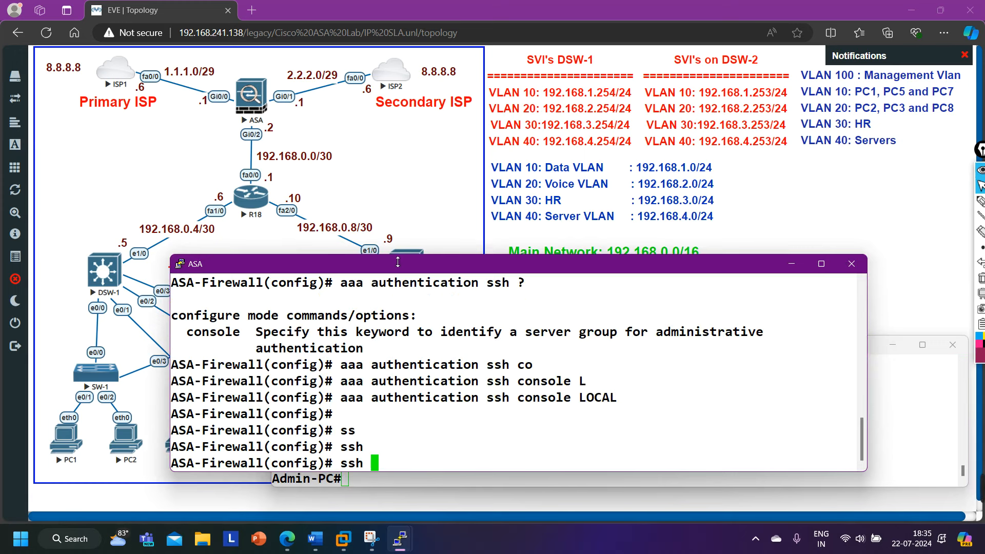
drag(398, 255, 407, 280)
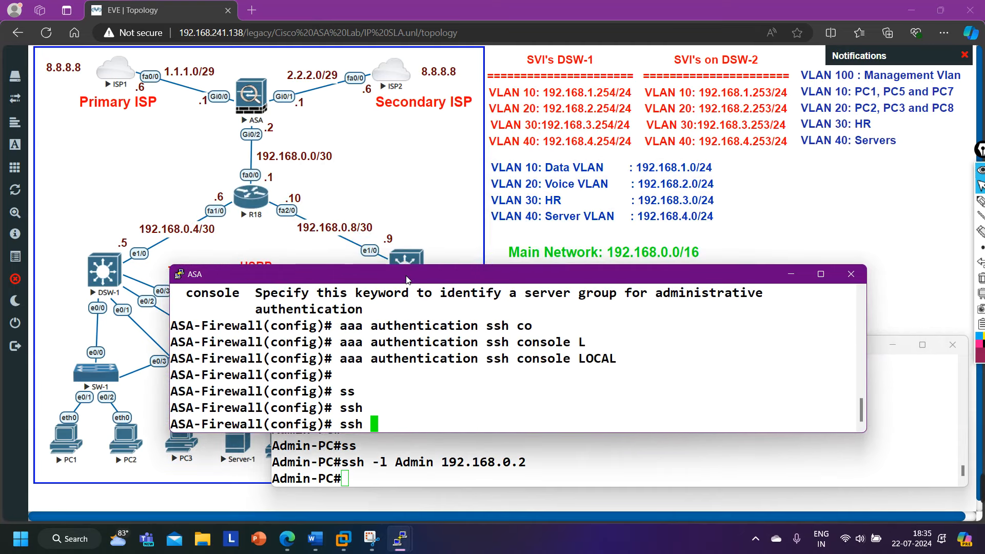
text(192.168.)
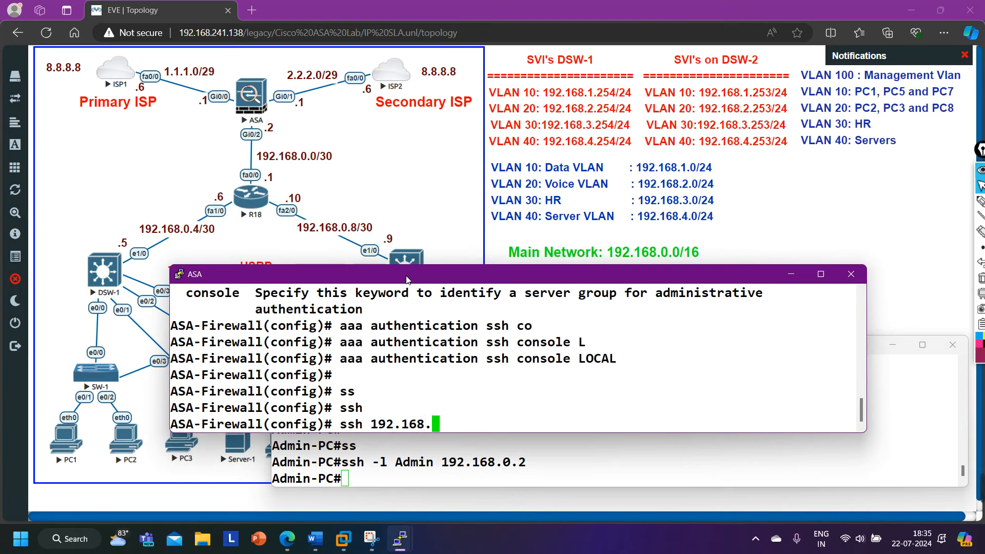
text(100.0 255)
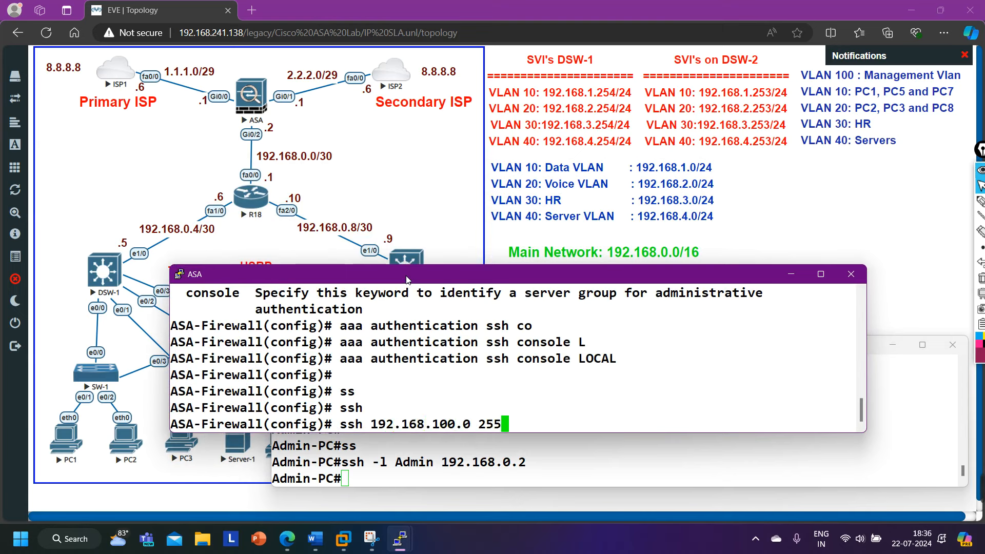
text(.255.255.0 )
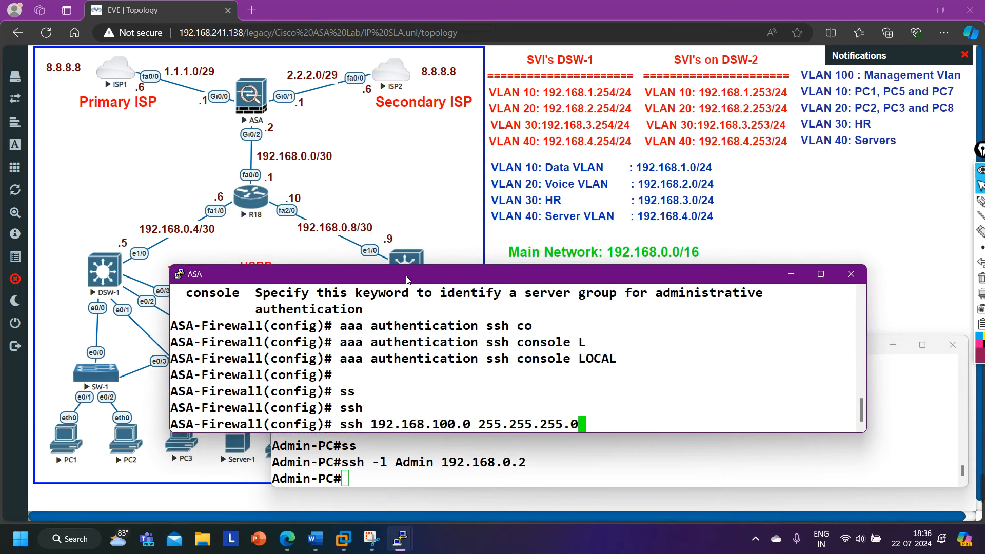
text(ins)
key(Tab)
key(Return)
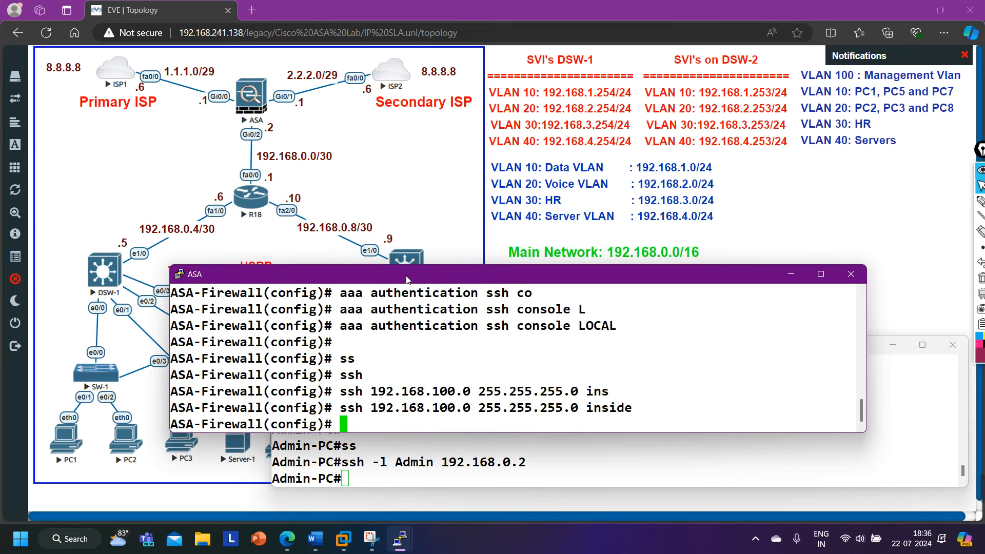
Also permit SSH from host 192.168.100.1 255.255.255.255 on the inside interface.
click(403, 460)
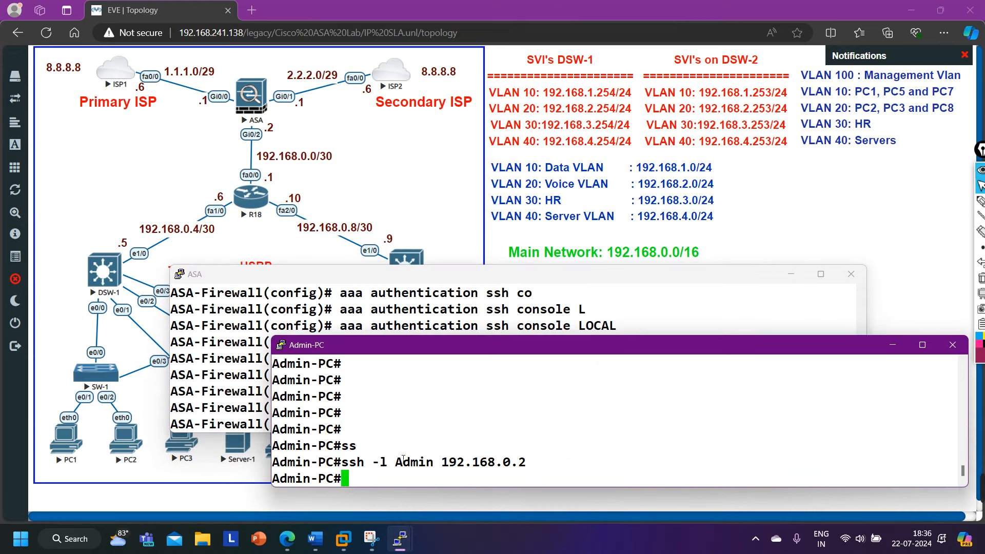
click(429, 317)
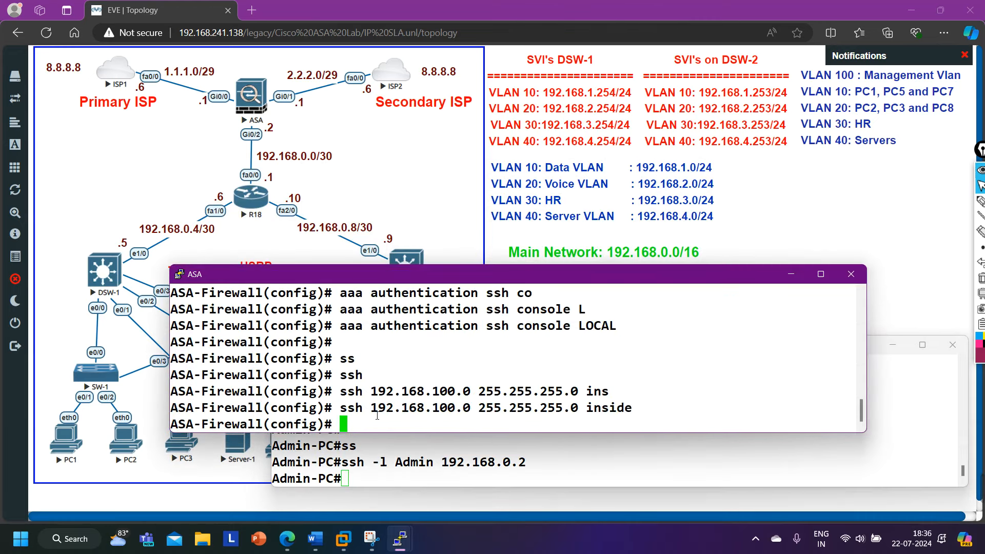
drag(373, 412, 475, 419)
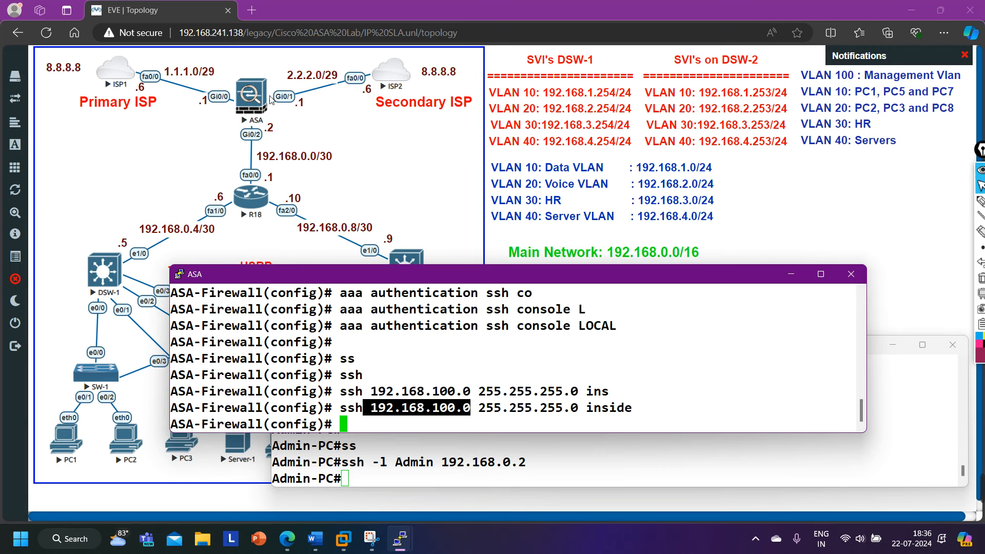
key(Return)
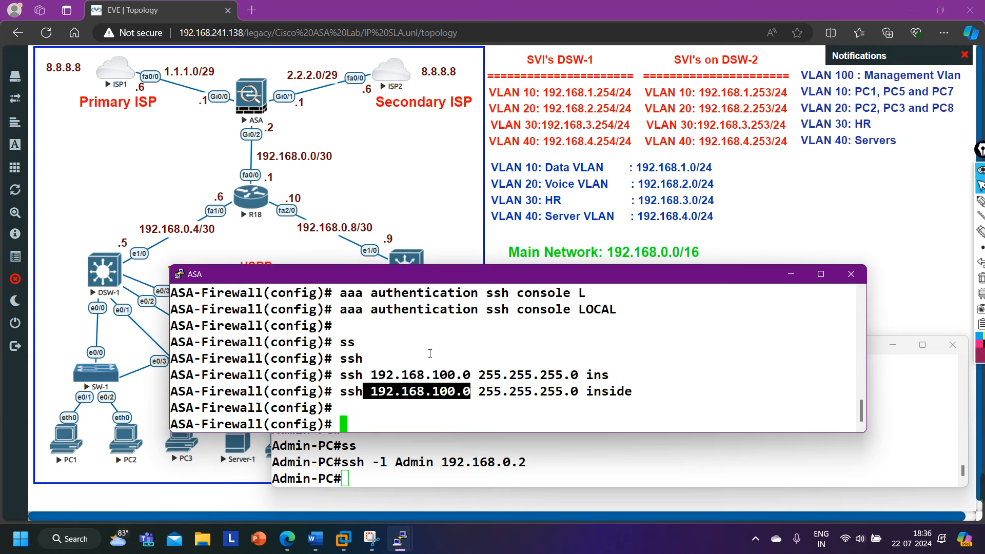
key(Up)
key(Left)
key(Left)
key(Left)
key(Left)
key(Left)
key(Left)
key(Left)
key(Left)
key(Left)
key(Left)
key(Left)
key(Left)
key(Left)
key(Left)
key(Left)
key(Left)
key(Left)
key(Left)
key(Left)
key(Left)
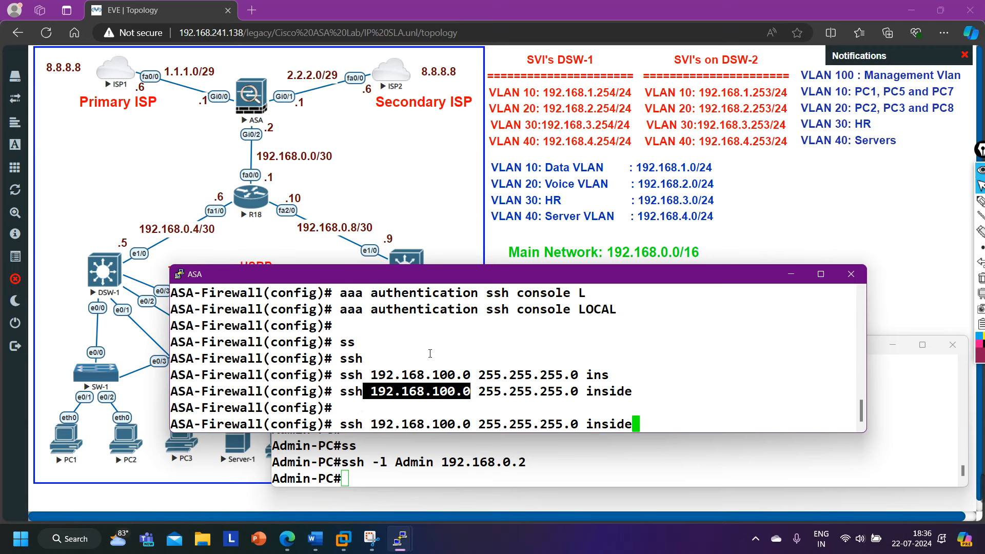
key(Left)
key(Left)
key(BackSpace)
text(1)
key(Right)
key(Right)
key(Right)
key(Right)
key(Right)
key(Right)
key(Right)
key(Right)
key(Right)
key(Right)
key(Right)
key(Right)
key(Right)
key(Right)
key(BackSpace)
text(255)
key(Return)
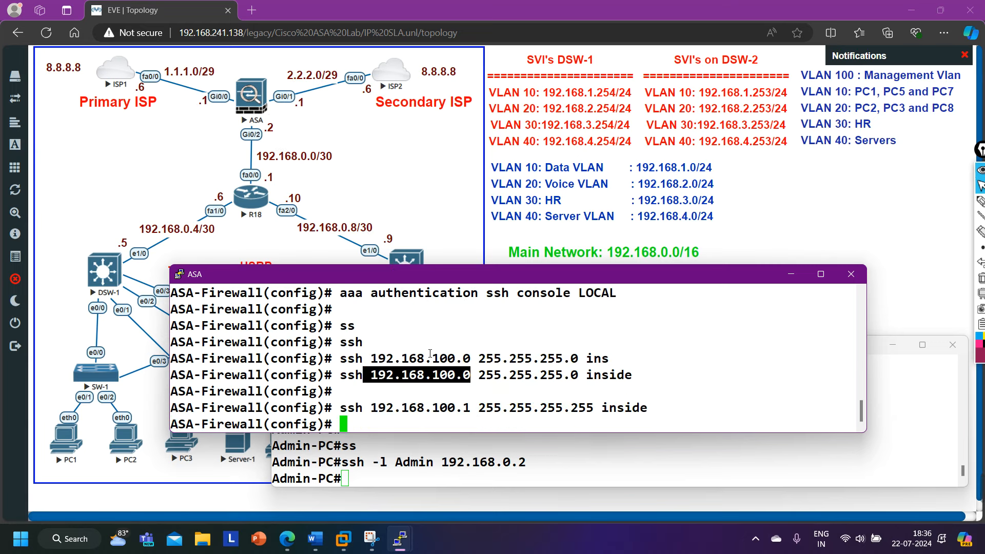
Rerun 'ssh -l Admin 192.168.0.2' from Admin-PC.
click(363, 466)
key(Up)
key(Return)
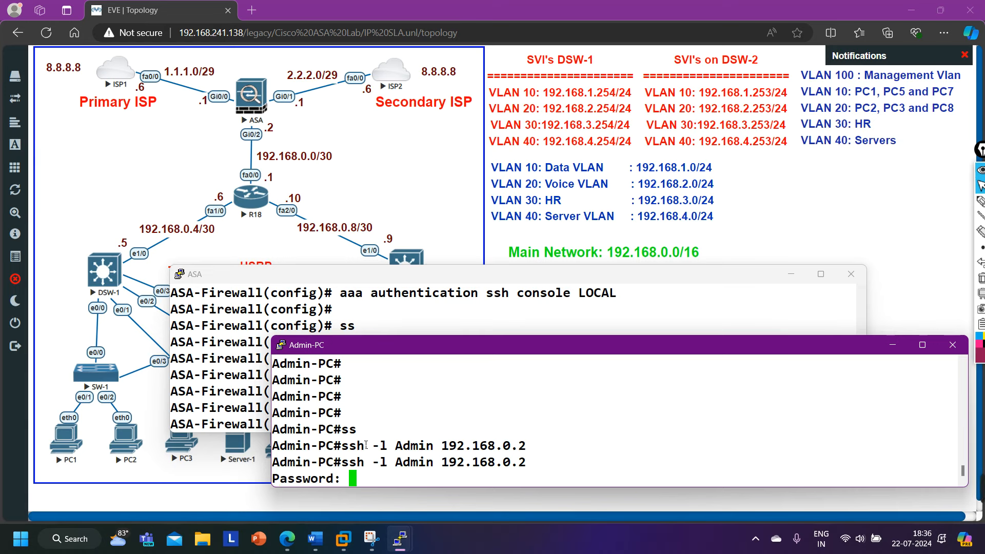
Submit the login password over SSH and request enable mode on the ASA.
key(Return)
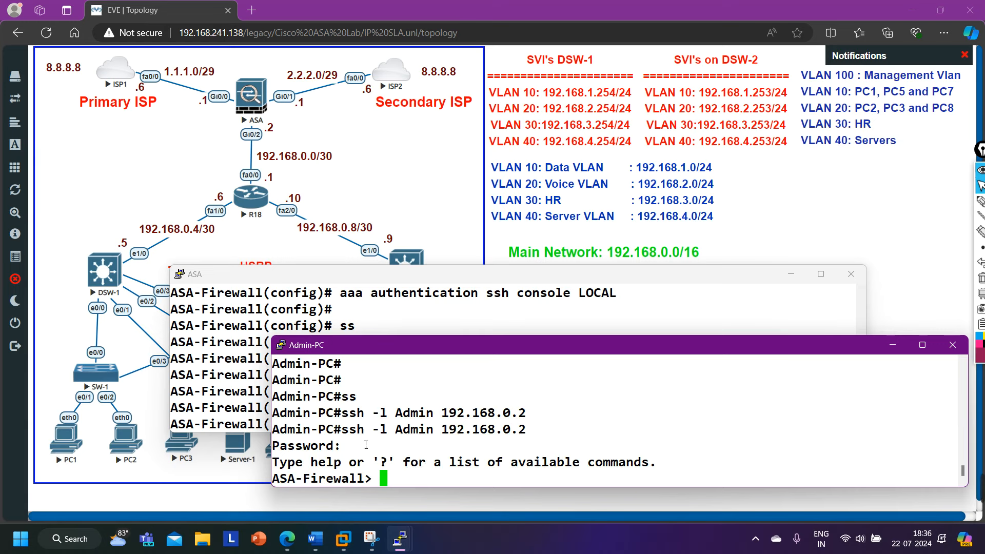
text(en)
key(Tab)
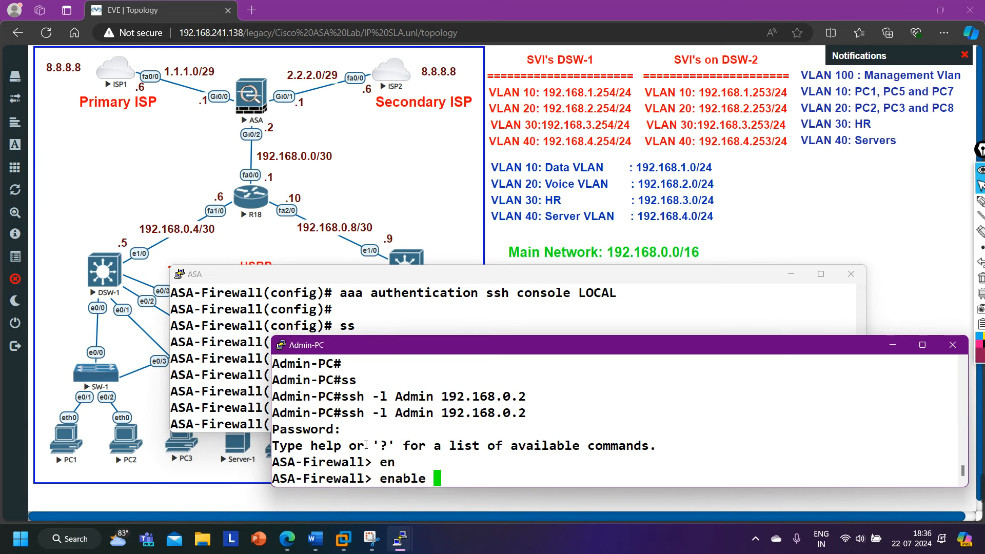
key(Return)
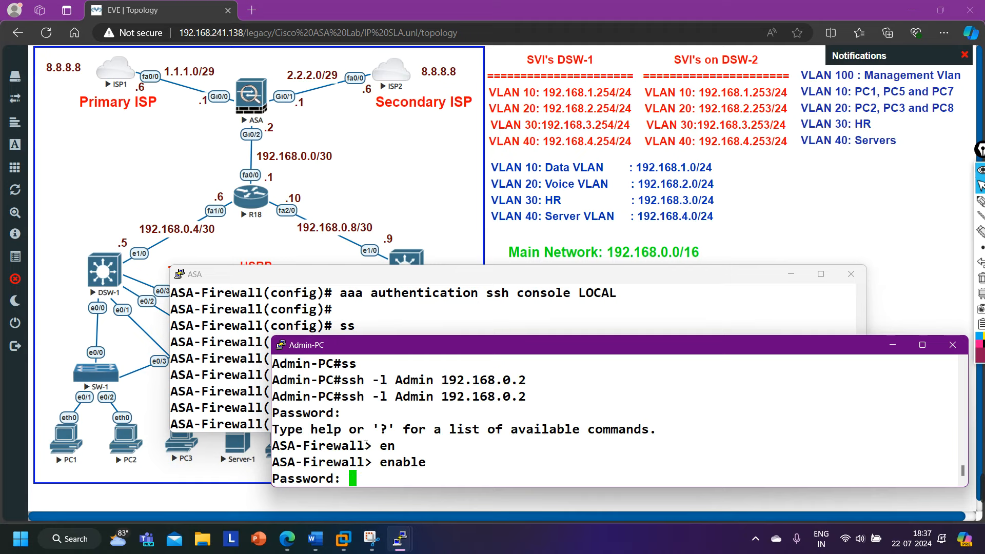
On the ASA console, set the enable password.
click(324, 331)
text(enab)
key(Tab)
text(pas)
key(Tab)
text(ci)
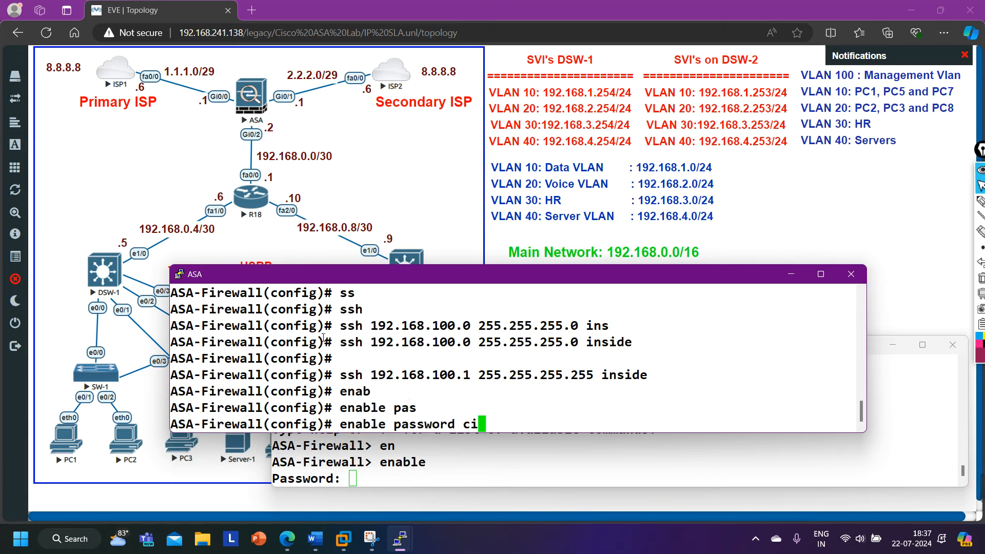
text(sco123)
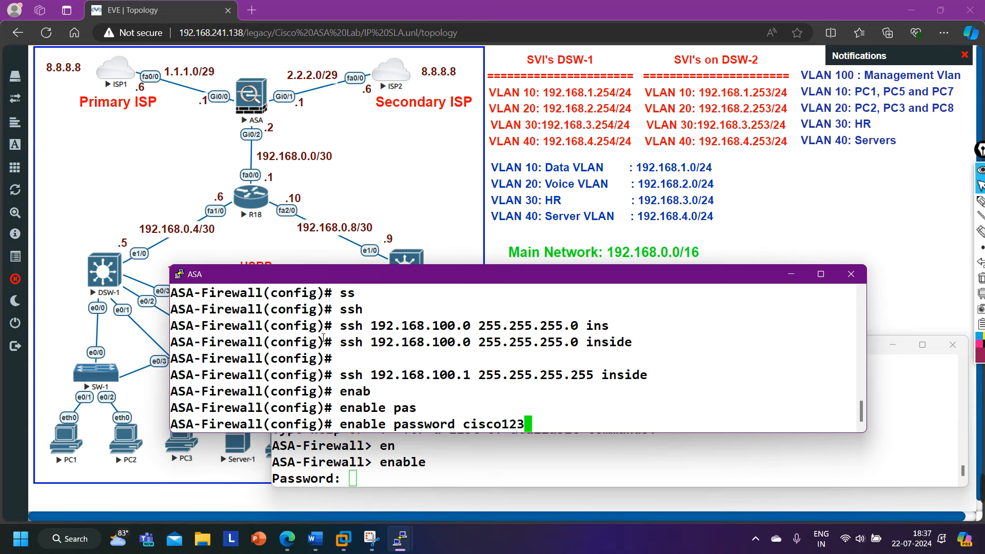
key(Return)
key(Return)
Enter the enable password on Admin-PC, run 'show int ip br', and close the consoles.
click(395, 467)
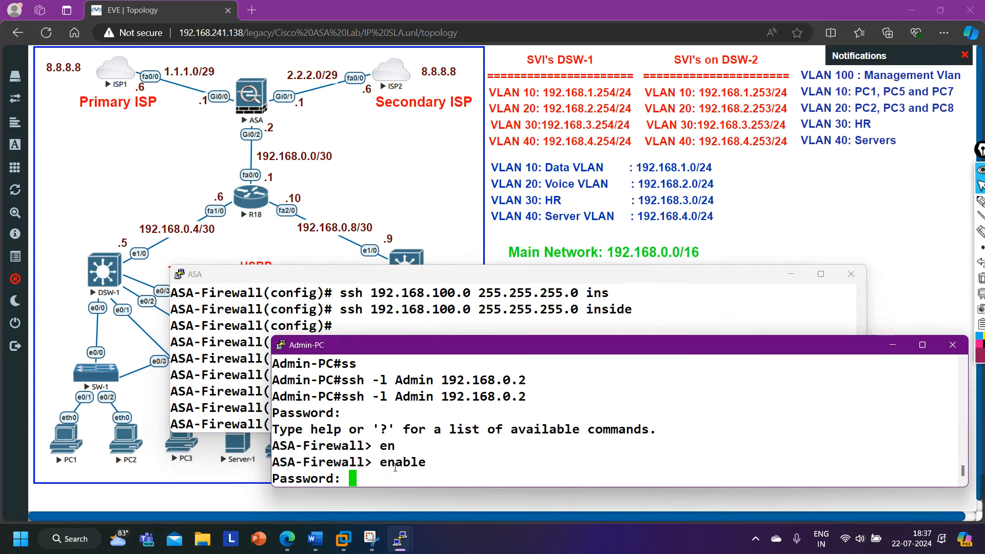
text(cisco123)
key(Return)
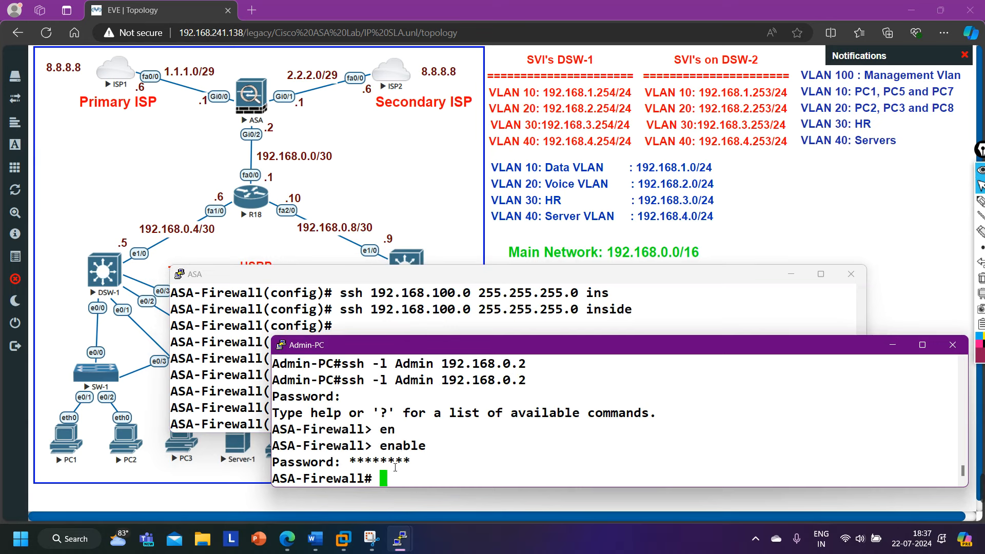
key(Return)
key(Return)
key(Return)
key(Return)
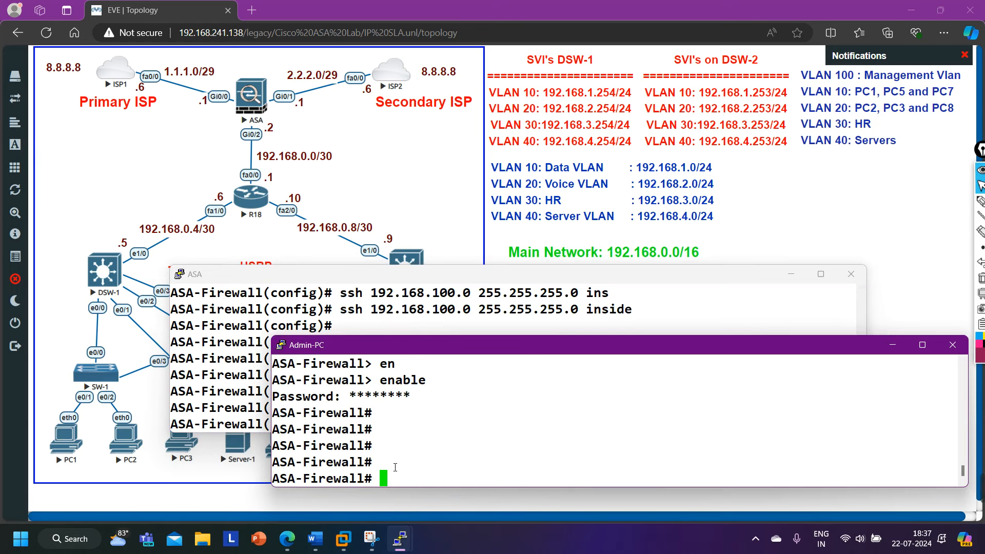
text(show int ip br)
key(Return)
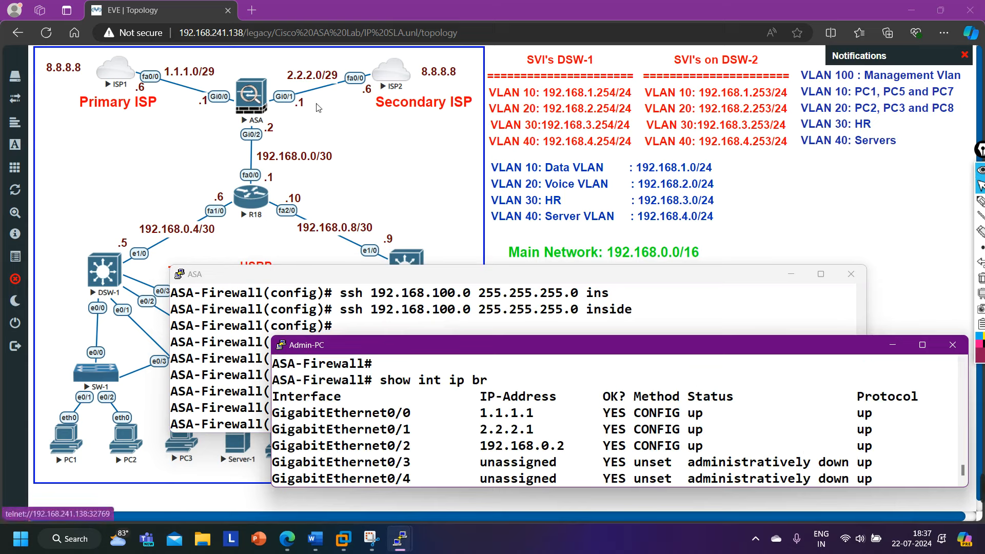
click(818, 213)
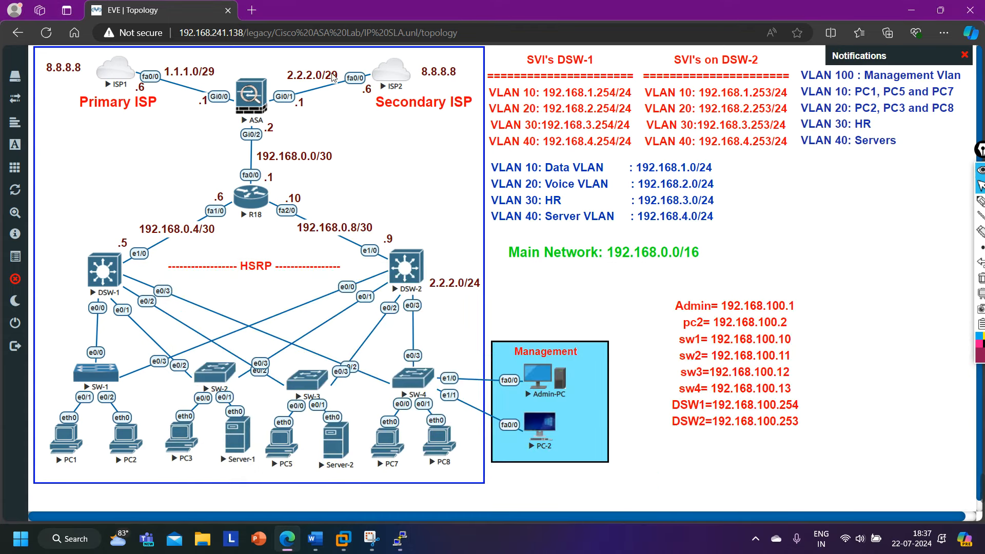
Unlock the lab to save it, then reload the topology page with F5.
mouse_move(400, 539)
click(31, 281)
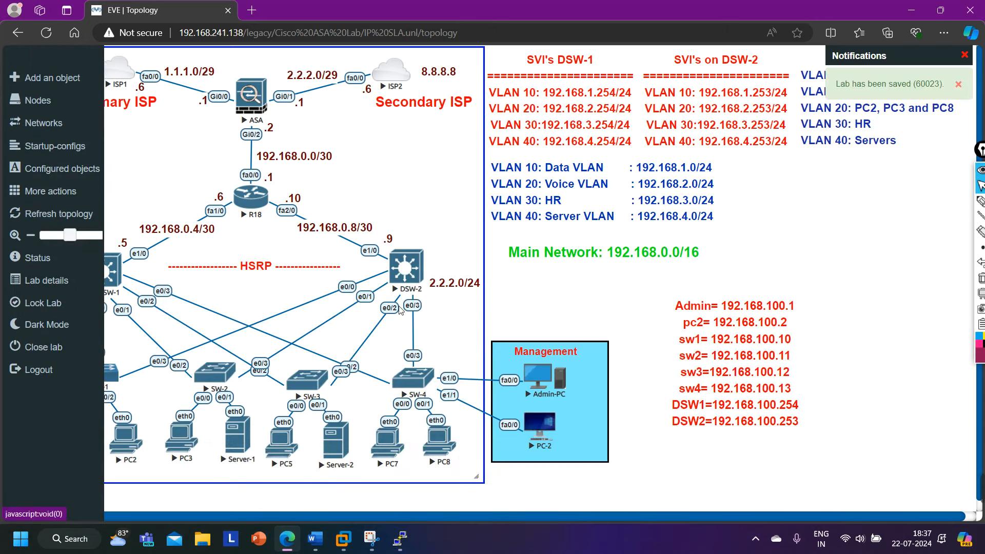
right_click(725, 353)
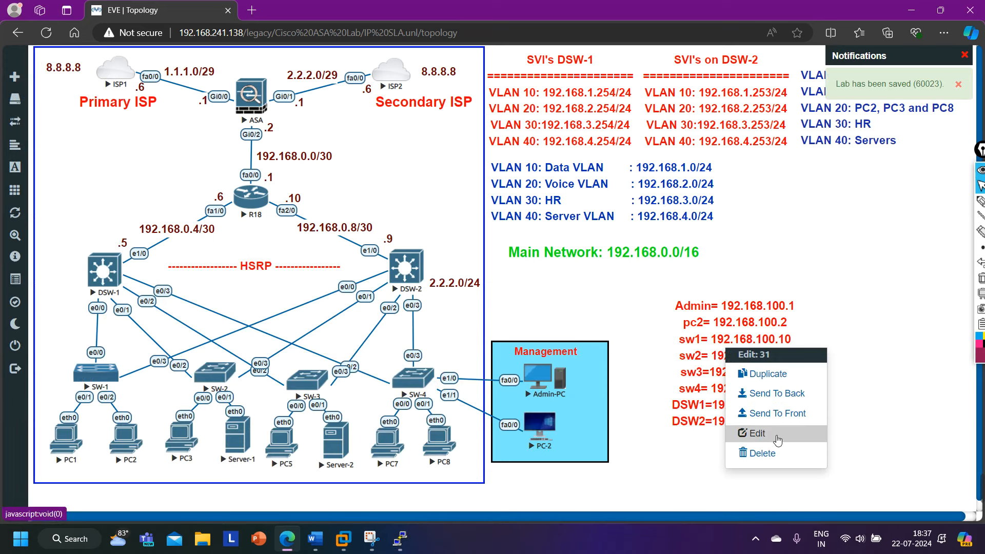
double_click(745, 333)
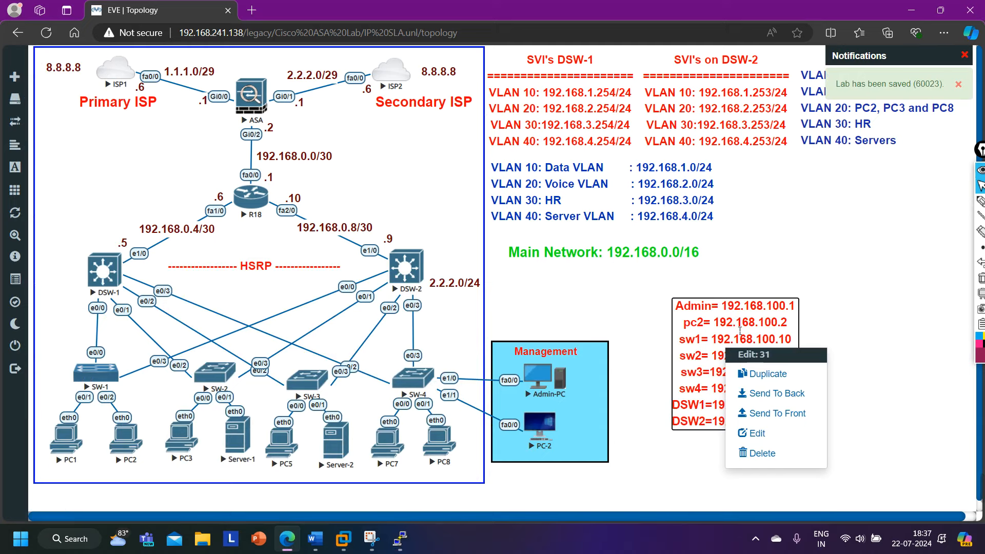
key(F5)
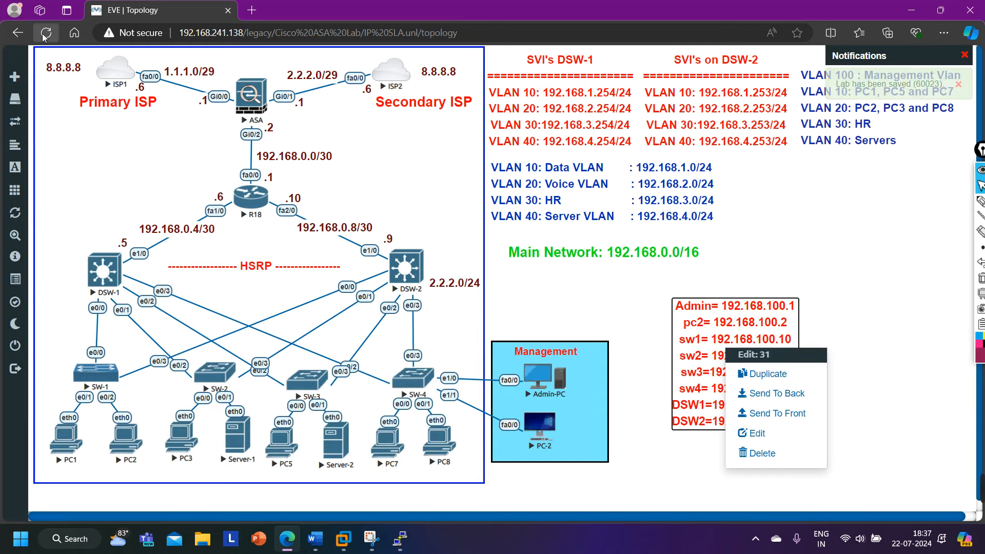